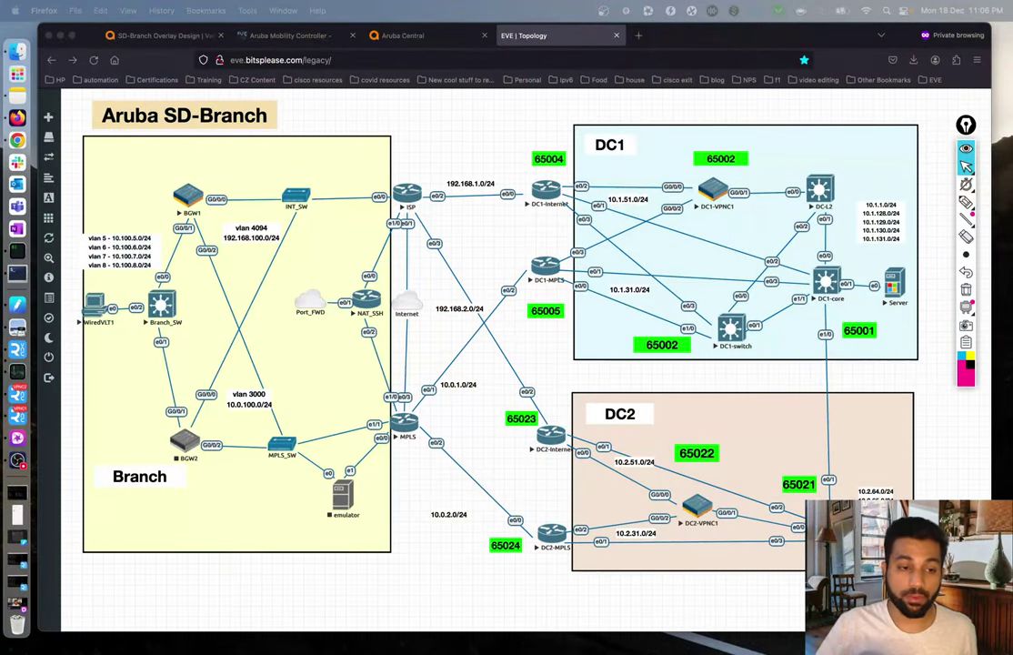
Step: Annotate BGW1, its ports and the branch VLAN list on the topology with a pen, and erase the marks
click(966, 201)
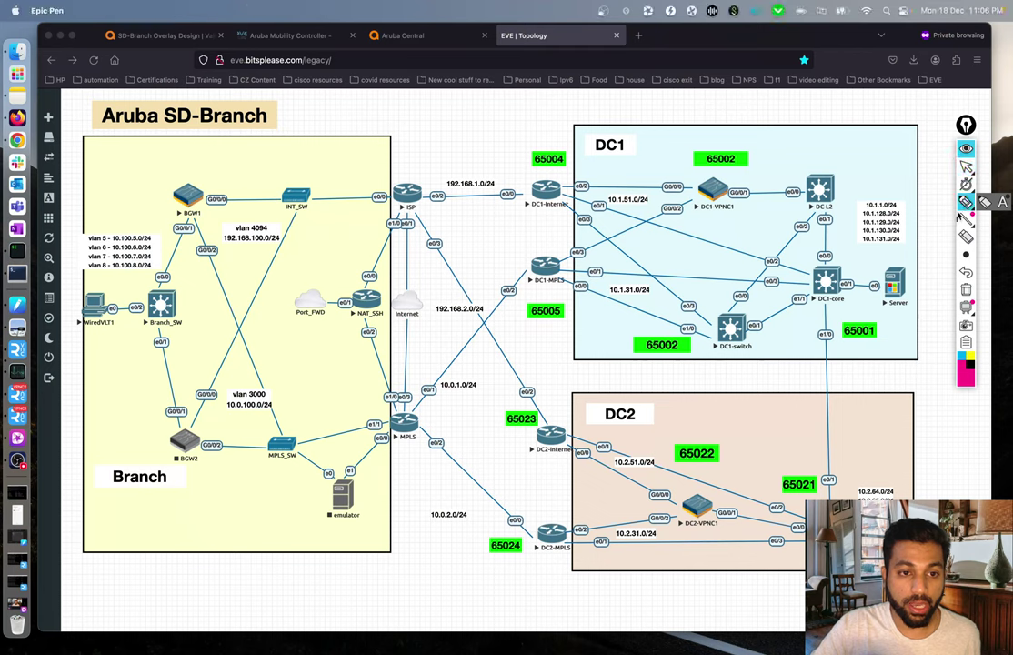
click(966, 255)
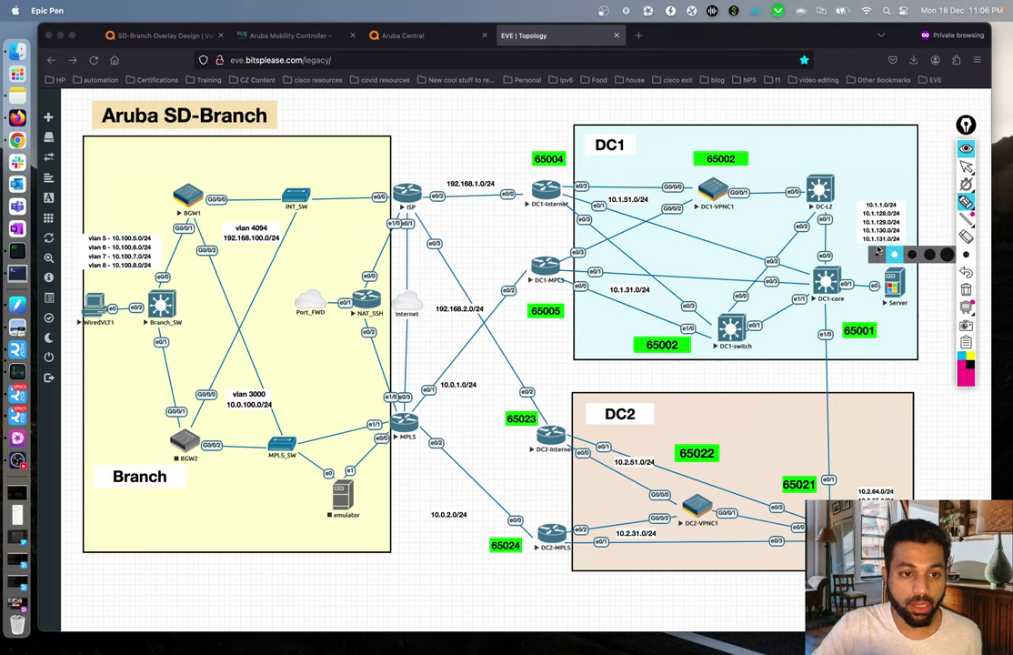
mouse_move(184, 161)
mouse_down()
mouse_move(153, 197)
mouse_move(204, 169)
mouse_up()
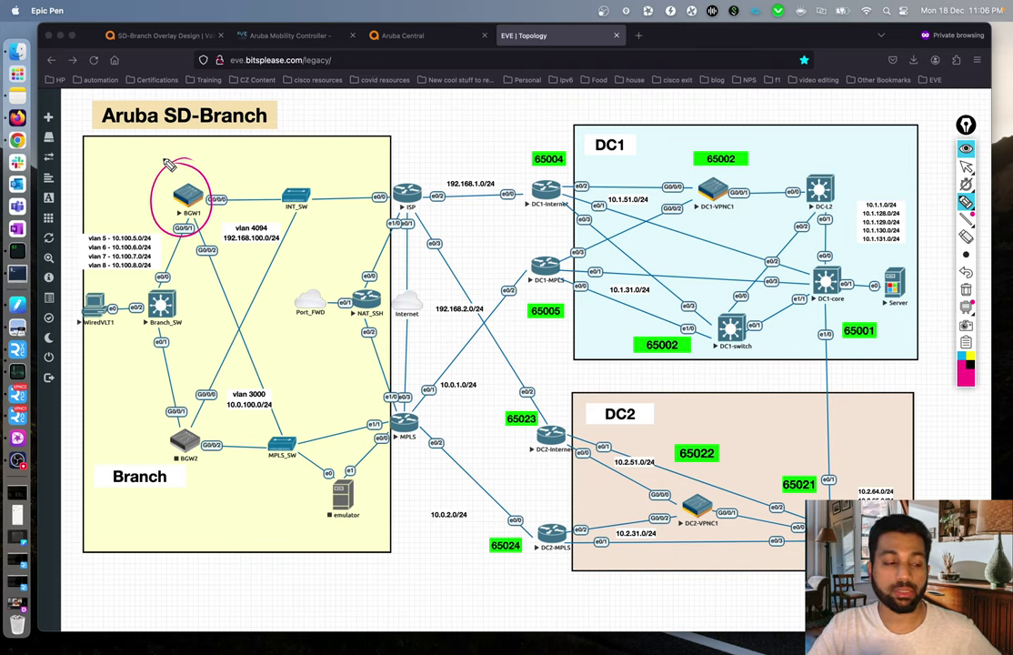
drag(229, 193, 238, 190)
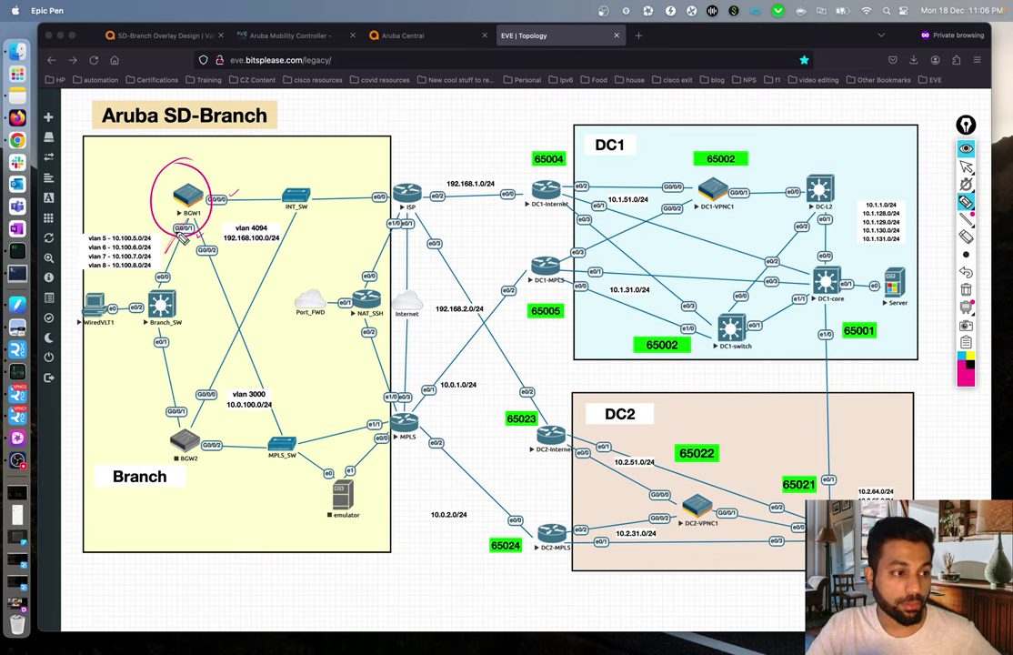
drag(102, 227, 82, 272)
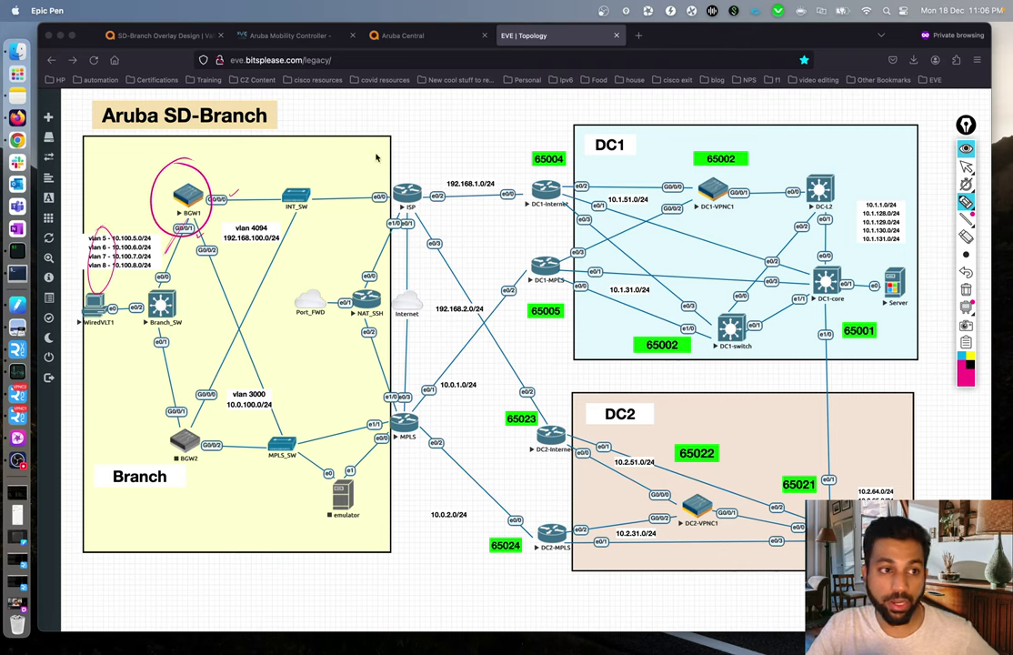
click(838, 257)
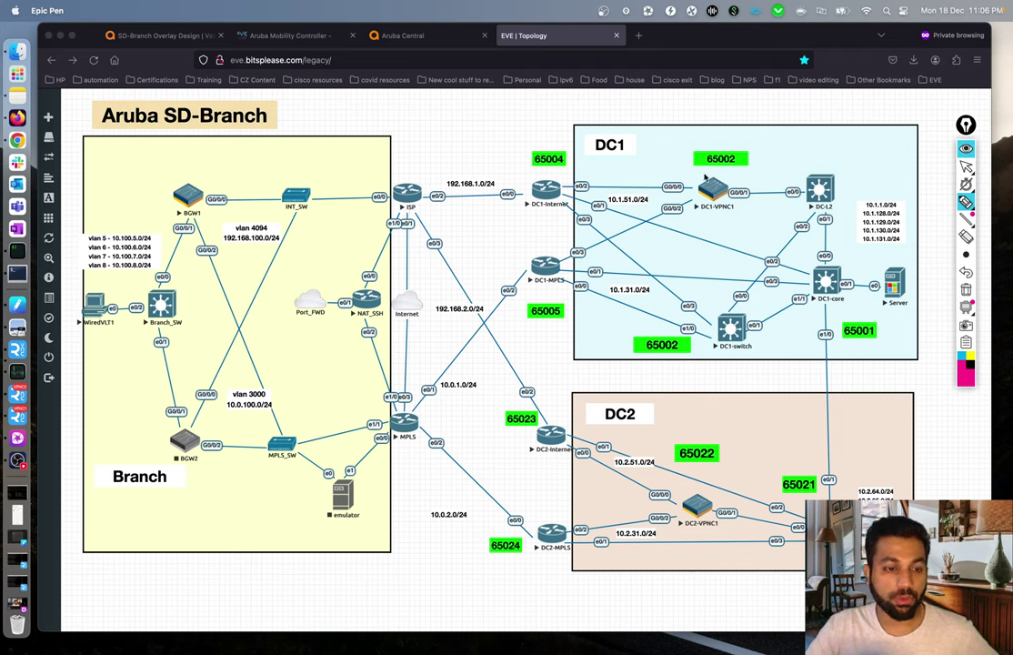
Step: Circle DC1-VPNC1 on the topology and tick its G0/0/0, G0/0/2 and G0/0/1 links
mouse_move(721, 173)
mouse_down()
mouse_move(739, 211)
mouse_move(689, 212)
mouse_up()
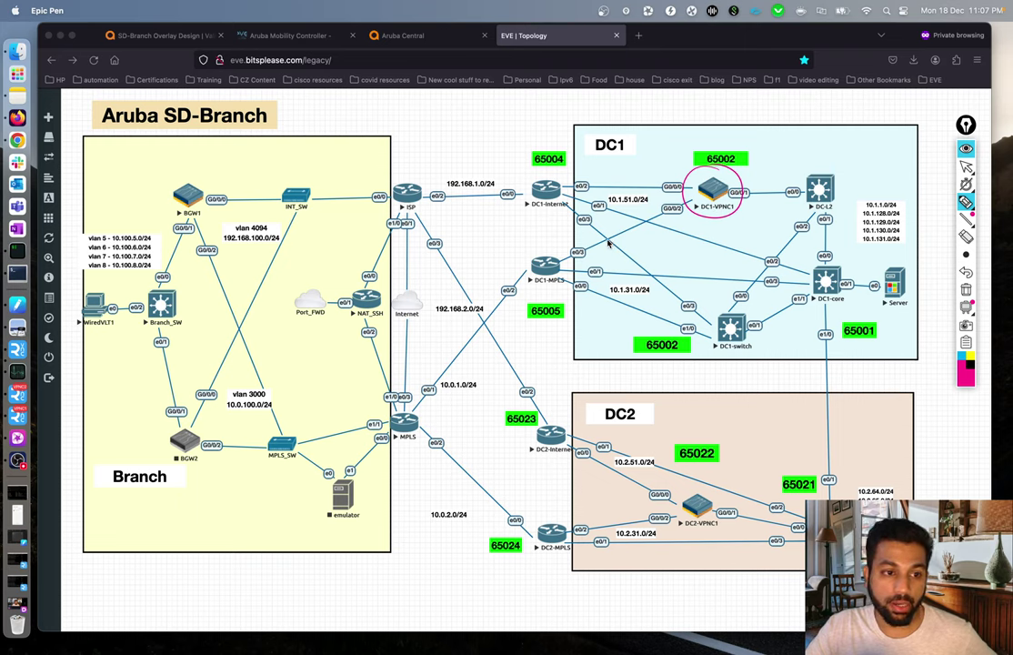
drag(644, 184, 664, 178)
drag(638, 216, 653, 211)
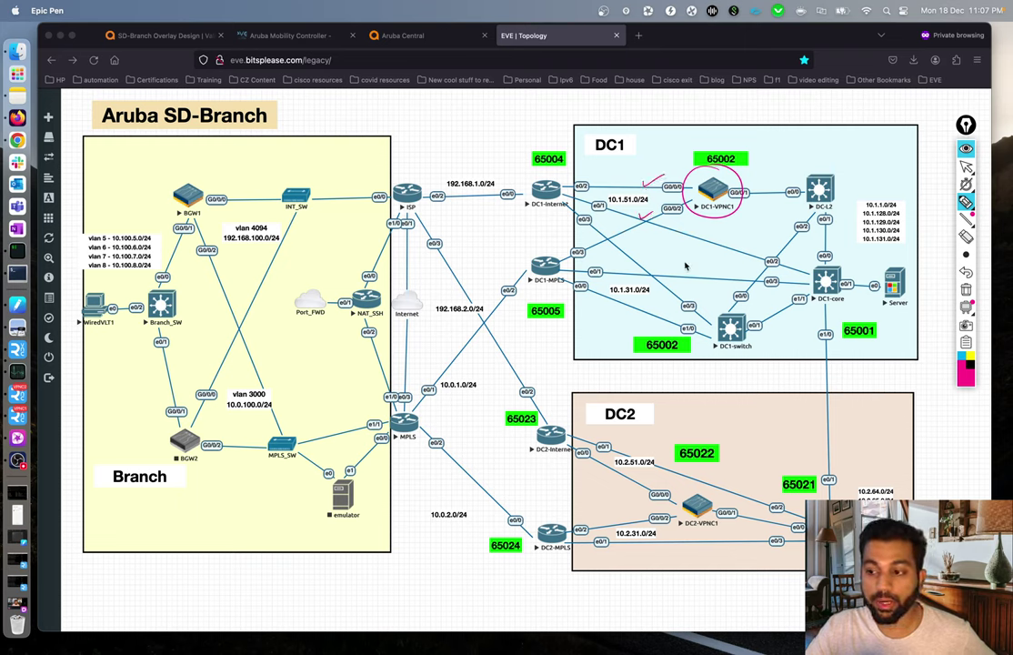
drag(751, 190, 770, 185)
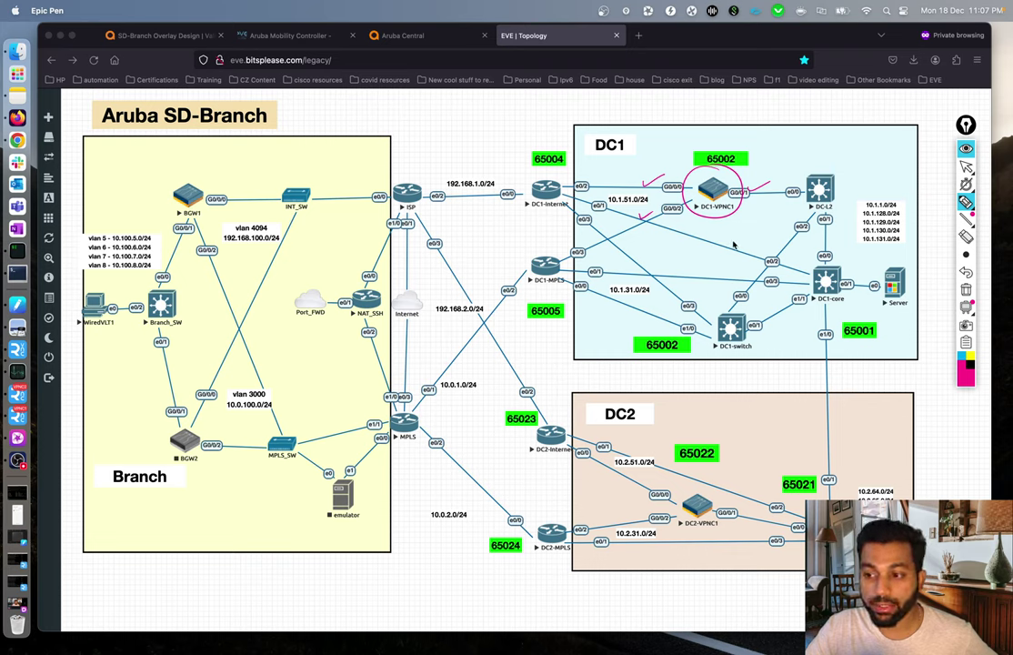
Step: Circle the DC1 subnet list, the branch VLAN list and DC2-VPNC1, and clear all annotations
mouse_move(873, 187)
mouse_down()
mouse_move(909, 232)
mouse_move(871, 186)
mouse_up()
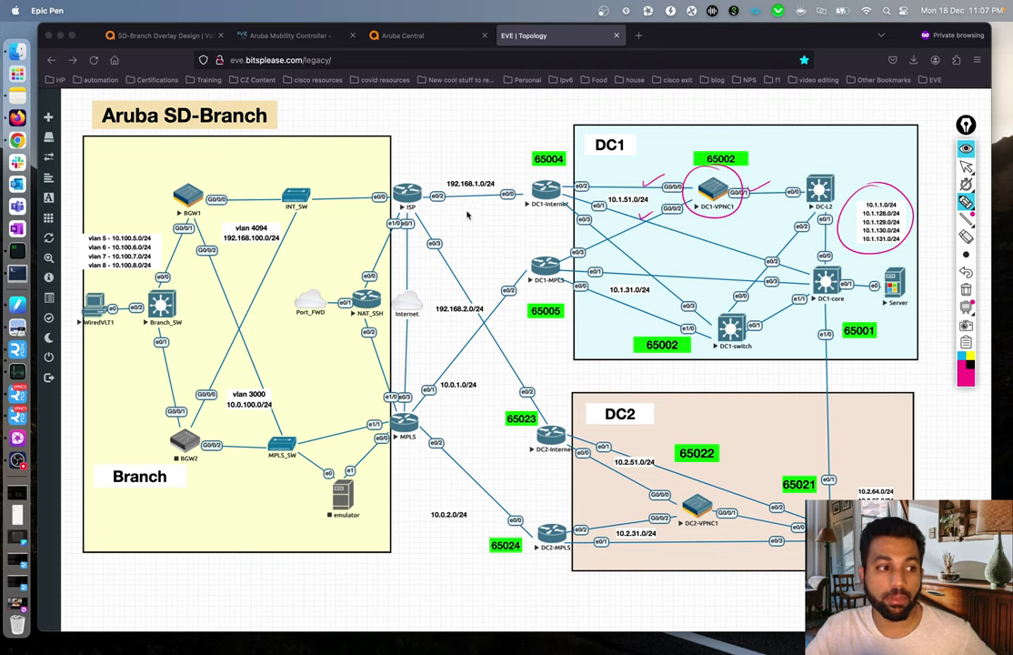
mouse_move(127, 208)
mouse_down()
mouse_move(127, 289)
mouse_move(118, 211)
mouse_up()
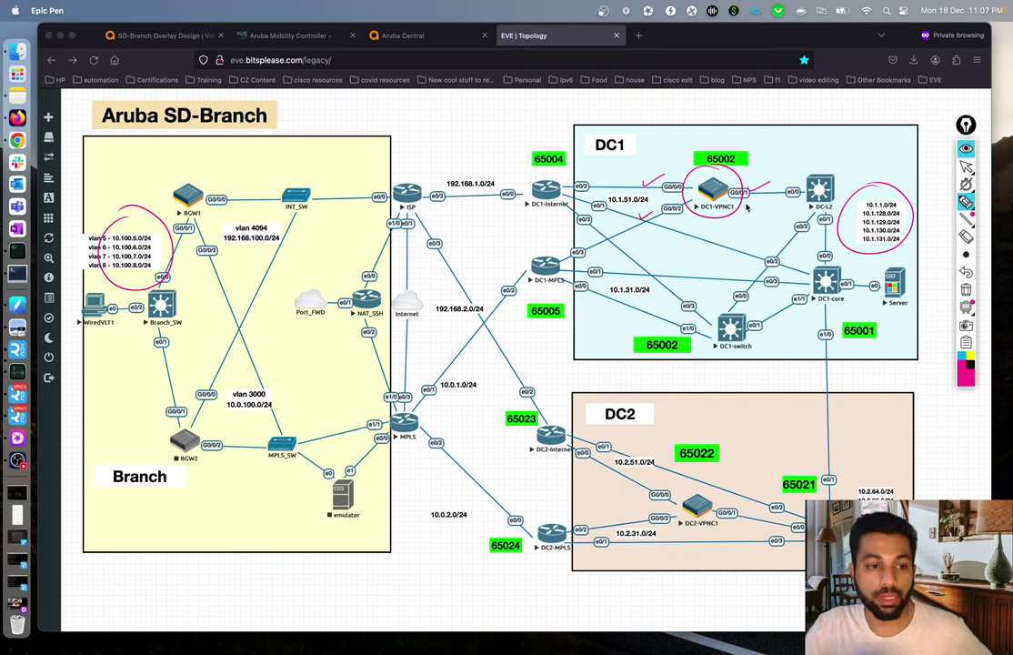
mouse_move(689, 536)
mouse_down()
mouse_move(729, 498)
mouse_move(671, 505)
mouse_up()
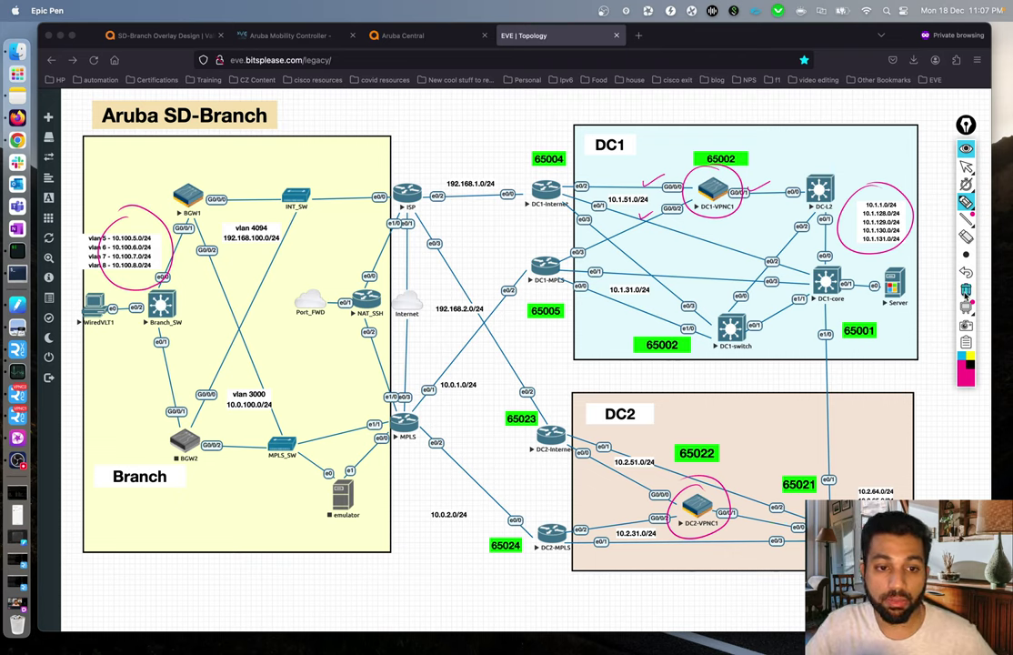
click(966, 291)
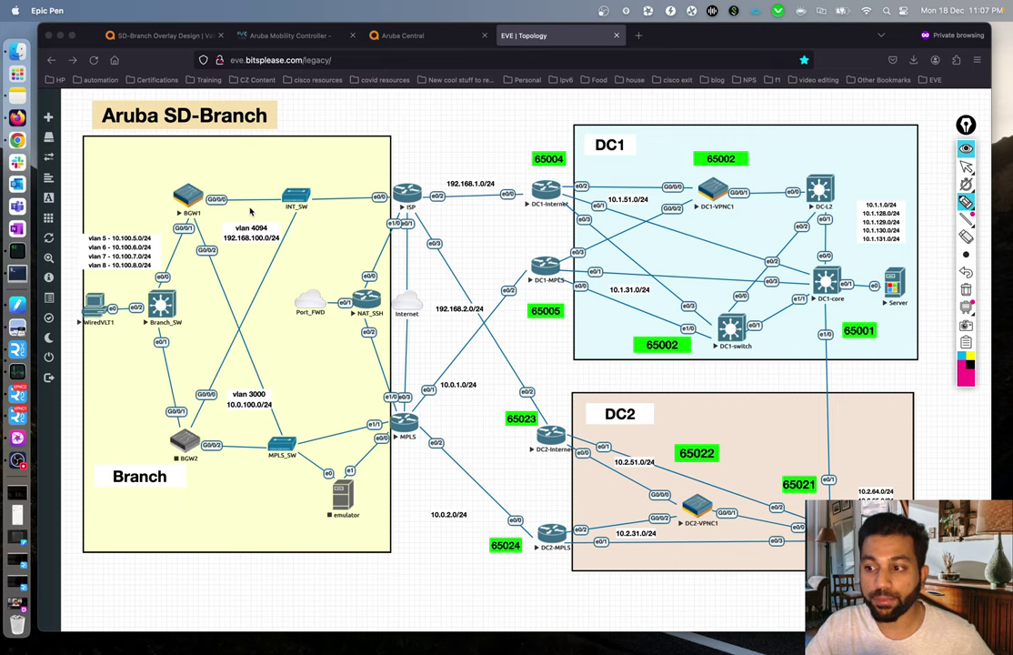
Step: Tick the two uplinks of BGW1 and the links feeding DC1-VPNC1 and DC2-VPNC1
drag(219, 182, 241, 174)
drag(208, 225, 224, 215)
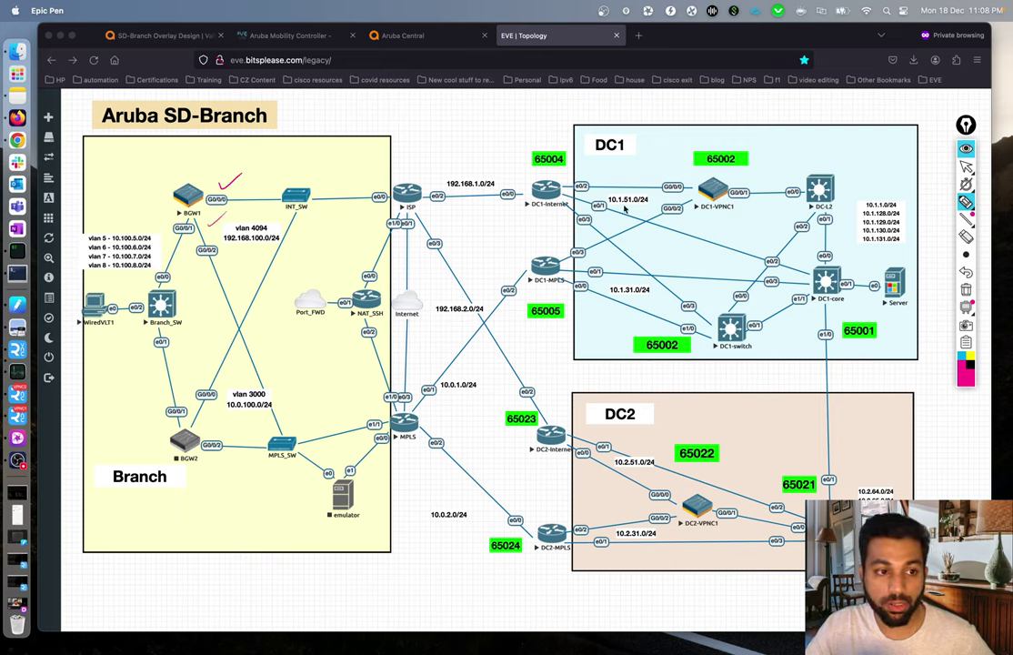
drag(640, 180, 652, 174)
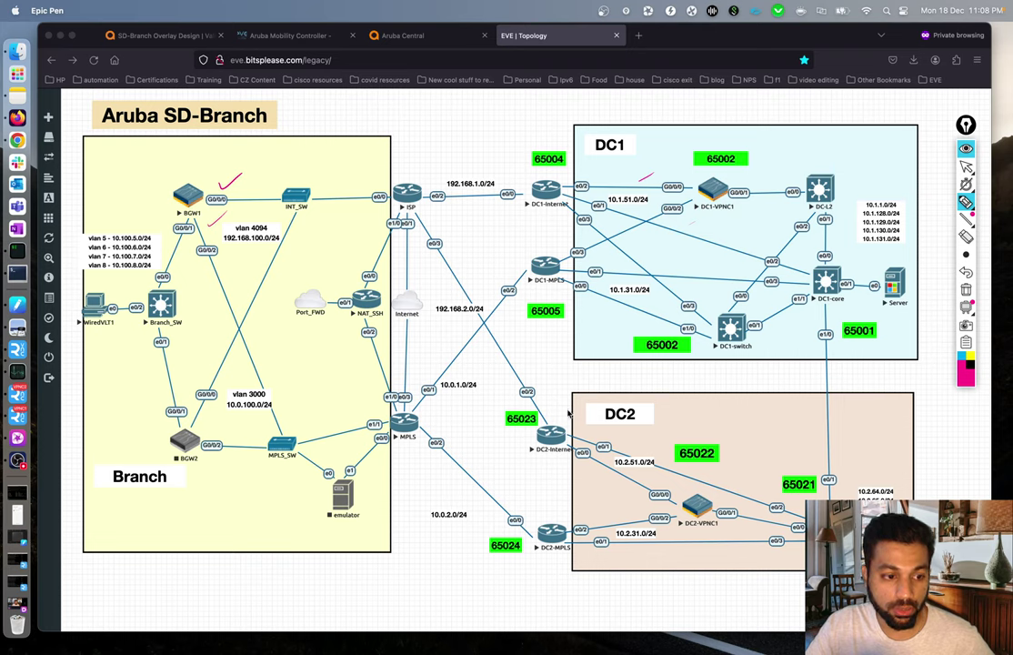
drag(642, 446, 653, 438)
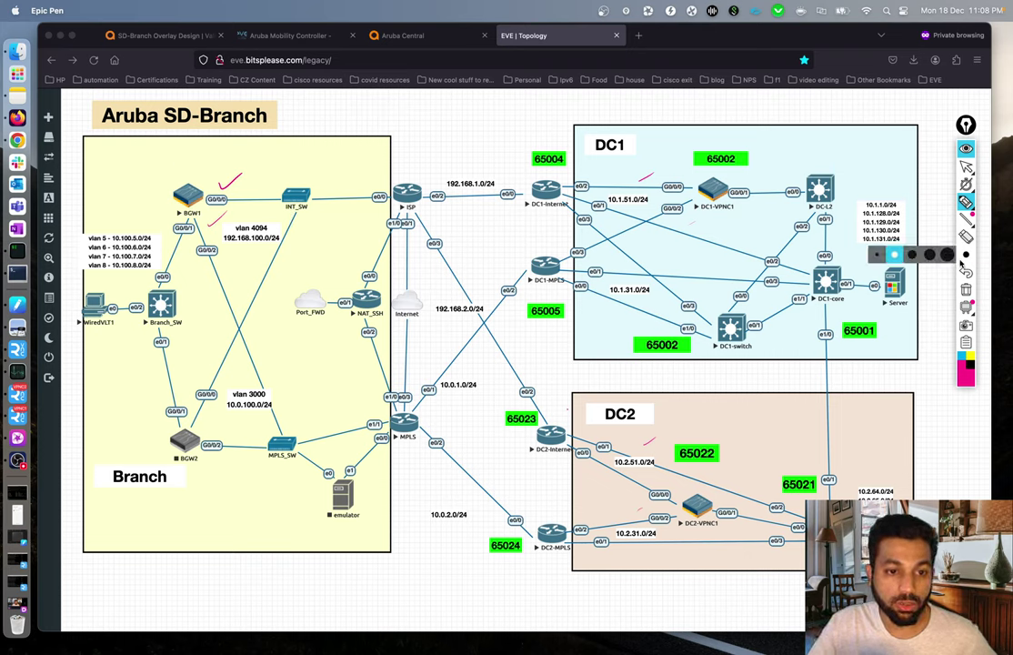
Step: Draw overlay tunnel paths from BGW1 towards DC1 and DC2 through the Internet and MPLS, and clear the drawing
mouse_move(191, 193)
mouse_down()
mouse_move(468, 189)
mouse_move(648, 245)
mouse_up()
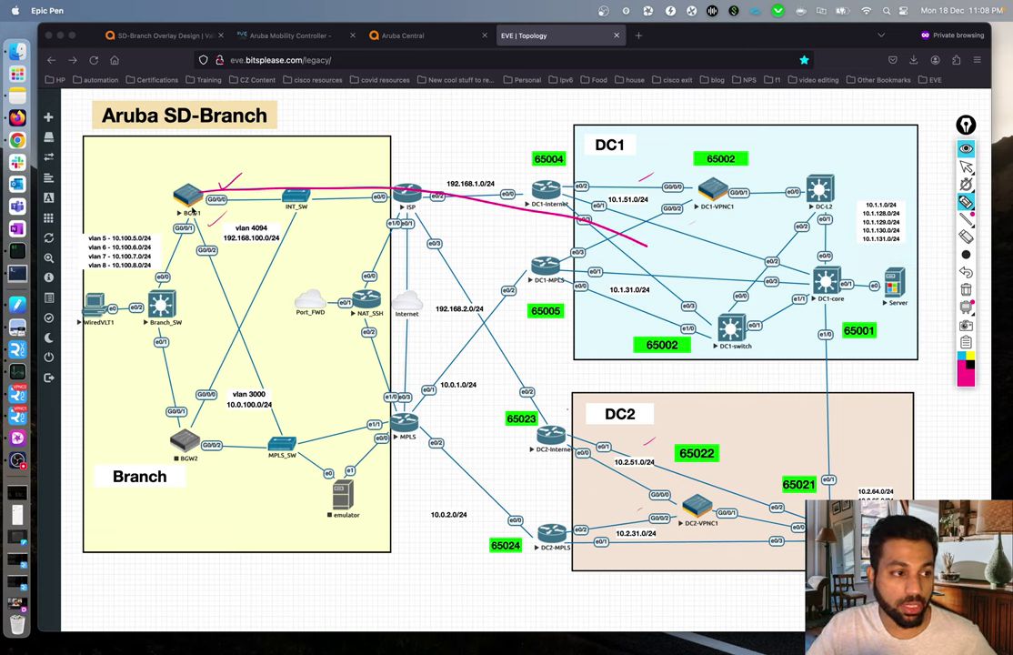
mouse_move(193, 189)
mouse_down()
mouse_move(261, 368)
mouse_move(348, 425)
mouse_move(452, 405)
mouse_move(673, 232)
mouse_up()
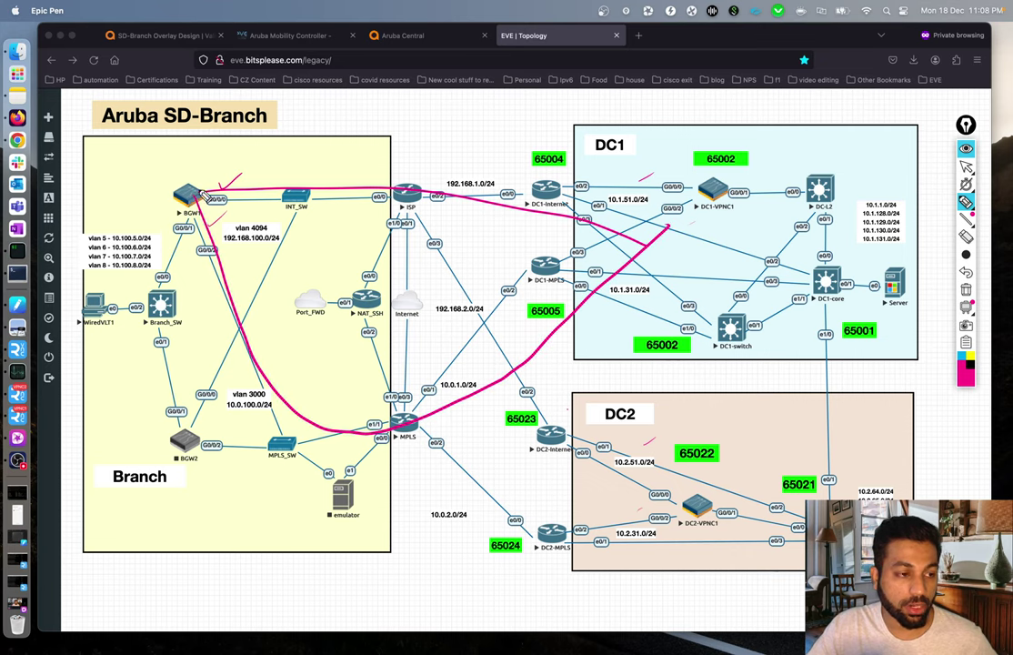
mouse_move(201, 194)
mouse_down()
mouse_move(424, 319)
mouse_move(670, 480)
mouse_up()
mouse_move(186, 195)
mouse_down()
mouse_move(273, 423)
mouse_move(582, 529)
mouse_move(670, 515)
mouse_up()
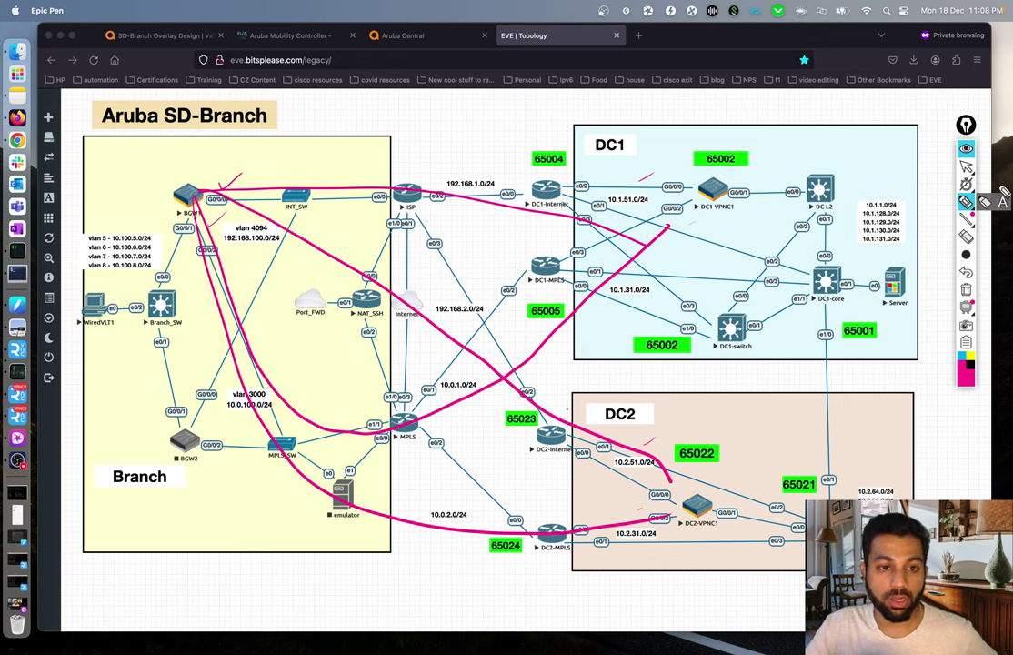
click(967, 291)
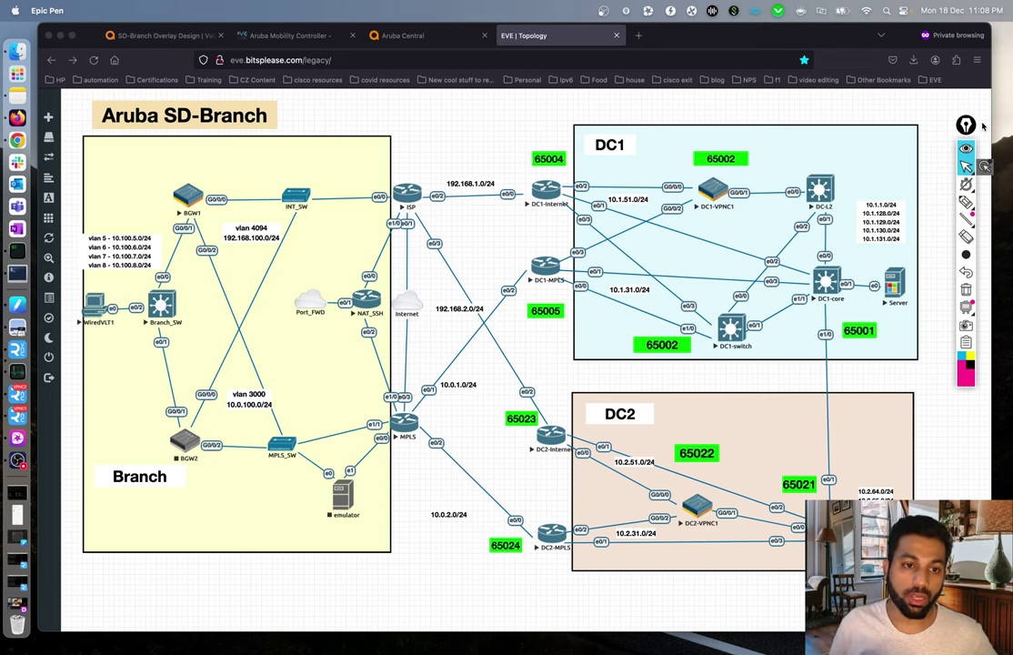
Step: Switch to Aruba Central and check the gateway list by offline and online status
click(400, 35)
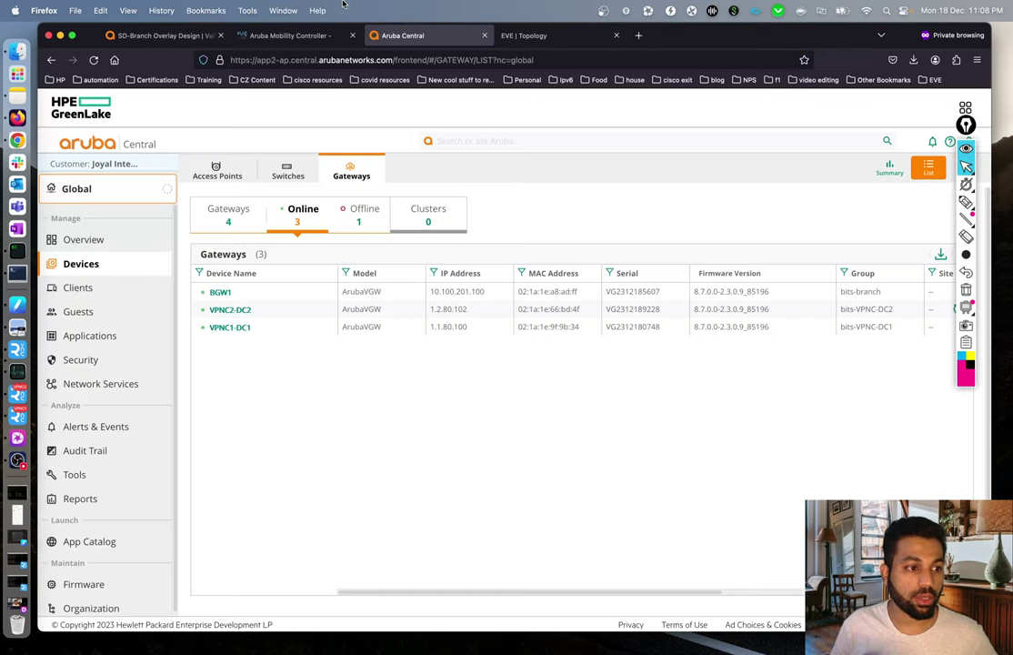
click(368, 219)
click(305, 218)
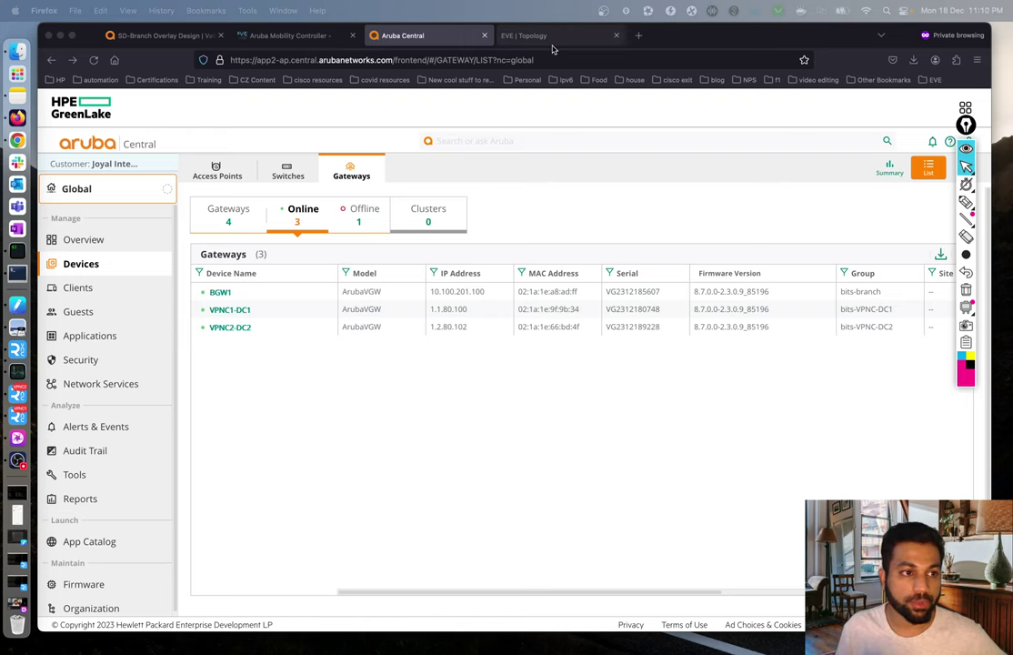
Step: Switch to the EVE topology and inspect the BGW1 branch gateway and its INT_SW link
click(505, 36)
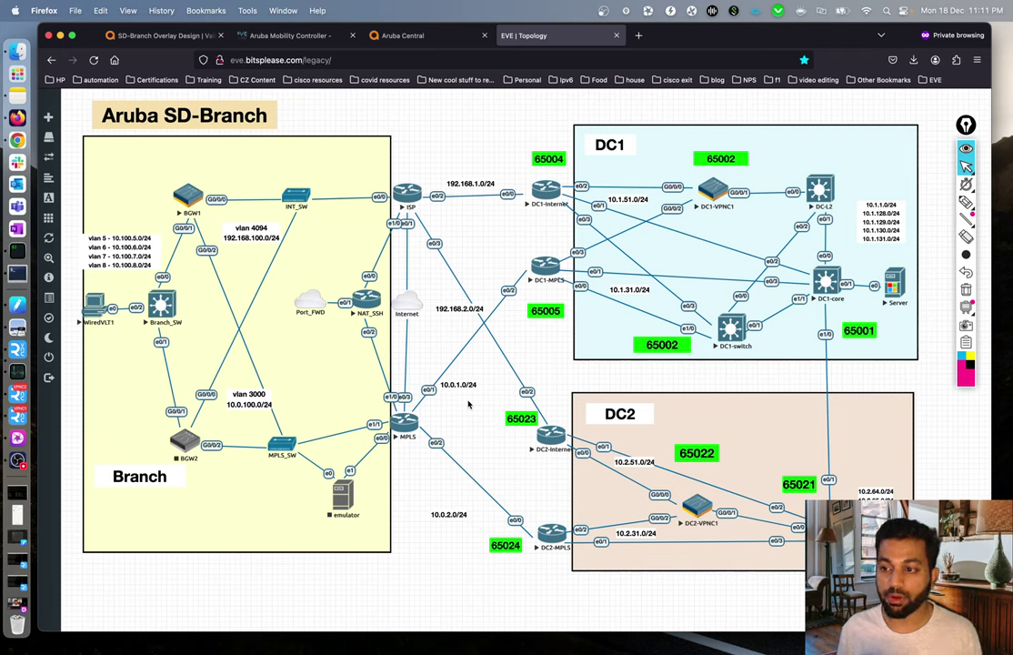
click(208, 198)
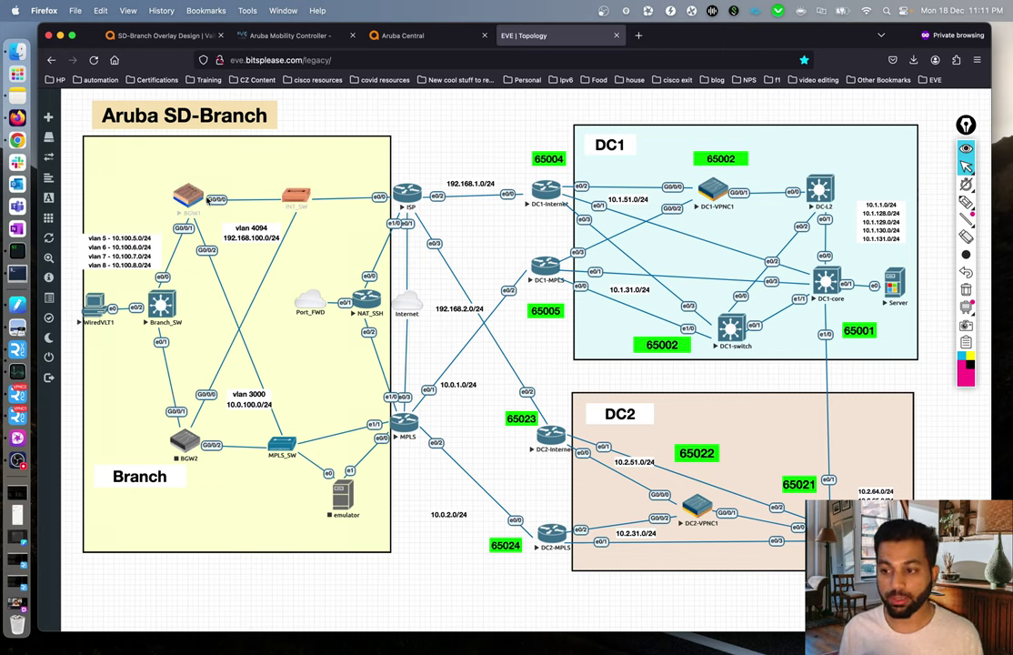
click(182, 177)
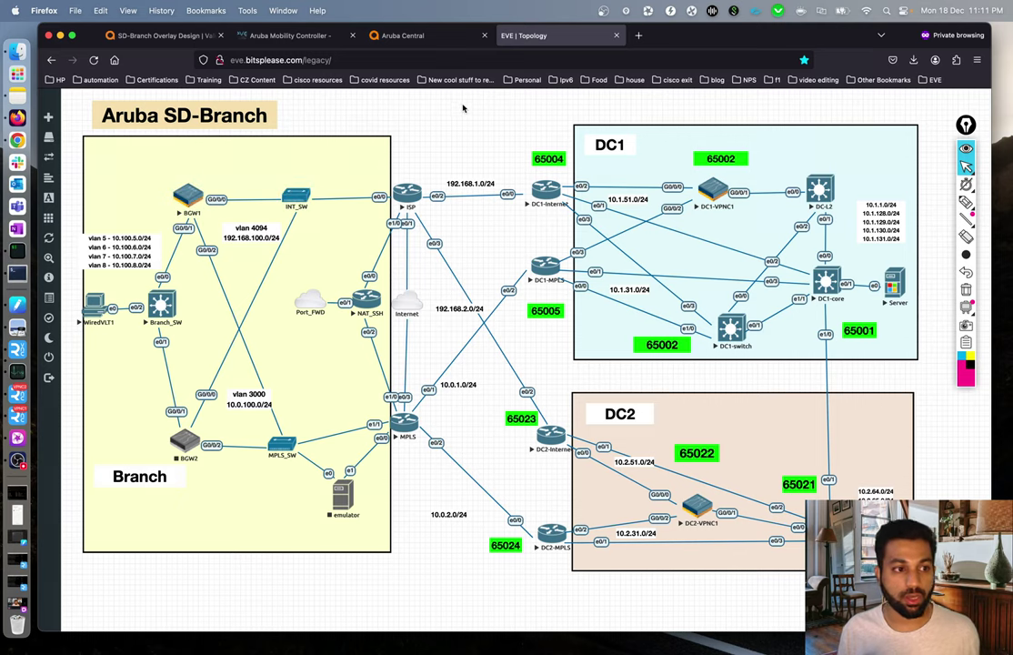
Step: Switch to the terminal application and rerun show ip route in the BGW1 session
key(super+Tab)
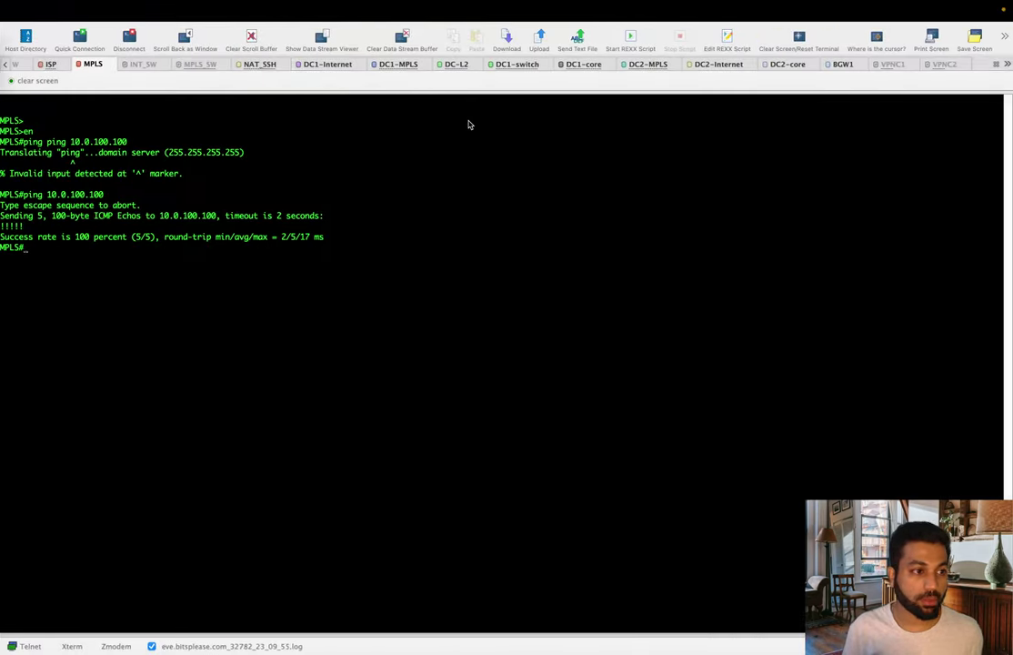
click(843, 66)
key(Return)
key(Up)
key(Return)
key(Return)
key(Return)
key(Return)
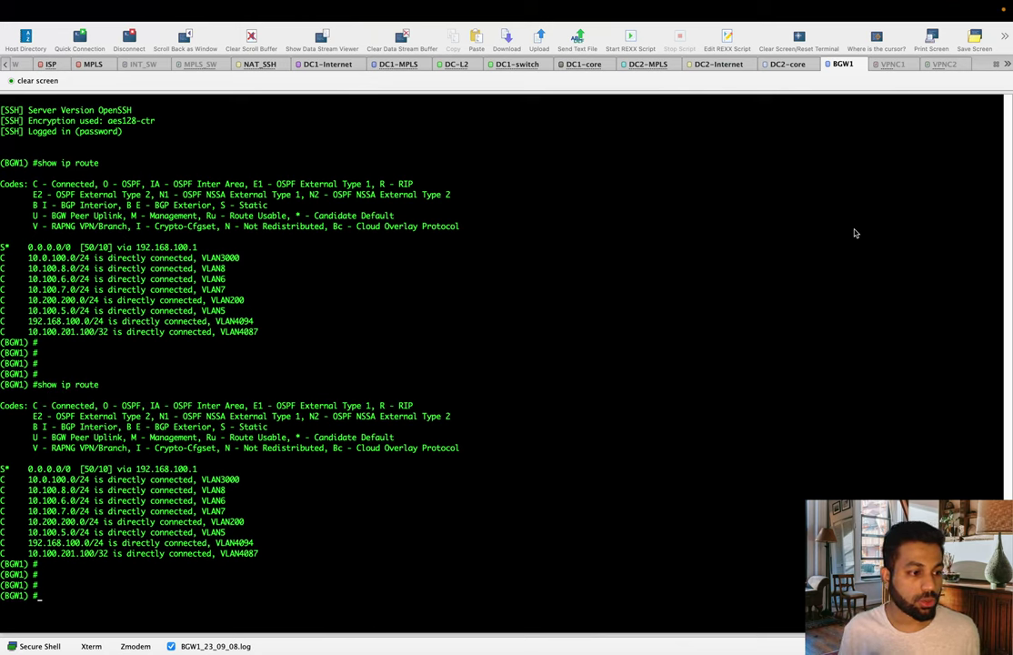
Step: Highlight the 0.0.0.0/0 default route and its next hop in BGW1's latest route table output
drag(27, 468, 185, 468)
click(114, 470)
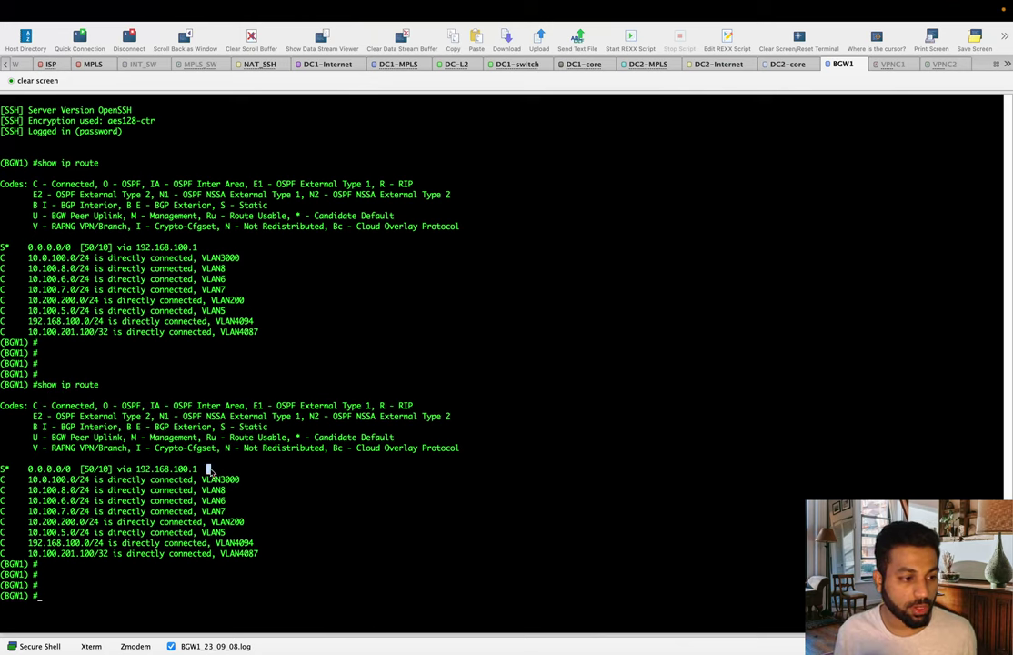
double_click(155, 469)
click(214, 471)
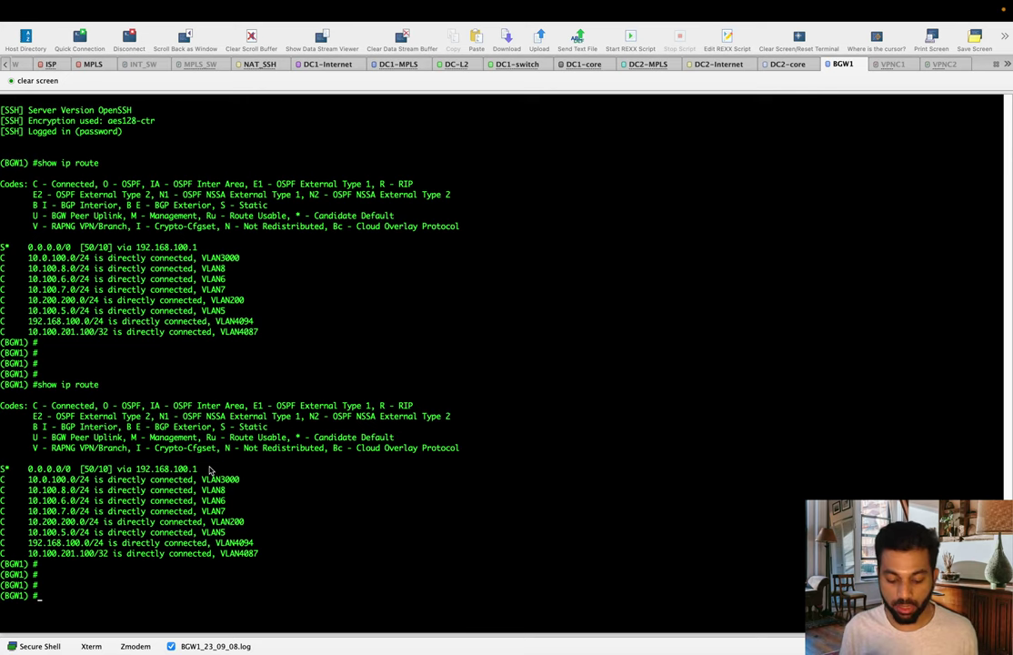
Step: Switch to Aruba Central and open the IP Routes settings in the bits-branch group's advanced gateway configuration
key(ctrl+Left)
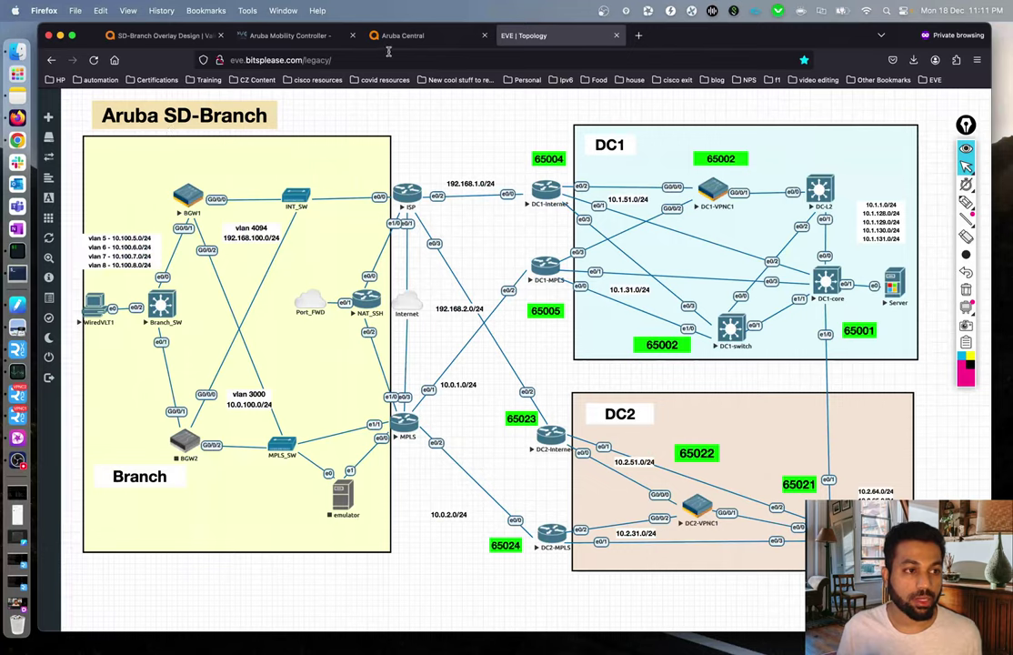
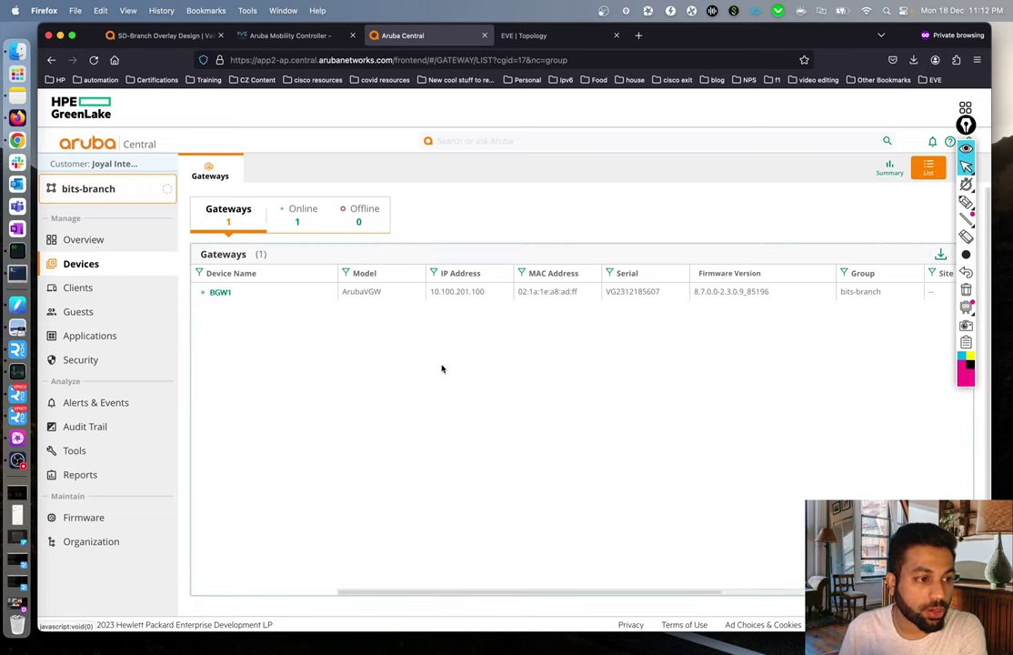
click(966, 124)
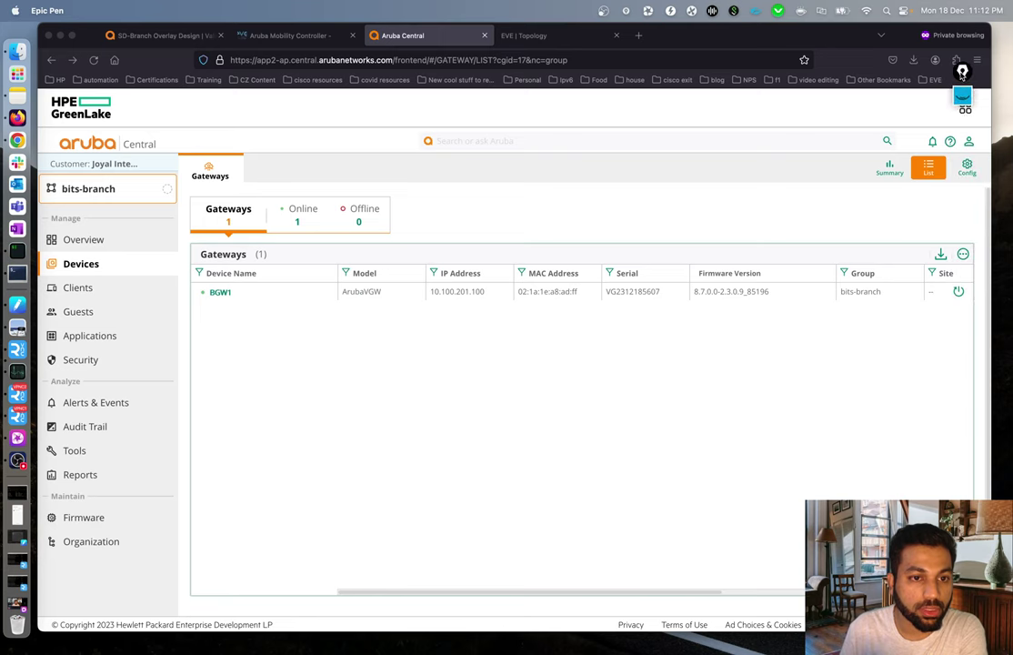
click(967, 167)
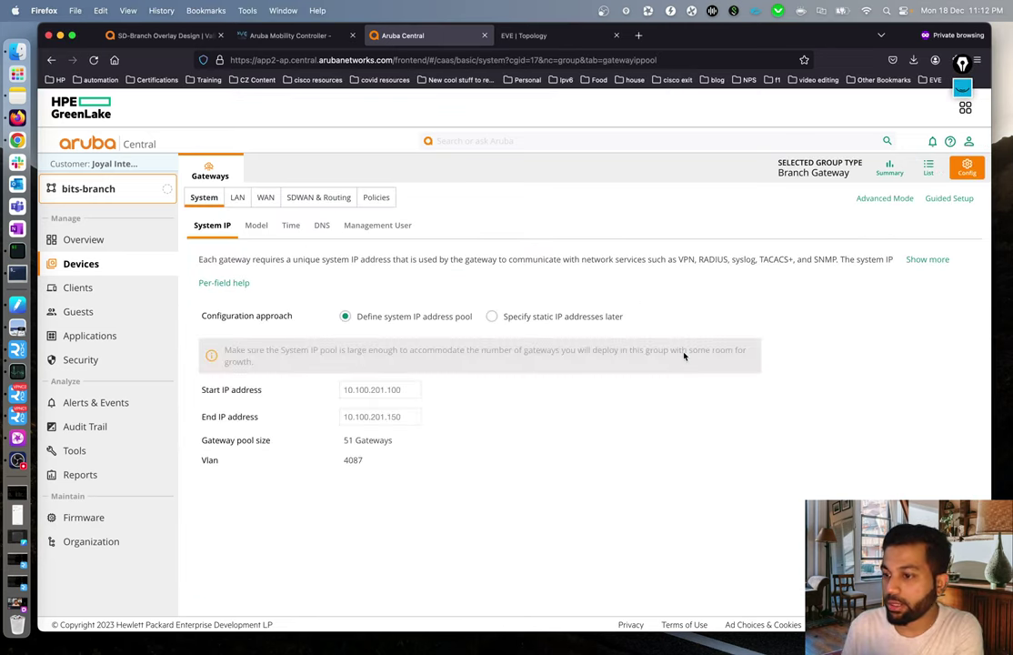
click(882, 199)
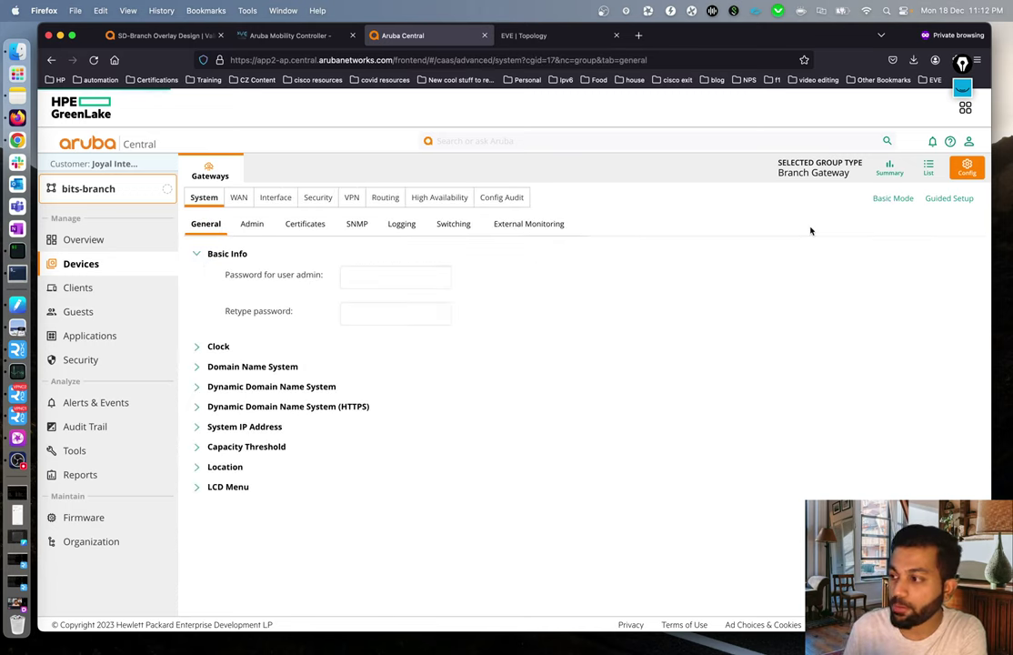
click(390, 202)
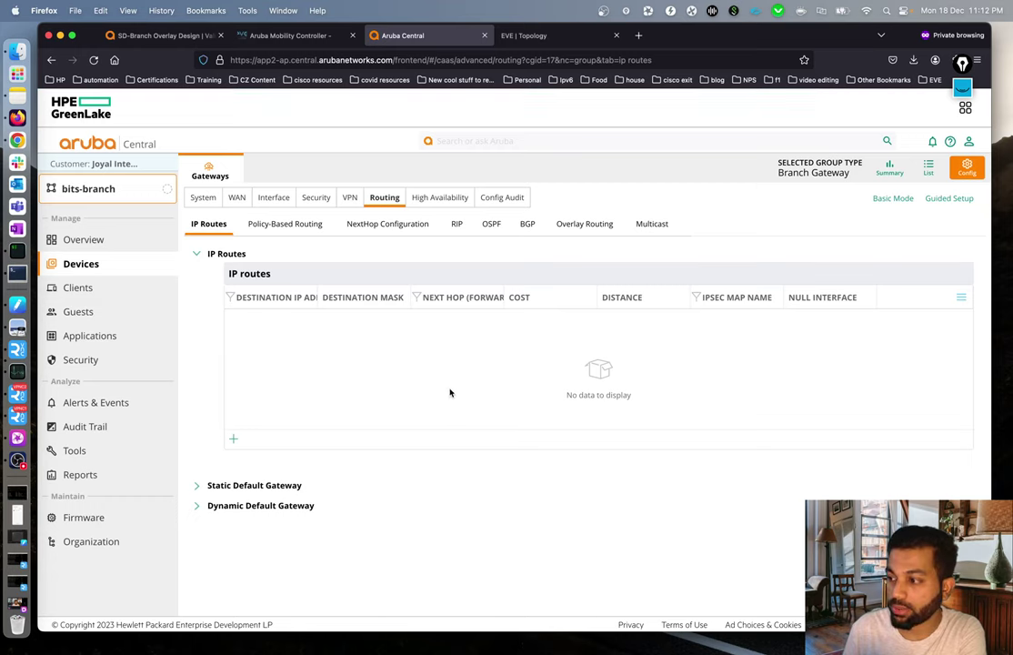
Step: Start a new static default gateway for the bits-branch group with default gateway IP 10.0.100.1
click(197, 485)
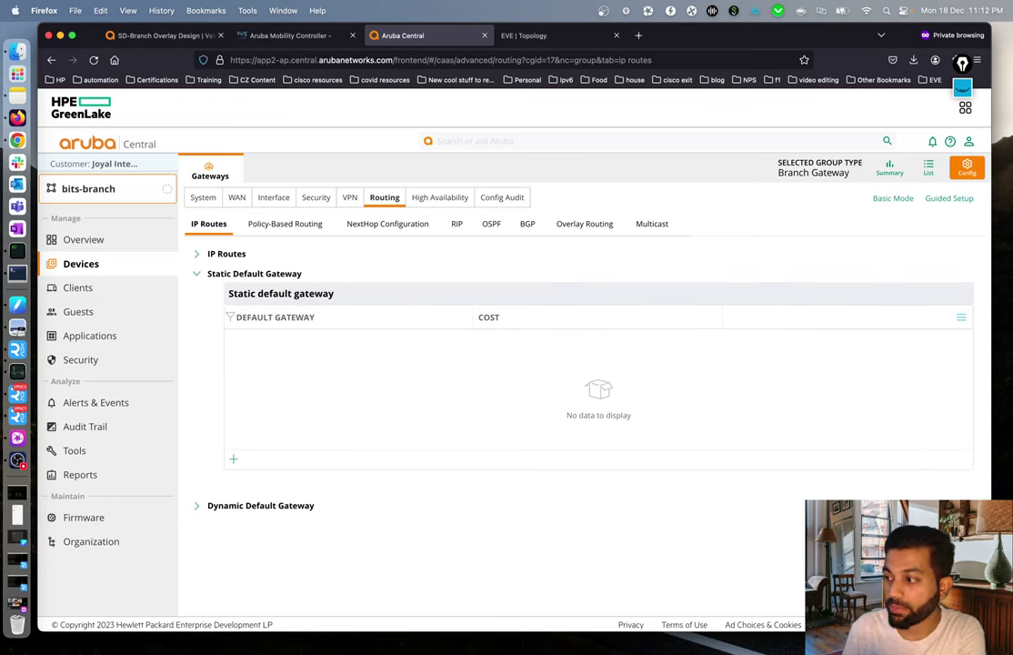
click(233, 459)
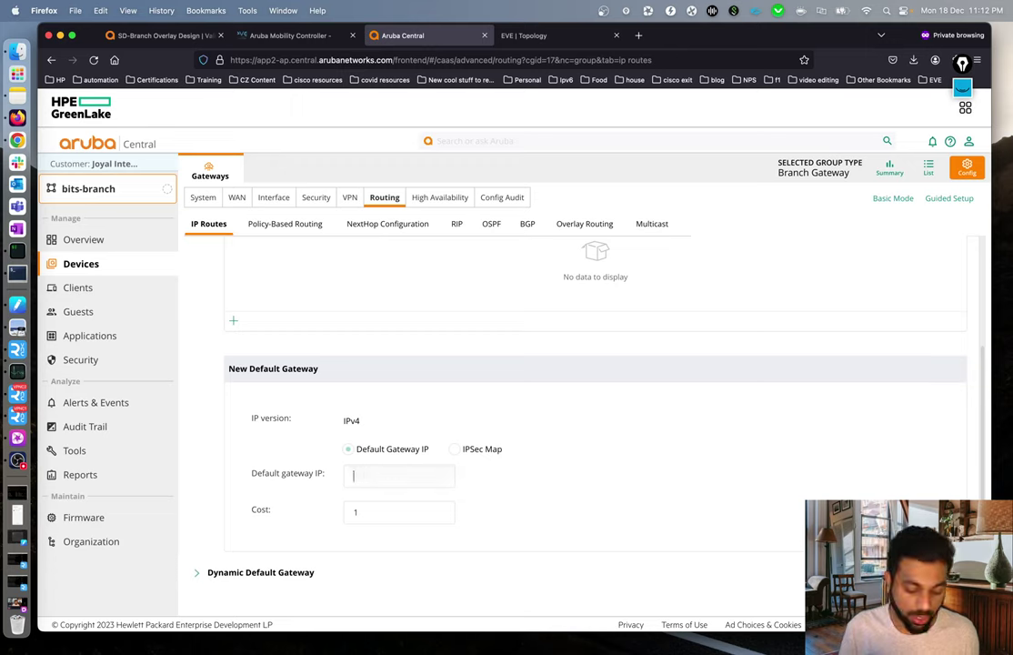
text(10.0.100.1)
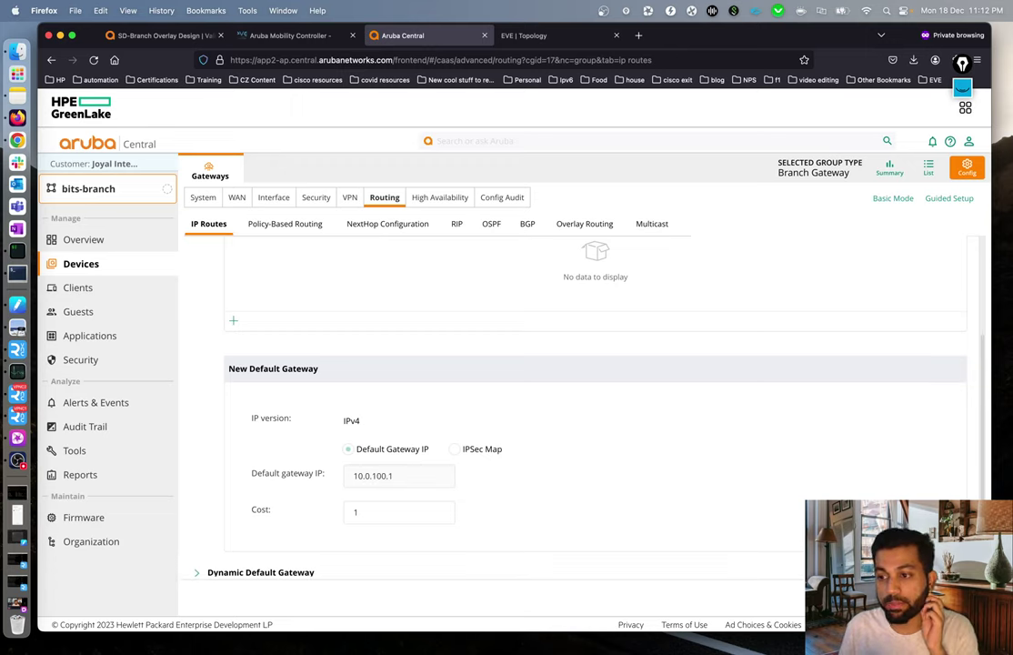
click(370, 514)
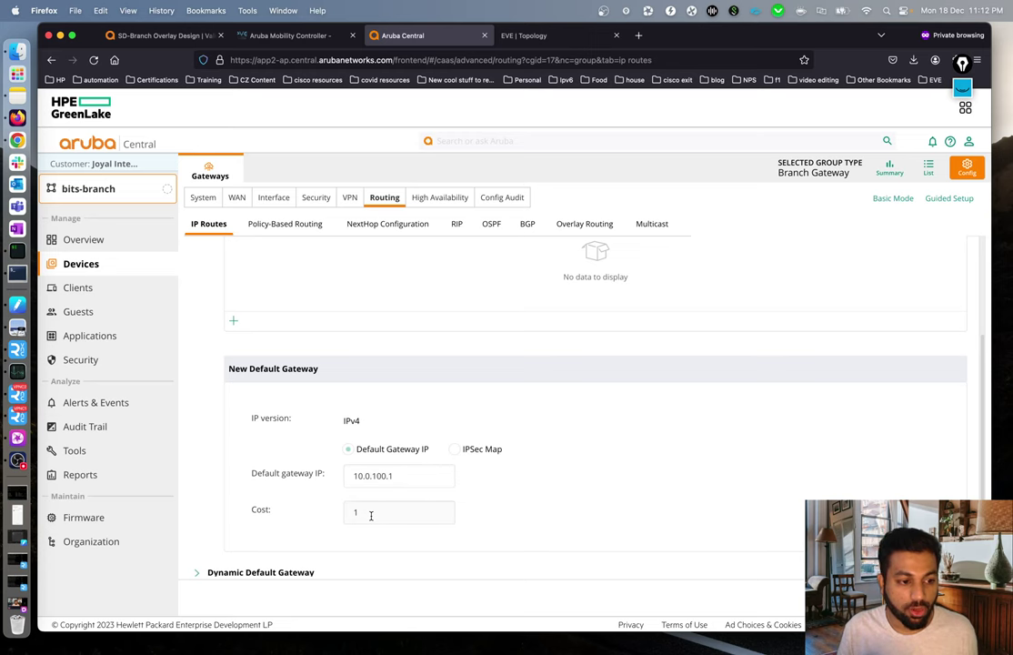
Step: Switch to the BGW1 terminal session and highlight the distance and cost of the 0.0.0.0/0 default route
key(ctrl+Right)
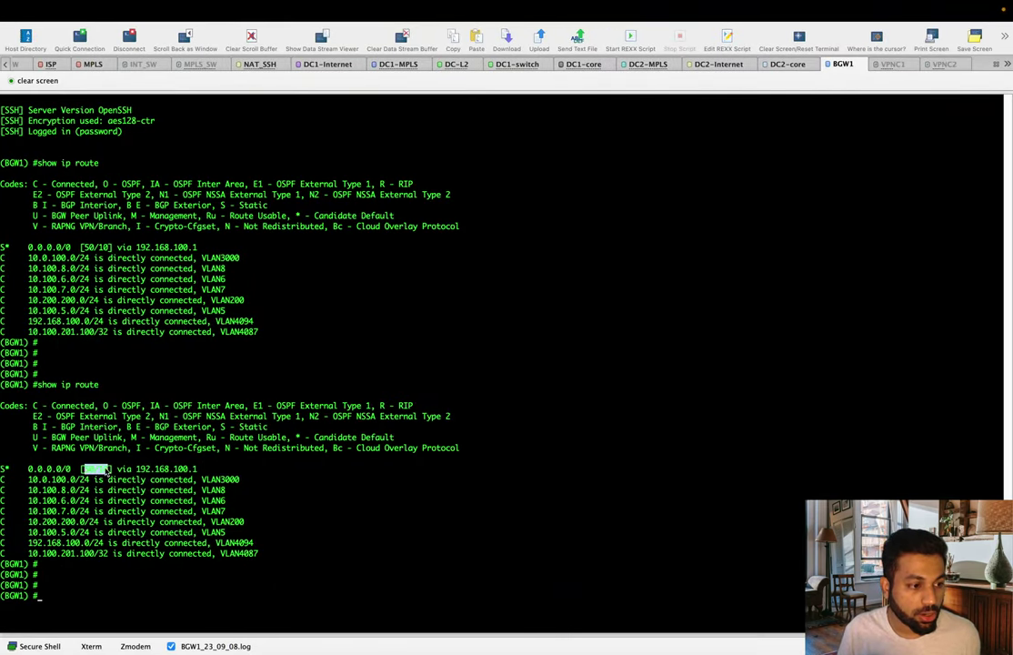
drag(97, 469, 112, 469)
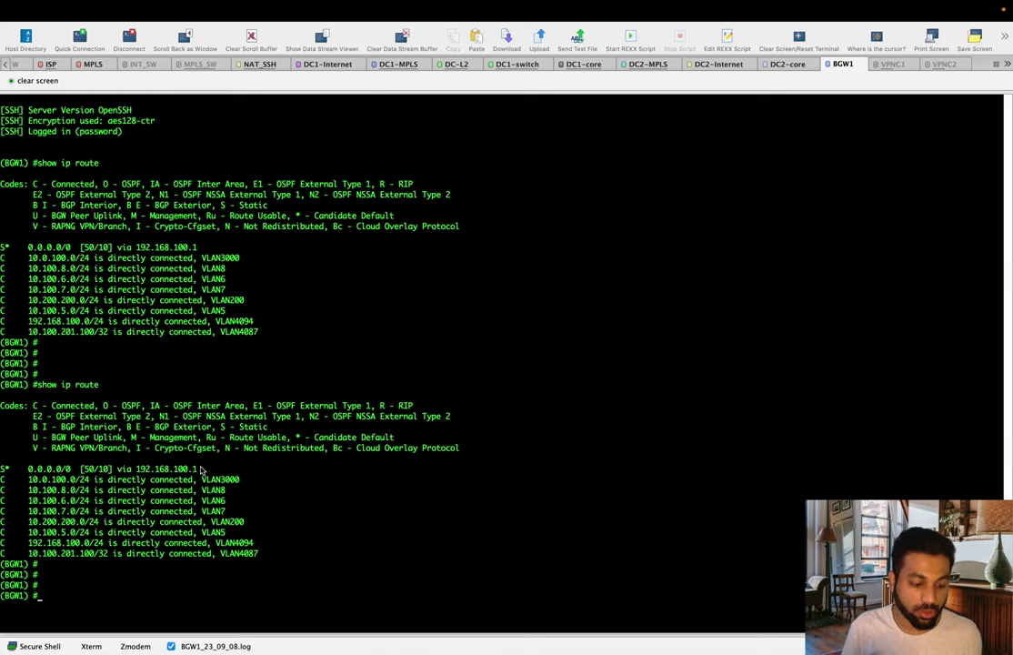
Step: Return to Aruba Central, set the new default gateway's cost to 10, save it and reopen the static default gateway list
key(ctrl+Left)
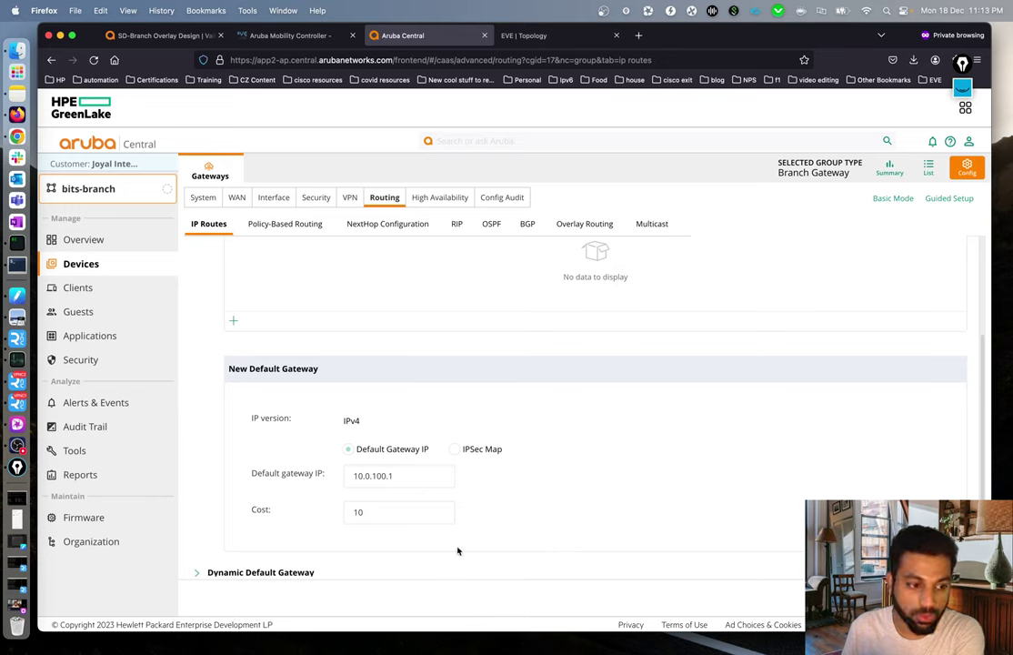
scroll(606, 519, down, 1)
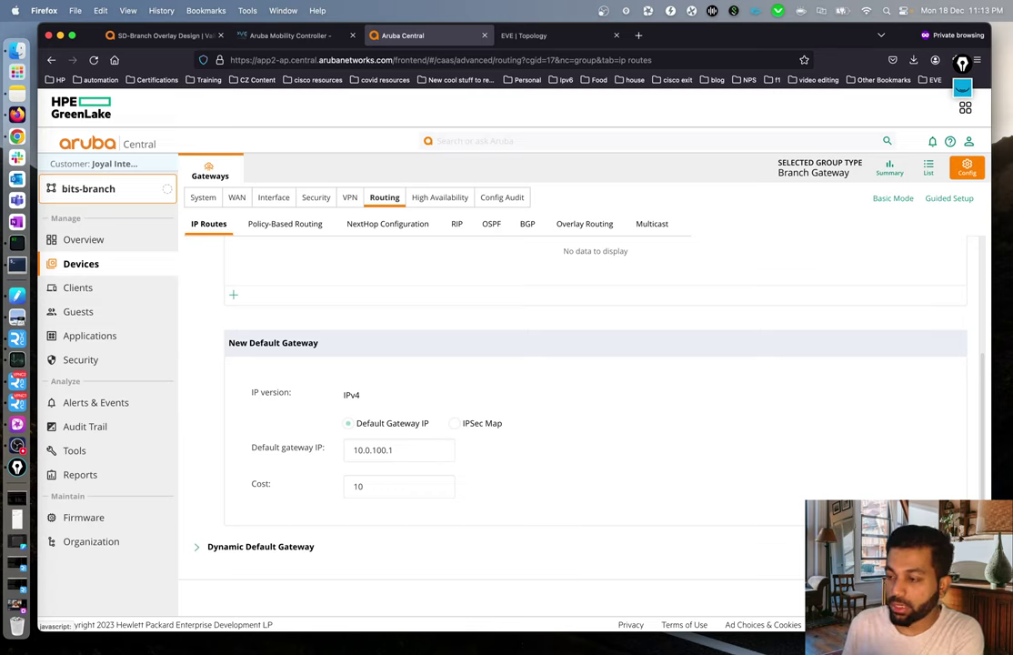
click(936, 507)
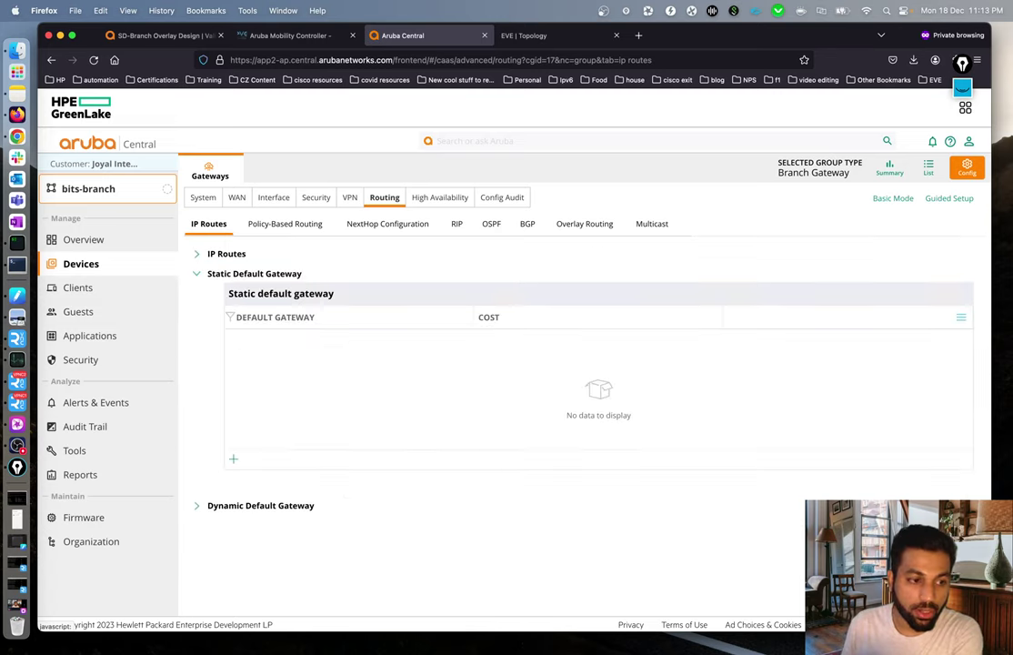
click(709, 511)
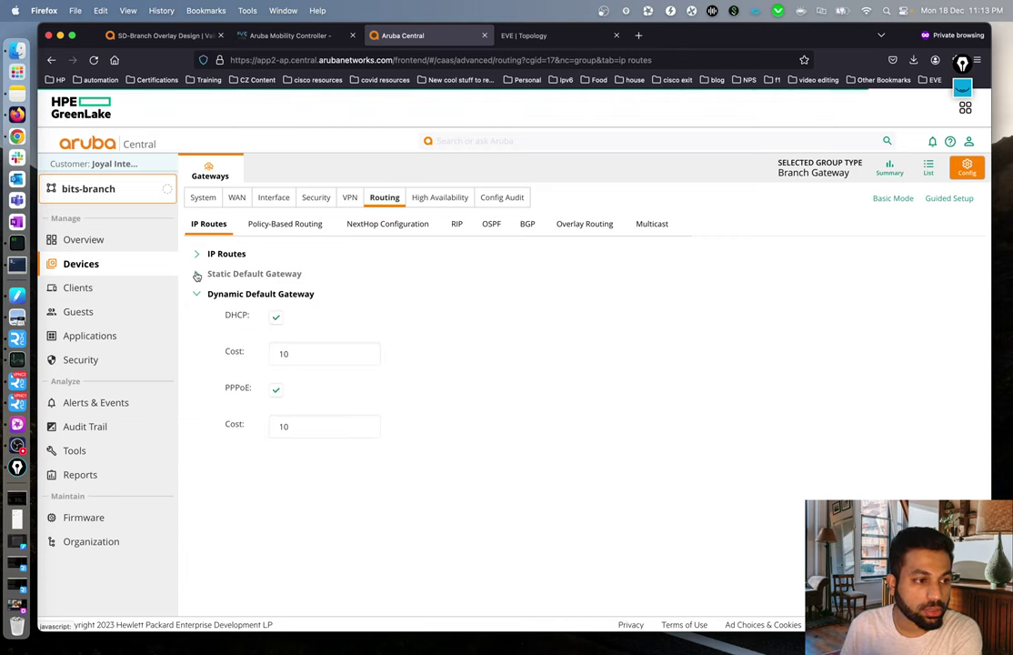
click(196, 274)
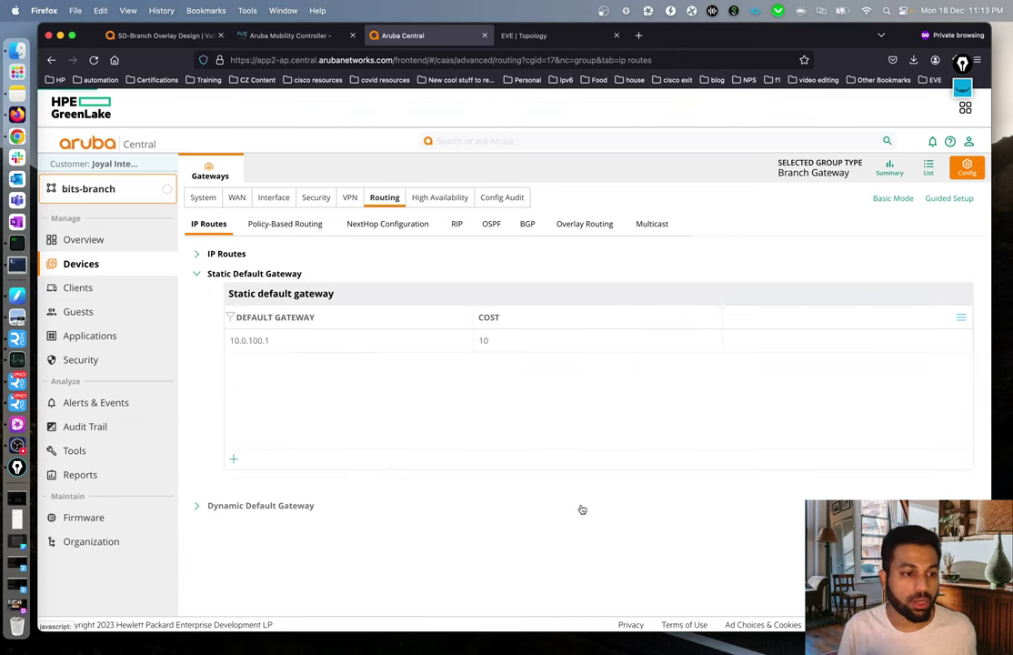
Step: Switch to the terminal application and run show ip route again in the BGW1 session
key(super+Tab)
key(Up)
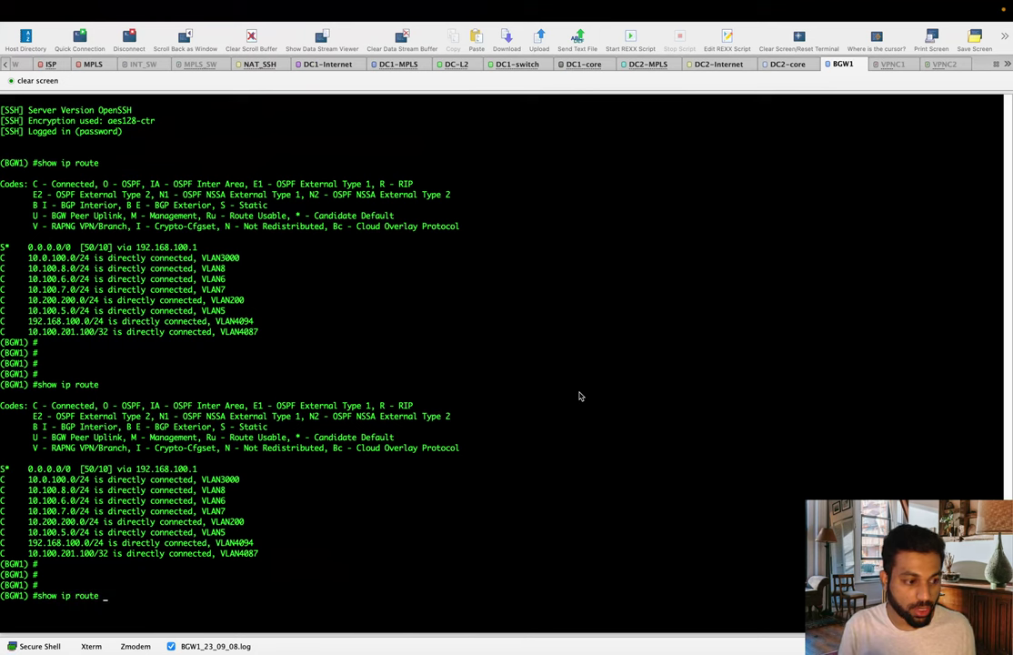
key(Return)
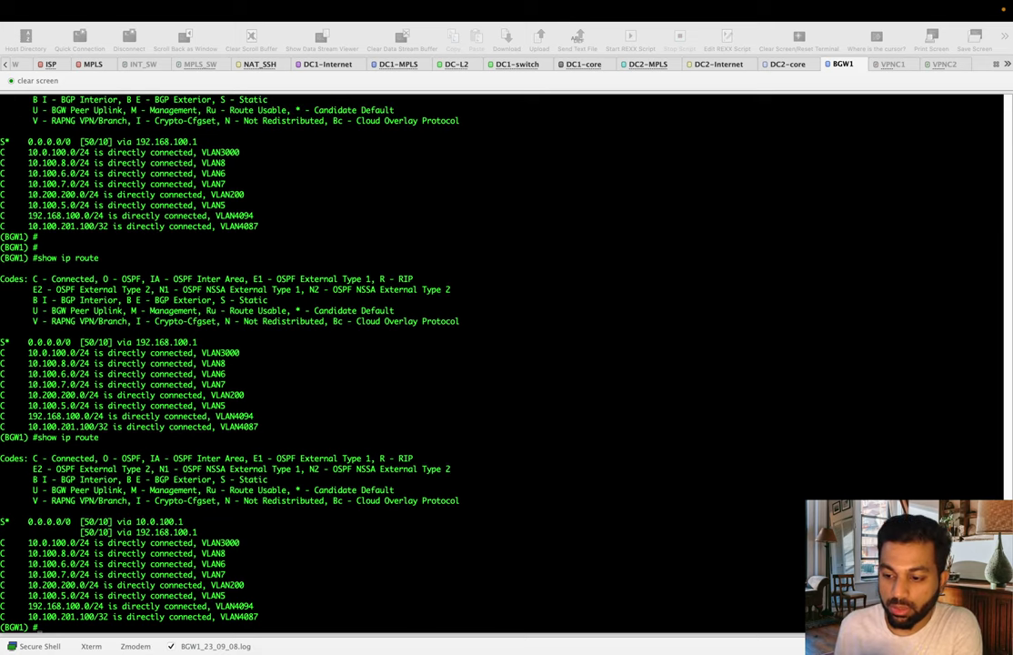
click(274, 438)
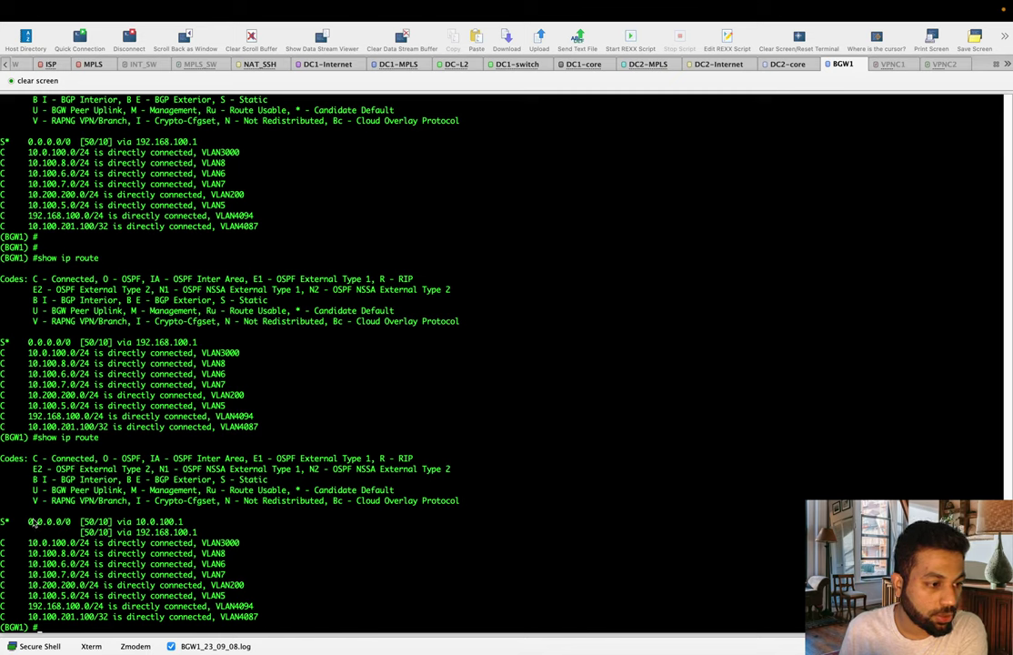
Step: Highlight both next-hop entries of the default route and the second entry's distance and cost in BGW1's newest route table
drag(28, 521, 207, 532)
click(194, 522)
click(179, 521)
drag(117, 531, 87, 532)
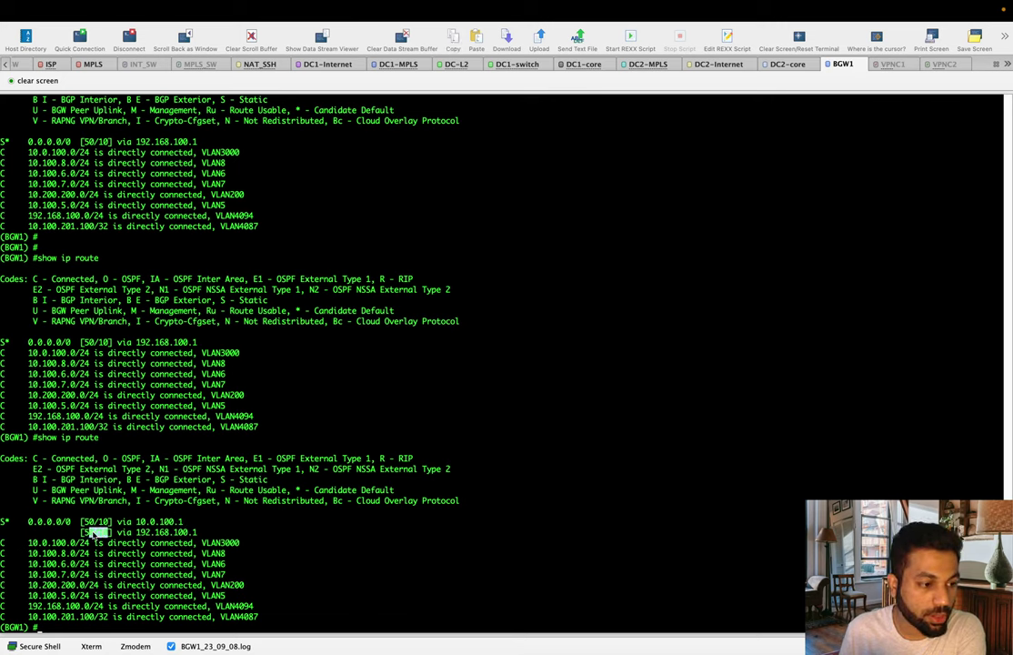
Step: Leave the terminal for the browser and bring up the EVE topology diagram
key(super+Tab)
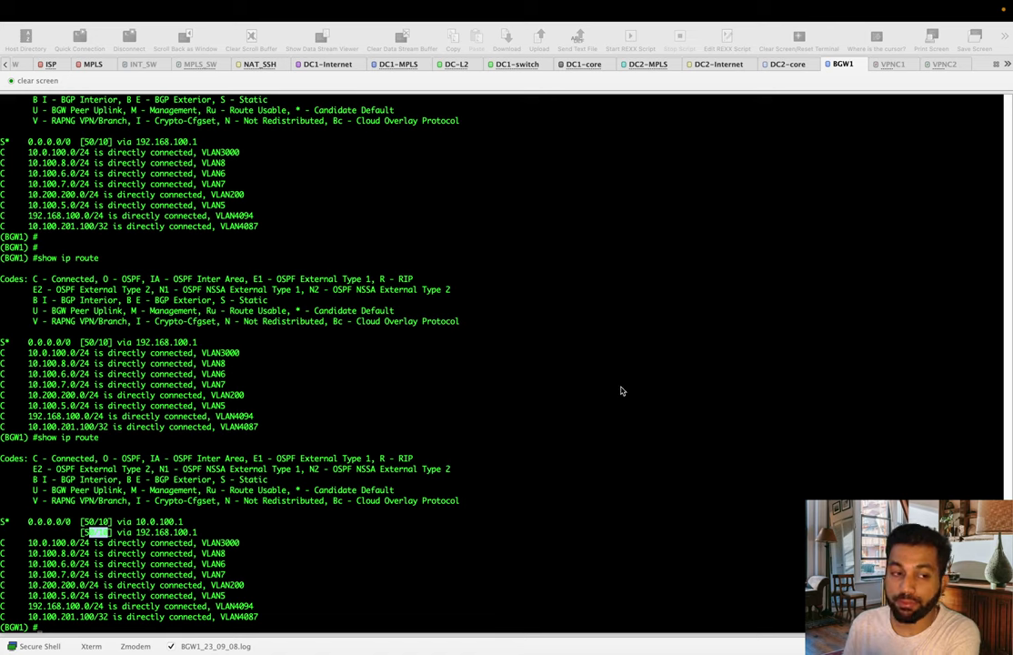
click(652, 353)
key(ctrl+Left)
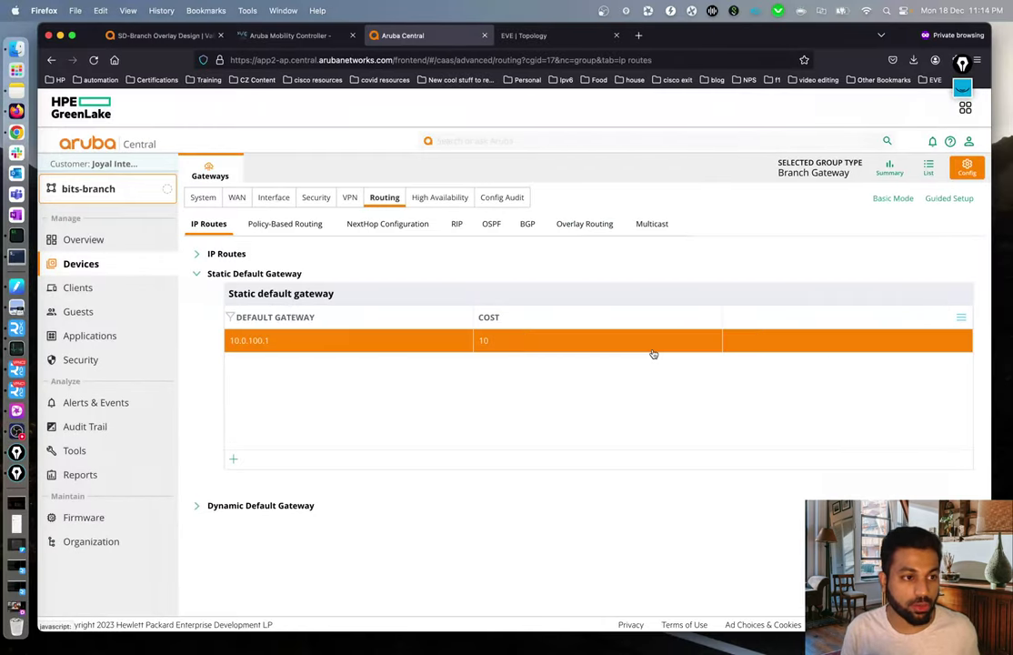
click(558, 35)
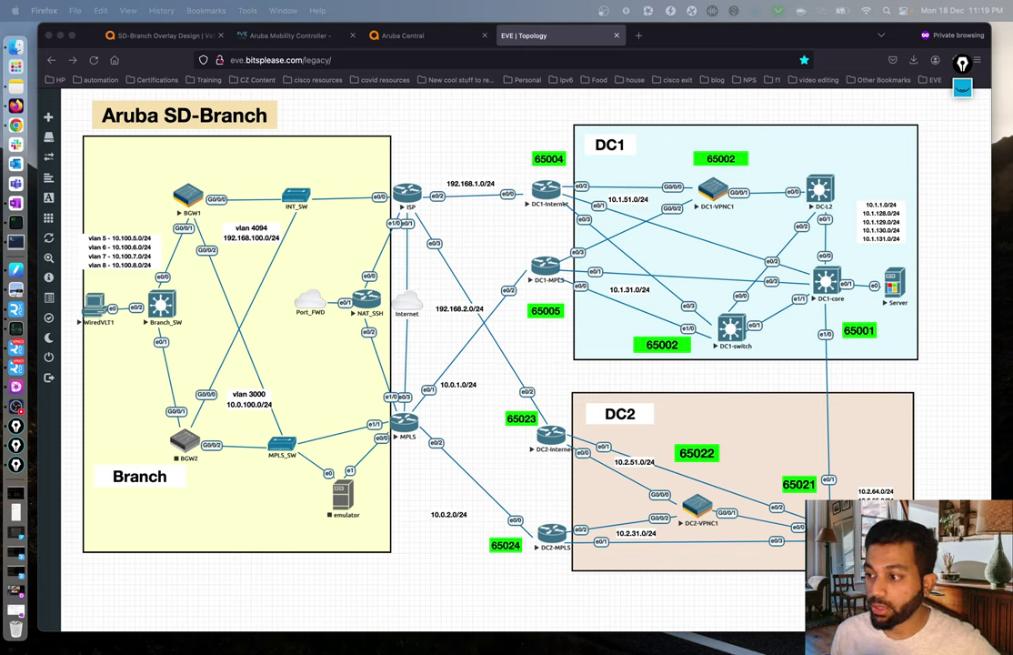
click(499, 239)
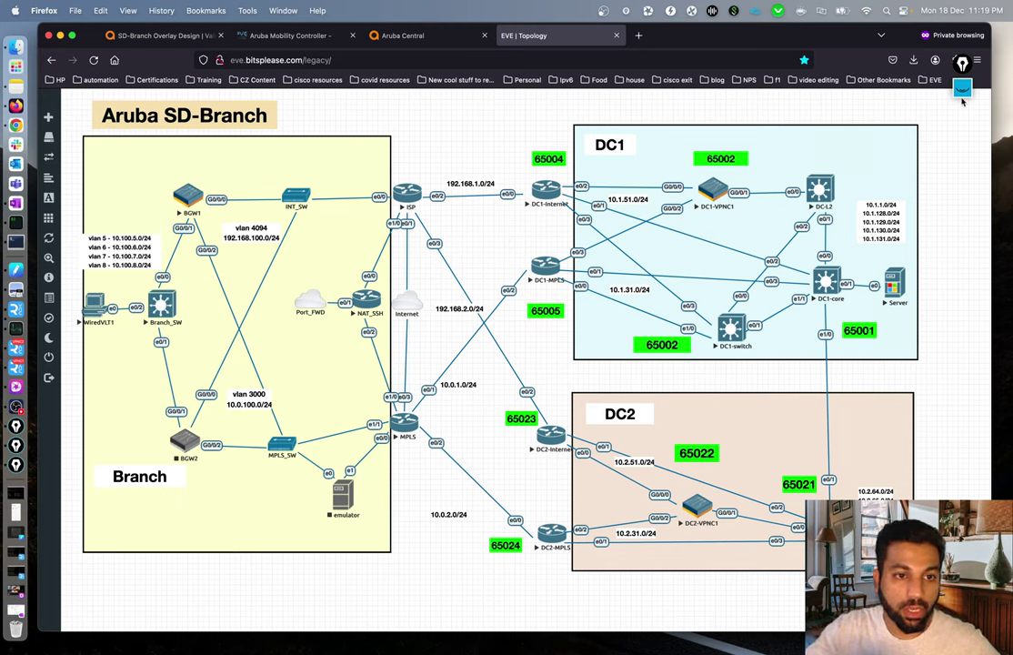
Step: With Epic Pen's drawing pen, circle DC1-VPNC1 and DC2-VPNC1 and draw an arrow from each to its data center's Internet router
click(962, 63)
click(962, 141)
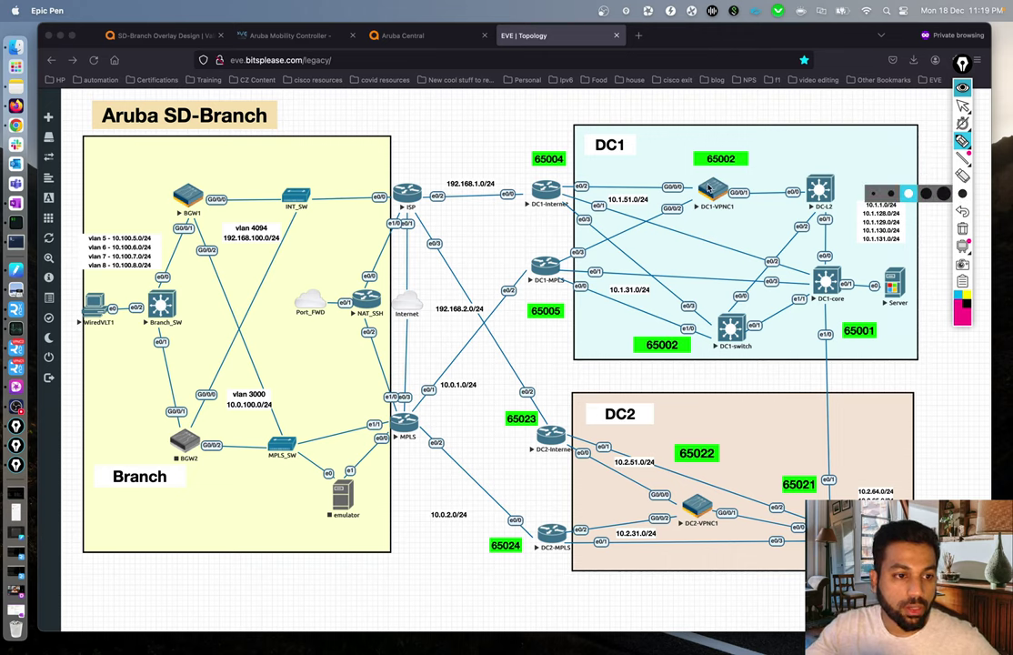
mouse_move(708, 157)
mouse_down()
mouse_move(685, 171)
mouse_move(698, 154)
mouse_up()
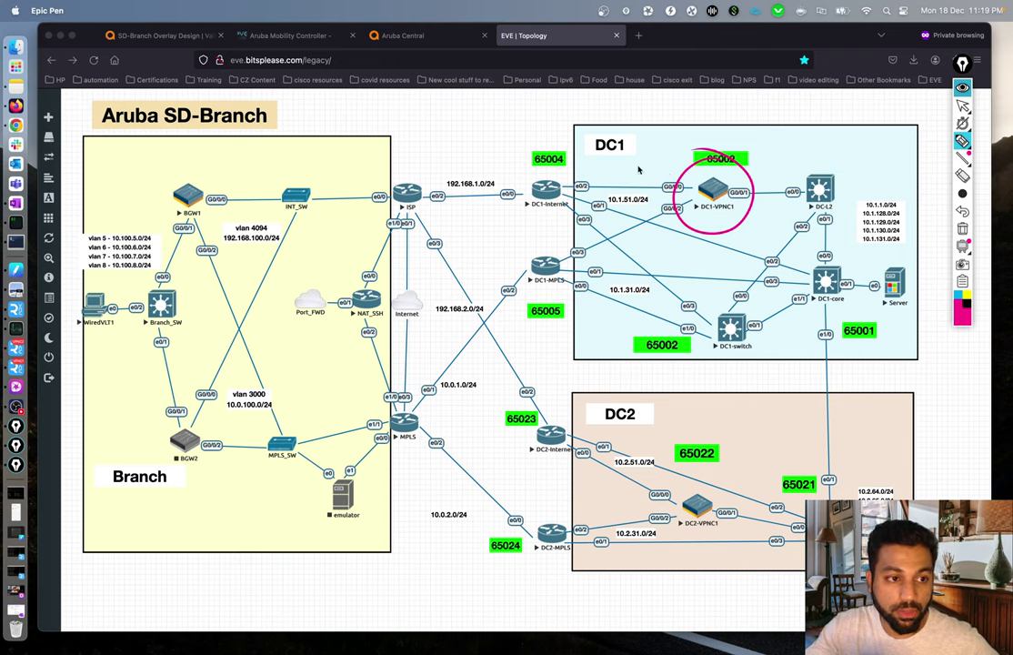
drag(675, 177, 564, 164)
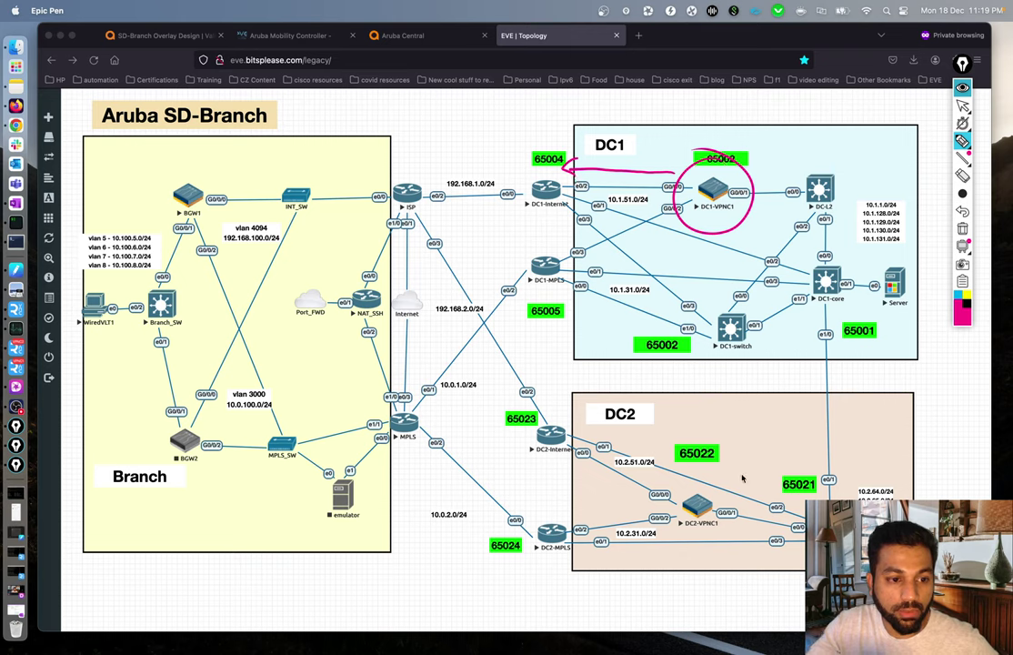
mouse_move(702, 480)
mouse_down()
mouse_move(683, 483)
mouse_move(589, 444)
mouse_up()
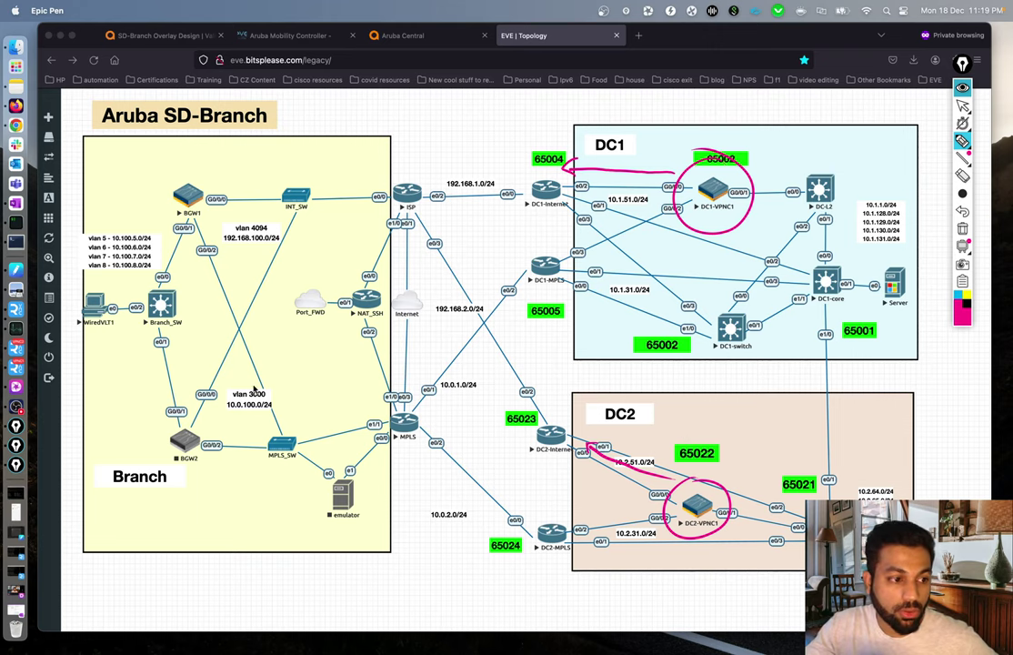
Step: Circle the VLAN 3000 subnet with 10.0.0.0/16 handwritten below it, and draw arrows from both VPNCs to their MPLS routers
mouse_move(256, 387)
mouse_down()
mouse_move(216, 400)
mouse_move(272, 423)
mouse_move(262, 378)
mouse_up()
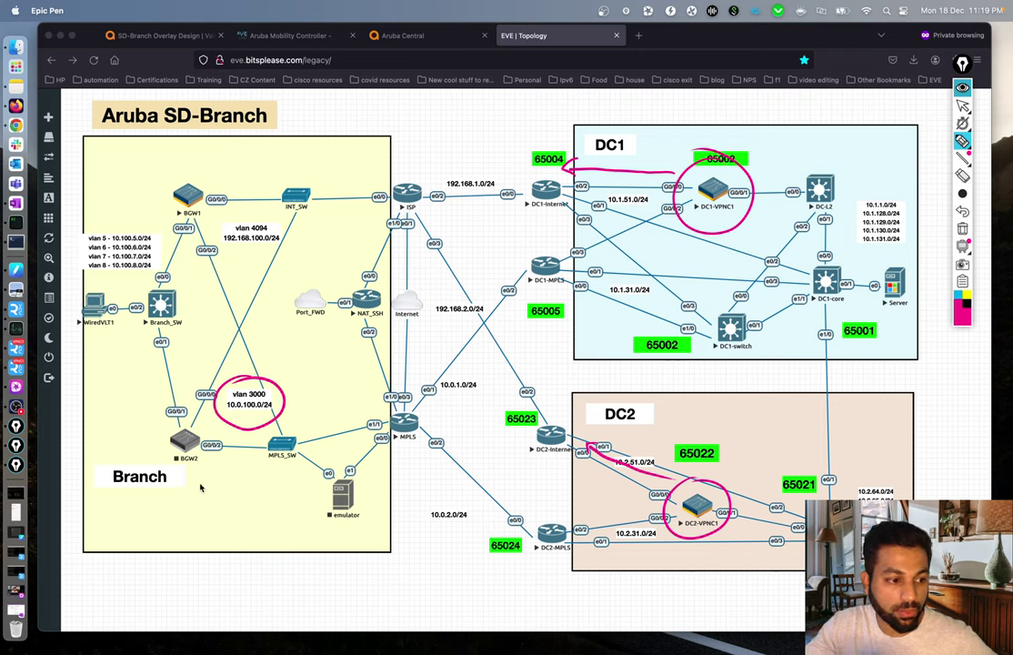
mouse_move(199, 482)
mouse_down()
mouse_move(212, 497)
mouse_move(214, 486)
mouse_move(246, 488)
mouse_move(257, 465)
mouse_move(271, 482)
mouse_up()
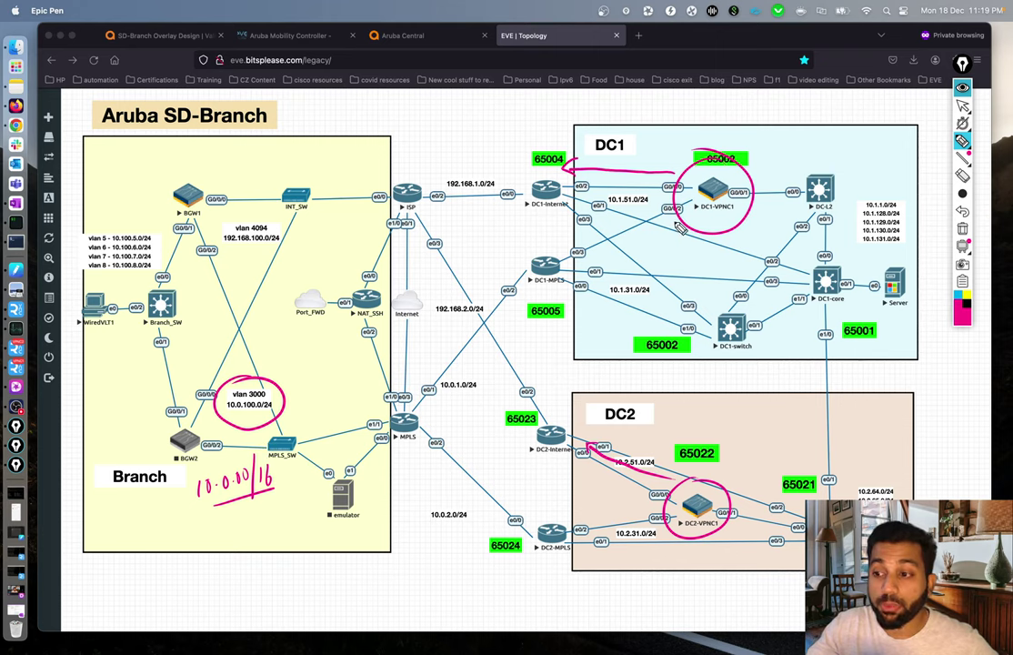
drag(673, 207, 578, 251)
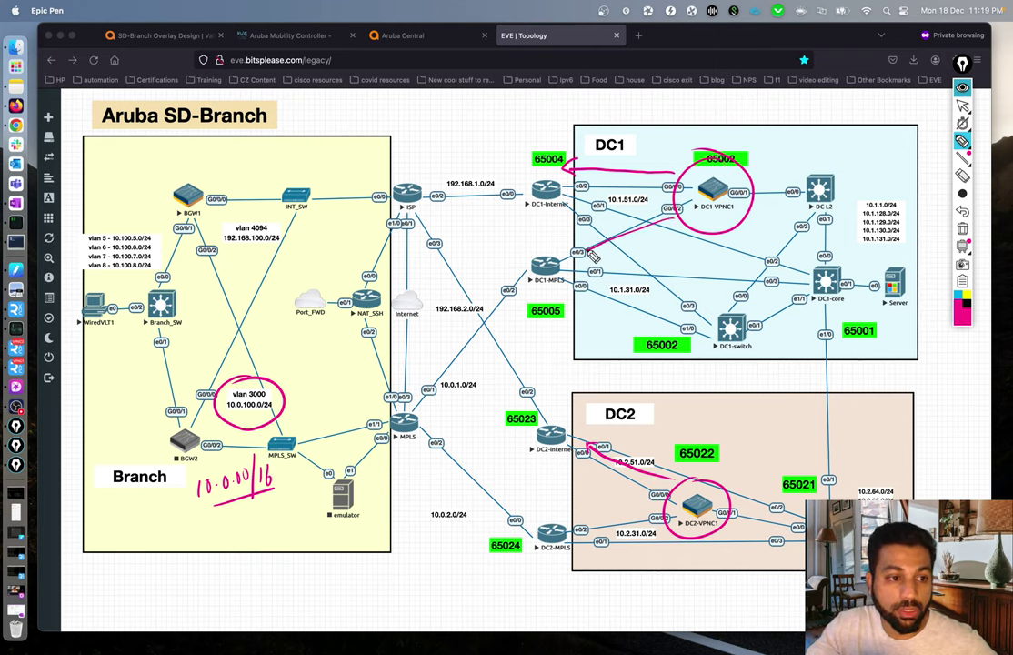
drag(653, 534, 561, 534)
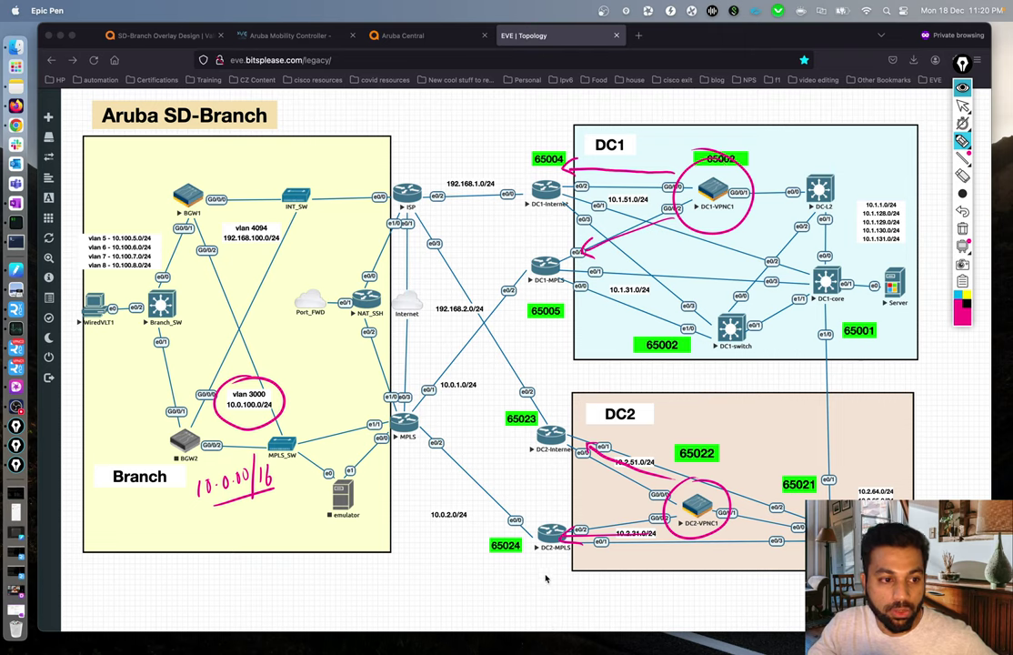
Step: Circle BGW1 and the 10.1.31.0/24 and 10.2.31.0/24 subnets, and draw an arrow from BGW1 to VLAN 3000
mouse_move(193, 167)
mouse_down()
mouse_move(168, 222)
mouse_move(222, 229)
mouse_up()
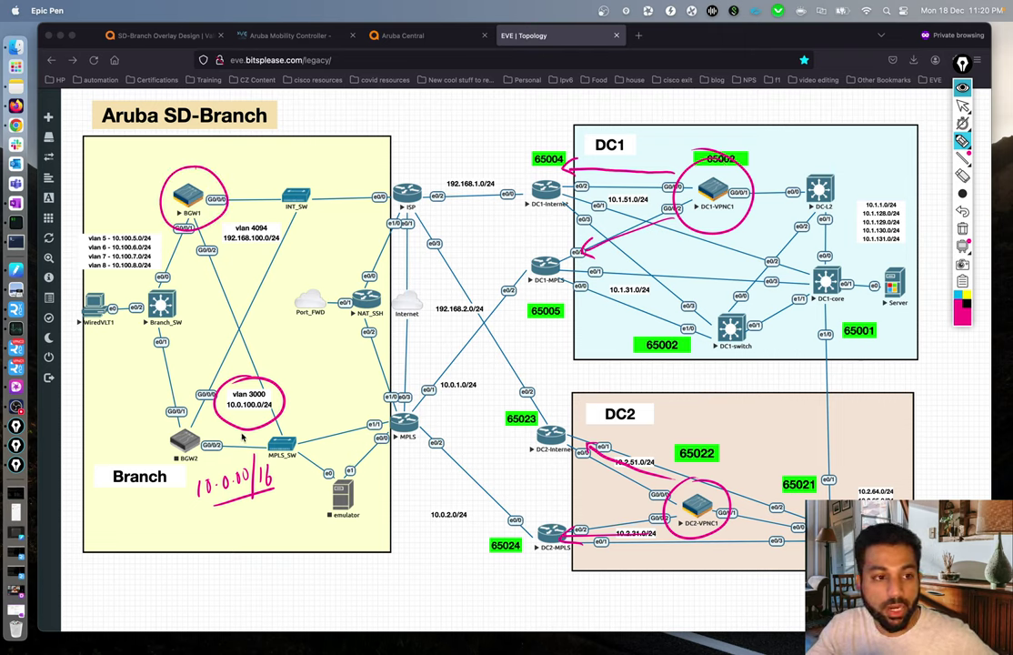
drag(635, 188, 631, 184)
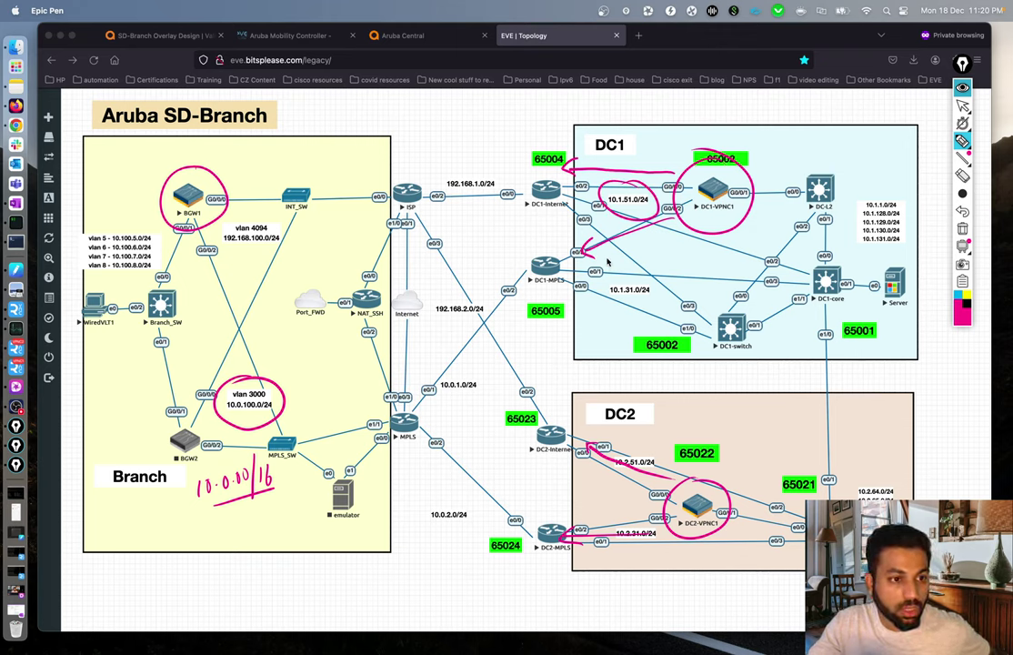
key(ctrl+z)
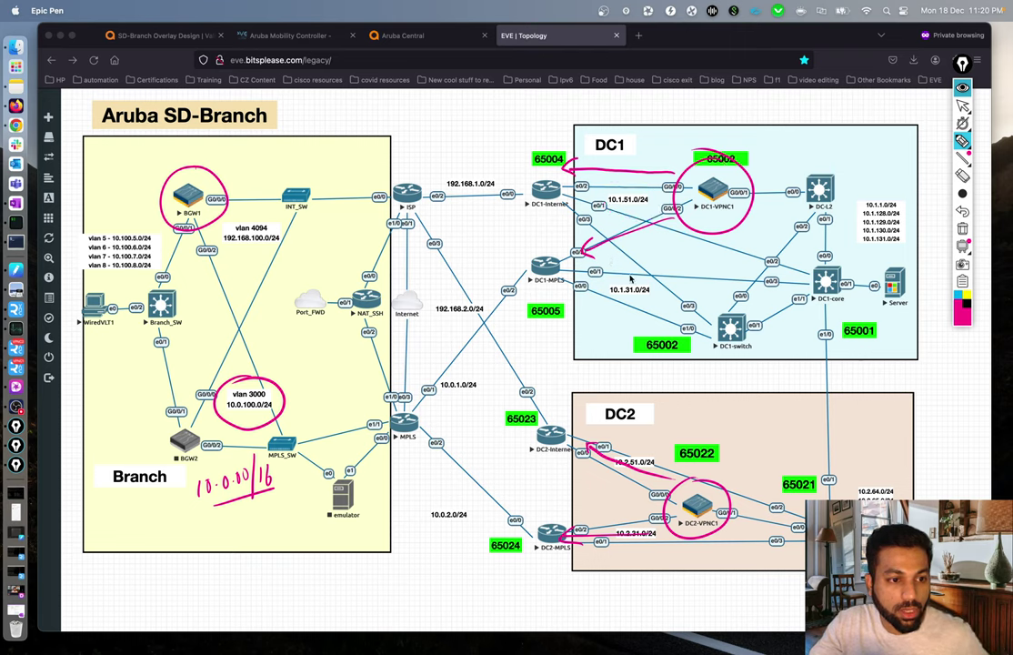
drag(630, 278, 628, 275)
mouse_move(647, 517)
mouse_down()
mouse_move(600, 544)
mouse_move(644, 515)
mouse_up()
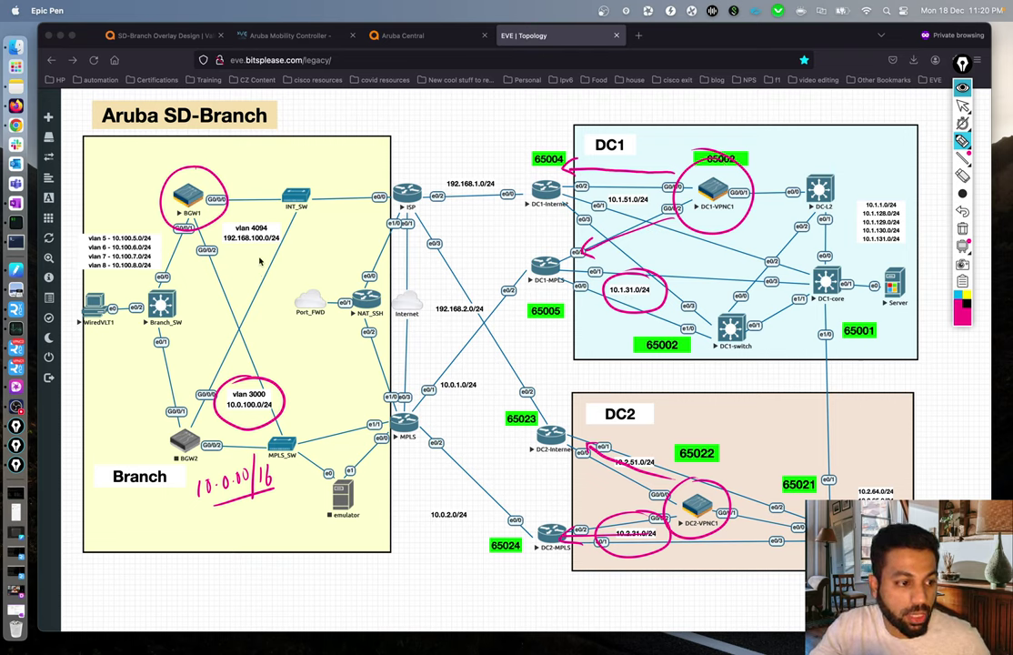
mouse_move(197, 220)
mouse_down()
mouse_move(241, 344)
mouse_move(270, 357)
mouse_up()
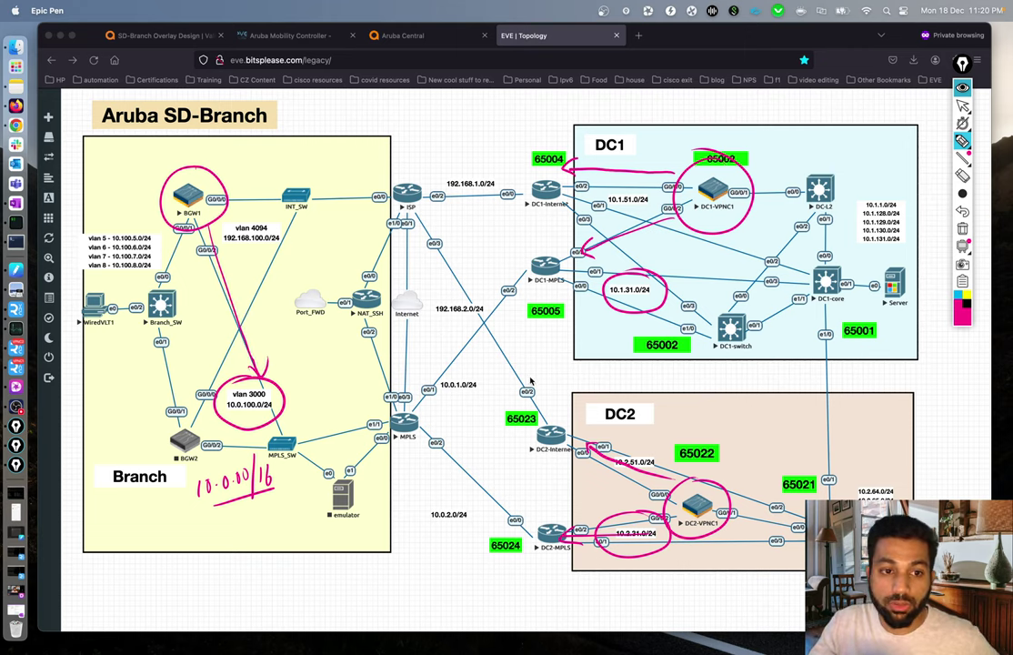
Step: Clear all pen annotations, restore the normal cursor and switch to the Aruba Central page
click(961, 228)
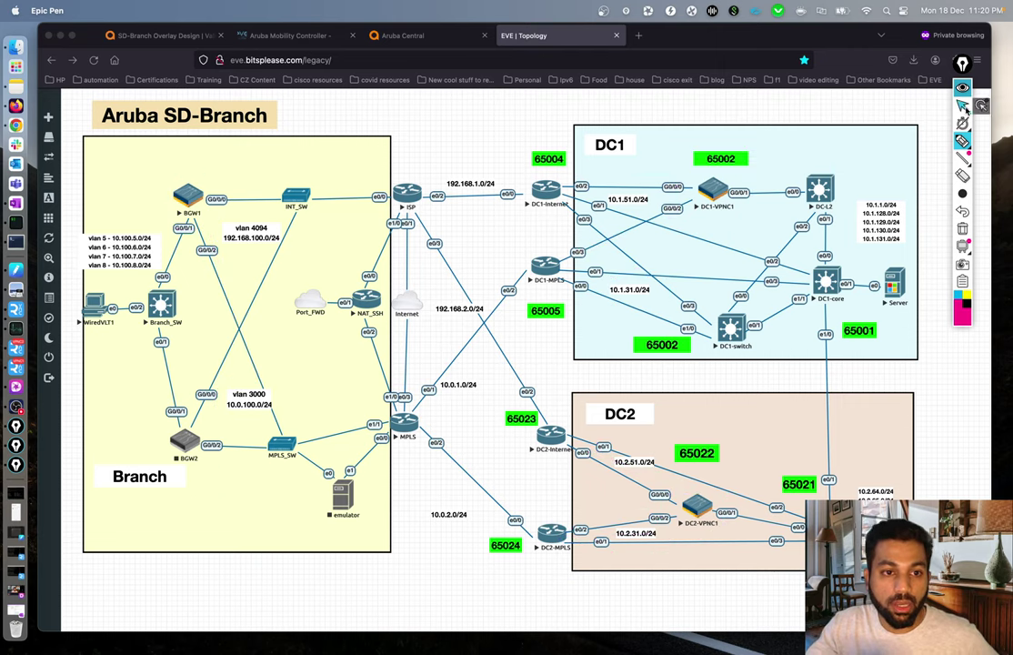
mouse_move(962, 141)
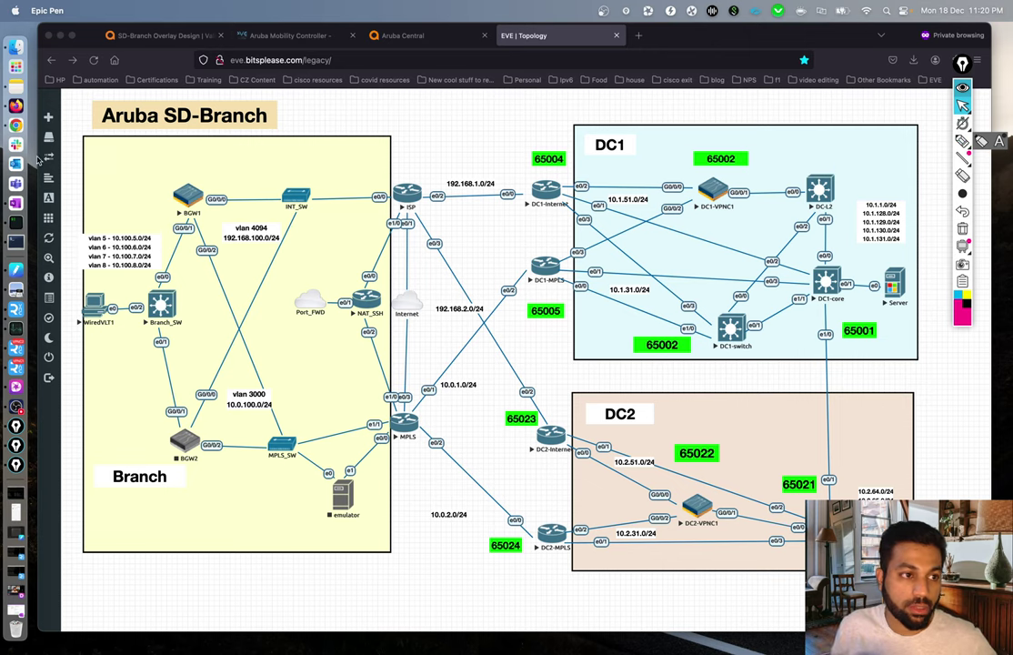
click(444, 38)
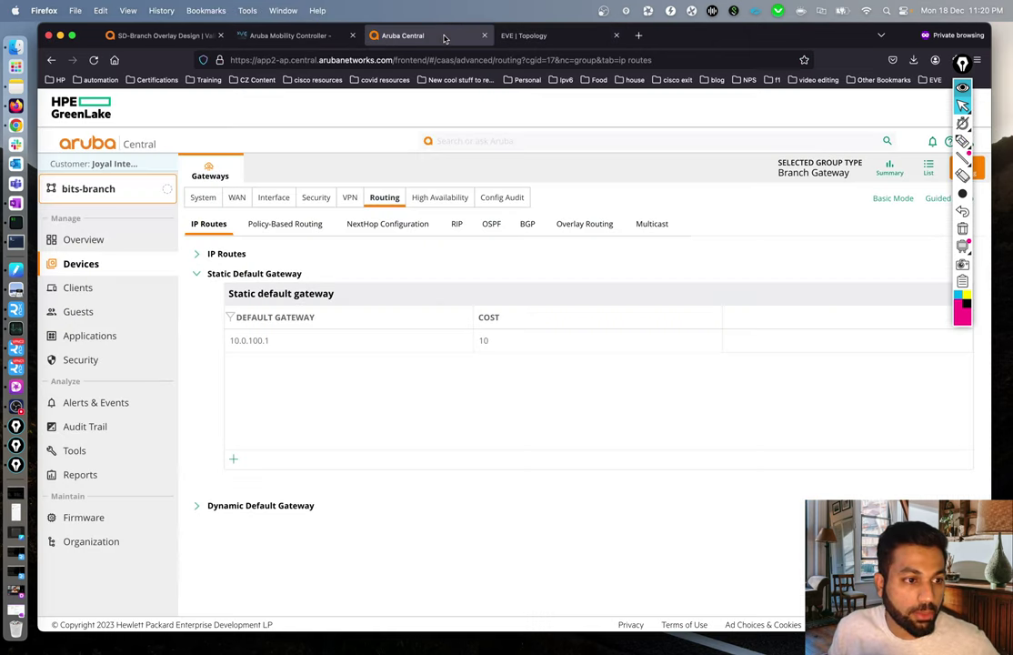
Step: Review the branch group's dynamic default gateway settings, switch to the bits-VPNC-DC1 group's IP routes and collapse the Epic Pen toolbar
click(640, 501)
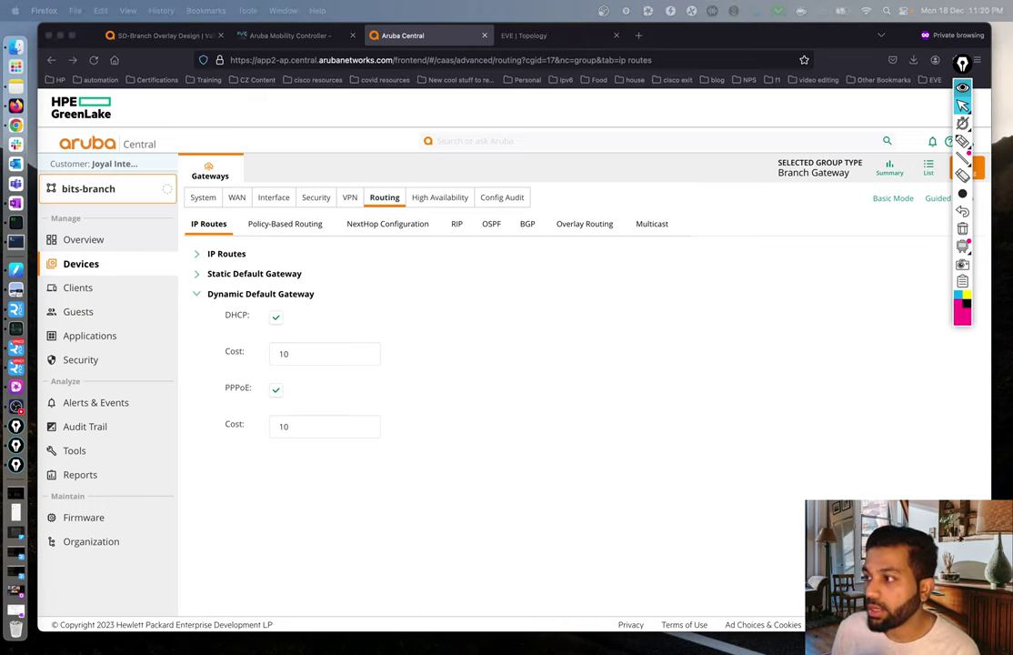
click(106, 186)
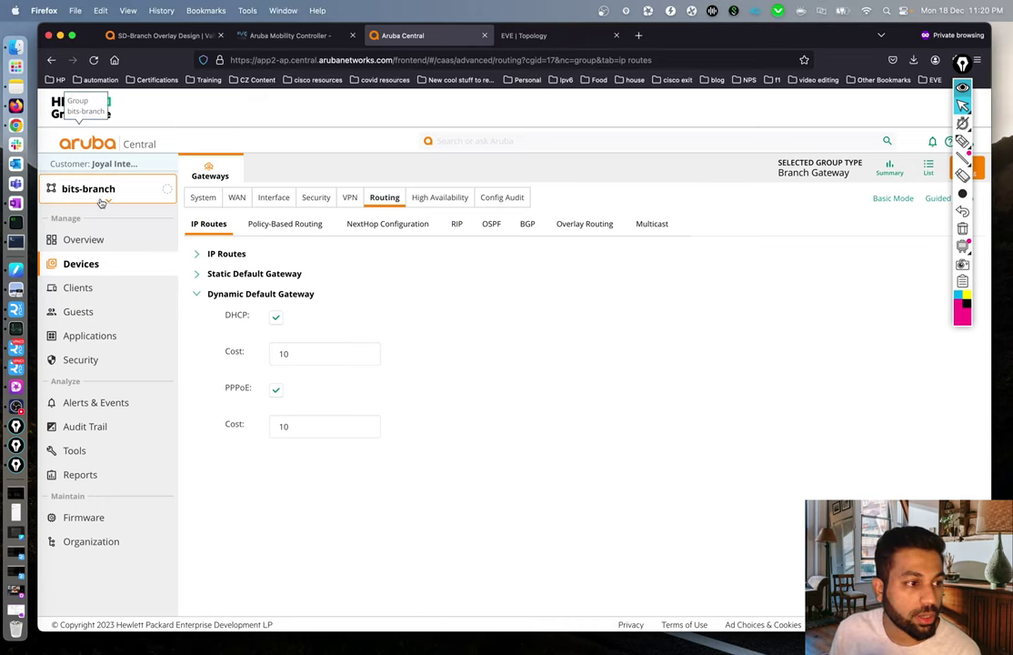
click(73, 288)
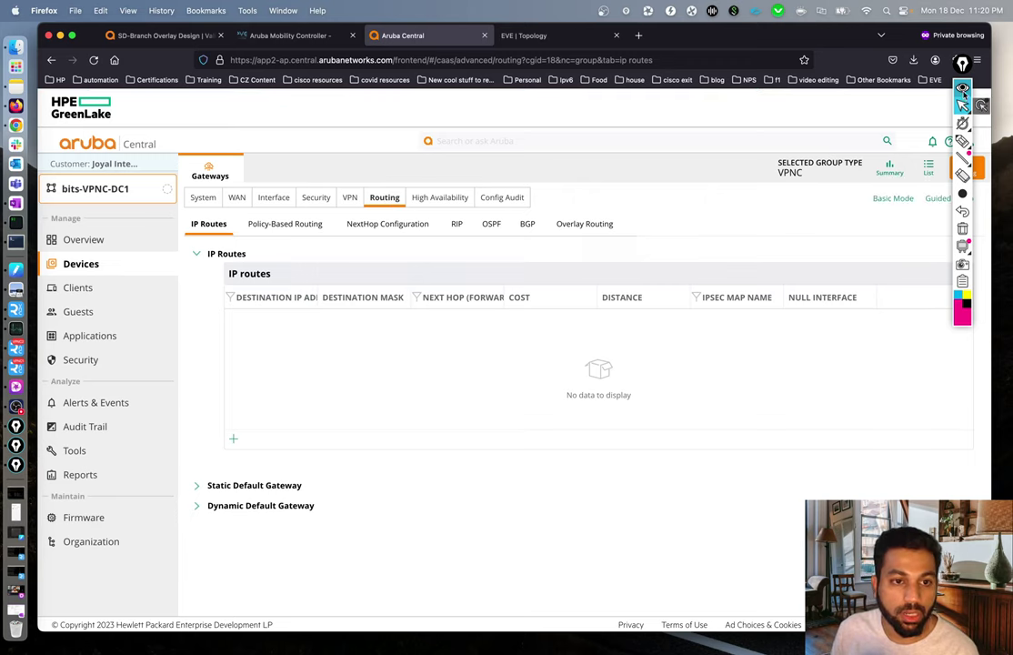
click(963, 90)
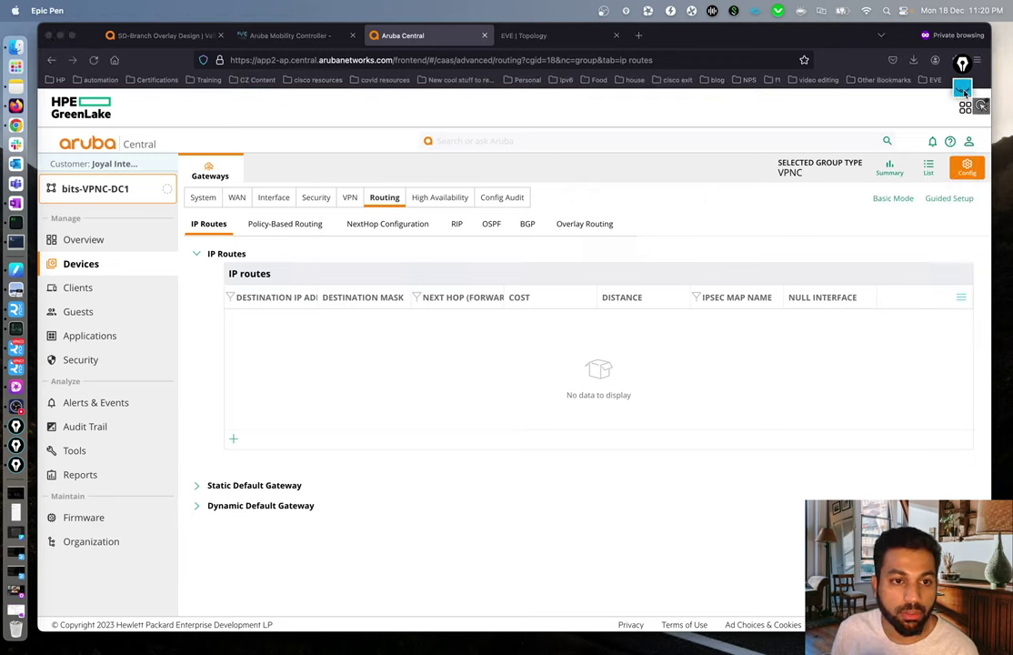
Step: Start a new IP route for bits-VPNC-DC1 with destination 10.0.0.0 and network mask 255.255.0.0
click(233, 439)
click(414, 350)
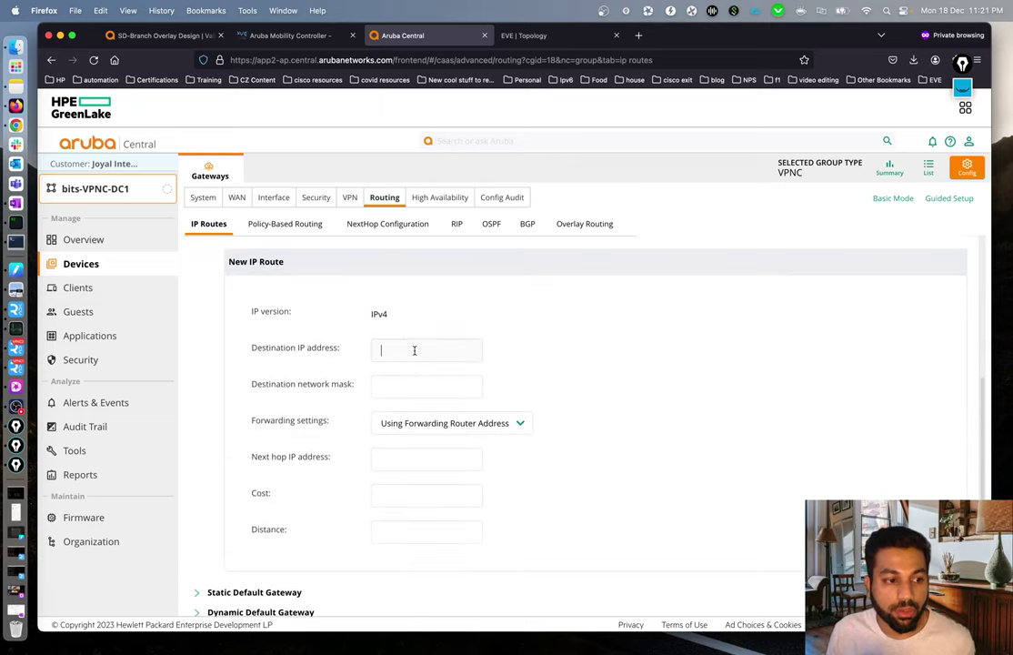
key(ctrl+shift+p)
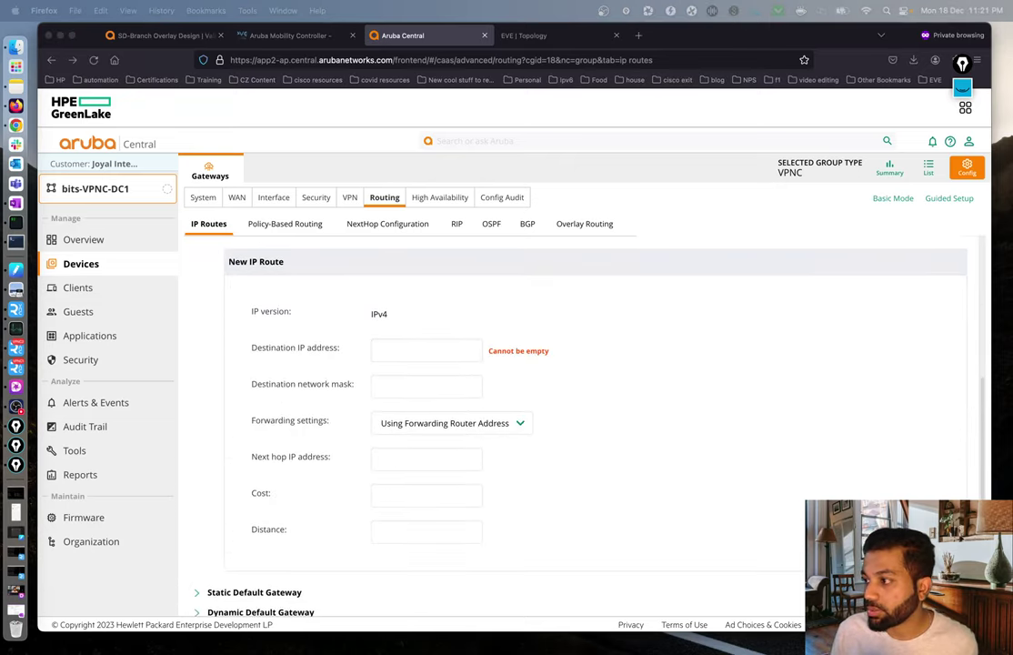
click(393, 349)
text(10.0.0.0)
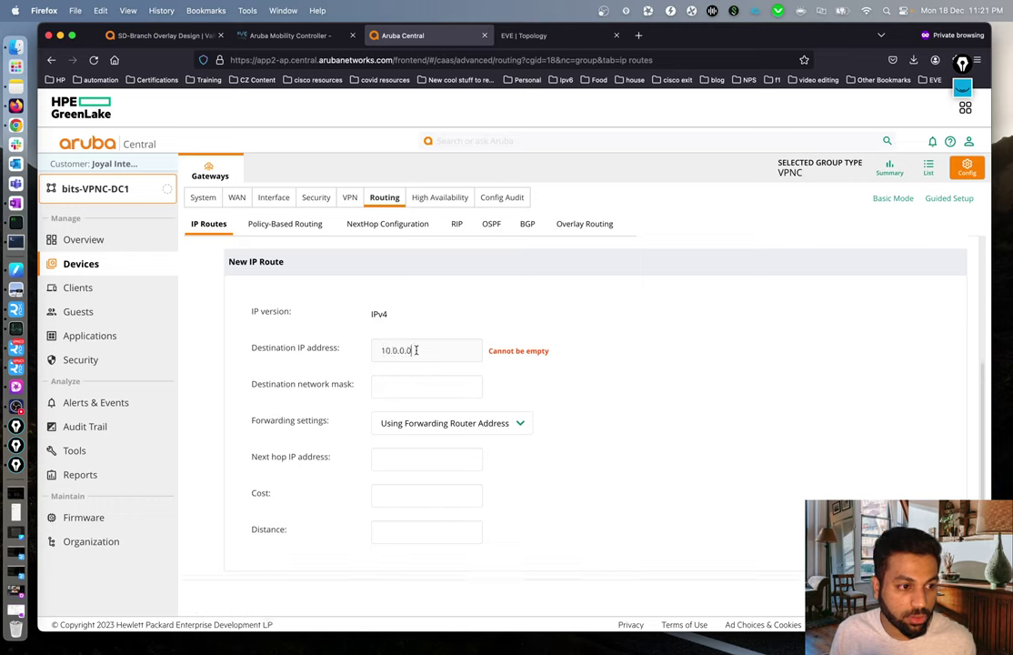
click(415, 380)
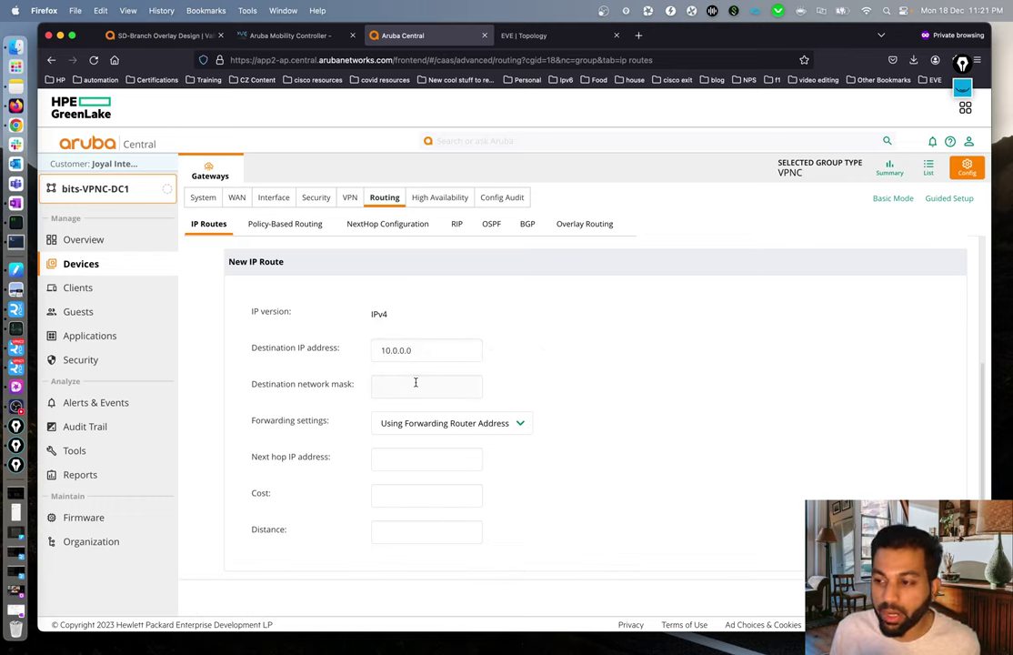
key(ctrl+shift+p)
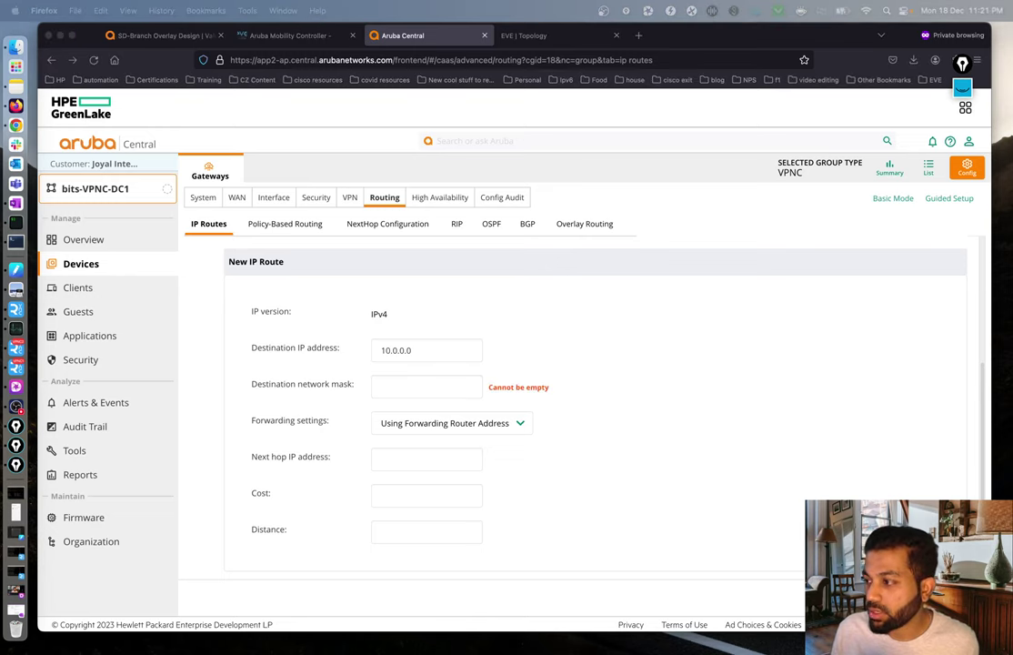
click(438, 386)
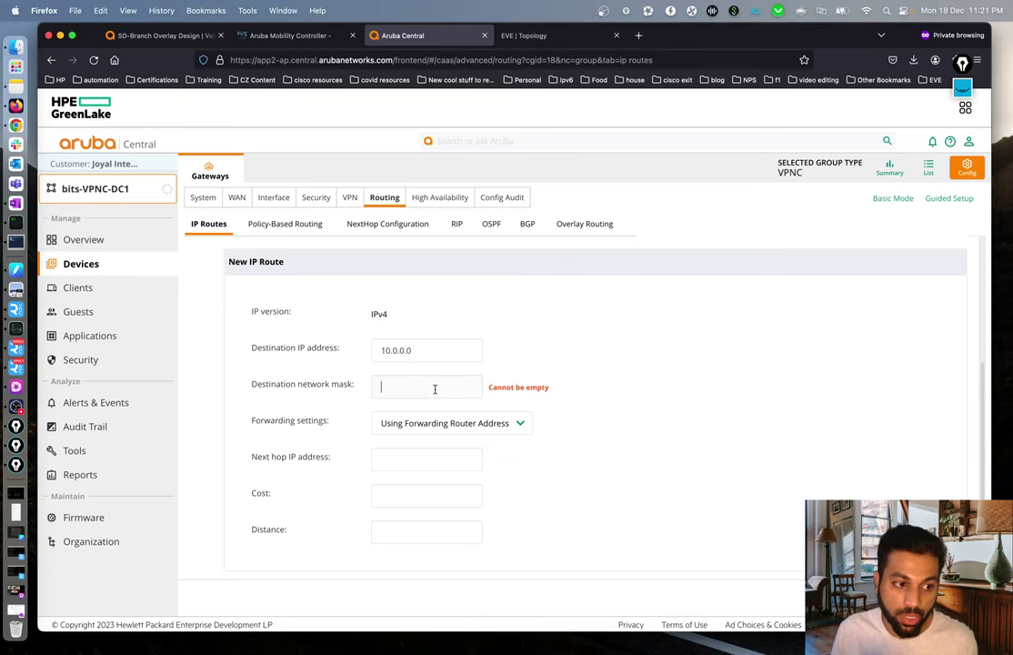
text(255.255.0.0)
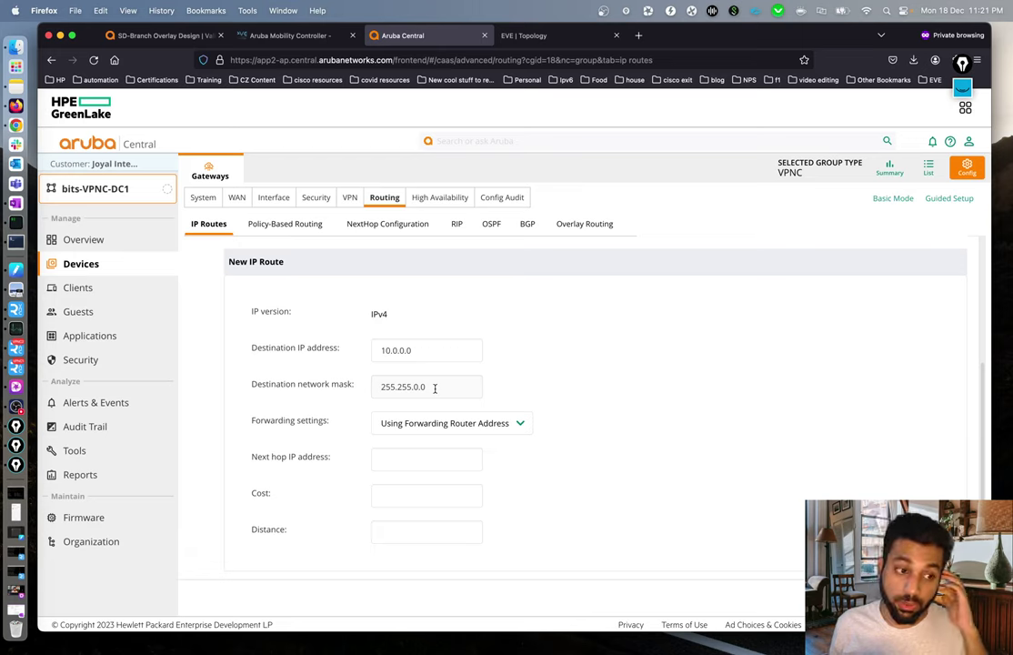
Step: Keep forwarding by router address, set the next hop to 10.1.31.1 after checking the DC1-MPLS link on the EVE topology, and set cost 10
click(522, 425)
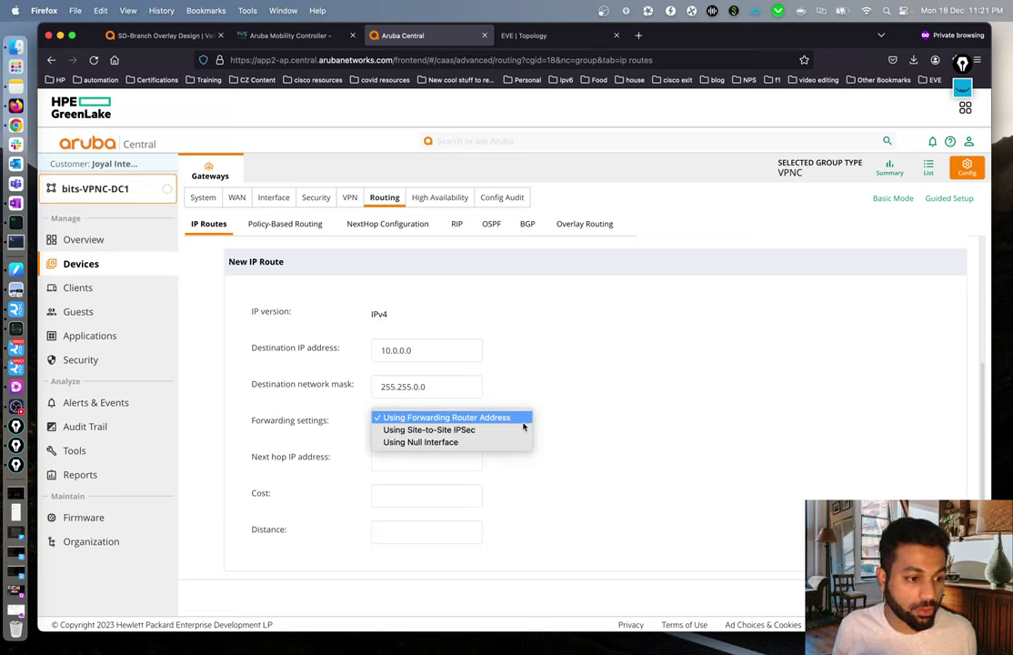
click(414, 457)
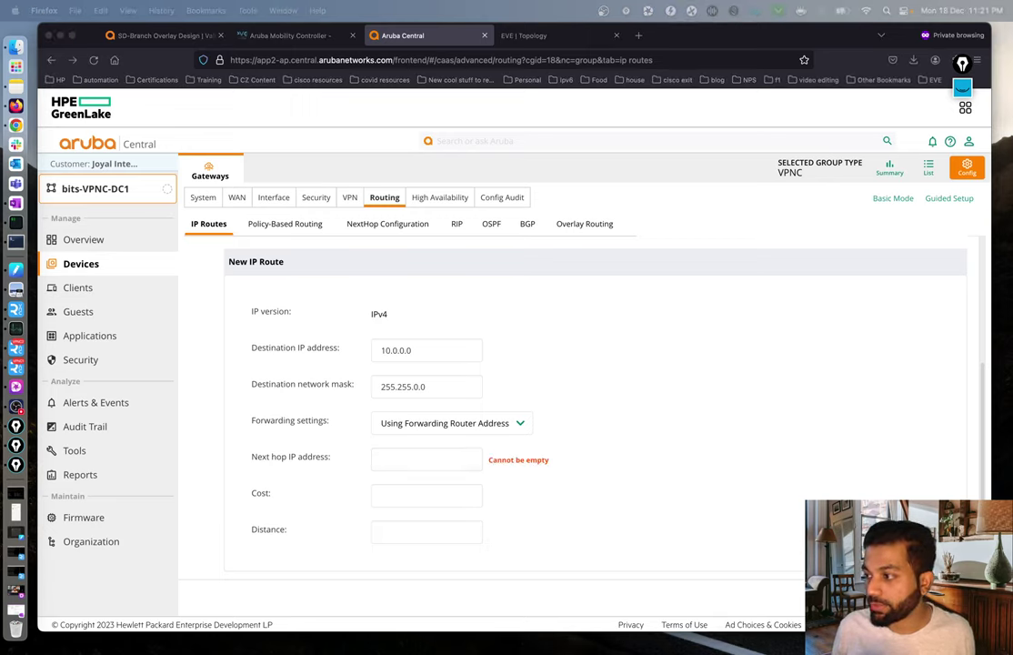
click(441, 452)
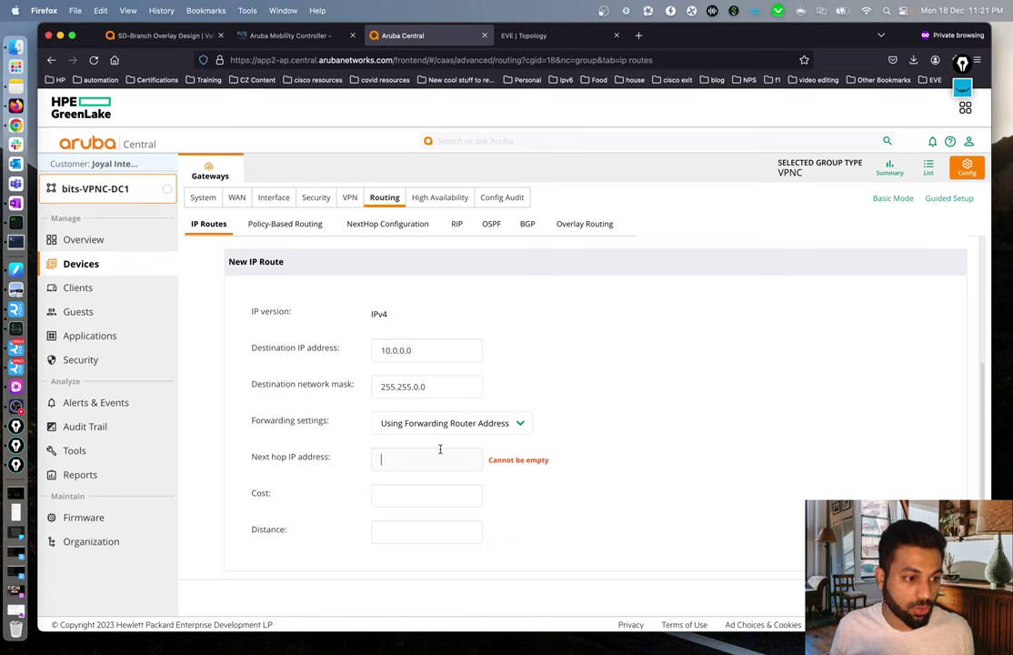
text(10.1.31.1)
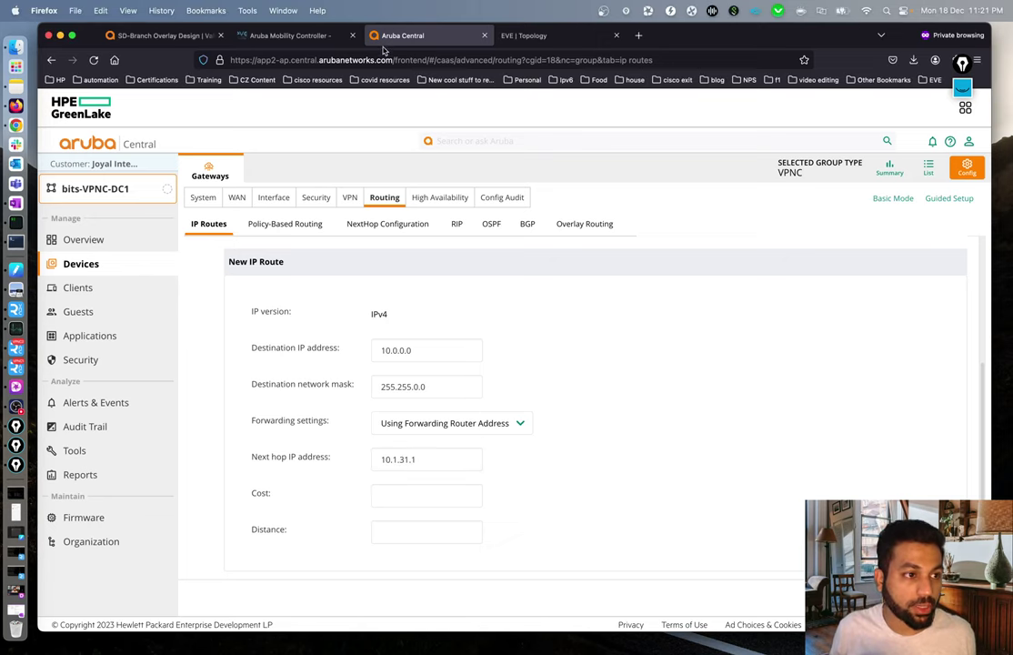
click(527, 36)
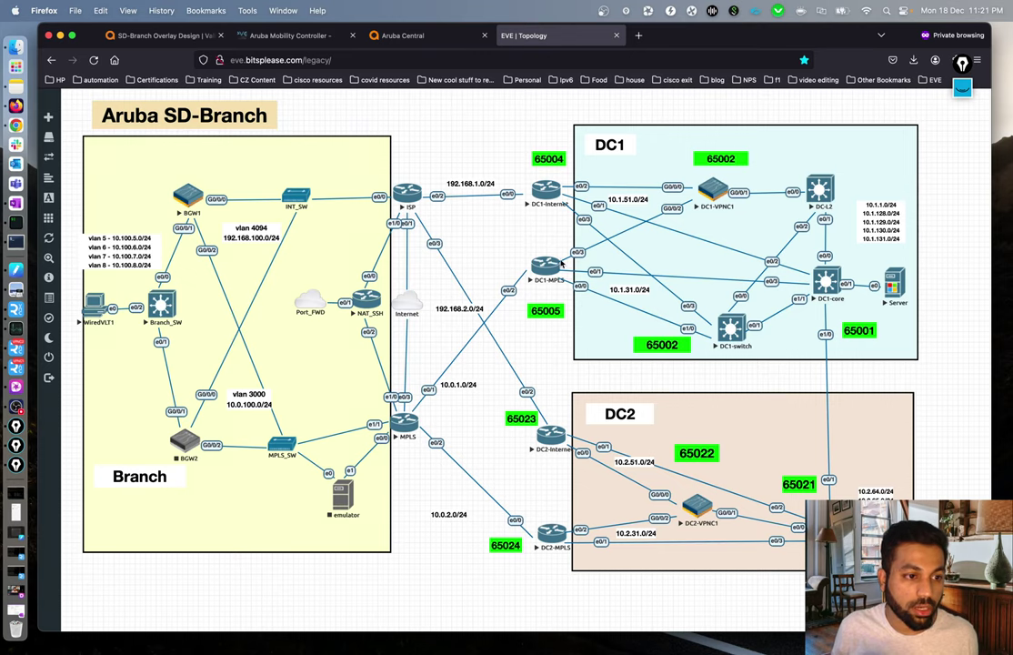
click(394, 40)
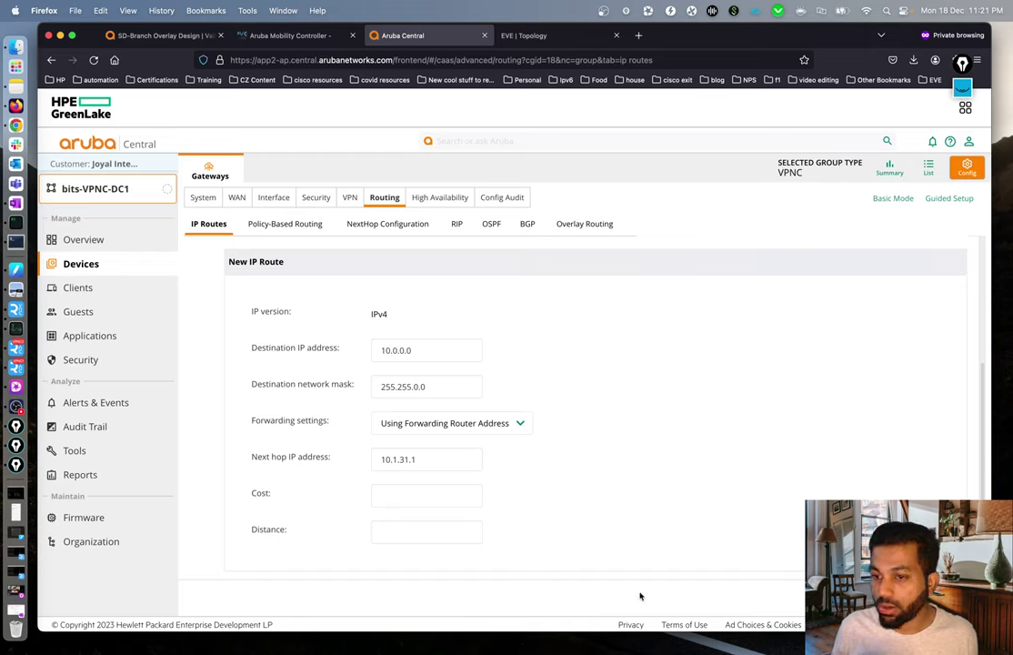
click(431, 501)
text(10)
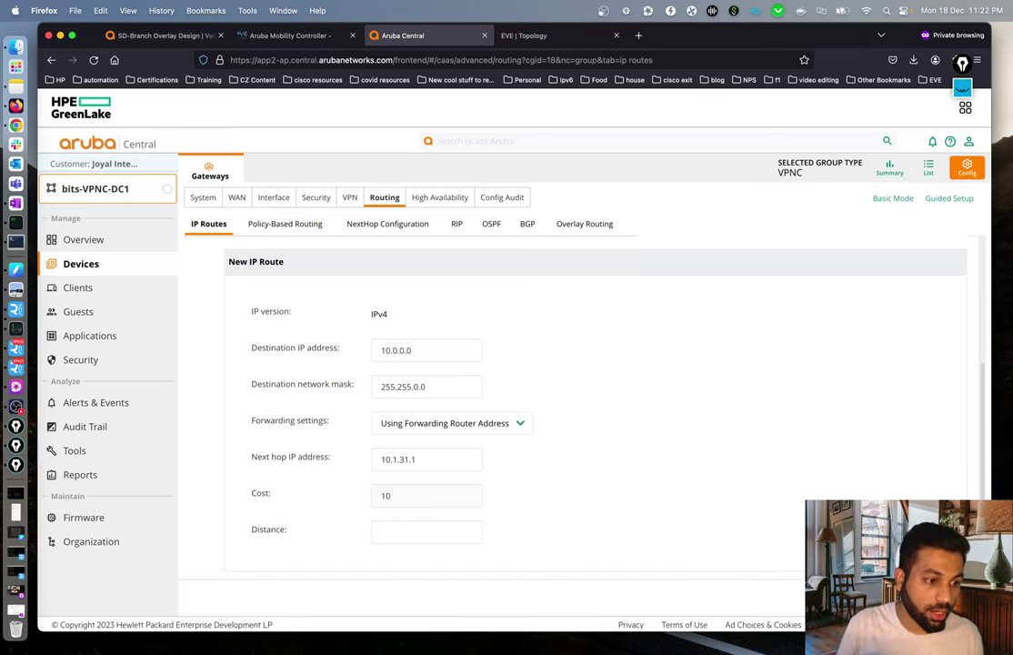
Step: Switch to the VPNC1 terminal session, examine the default route in its routing table, and return to Aruba Central
click(16, 242)
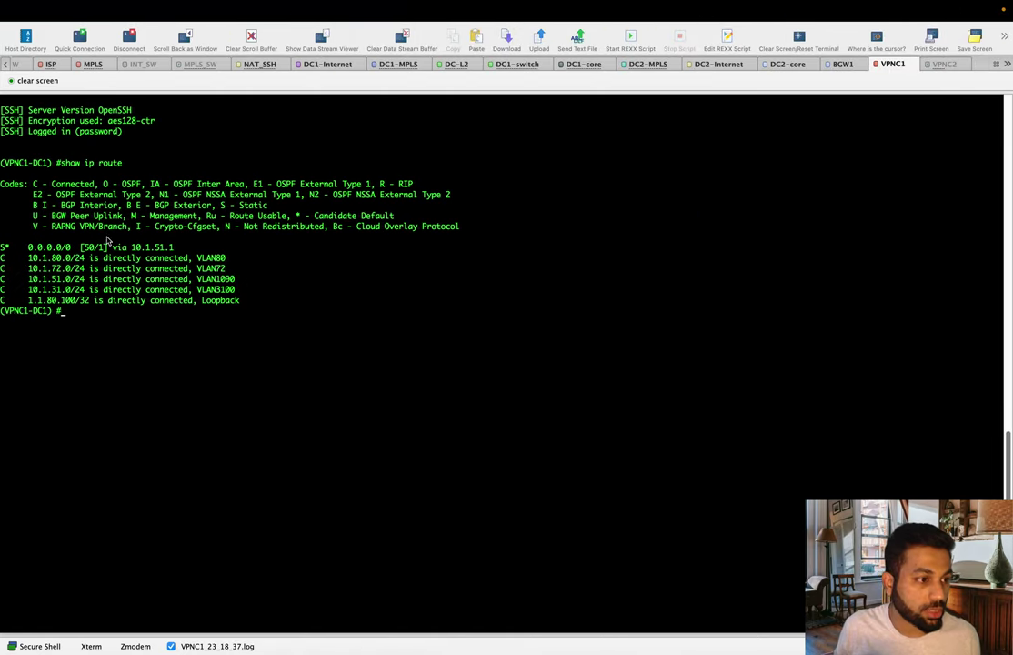
drag(25, 247, 172, 248)
click(204, 261)
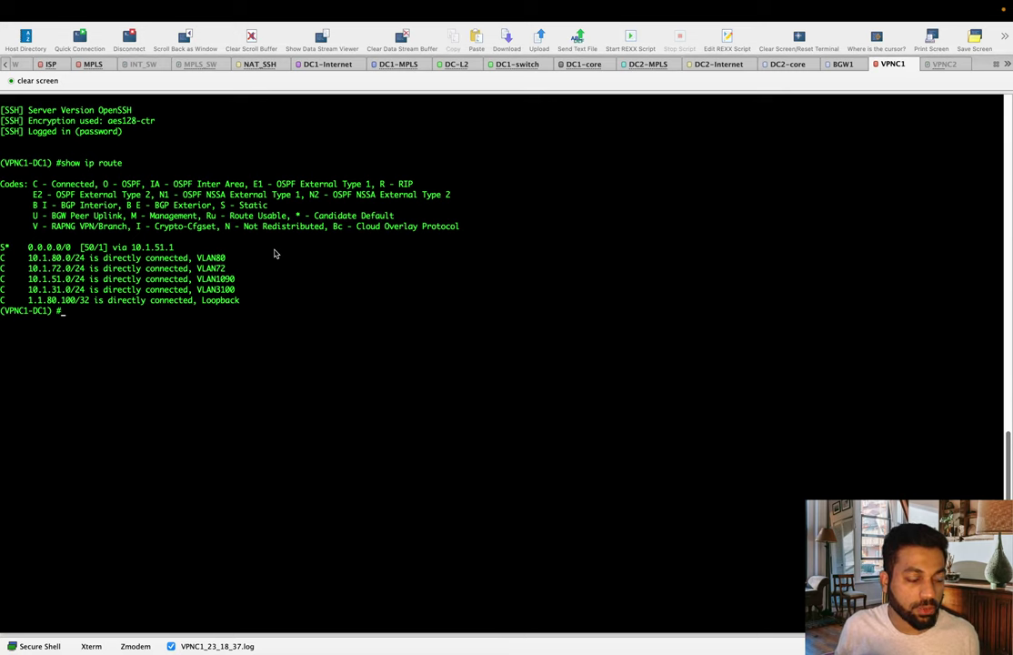
key(ctrl+Left)
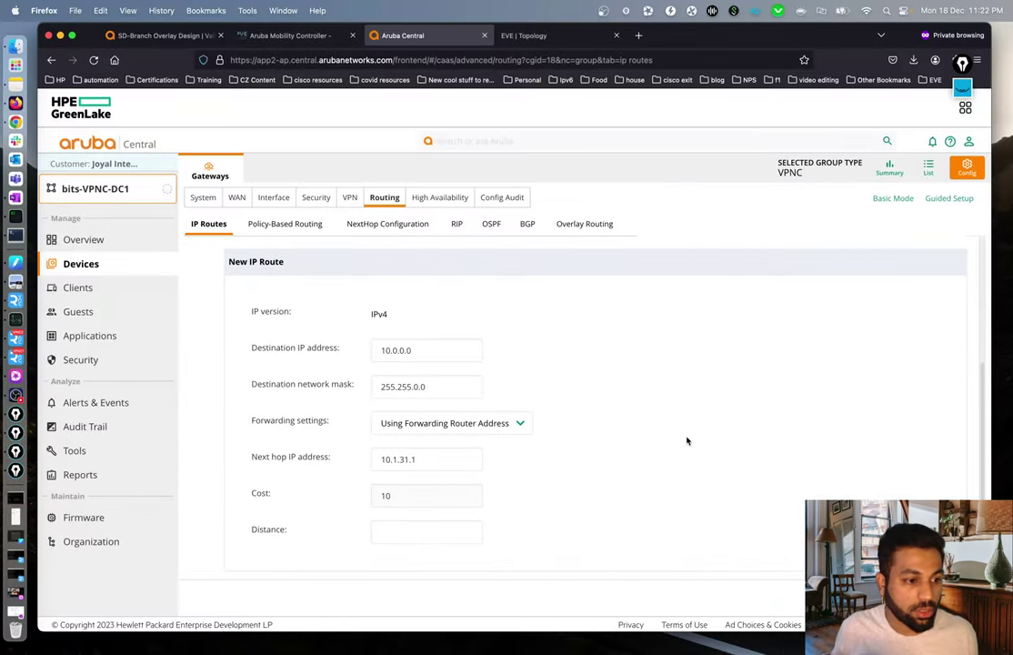
Step: Save the new 10.0.0.0 route for bits-VPNC-DC1, leaving its distance blank
scroll(858, 428, down, 2)
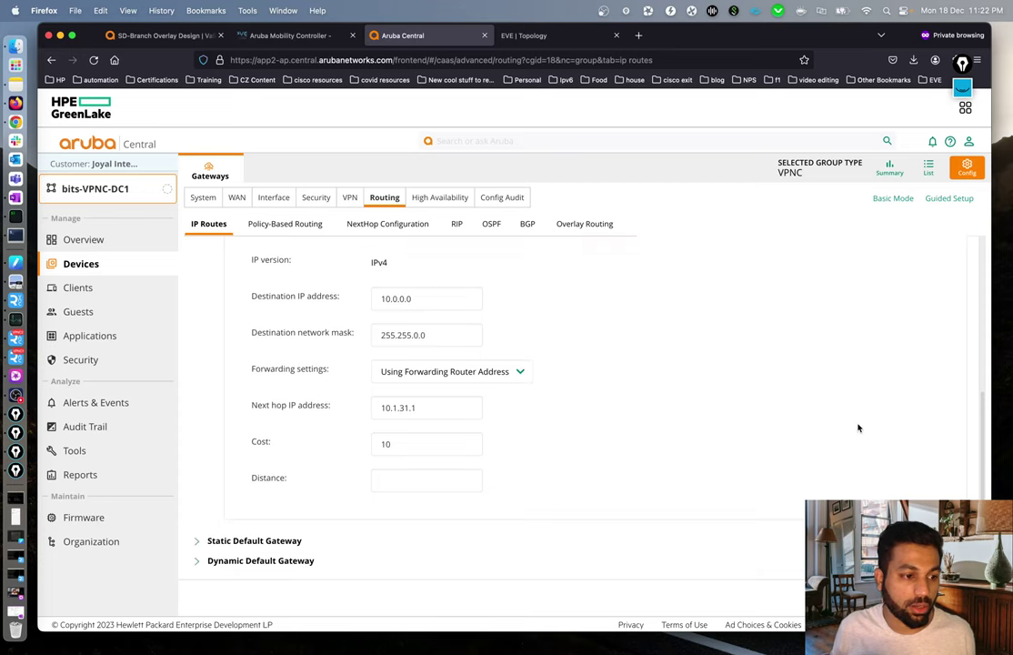
key(ctrl+Right)
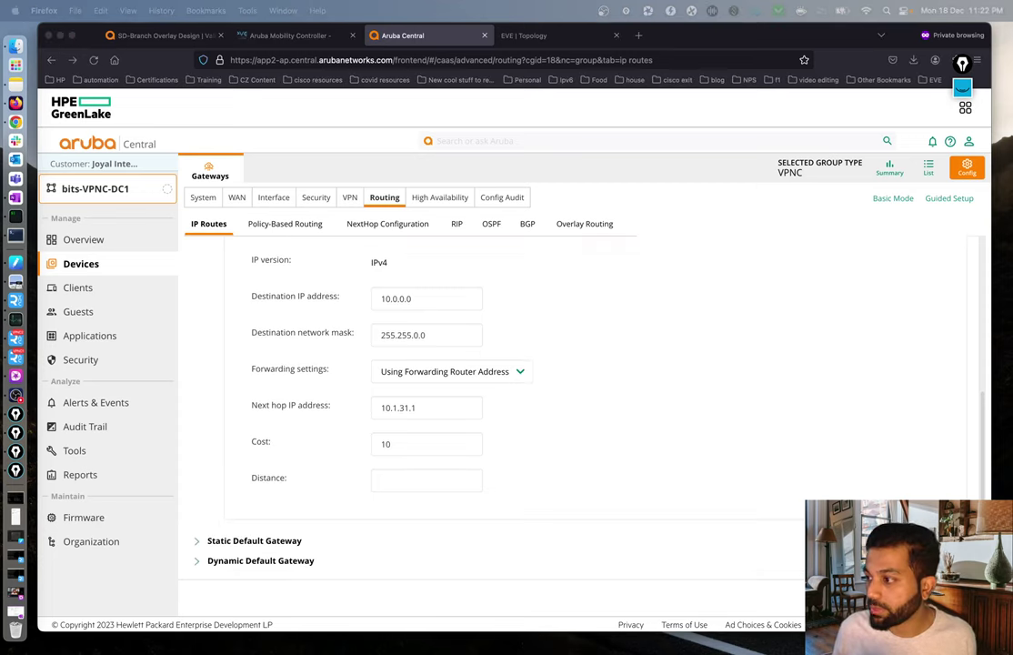
click(526, 494)
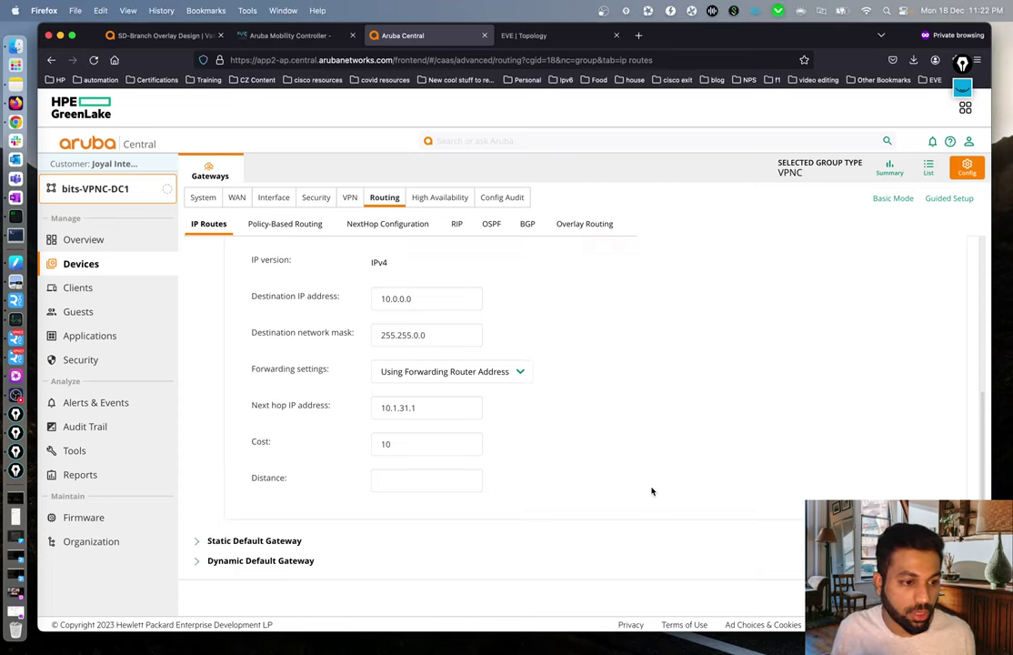
scroll(651, 491, down, 1)
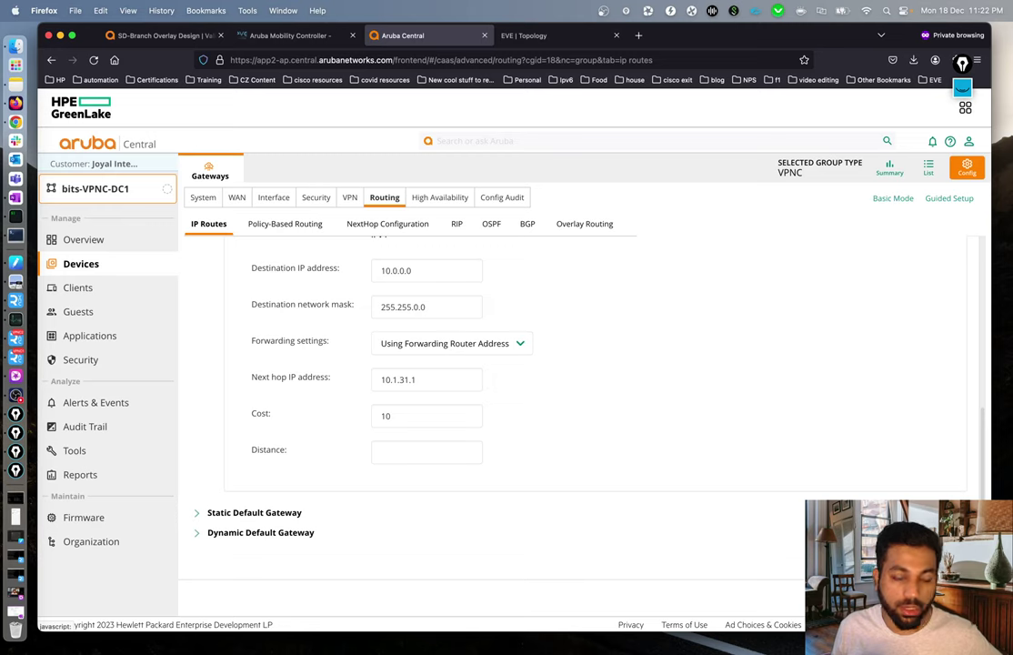
click(937, 559)
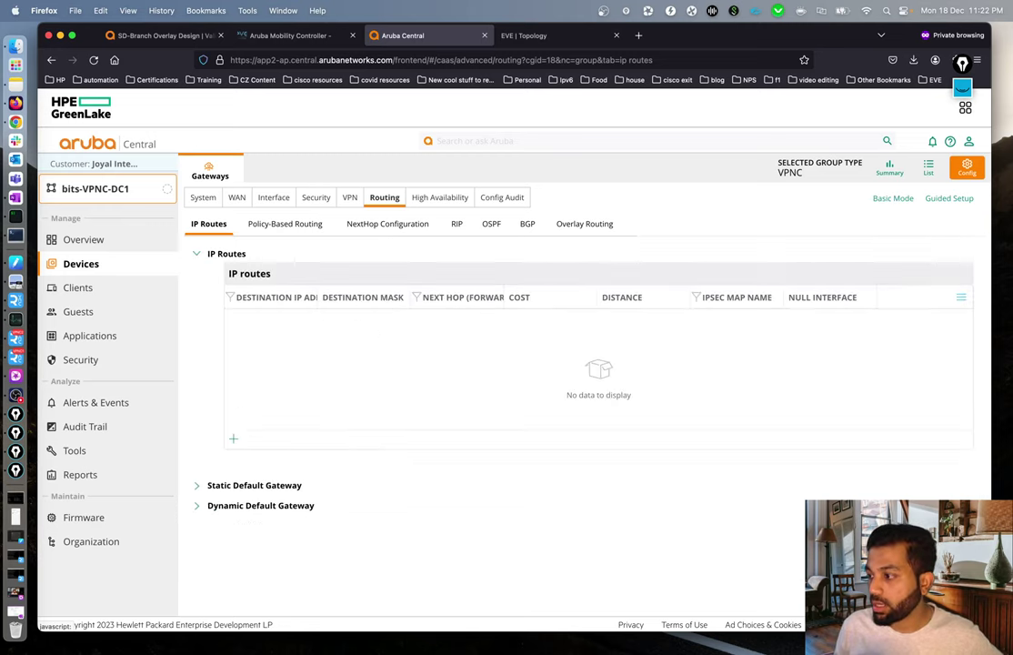
Step: Switch to the bits-VPNC-DC2 group and start a new IP route with destination 10.0.0.0 and mask 255.255.0.0
click(105, 192)
click(73, 299)
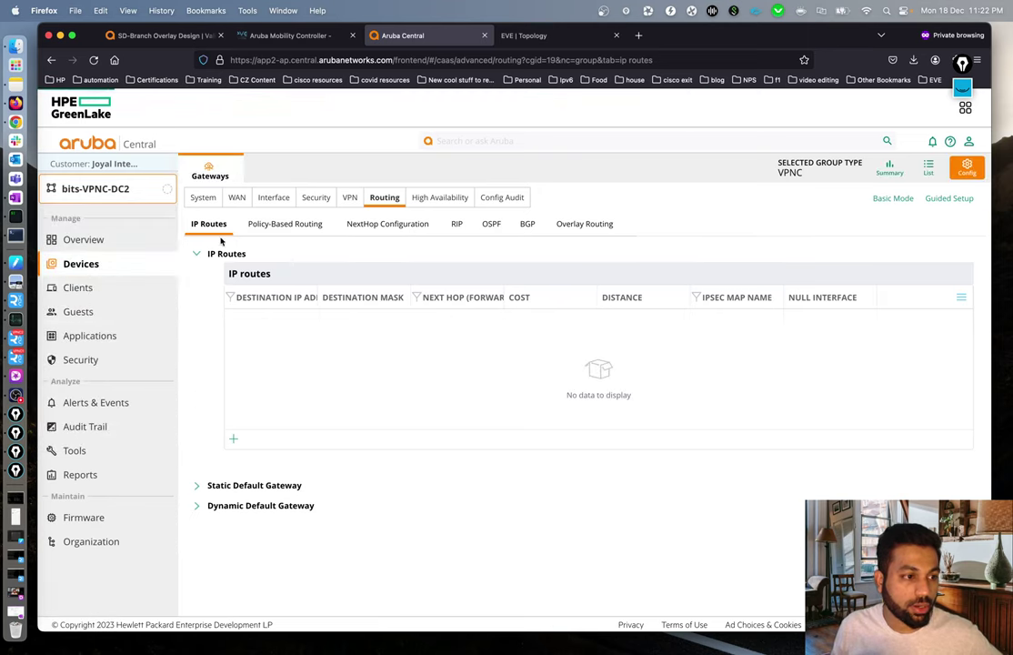
click(235, 439)
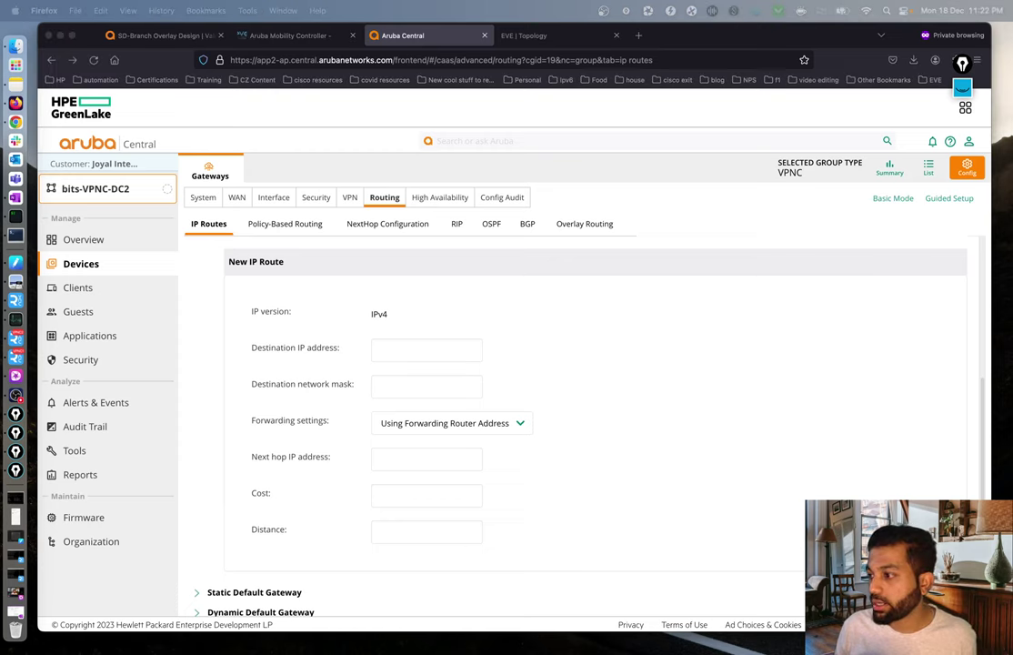
click(391, 352)
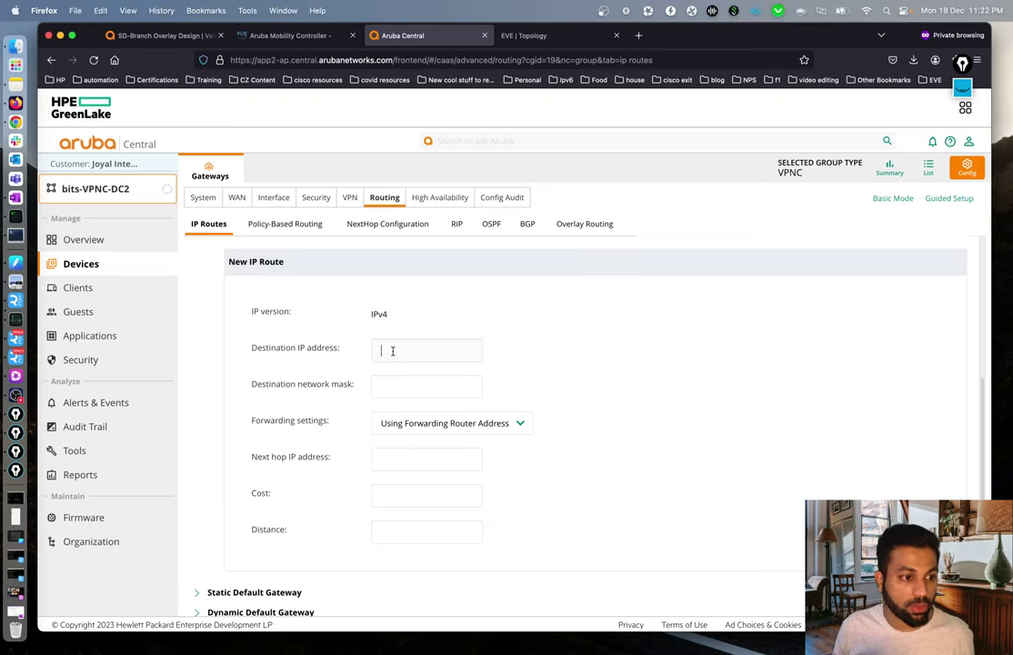
text(10.0.0.0)
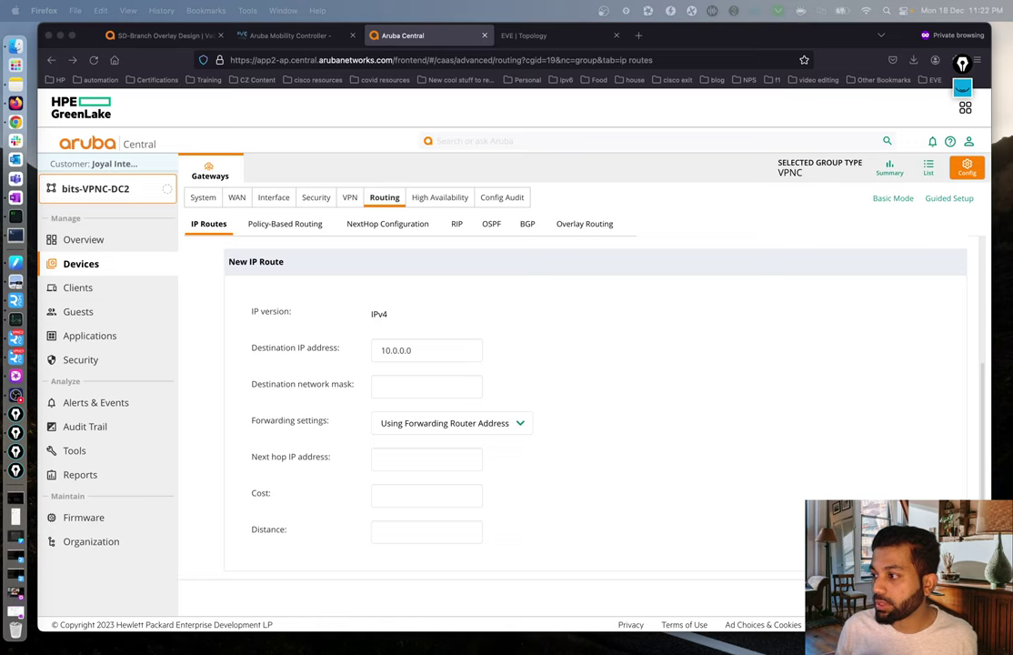
click(454, 386)
text(255.255.0.0)
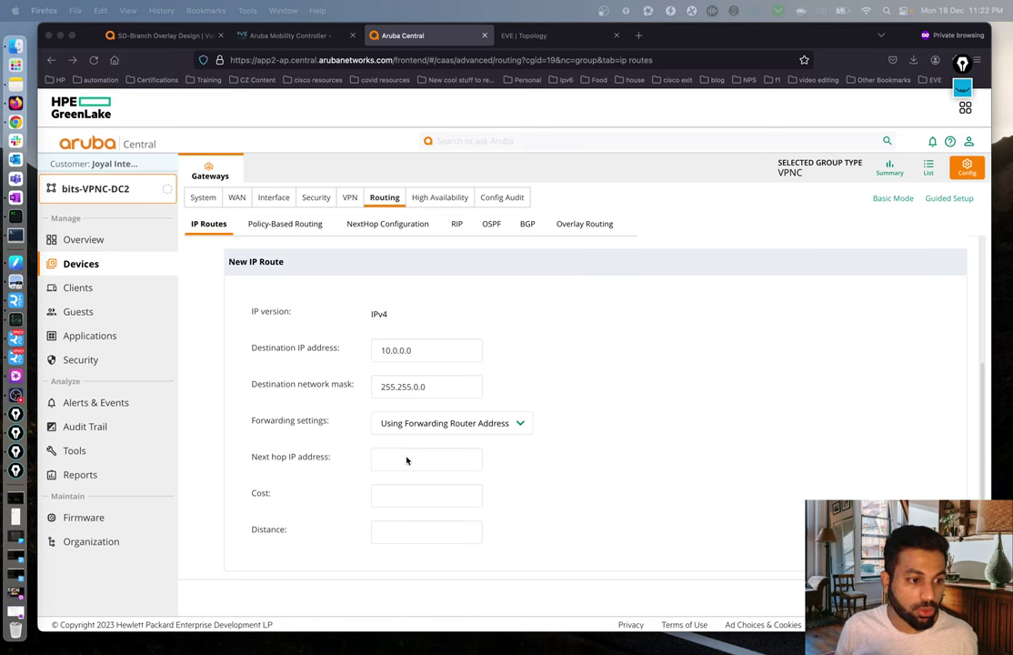
Step: Set the DC2 route's next hop to 10.2.31.1, checking the DC2-MPLS link on the EVE topology, then set cost 10 and save it
click(435, 461)
text(10.2.31.1)
key(ctrl+Tab)
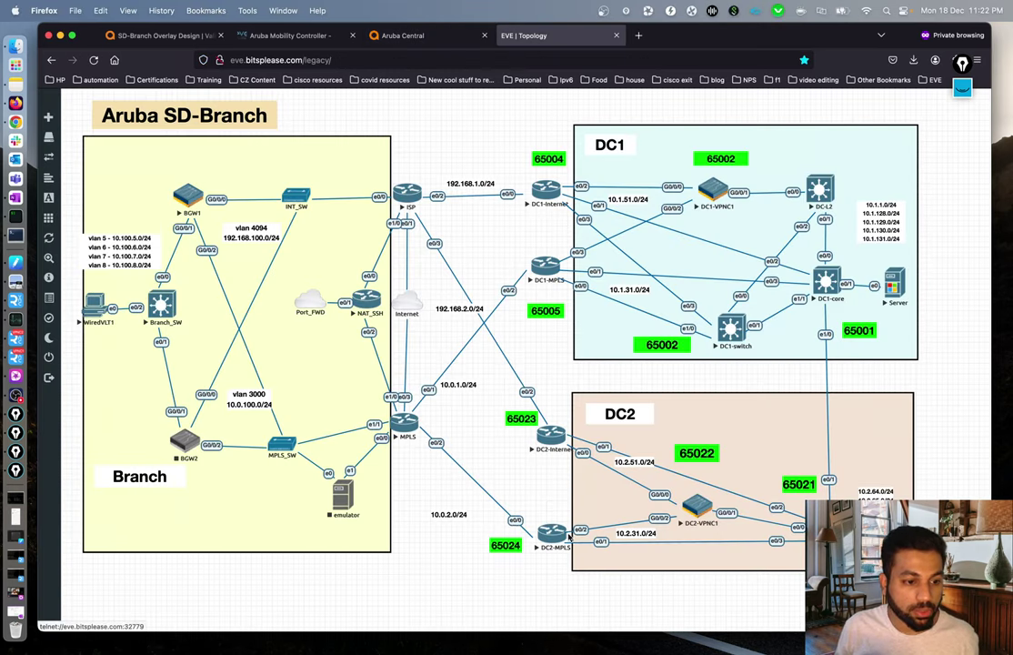
click(410, 36)
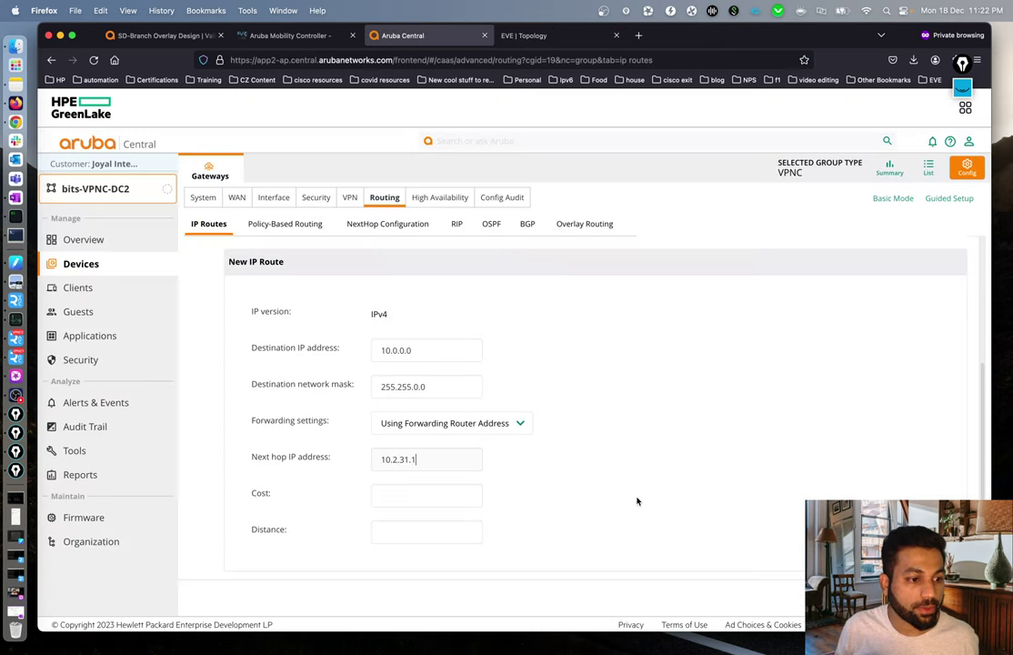
click(437, 500)
text(10)
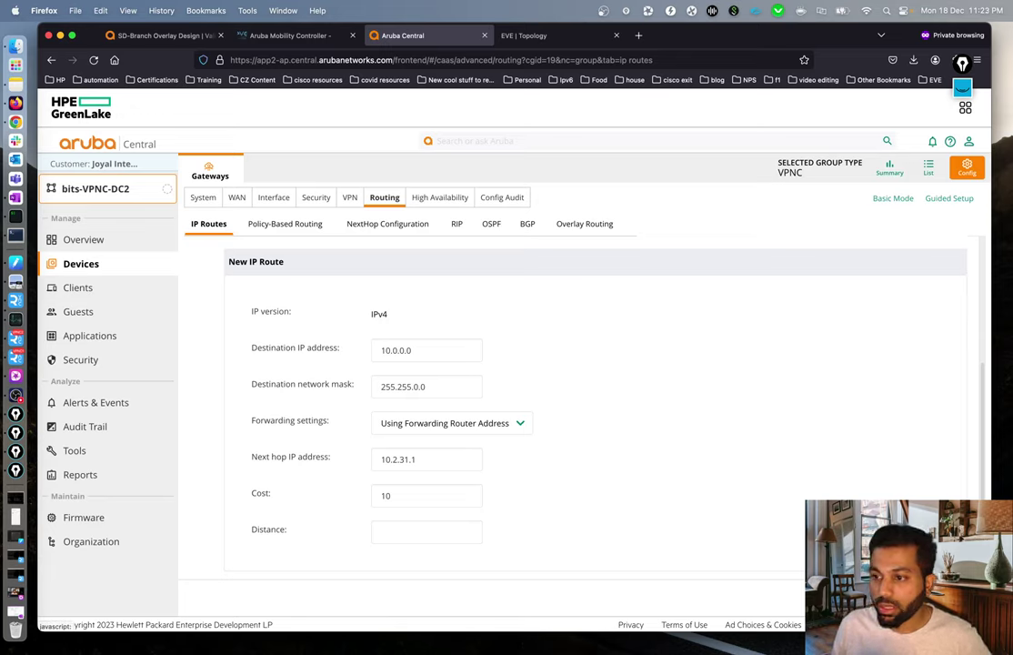
key(Return)
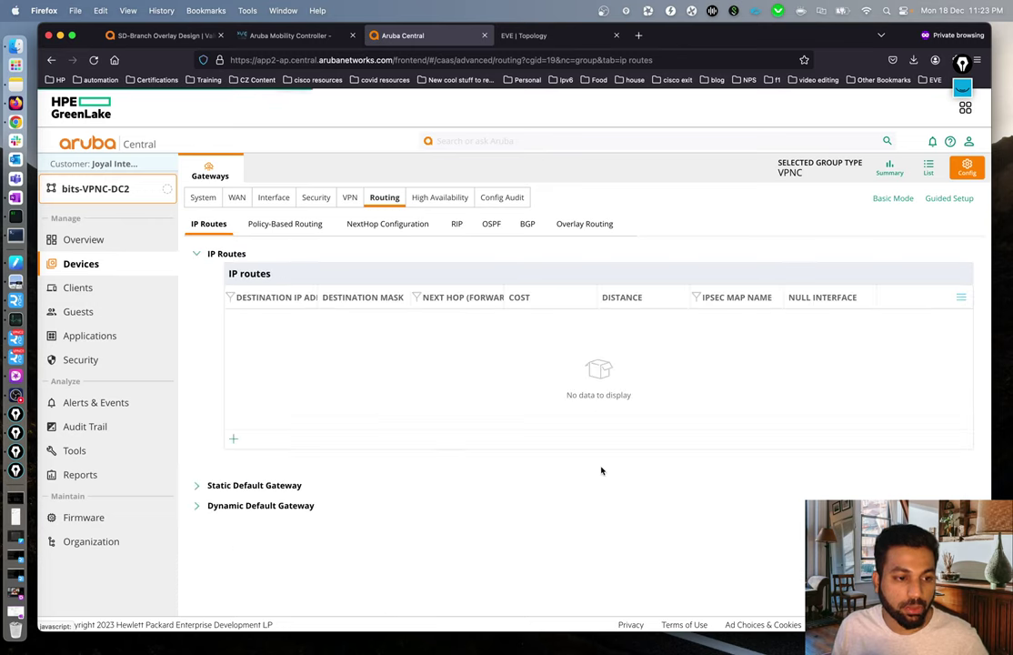
Step: Switch to the bits-branch group and start a new IP route with destination IP address 10.1.0.0
click(105, 193)
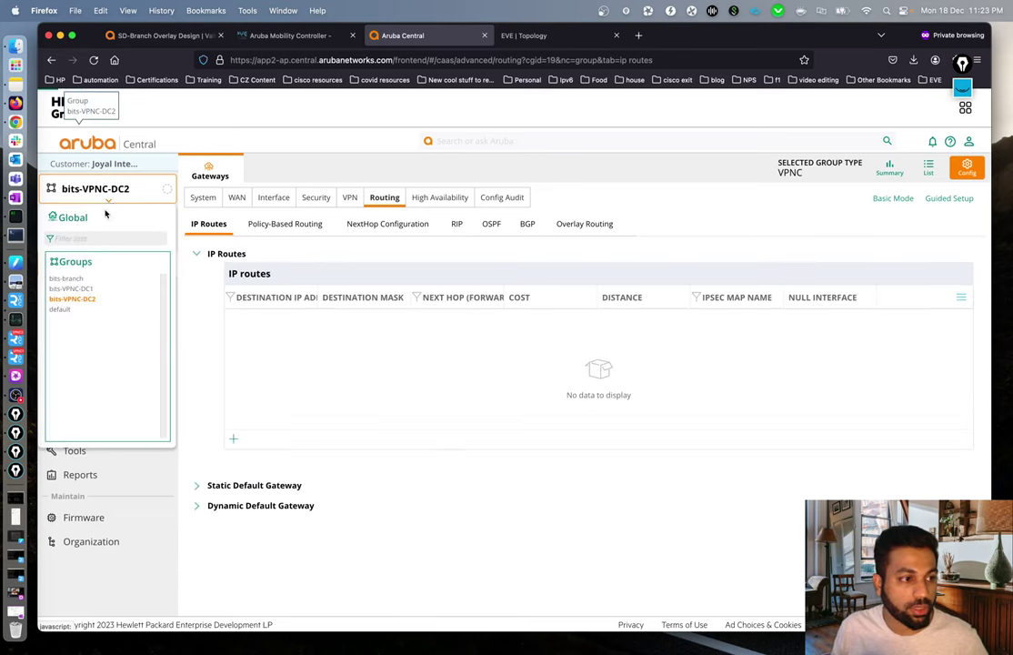
click(70, 279)
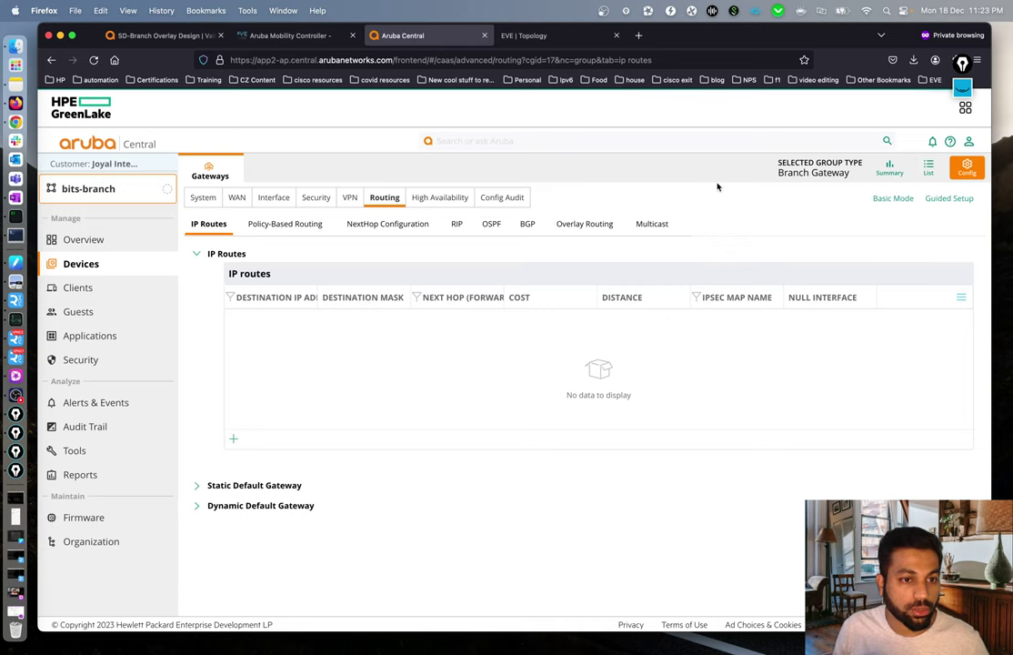
click(233, 440)
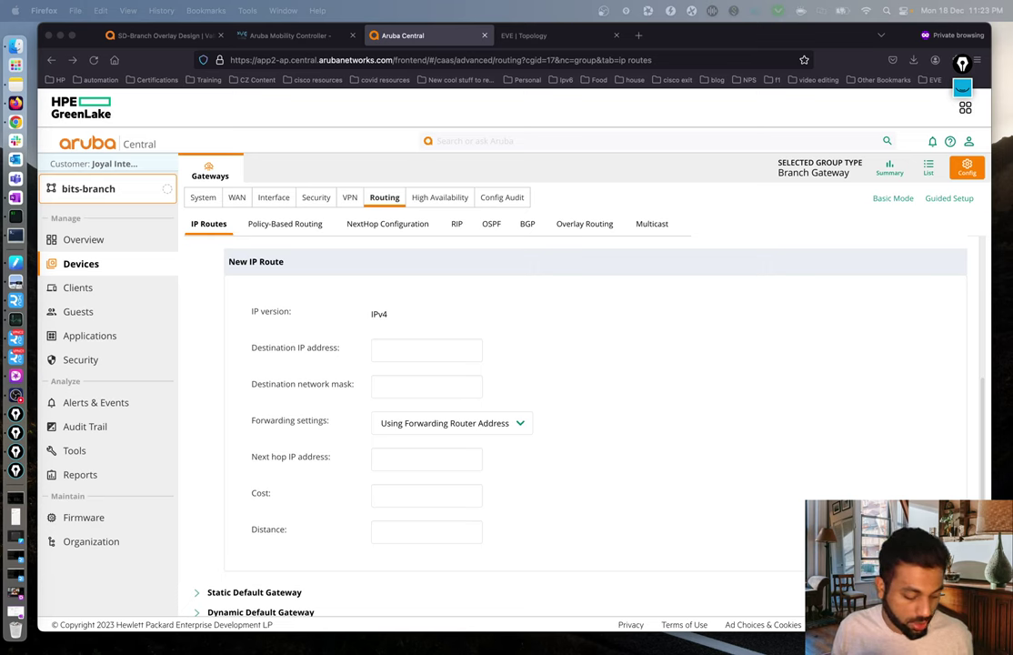
click(430, 348)
text(10.1.0.0)
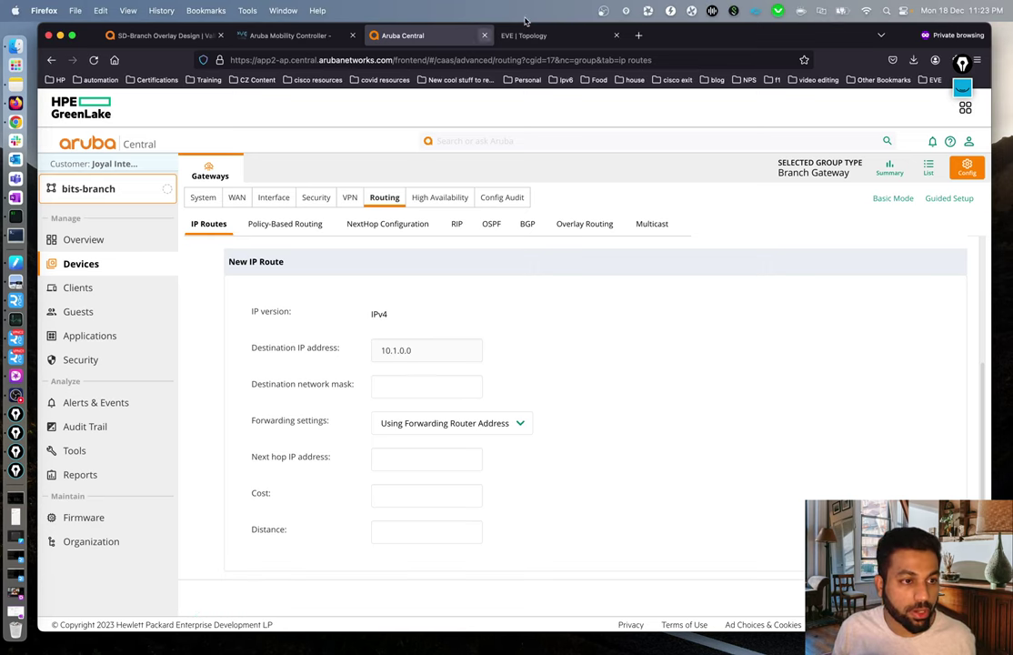
Step: Set the branch route's destination network mask to 255.255.0.0 after checking the EVE topology
click(523, 35)
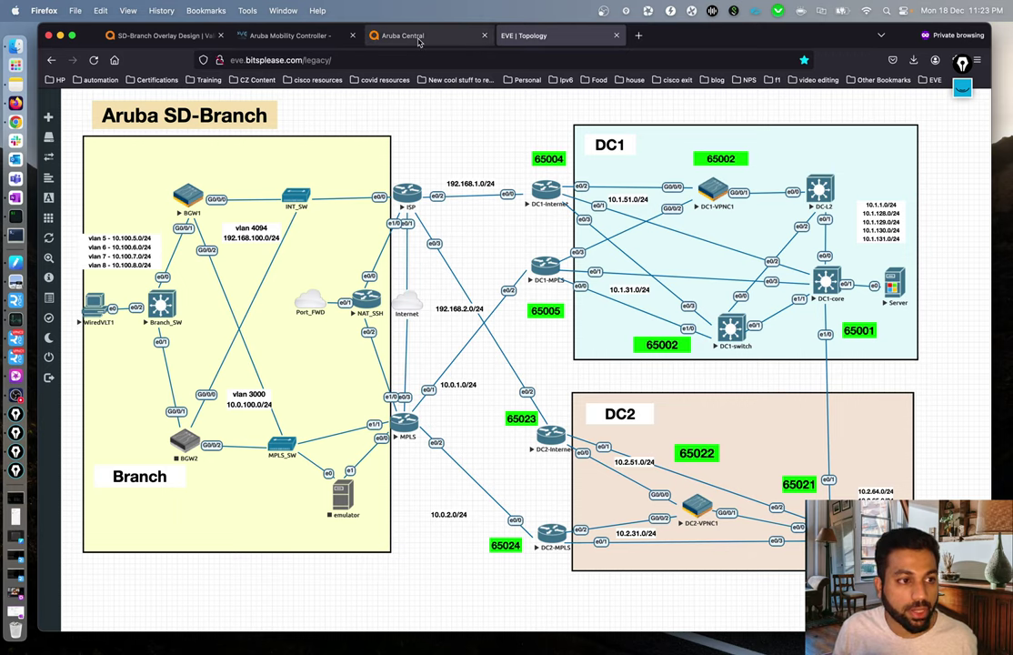
click(387, 37)
click(415, 382)
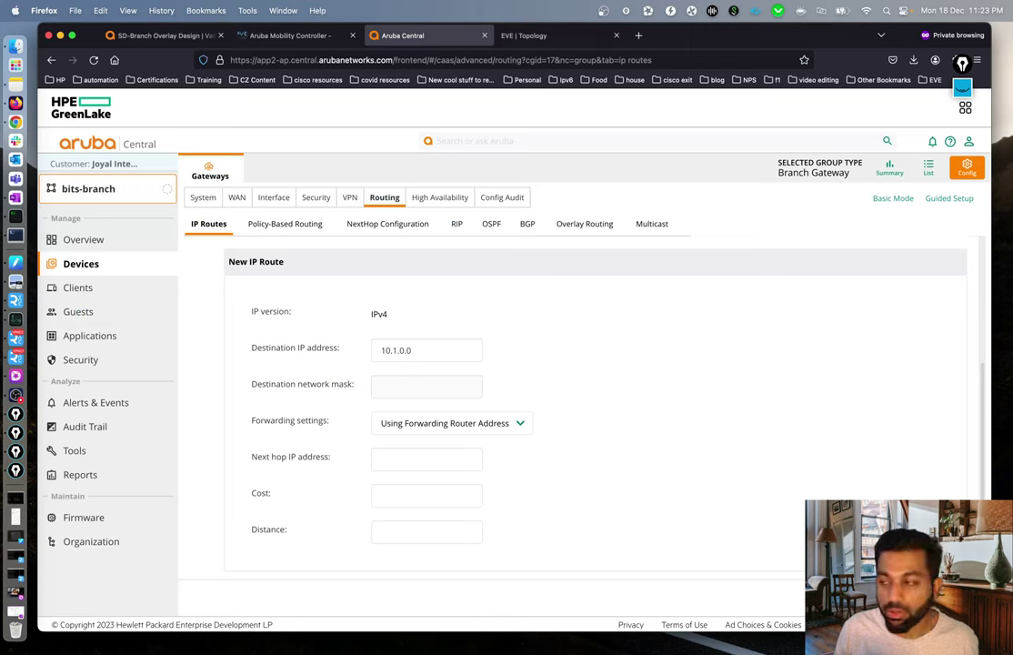
key(super+shift+a)
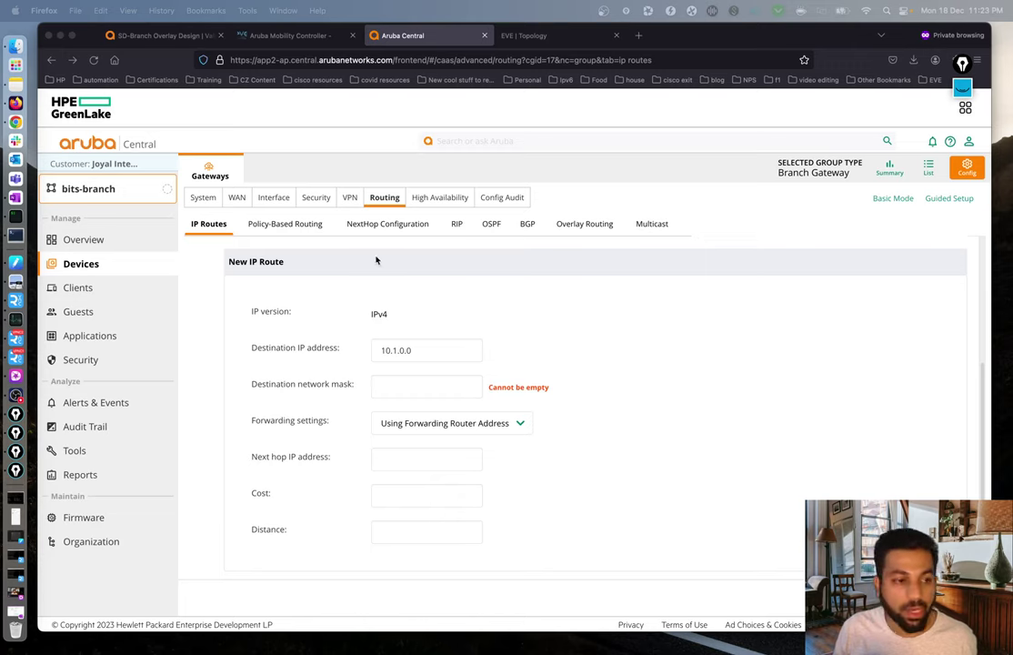
click(421, 385)
text(255.255.0.0)
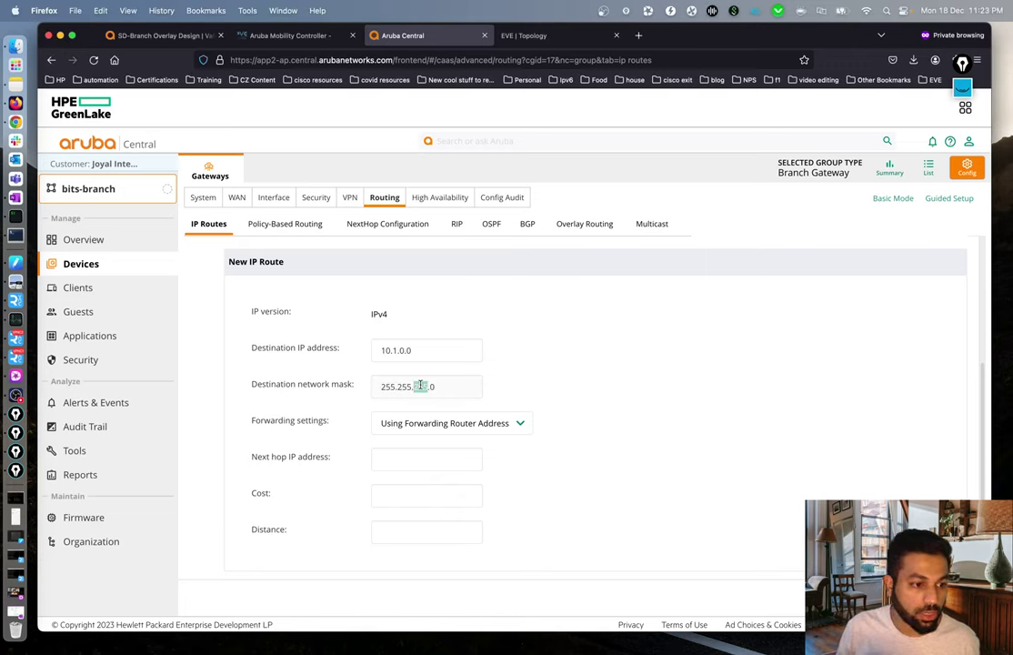
key(BackSpace)
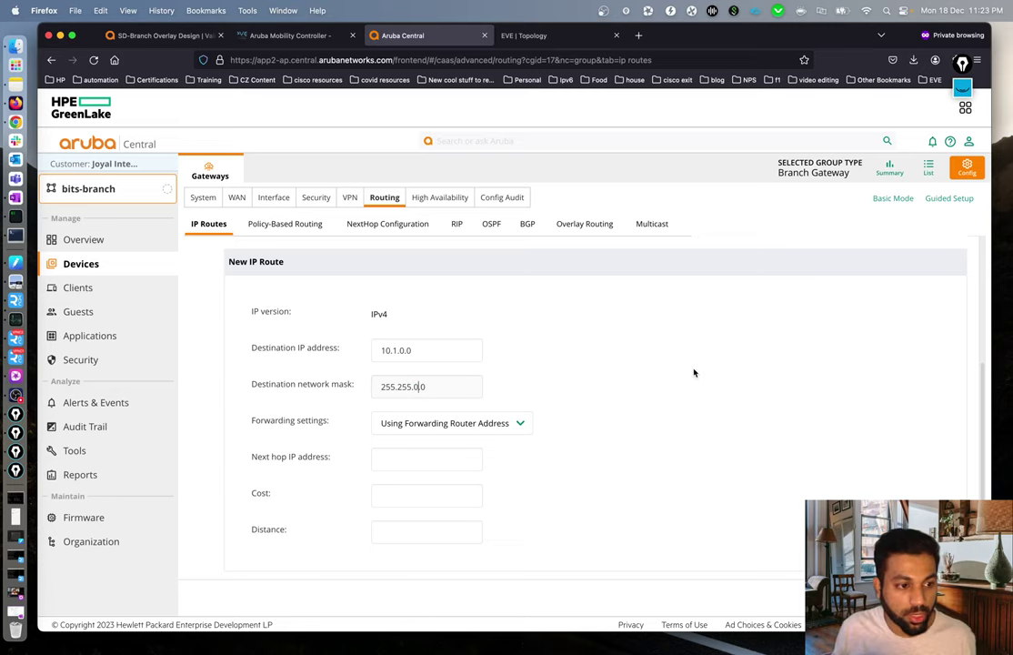
Step: Set the 10.1.0.0 route's next hop to 10.0.100.1, checking the branch MPLS subnet on the EVE topology, then set cost 10 and save it
scroll(694, 373, down, 2)
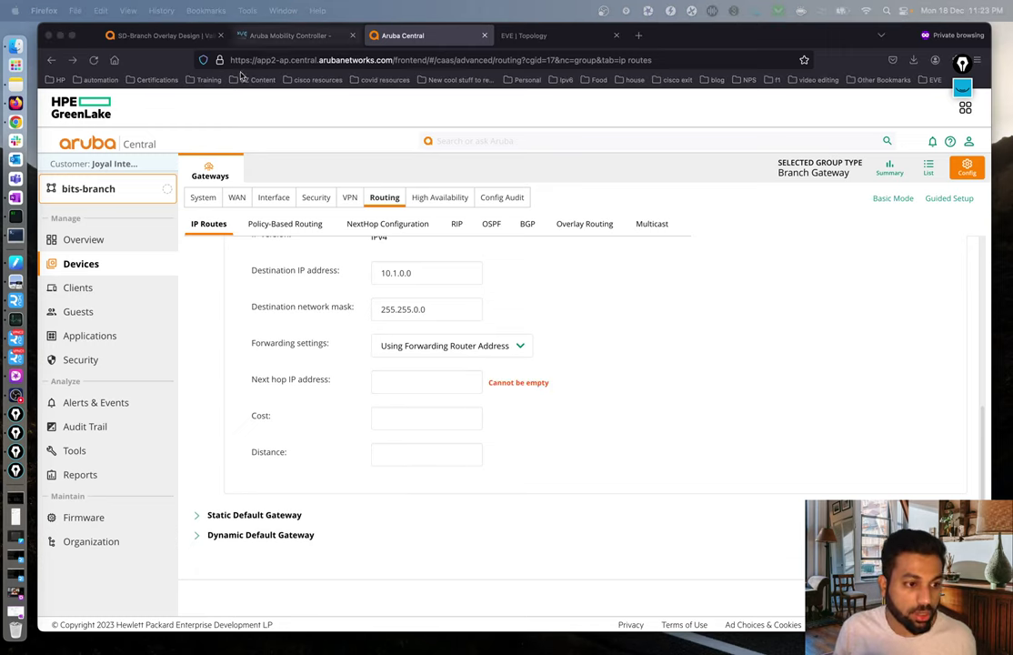
click(524, 39)
click(524, 38)
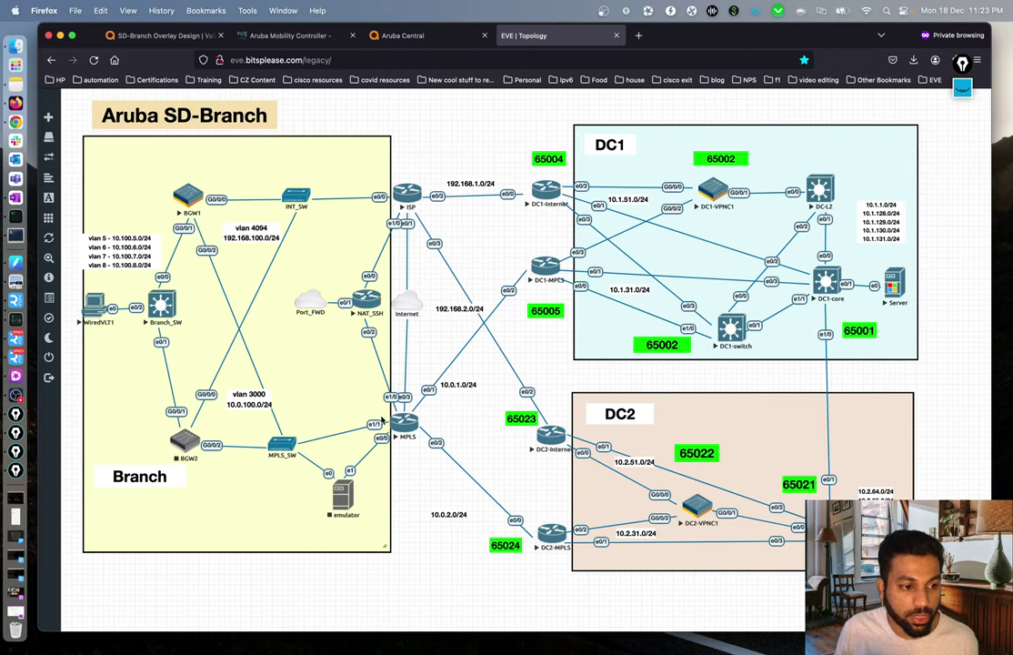
click(460, 41)
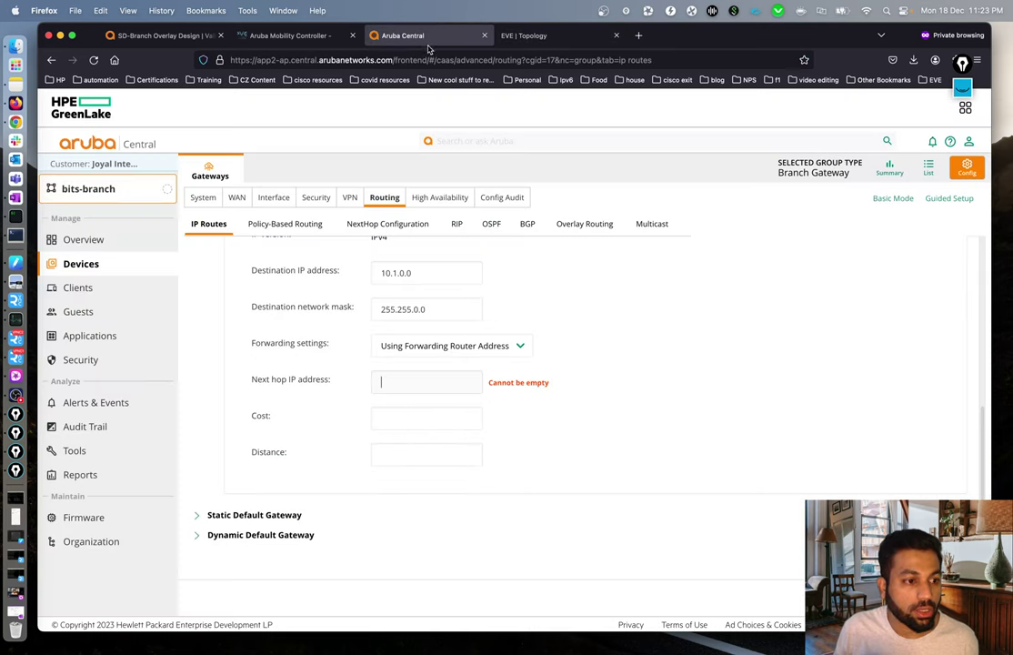
text(10.0.100.1)
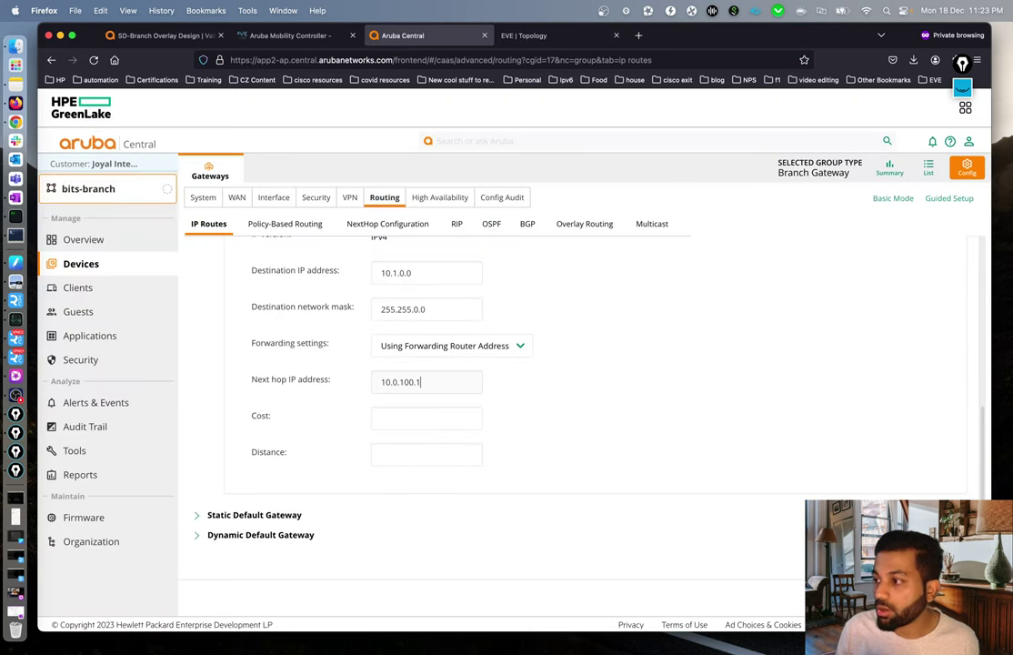
click(419, 418)
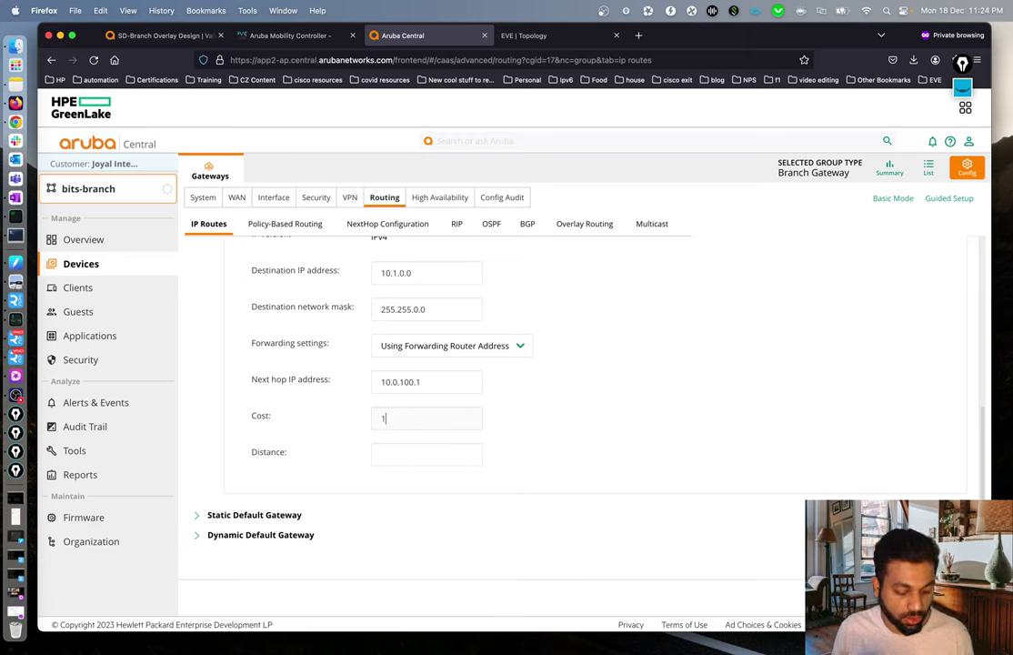
text(10)
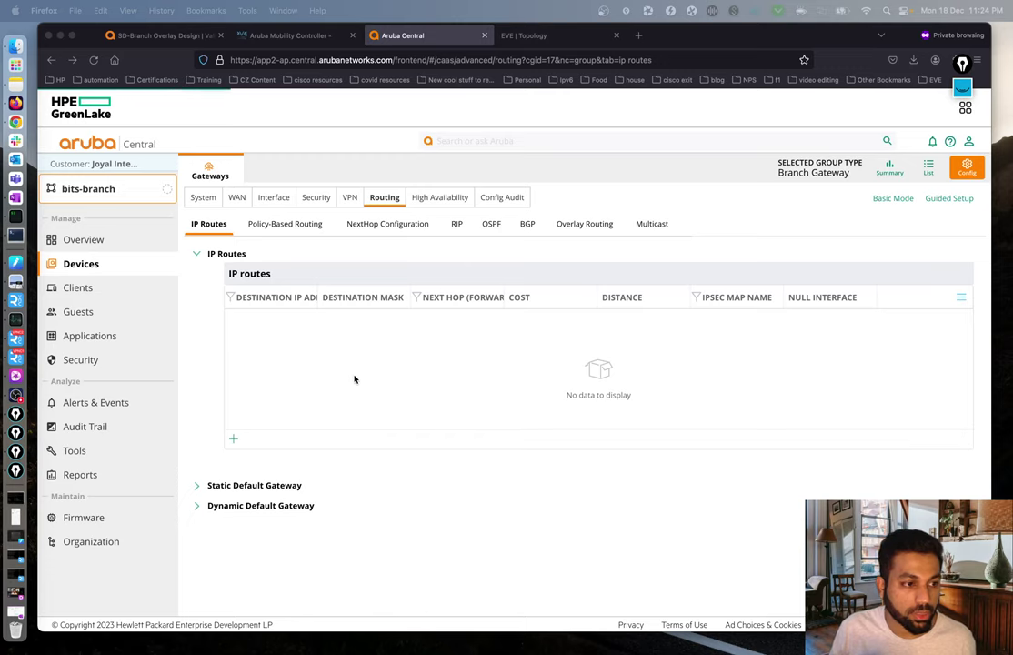
Step: Start a second bits-branch IP route with destination 10.2.0.0 and mask 255.255.0.0
click(233, 441)
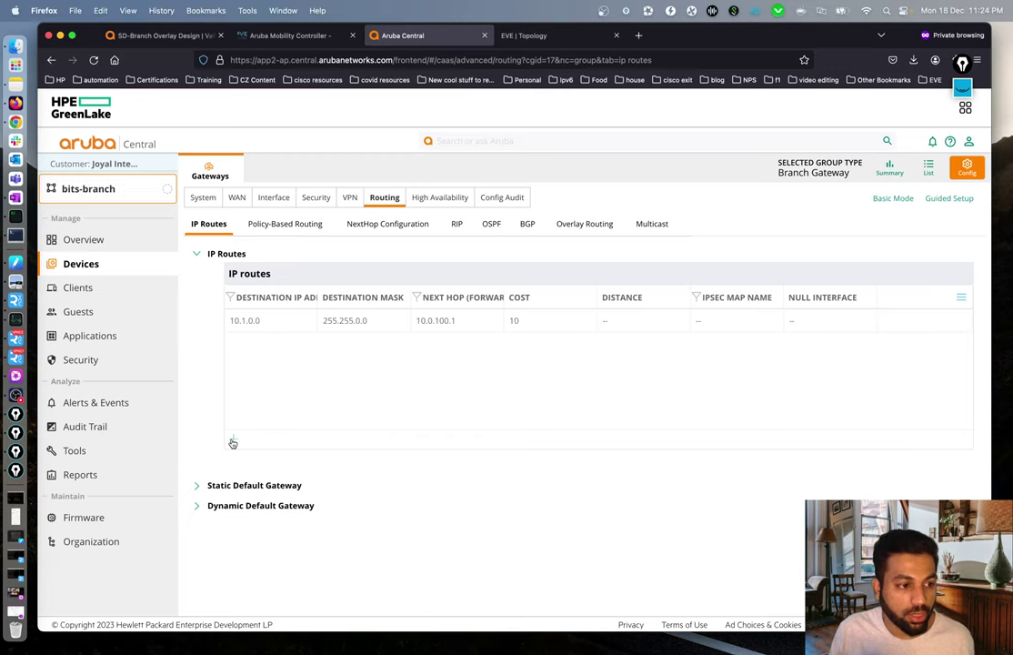
click(409, 346)
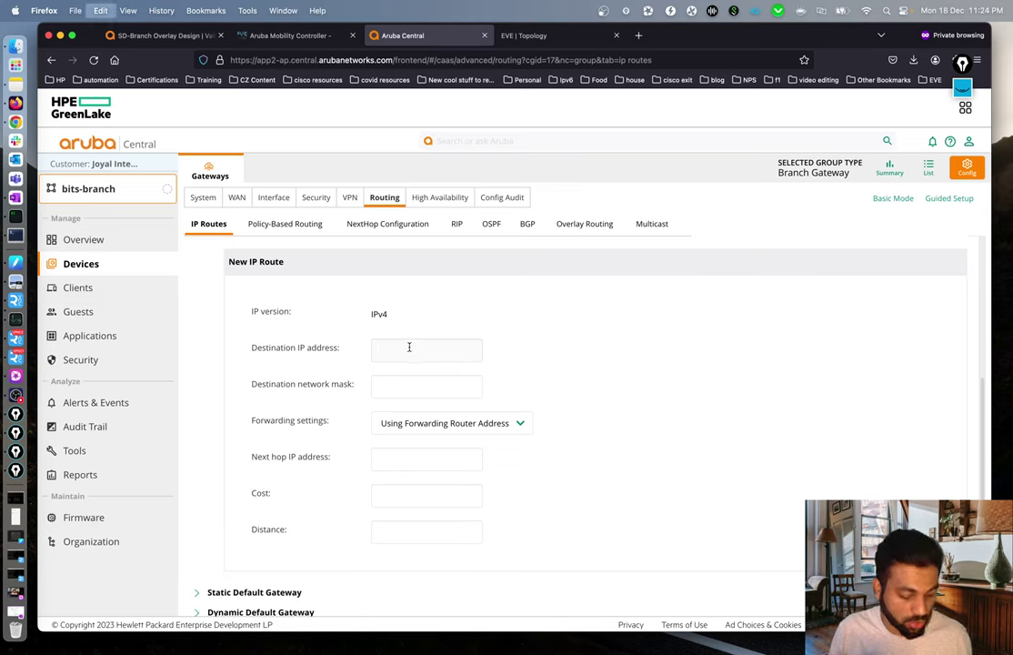
text(10.2.0.0)
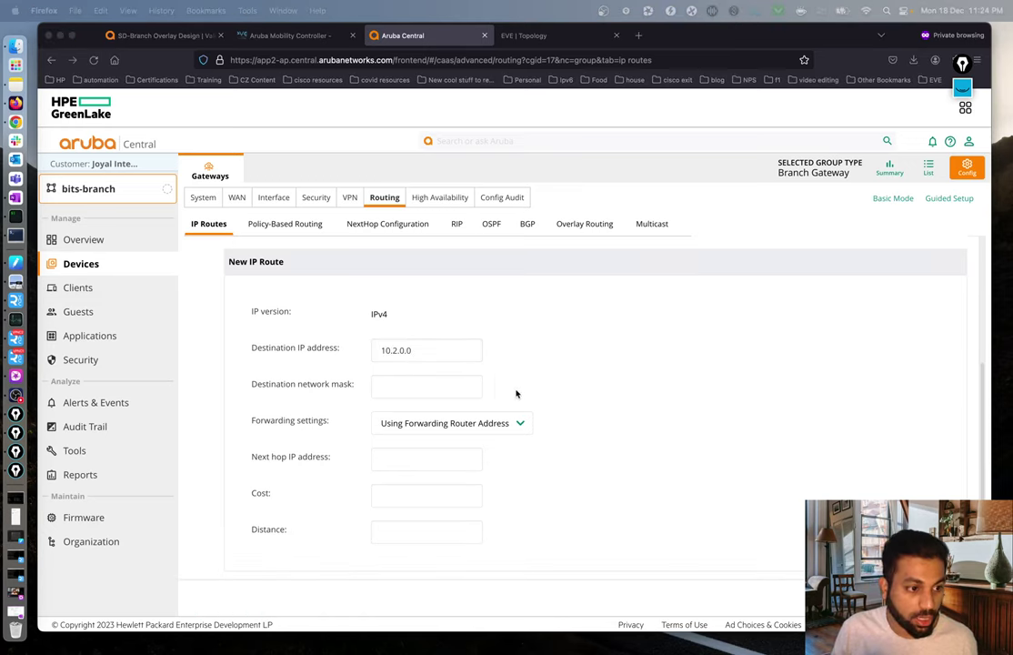
click(437, 389)
click(437, 388)
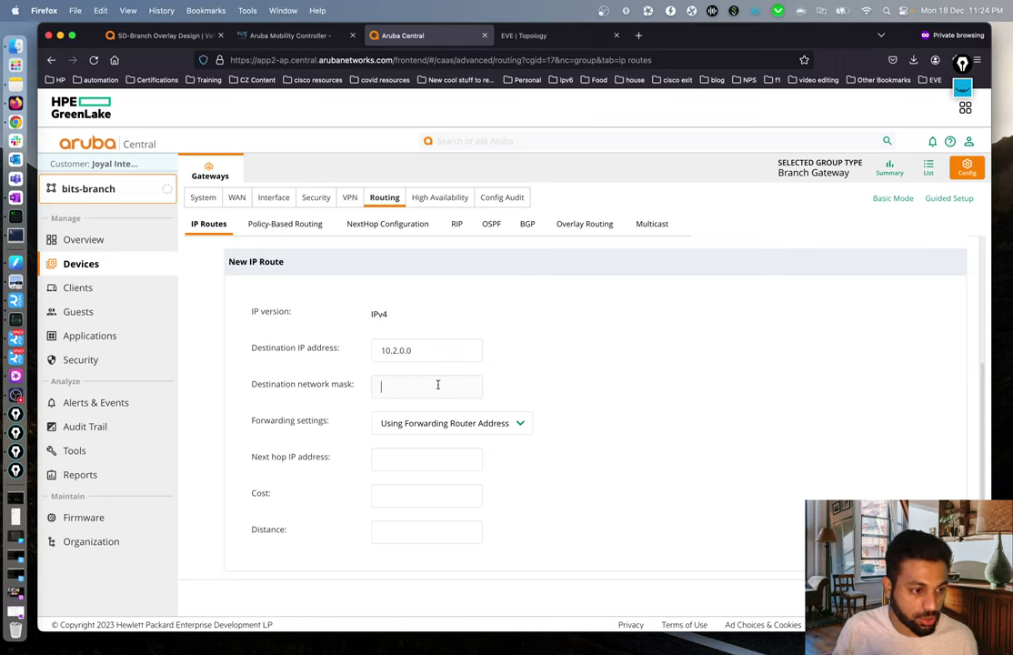
text(255.255.0.0)
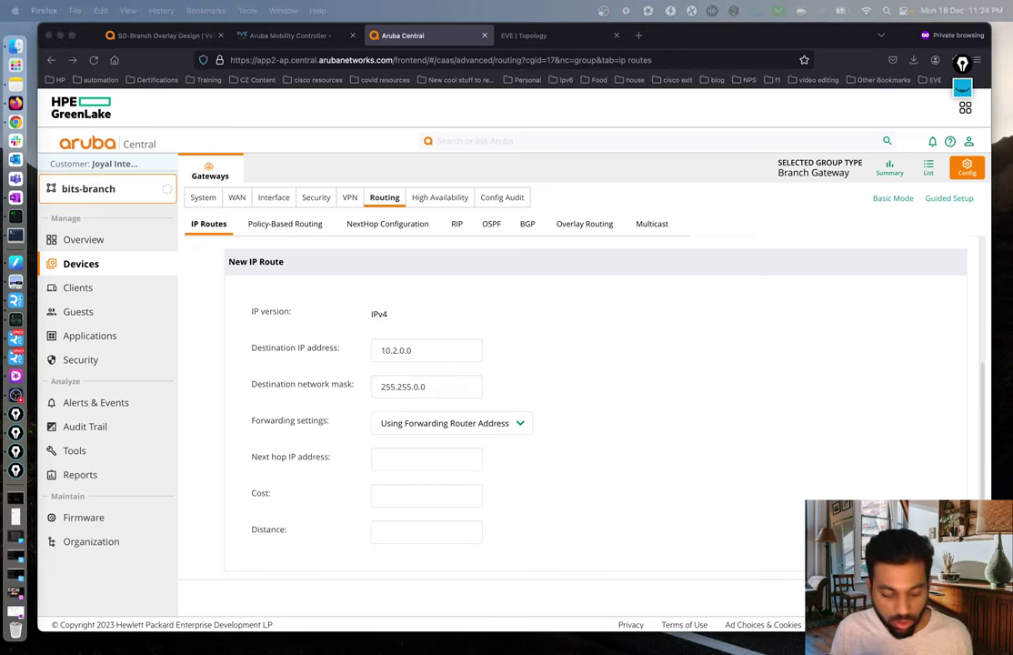
Step: Set the 10.2.0.0 route's next hop to 10.0.100.1 and its cost to 10, then save it
click(421, 456)
text(10.0.100.1)
click(417, 491)
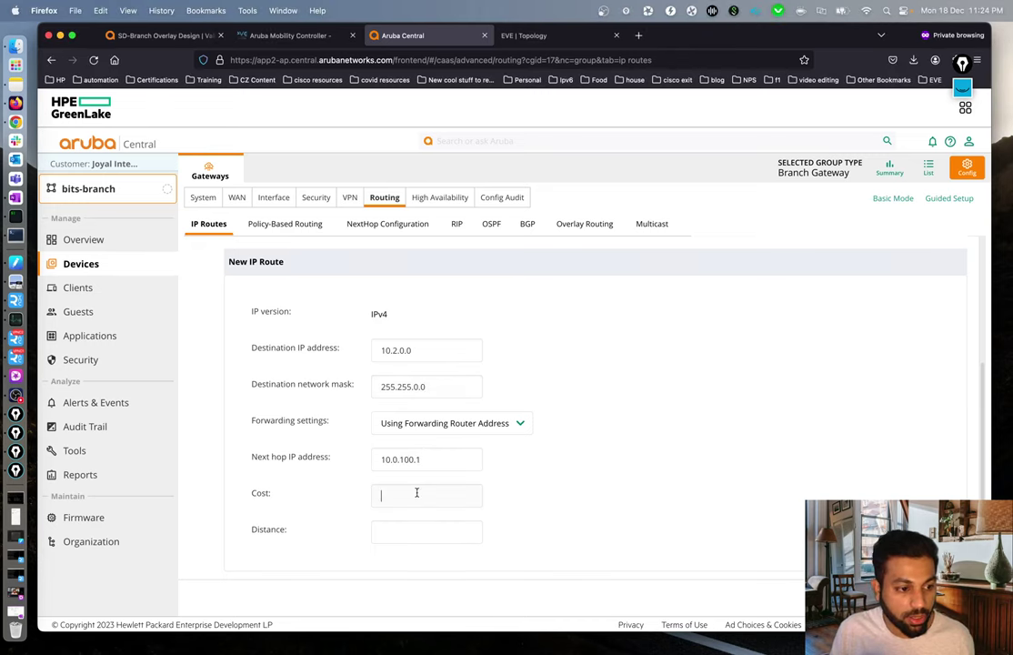
text(10)
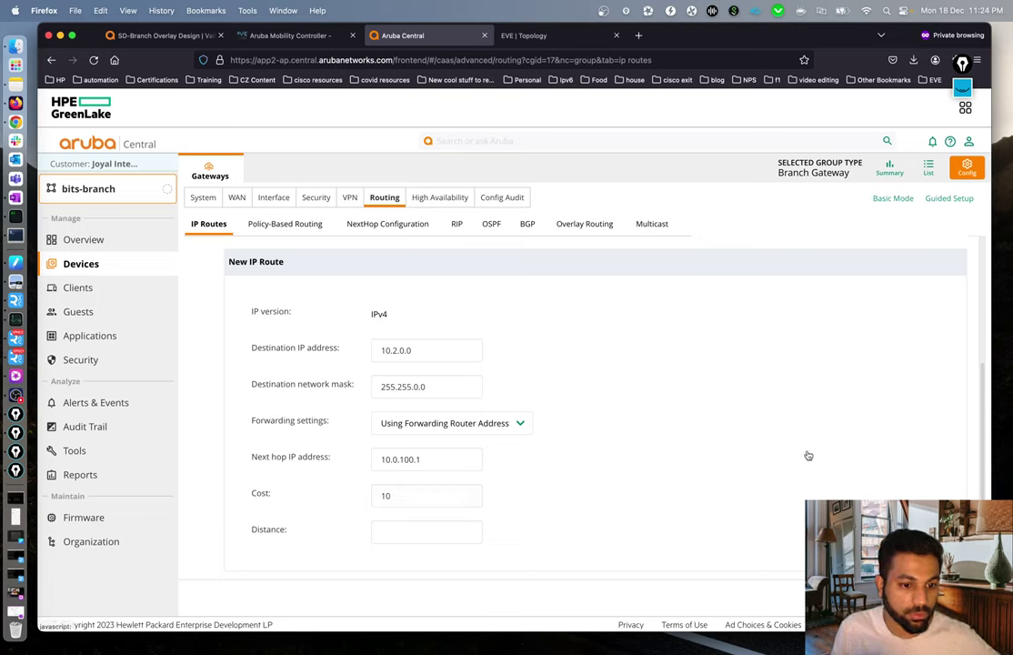
scroll(808, 455, down, 2)
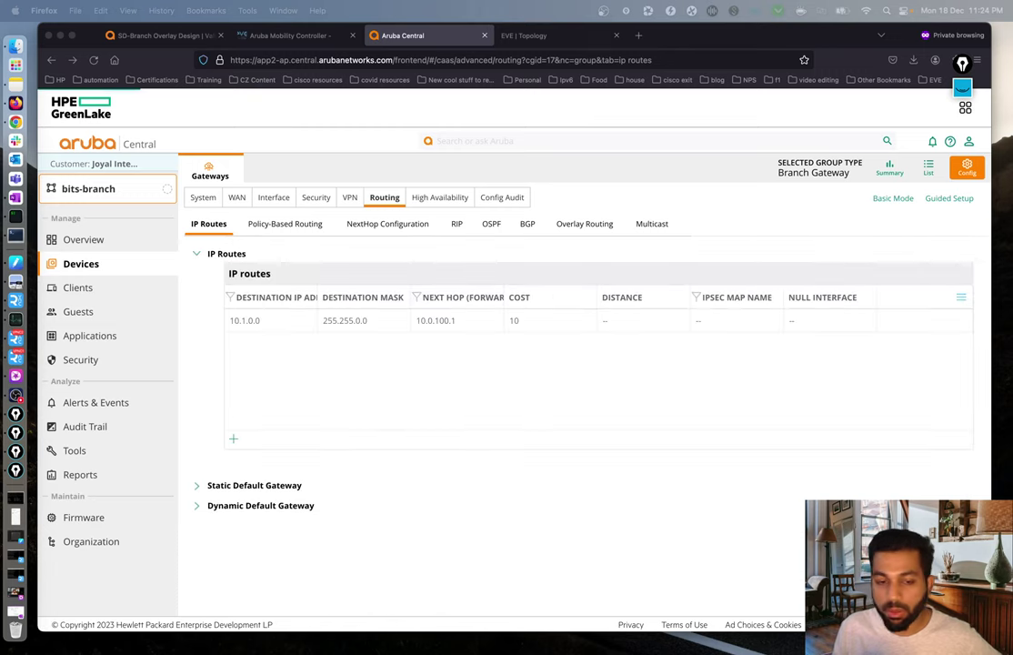
Step: Switch to the ZOC terminal and rerun show ip route on VPNC1 to examine its updated routing table
click(16, 233)
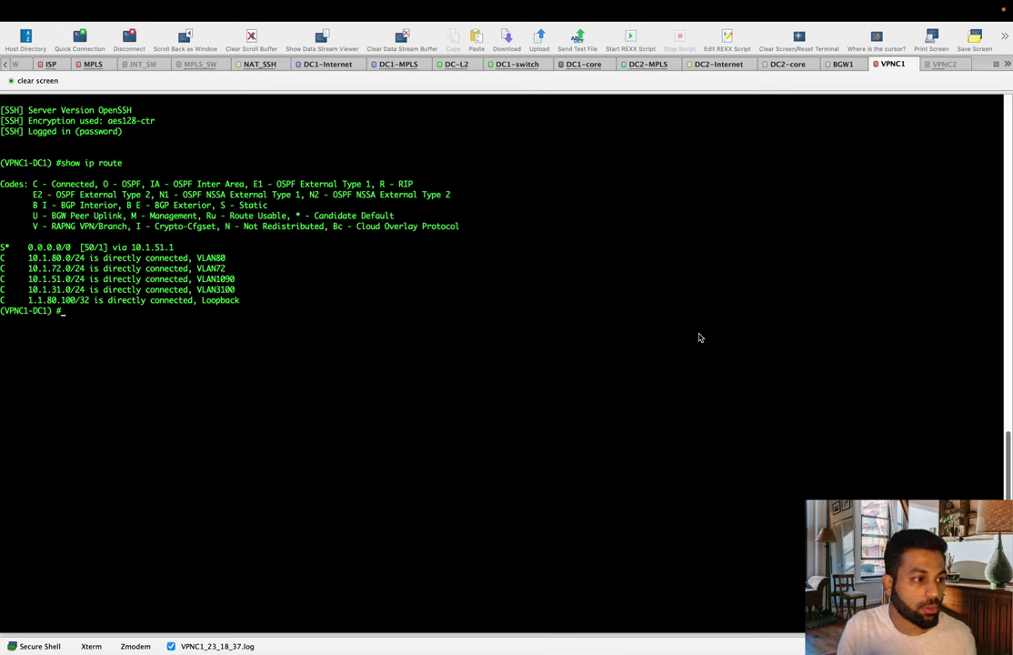
key(Return)
key(Return)
key(Up)
key(Return)
key(Return)
key(Return)
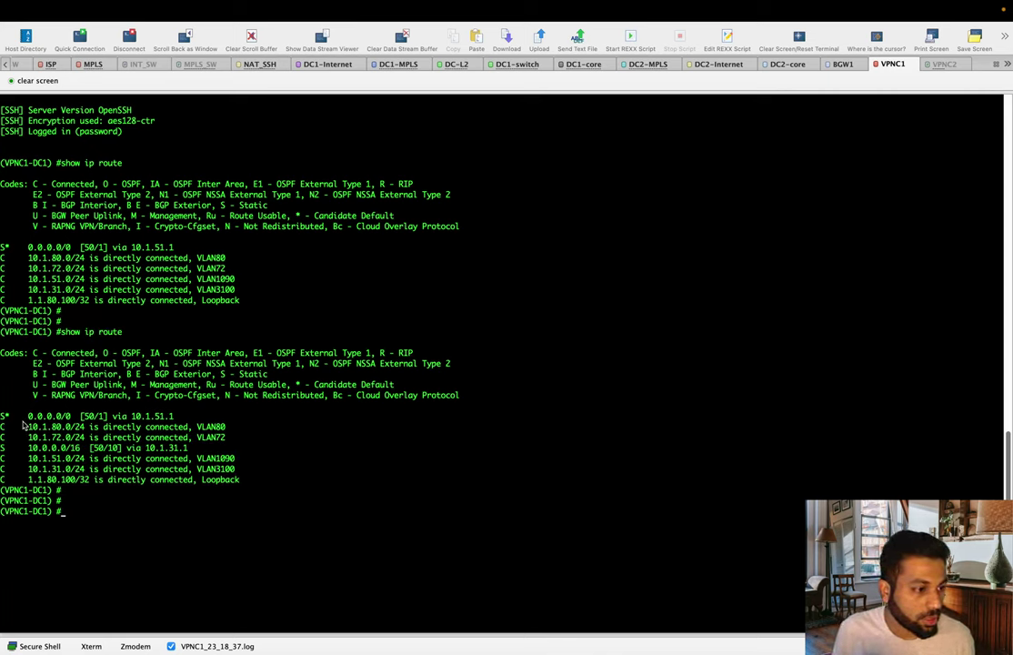
drag(24, 426, 301, 440)
click(289, 440)
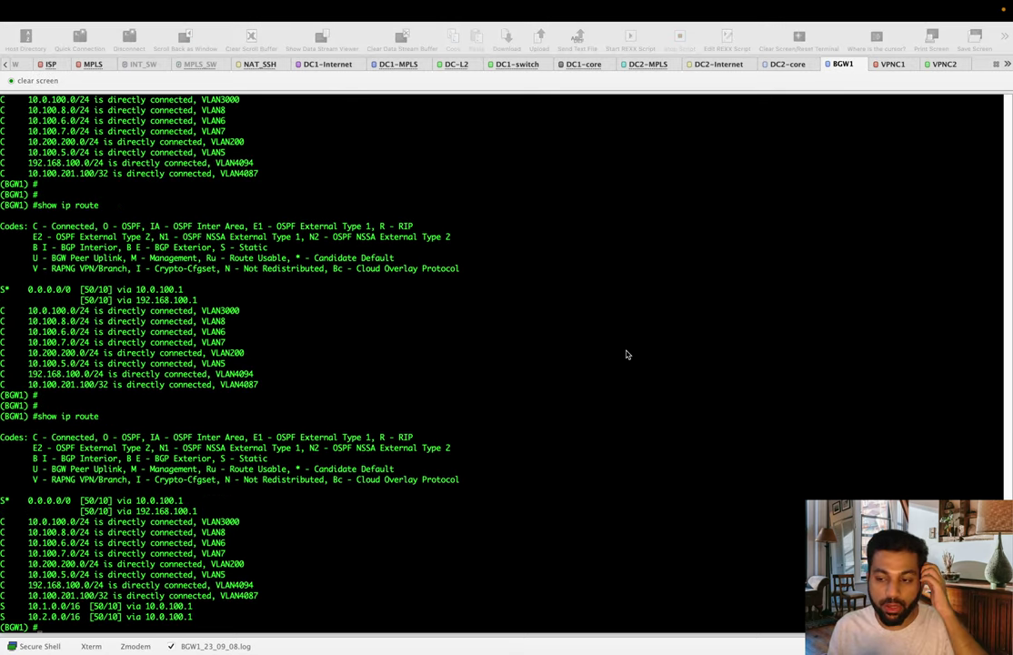
Step: Review the routing table on BGW1, then run show ip interface br on VPNC1 and examine its static route
click(627, 352)
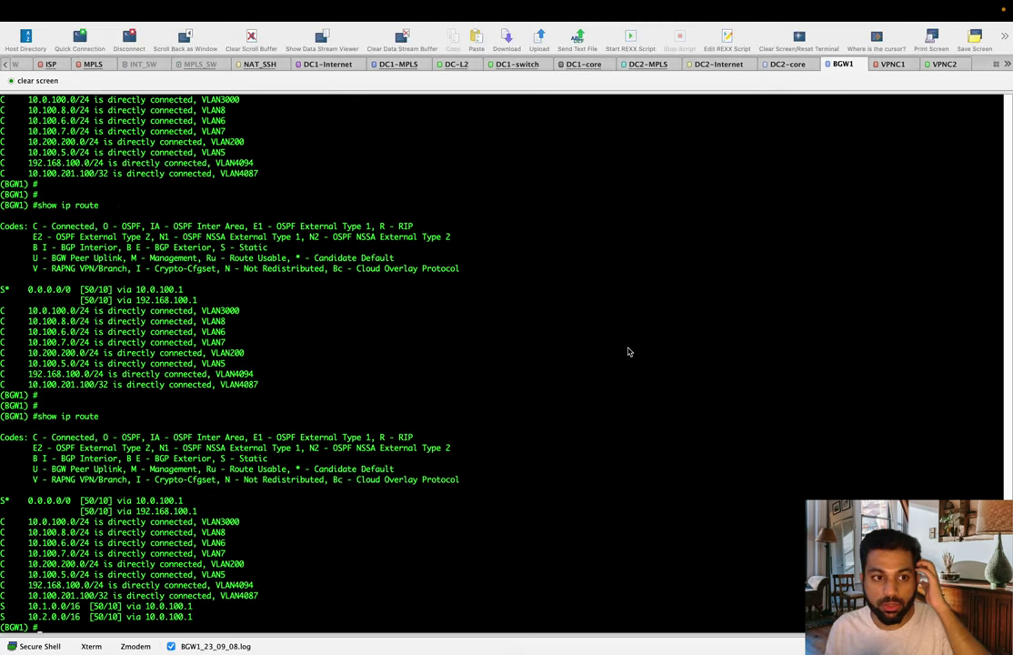
click(889, 65)
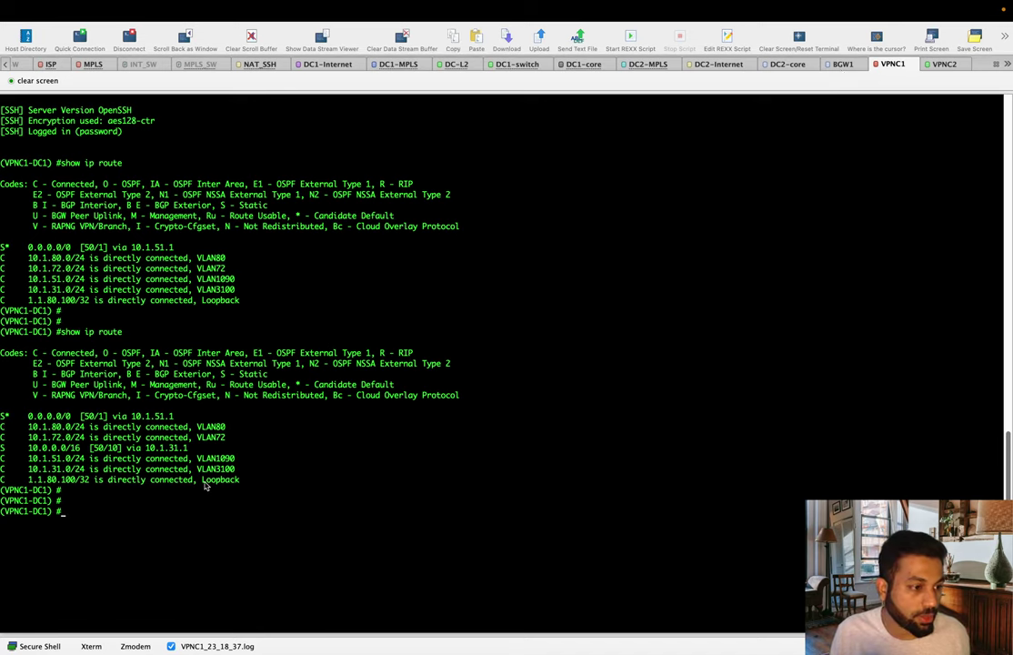
text(show)
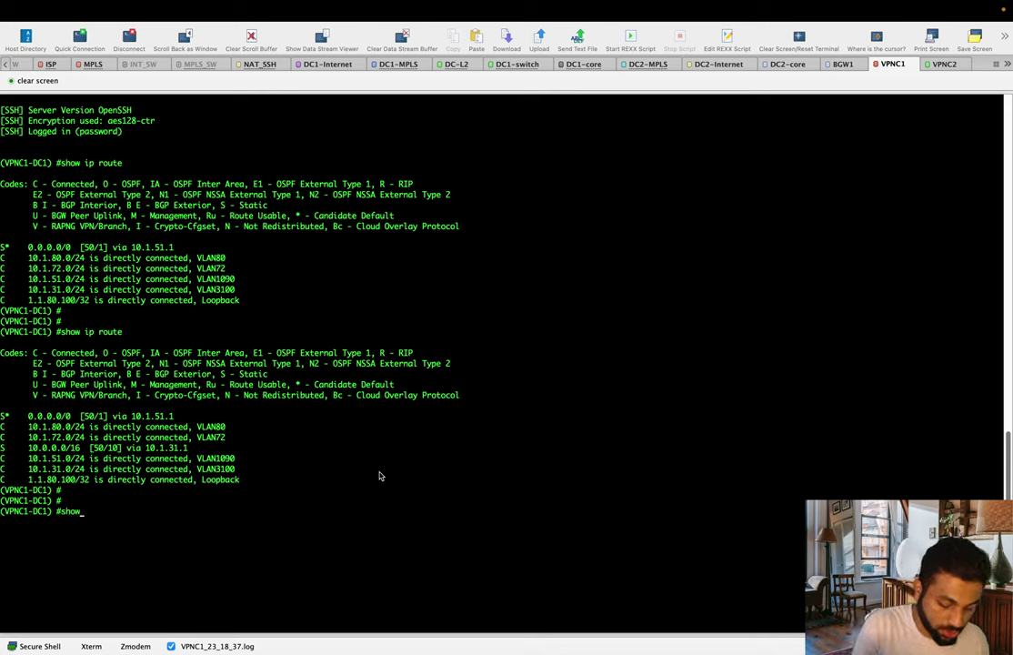
text( ip interface br)
key(Return)
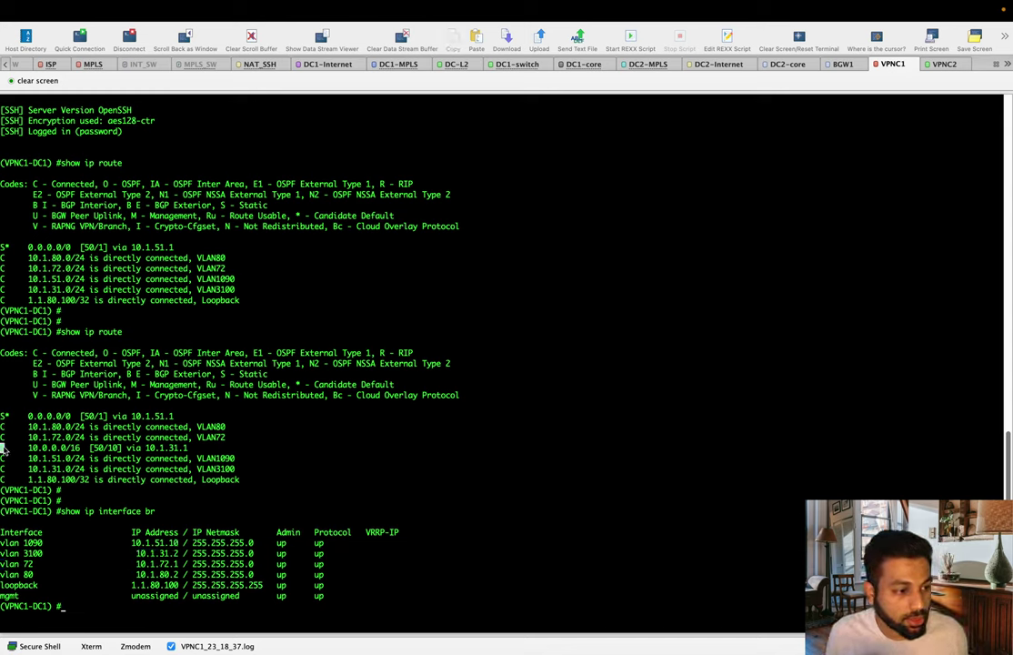
drag(3, 447, 30, 452)
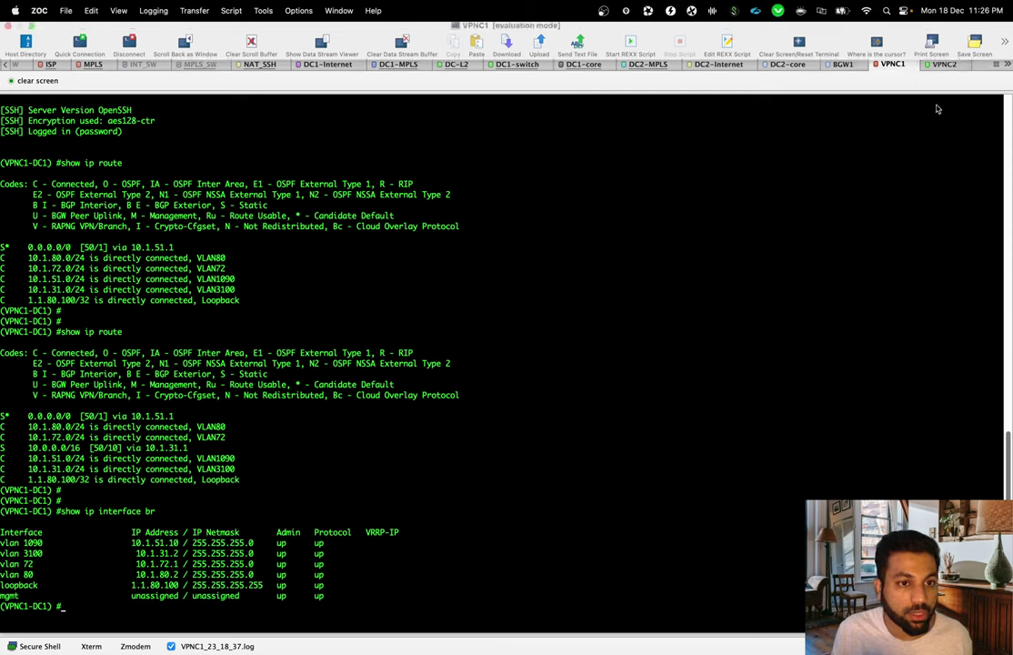
Step: Rerun show ip route on VPNC2, examine the static 10.0.0.0/16 route, and return to the BGW1 session
click(945, 63)
drag(333, 331, 333, 313)
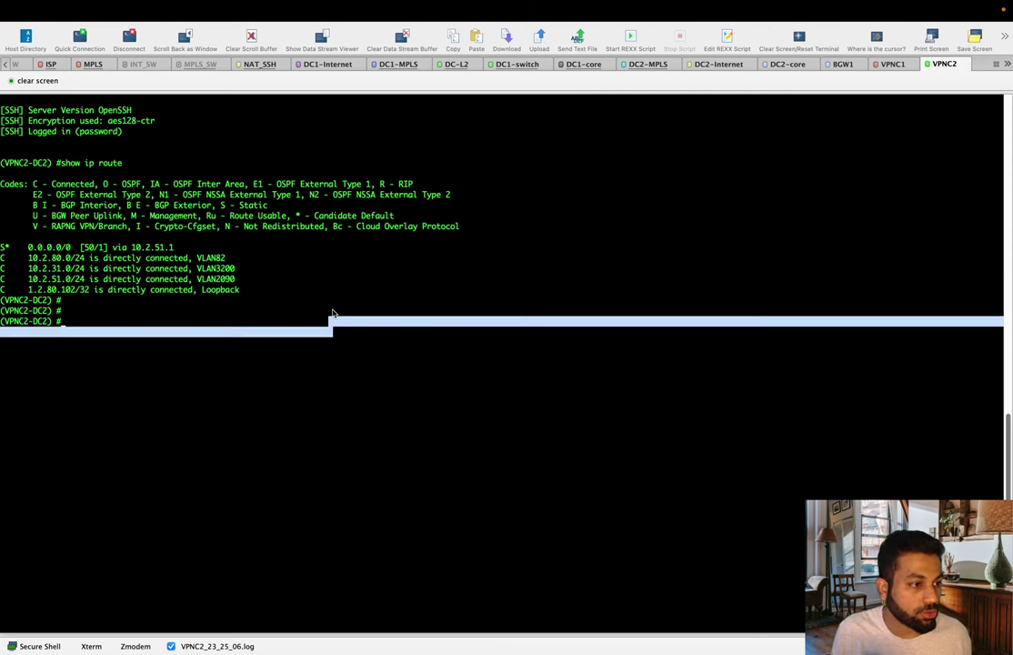
click(314, 310)
key(Up)
key(Return)
key(Return)
key(Return)
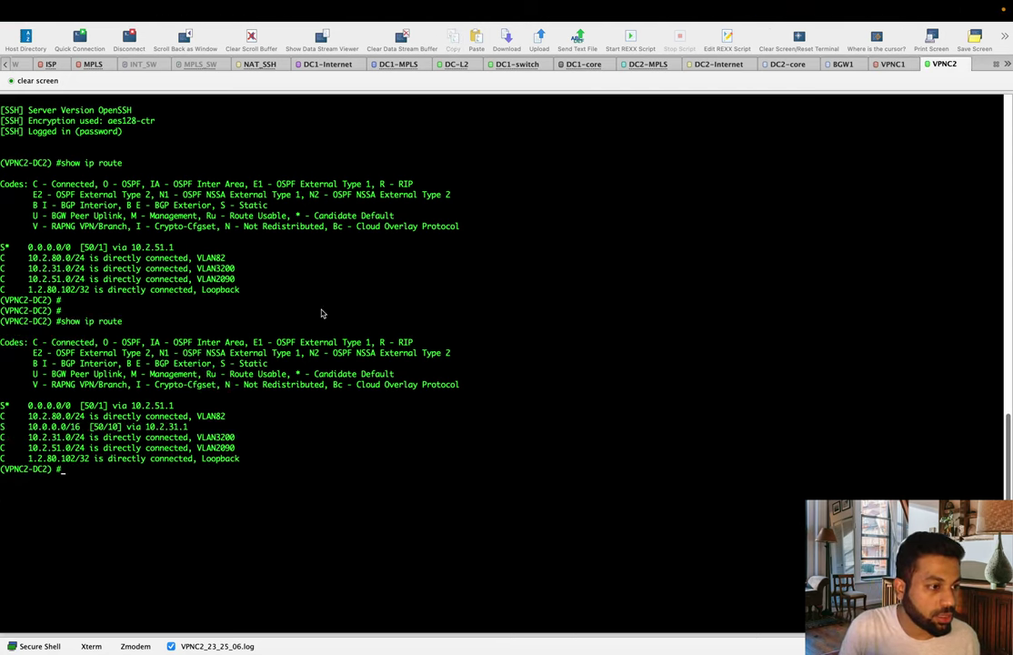
drag(188, 427, 19, 426)
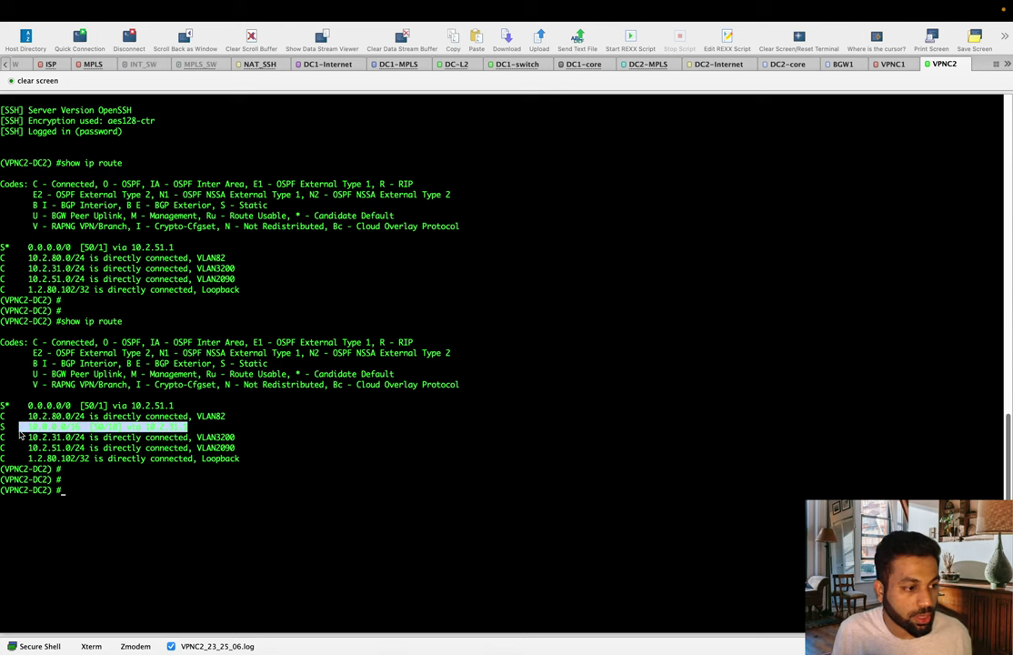
click(841, 64)
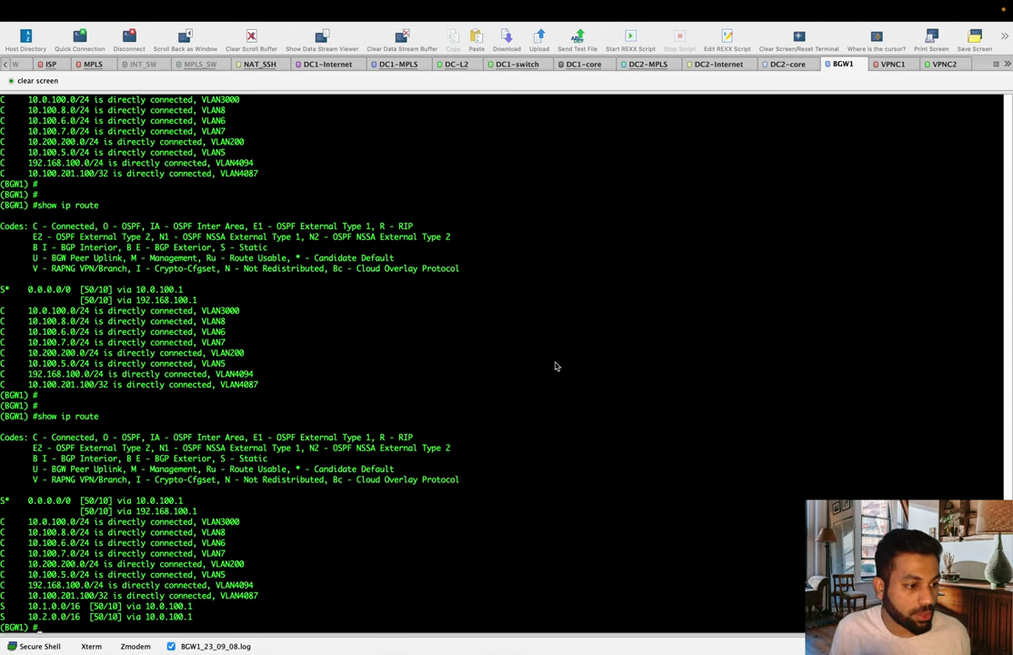
Step: Examine the static routes to 10.1.0.0/16 and 10.2.0.0/16 in BGW1's routing table
drag(7, 616, 227, 622)
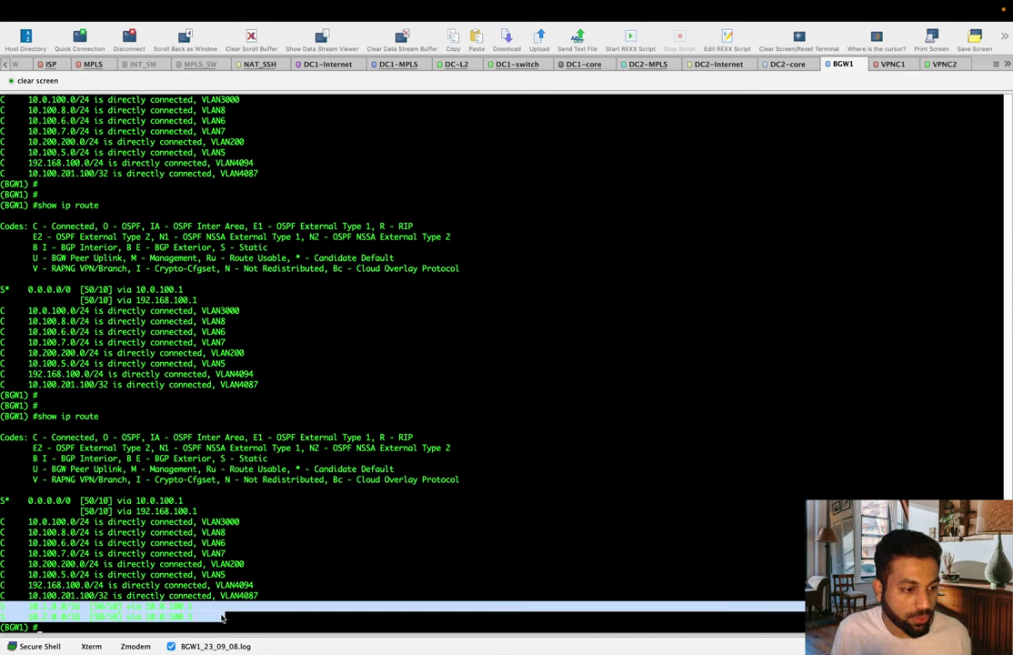
click(366, 554)
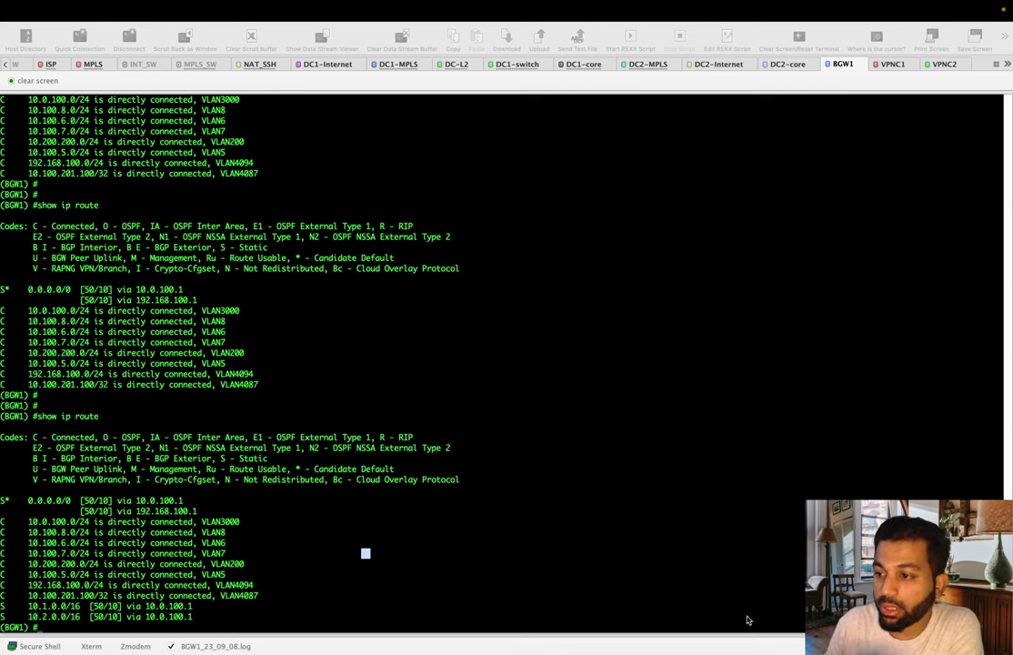
click(463, 461)
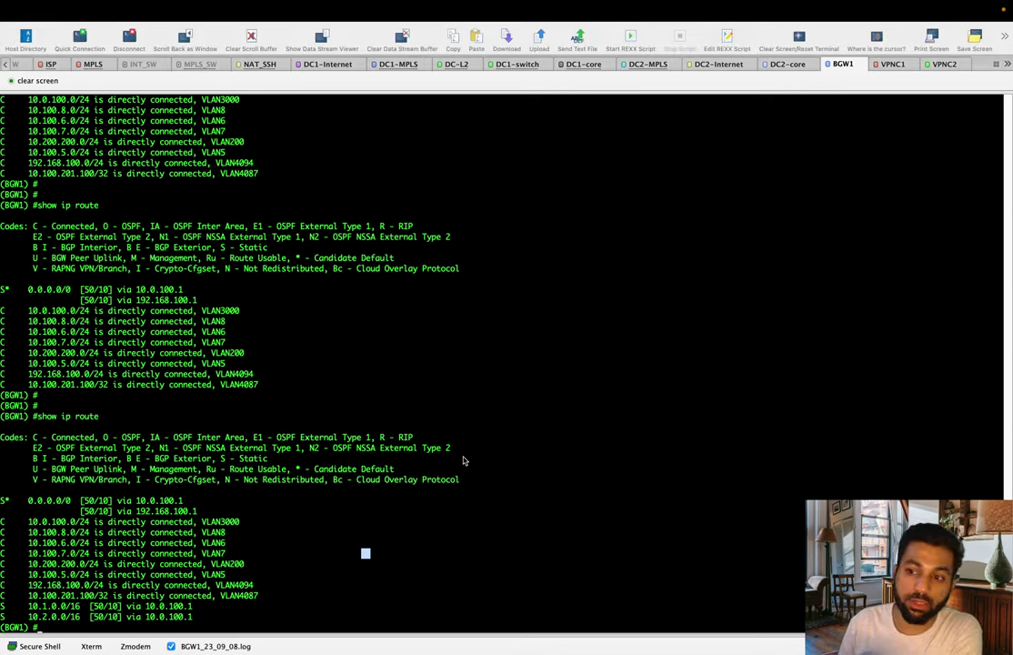
Step: Switch to Aruba Central in Firefox and enable the WAN health check for the bits-branch group with an FQDN remote host
key(ctrl+Up)
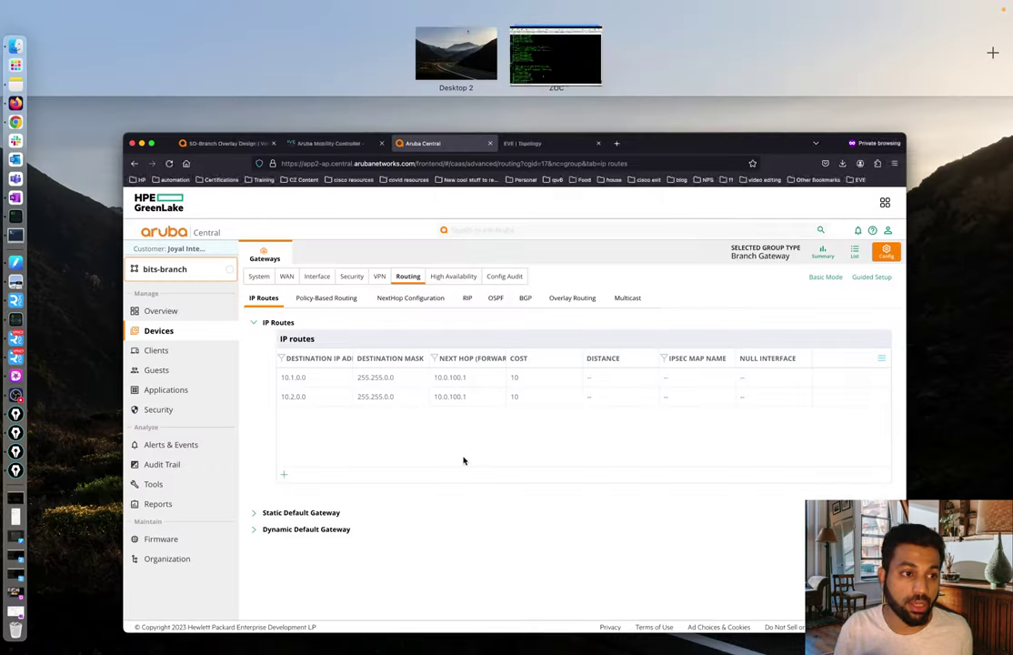
click(511, 412)
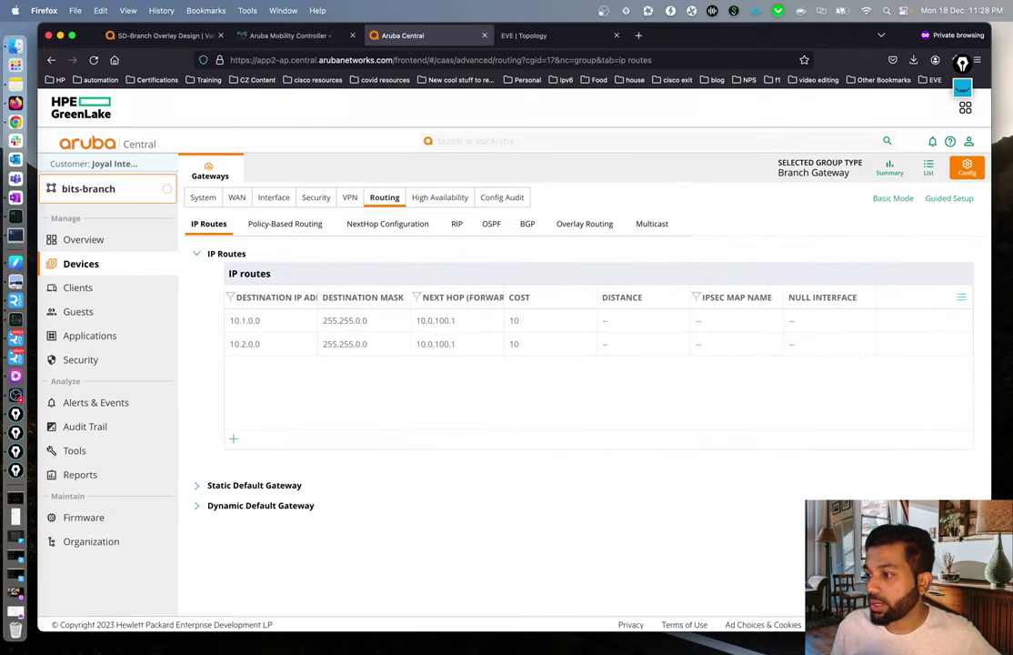
click(276, 135)
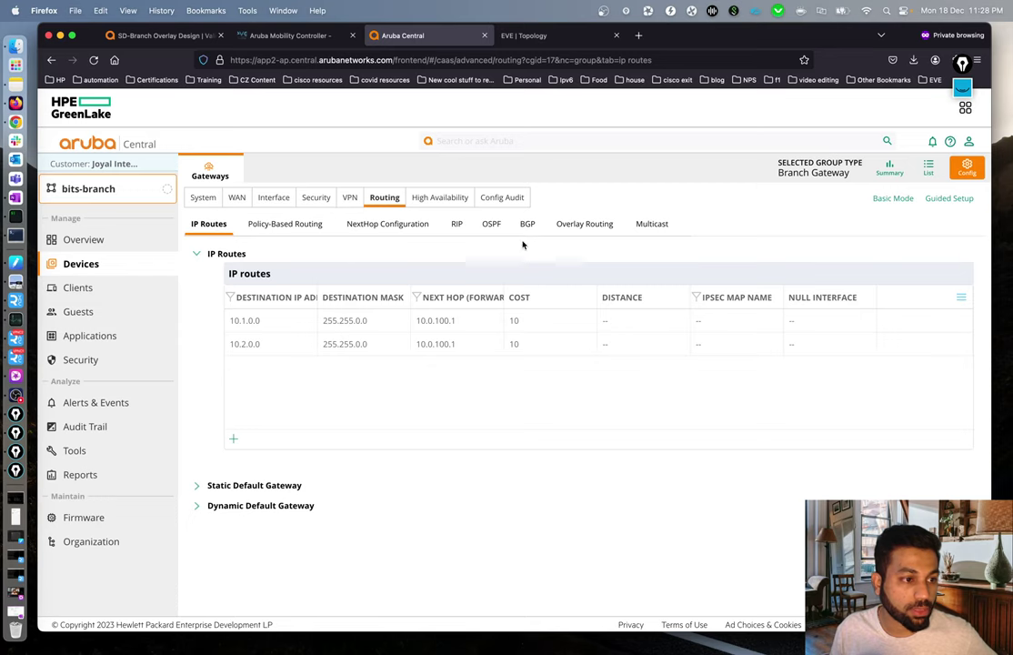
click(236, 200)
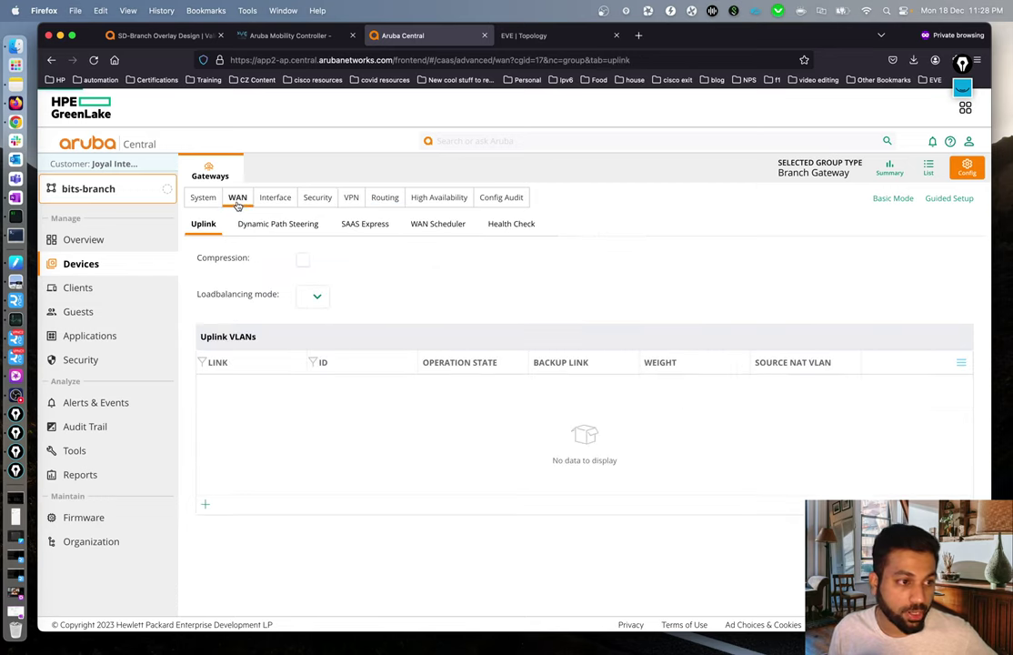
click(503, 227)
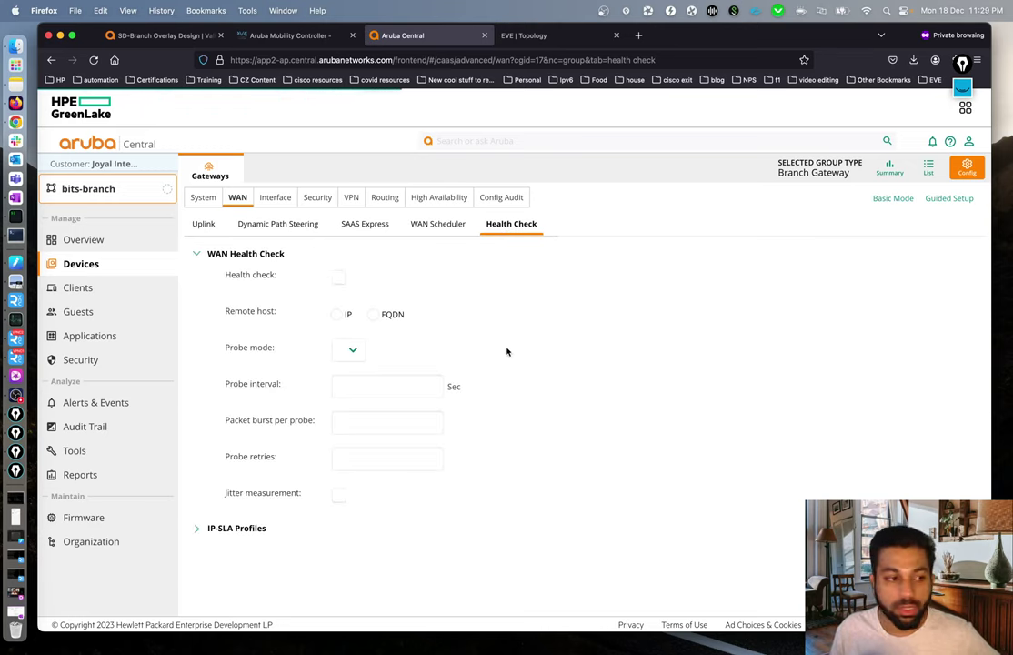
click(340, 277)
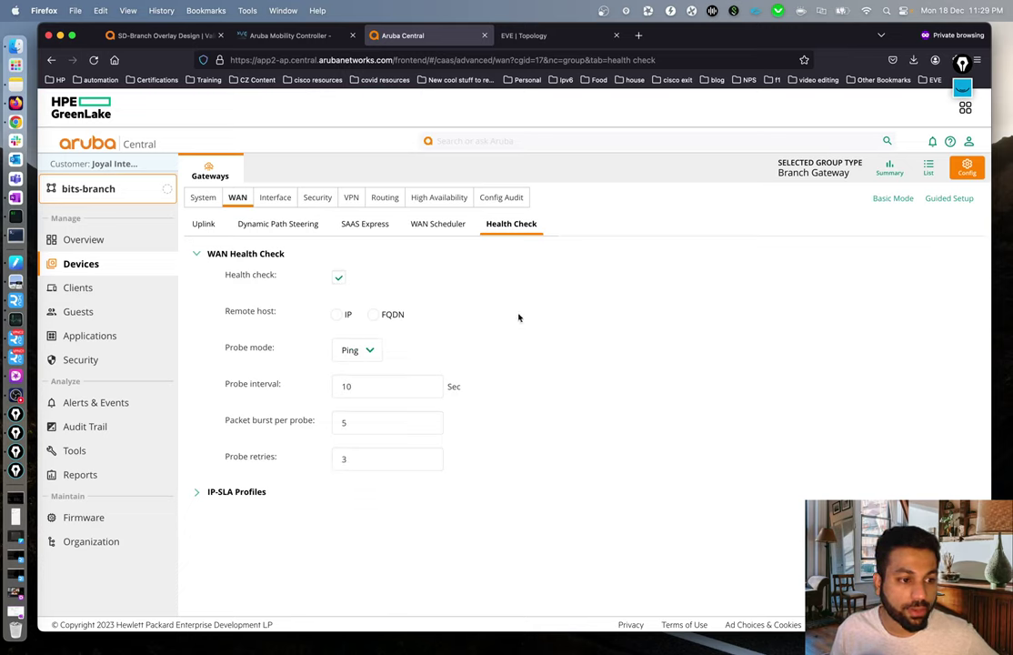
click(375, 315)
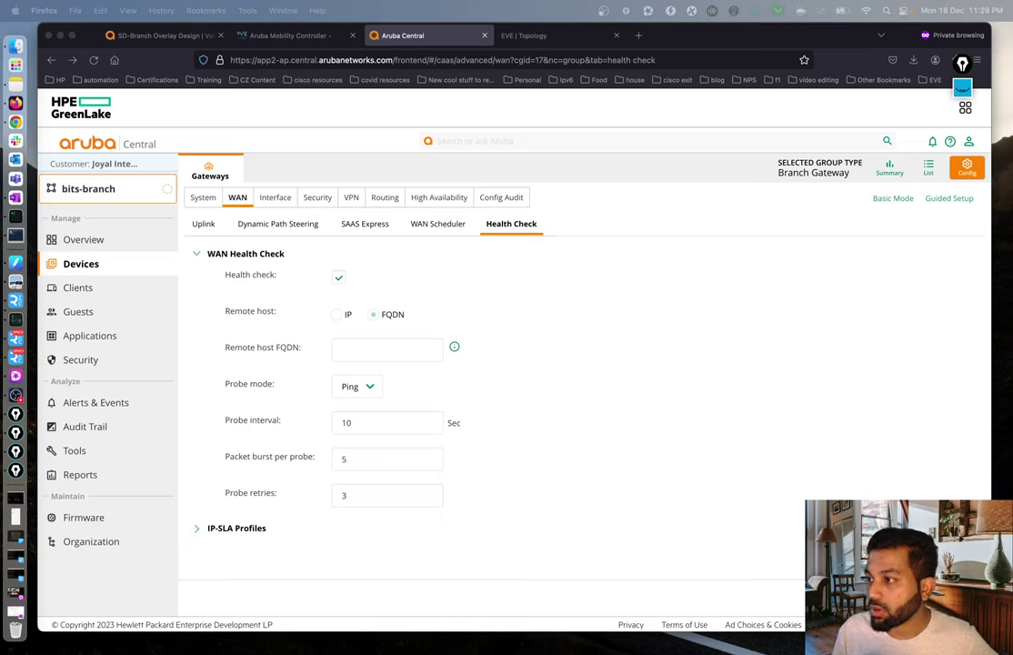
Step: Set the health check's remote host FQDN to pqm.arubanetworks.com and save the WAN health check settings
click(606, 343)
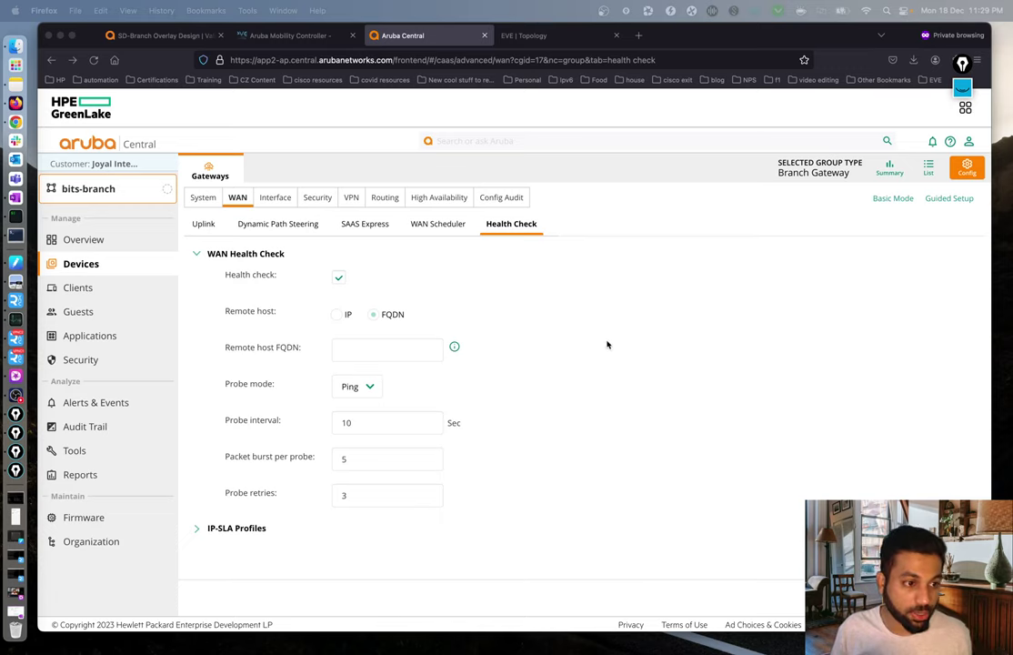
click(414, 355)
text(pqm.arubanetworks.com)
mouse_move(457, 350)
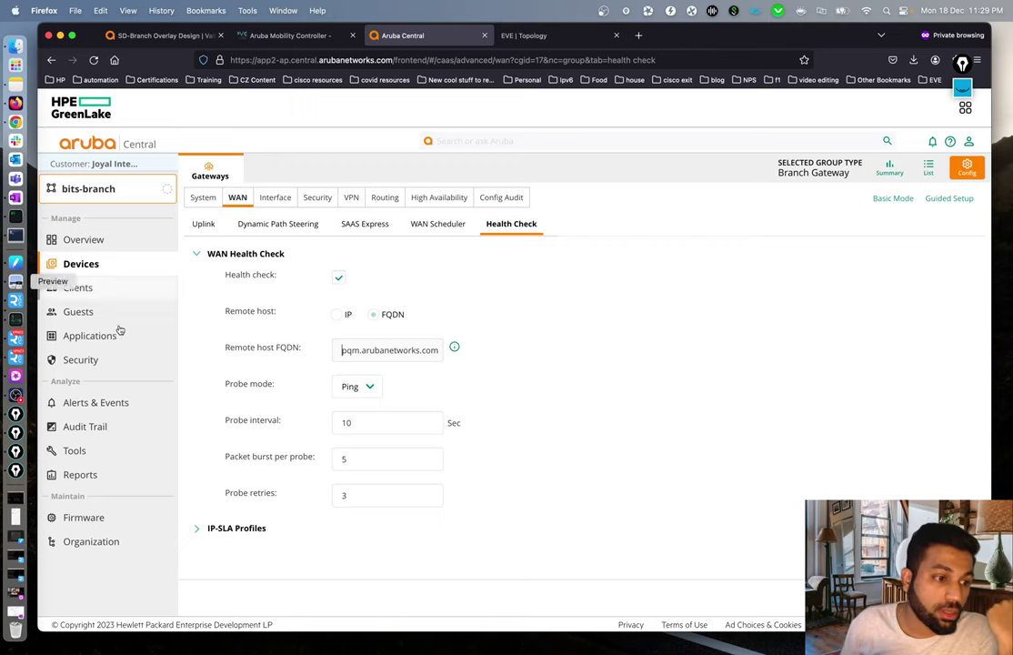
drag(343, 350, 509, 359)
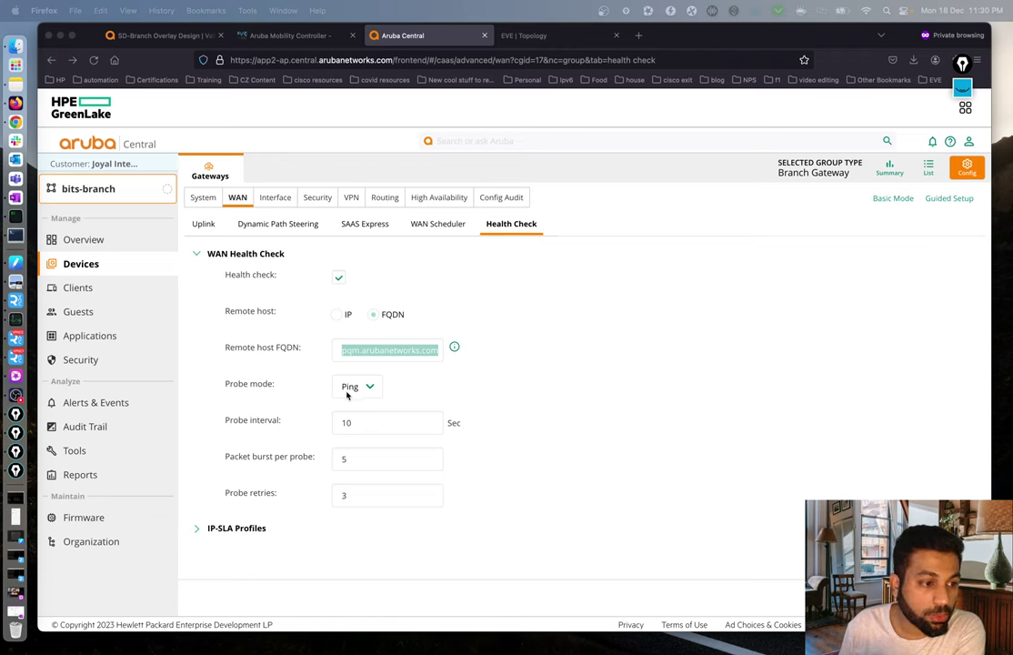
click(640, 405)
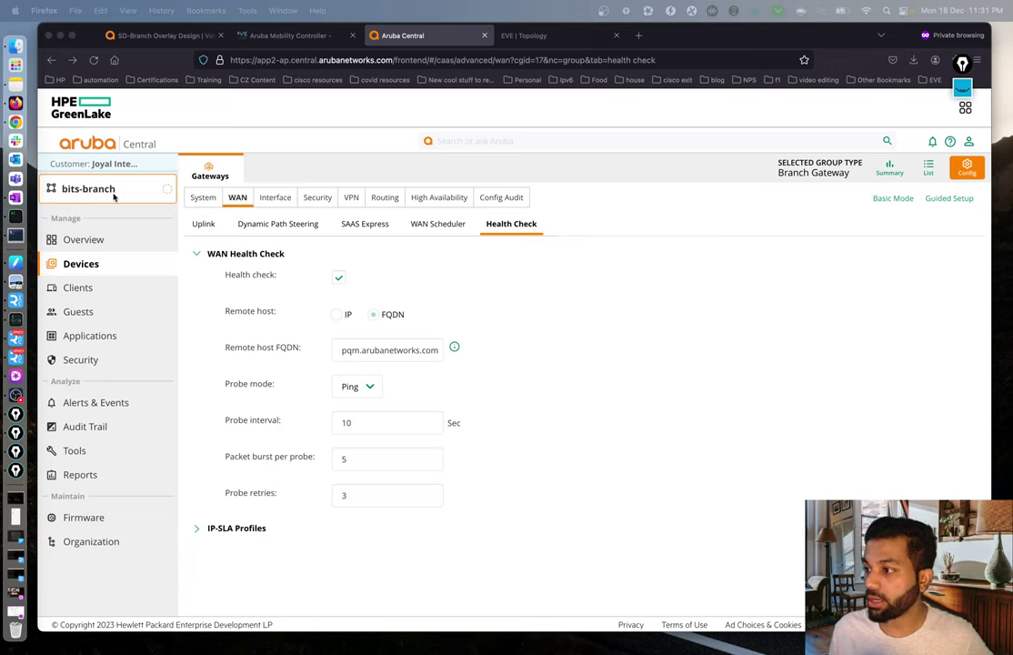
Step: Open the BGW1 gateway from the bits-branch gateway list and go to its WAN uplink configuration
click(84, 265)
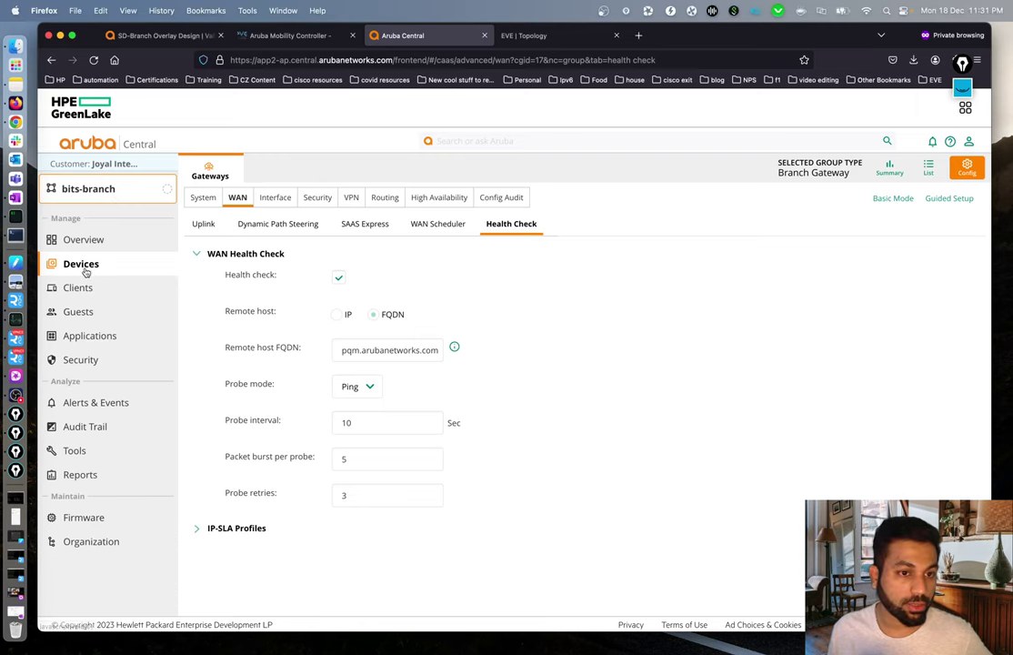
click(934, 169)
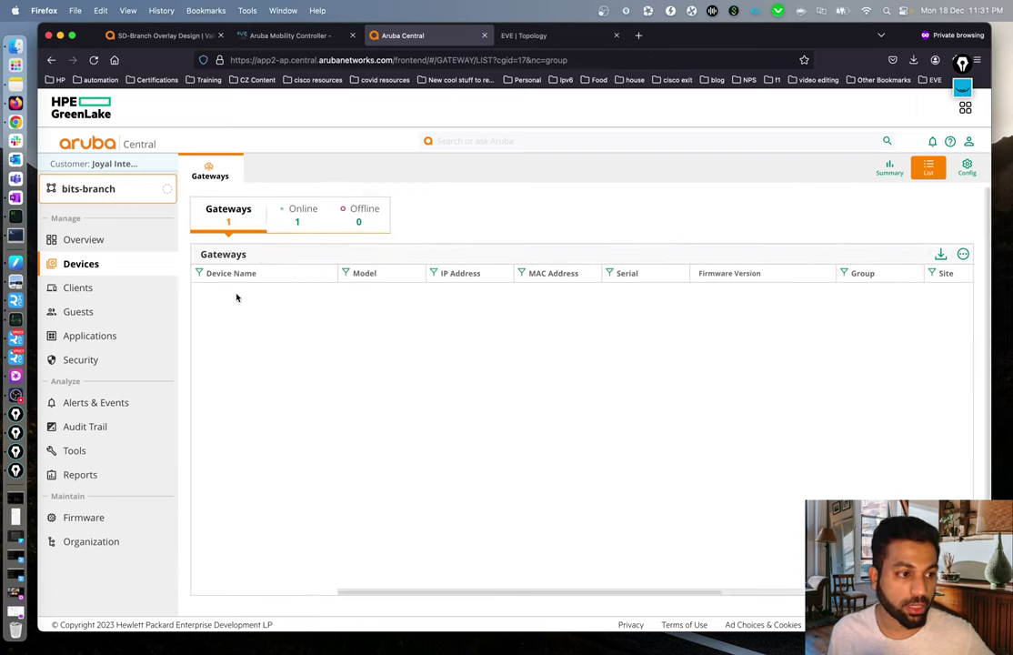
click(224, 294)
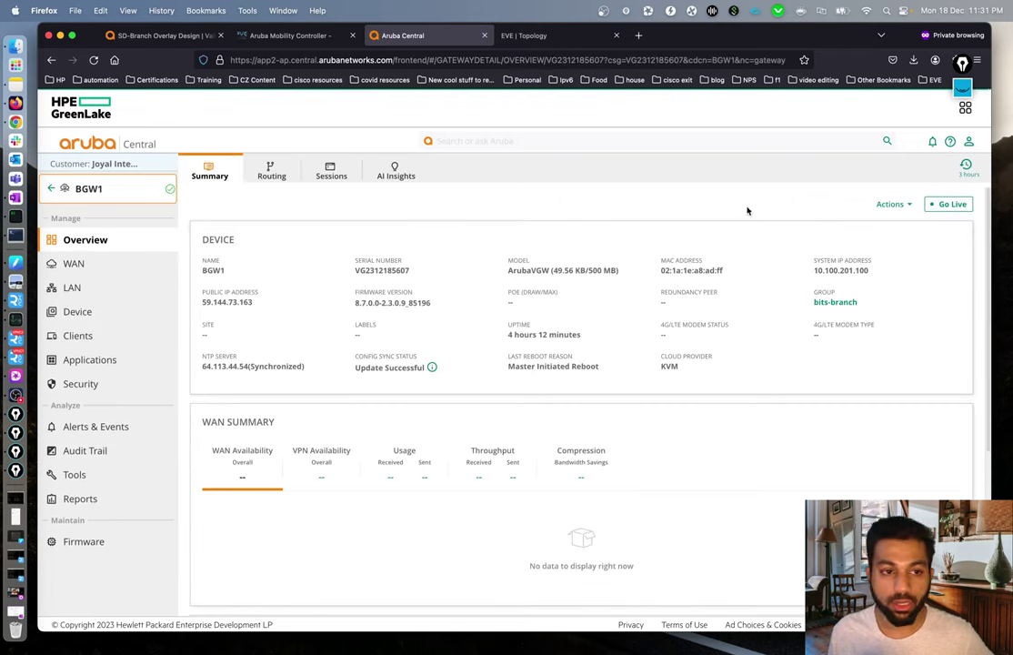
click(79, 310)
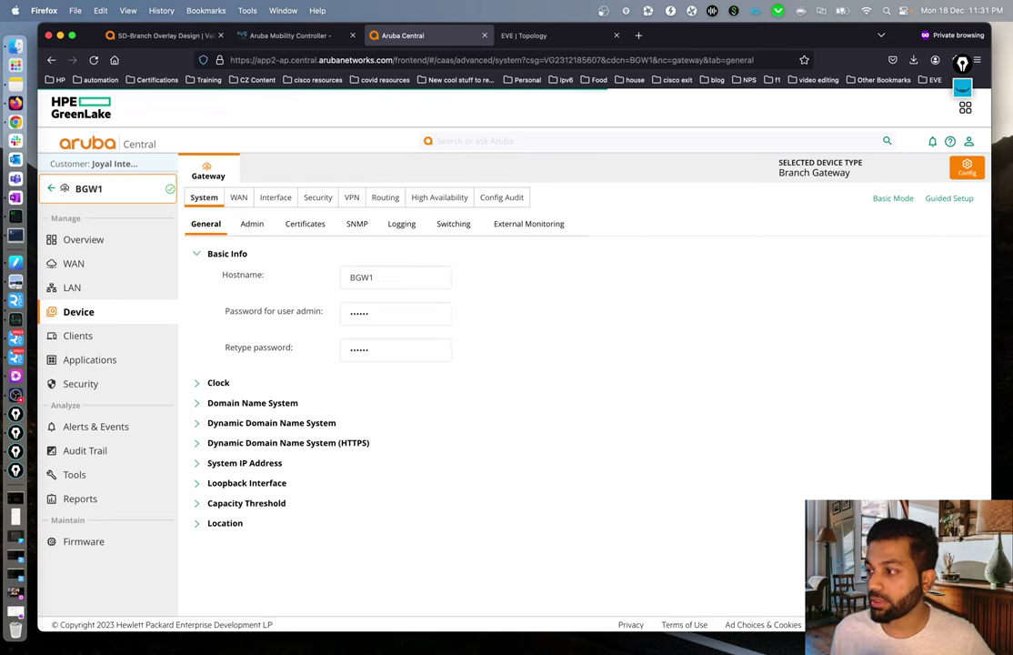
click(237, 198)
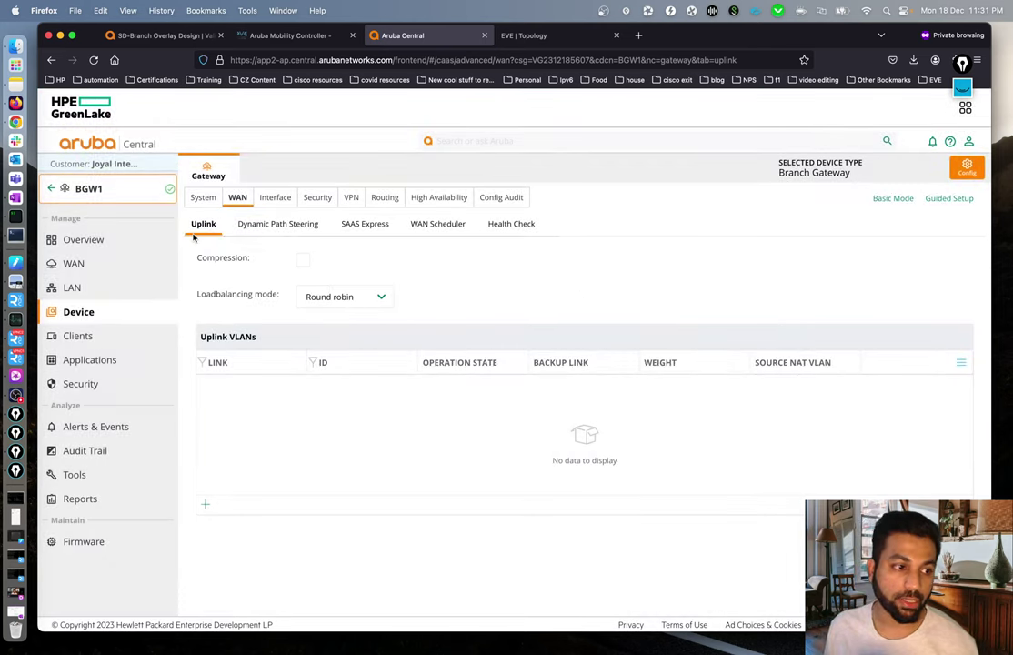
Step: Set BGW1's uplink load balancing mode to Uplink utilization and save it, staying on the uplink page
click(382, 299)
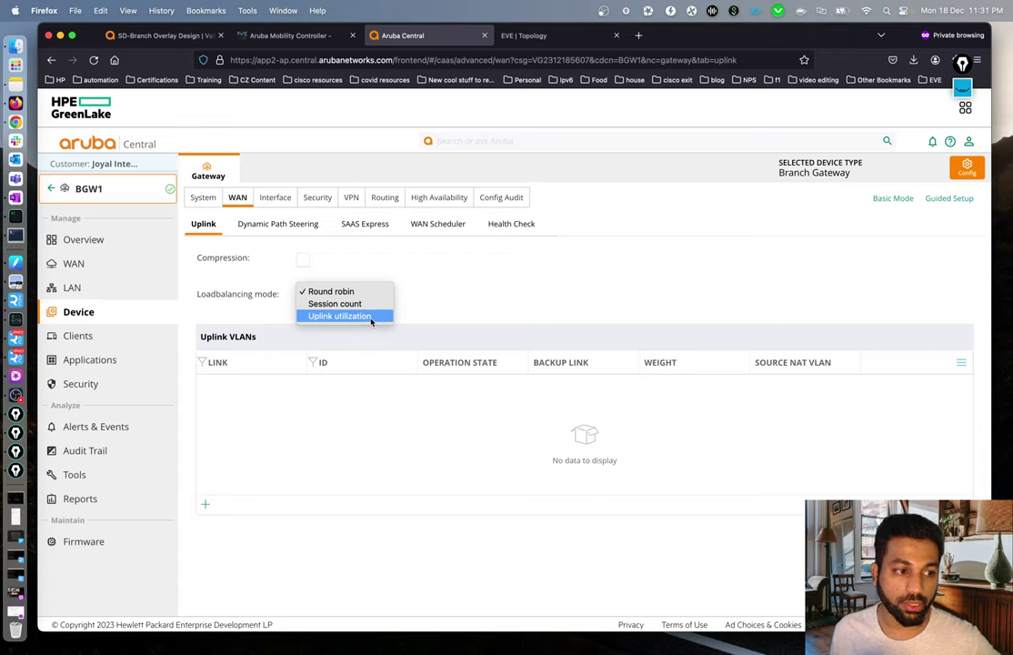
click(371, 318)
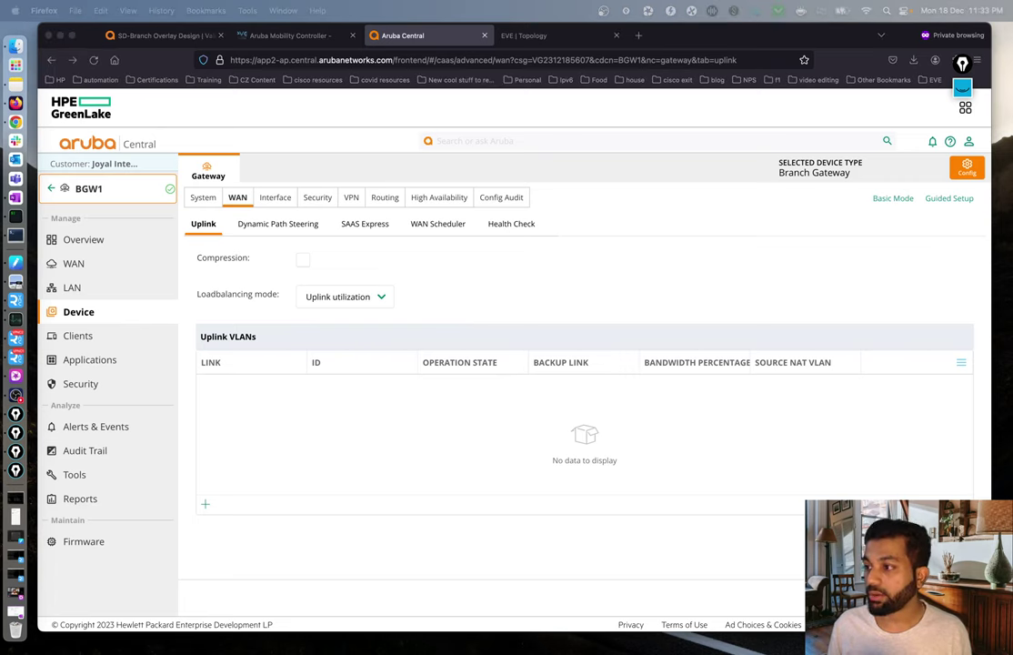
click(207, 506)
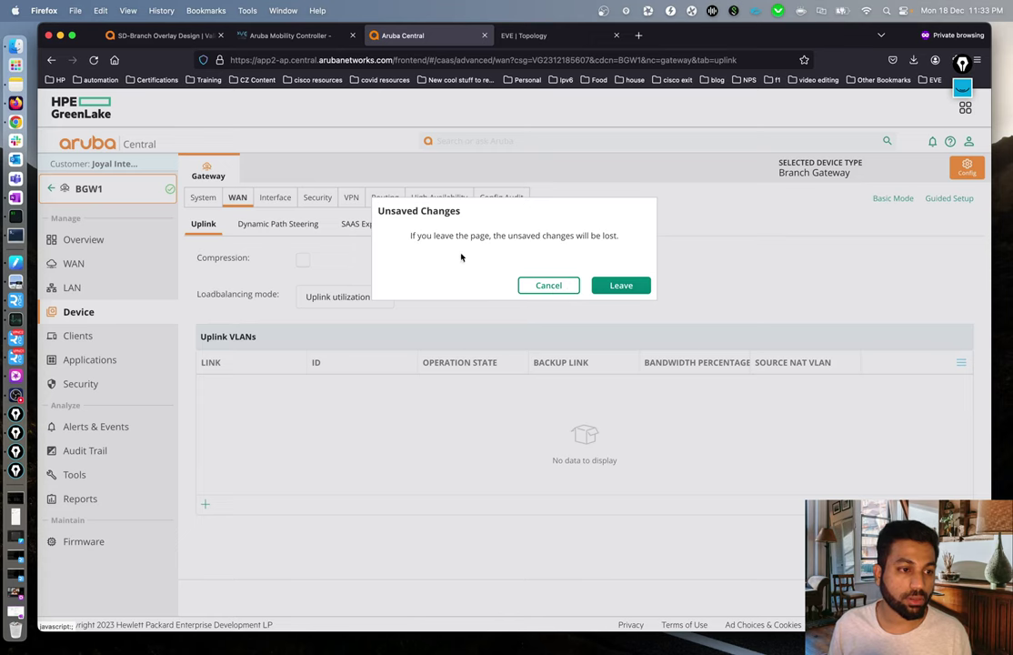
click(551, 285)
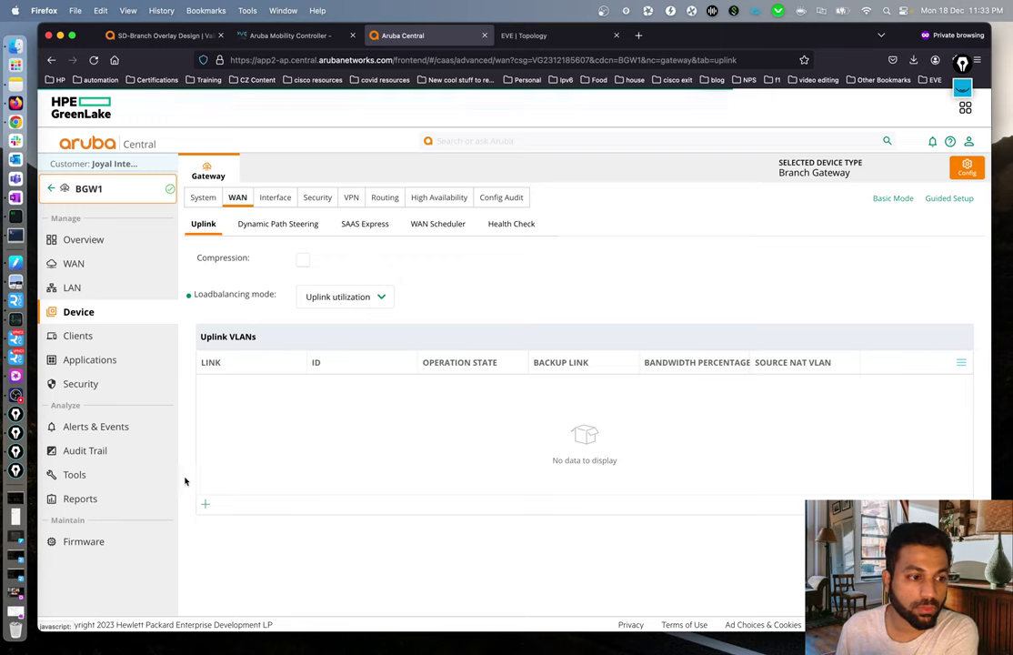
Step: Add an MPLS uplink named att on interface VLAN 3000 to BGW1 and save it
click(210, 507)
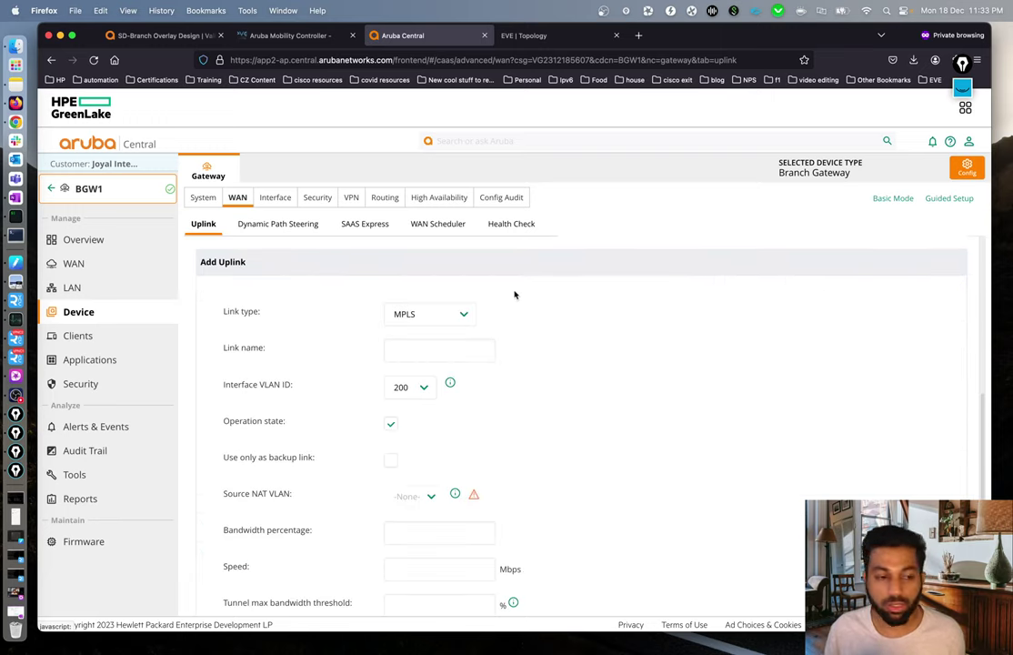
click(475, 347)
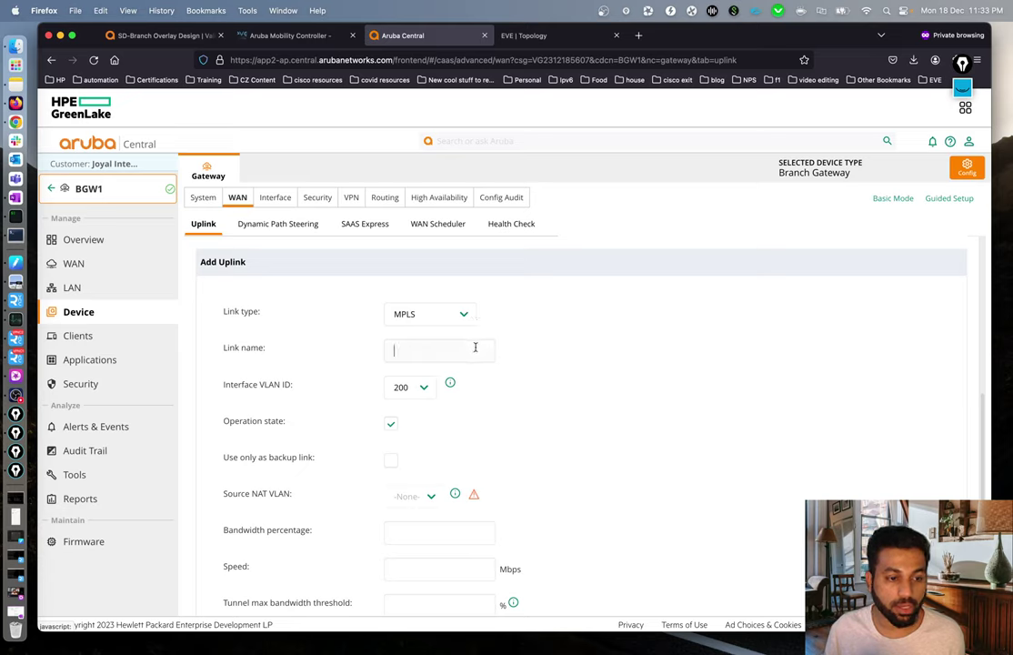
text(att)
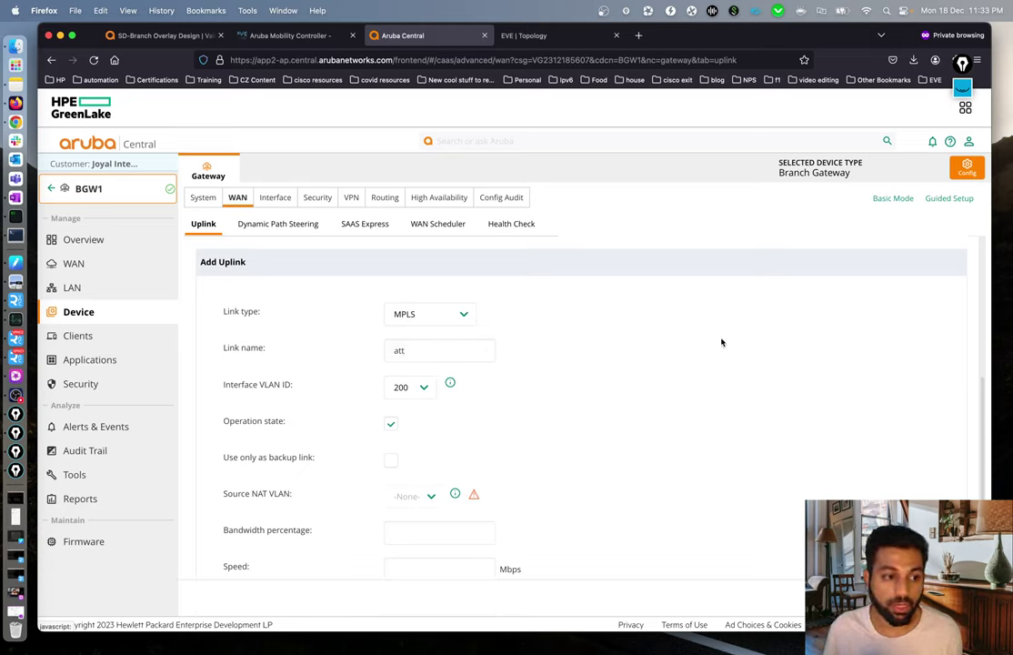
scroll(721, 343, down, 2)
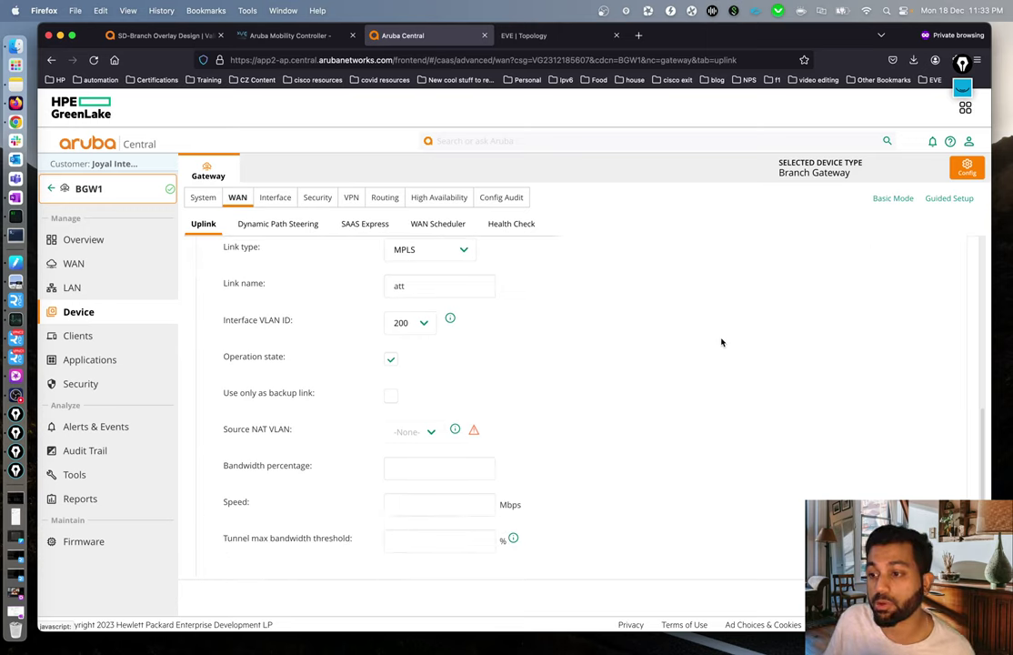
click(424, 323)
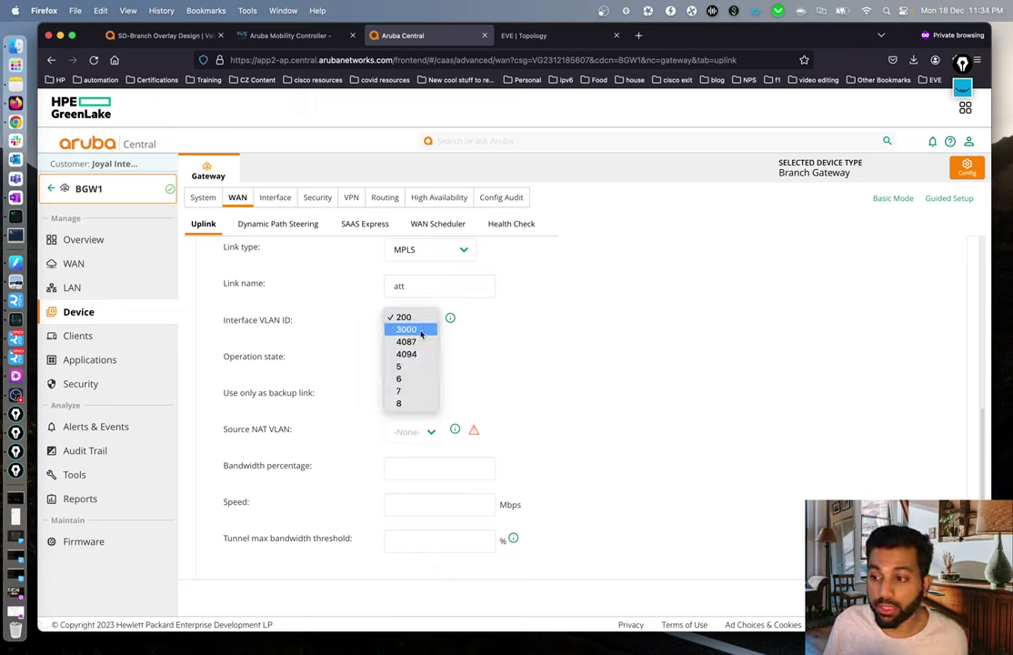
click(421, 333)
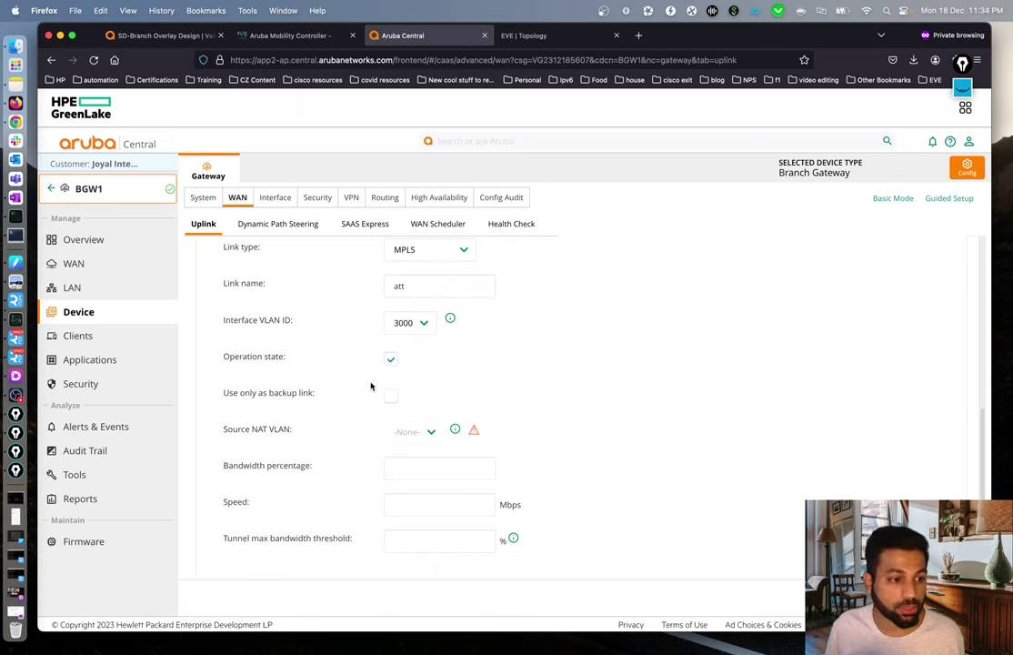
scroll(801, 380, down, 1)
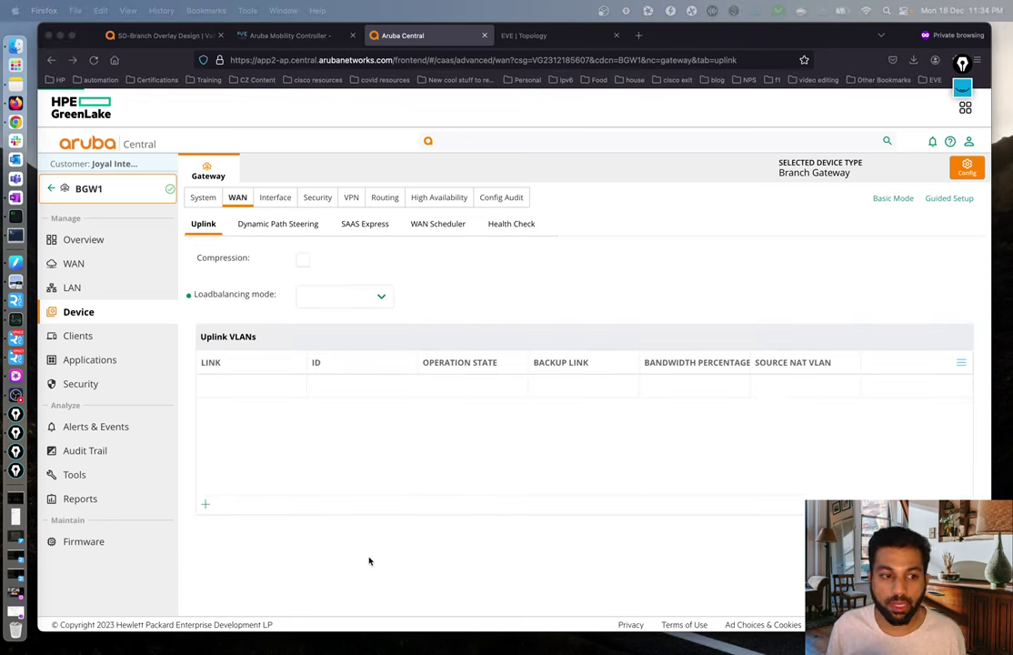
Step: Add an INET uplink named verizon on interface VLAN 4094 to BGW1 and save it
click(204, 506)
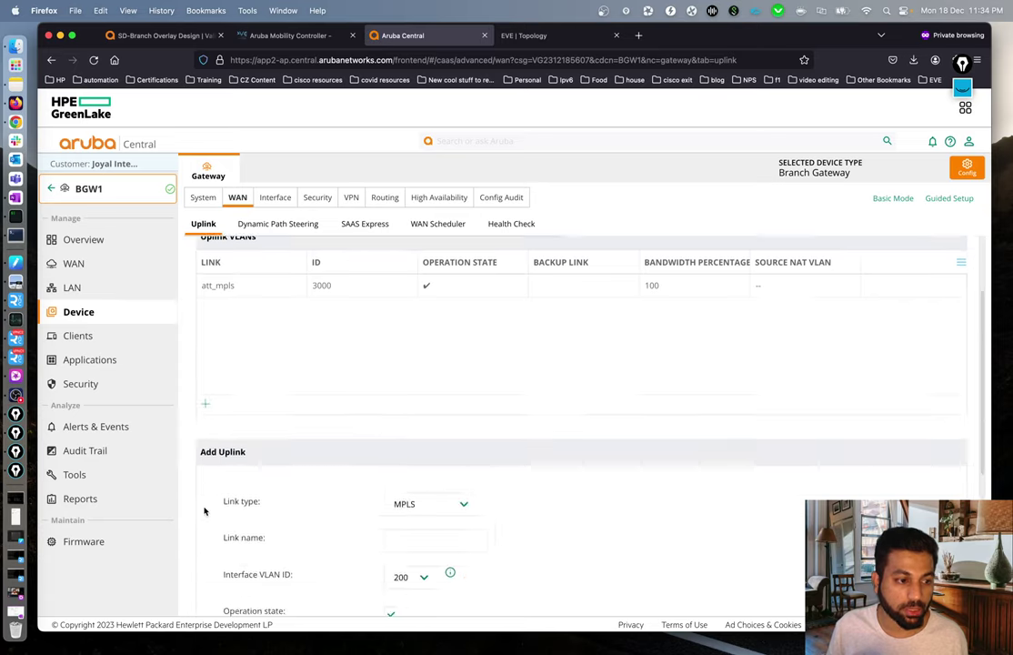
click(430, 314)
click(426, 321)
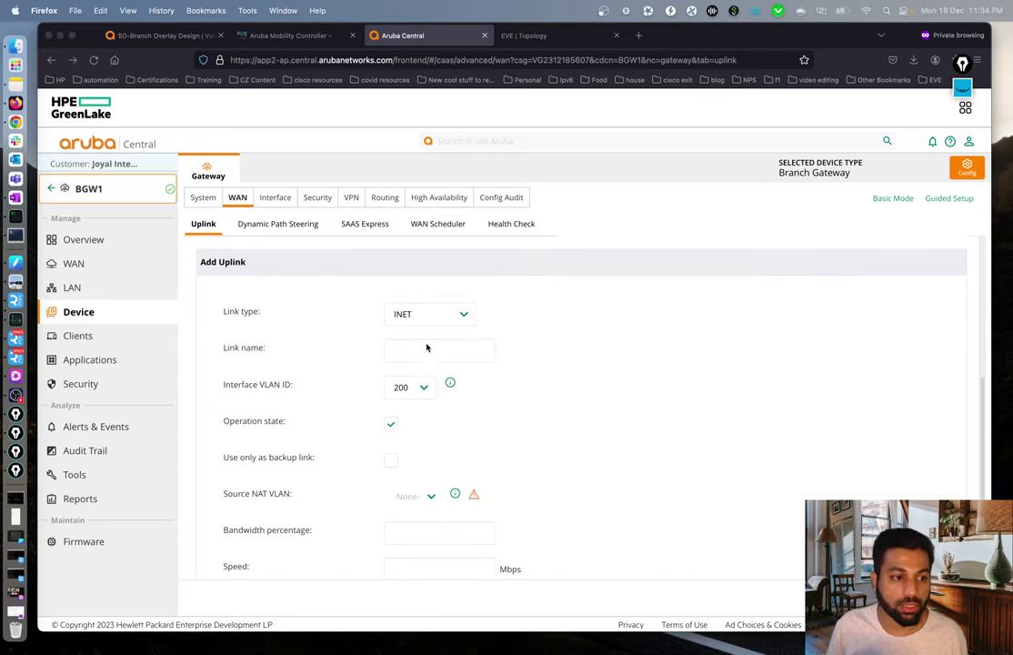
click(427, 348)
text(veri)
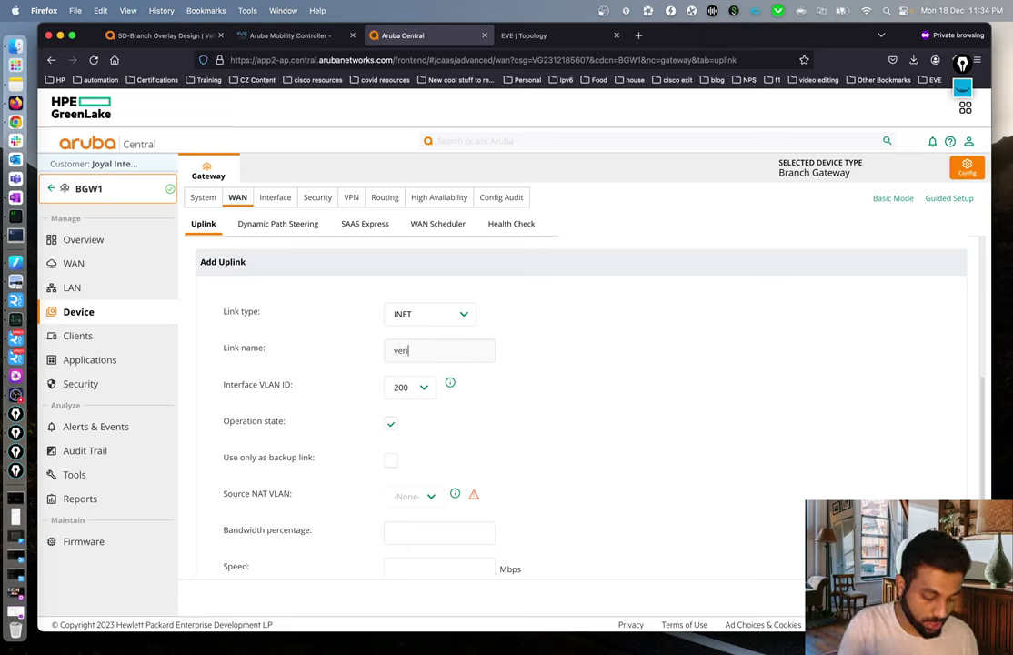
text(zon)
click(416, 389)
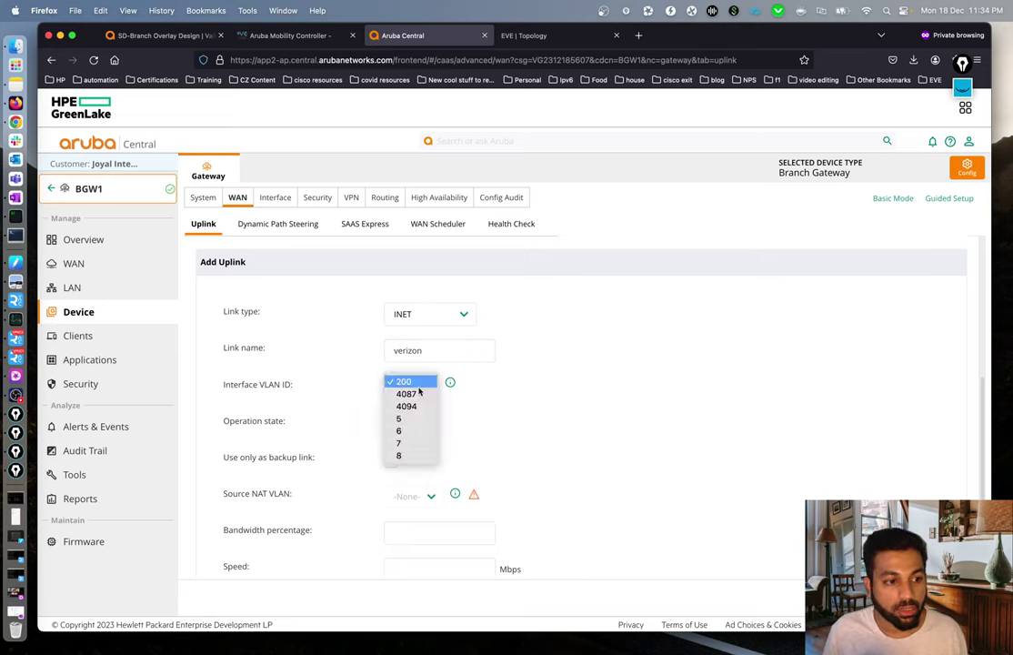
click(411, 407)
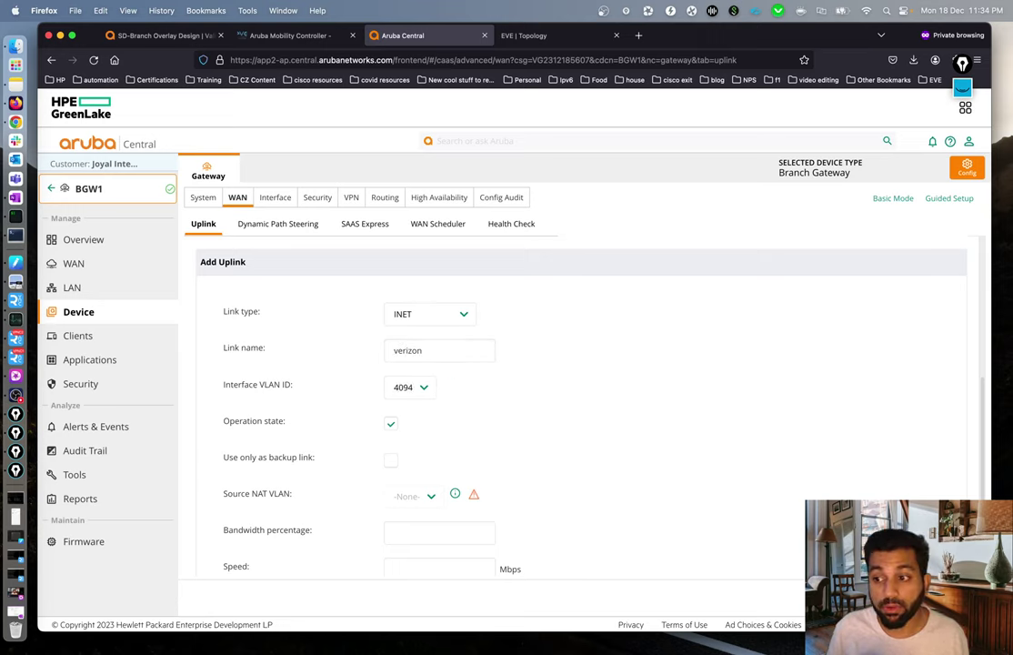
click(962, 64)
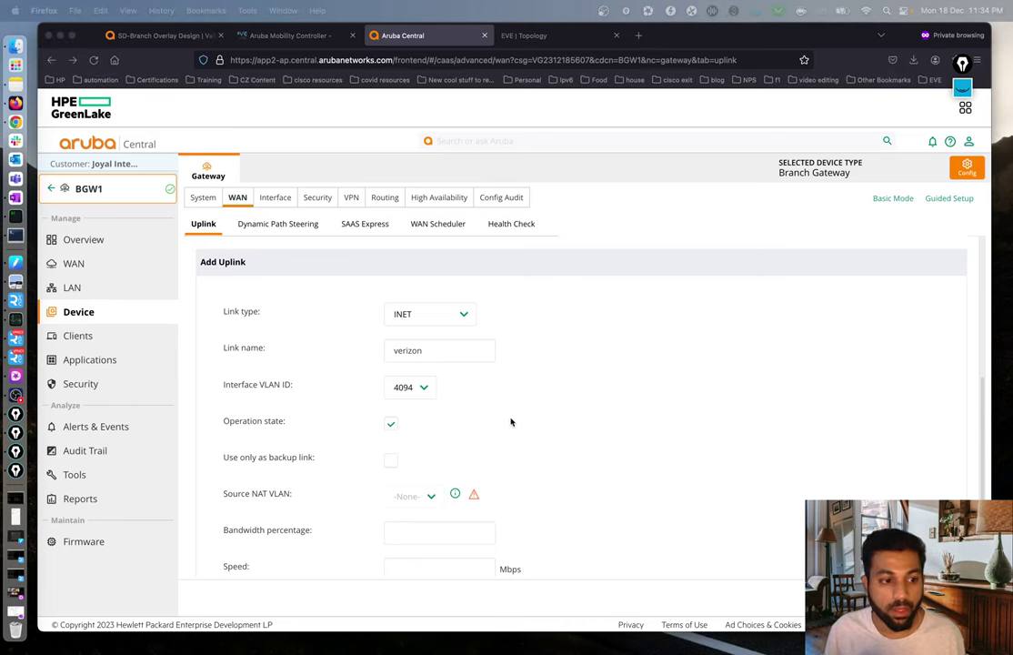
click(448, 389)
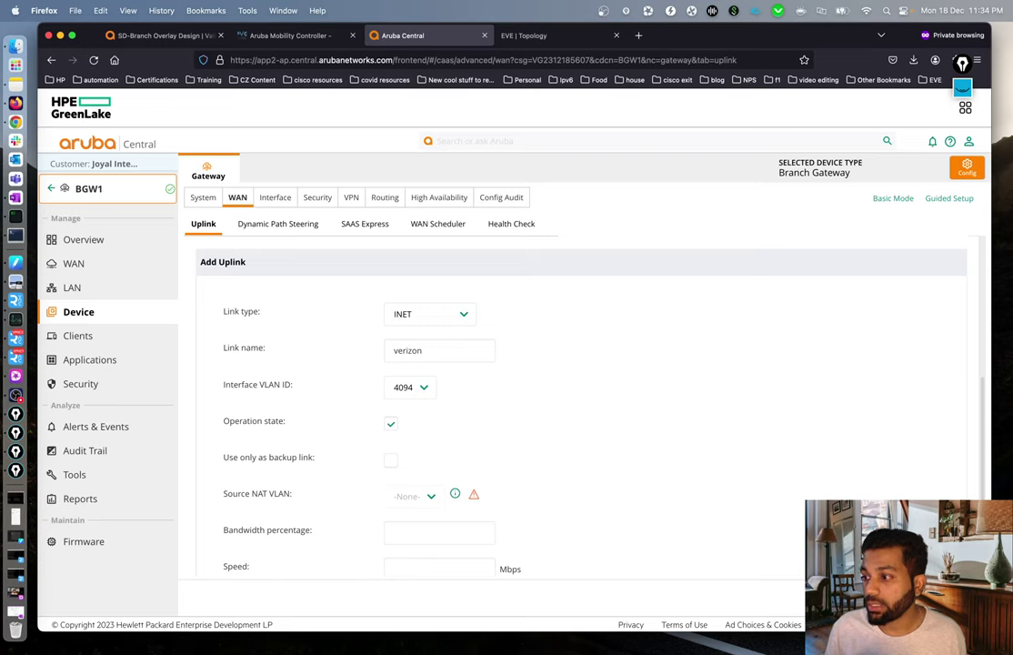
scroll(636, 455, down, 3)
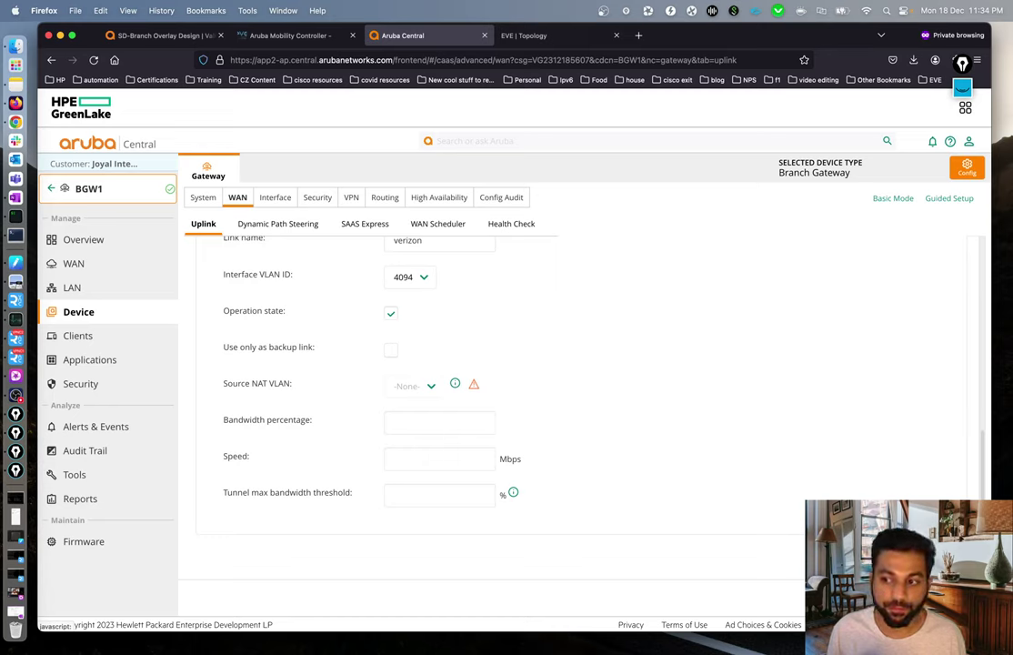
click(909, 555)
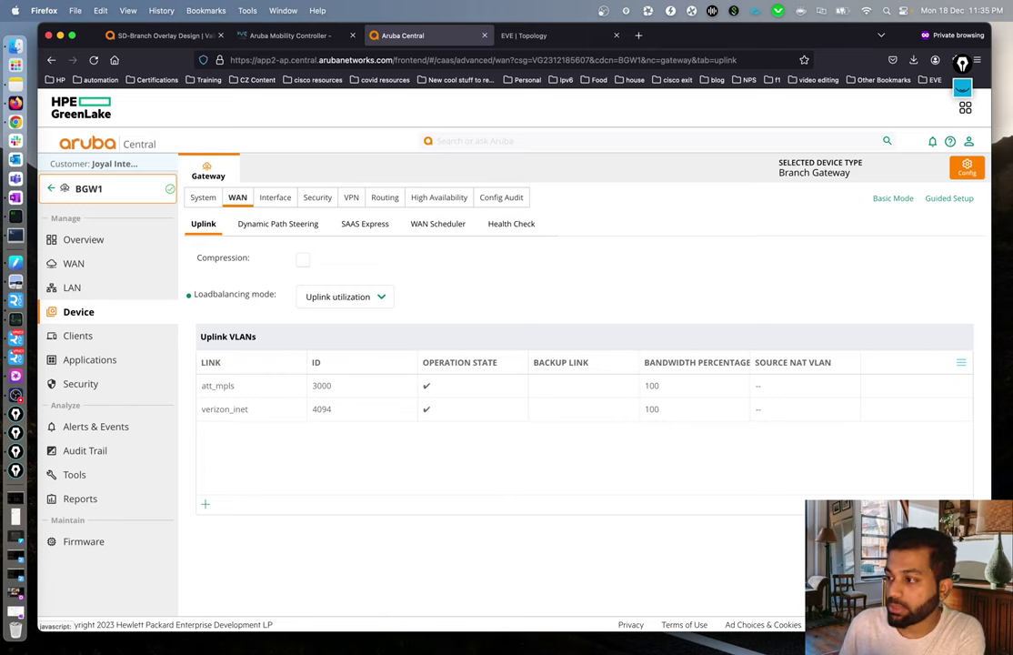
Step: Open the VPNC1-DC1 gateway from the bits-VPNC-DC1 group's gateway list and go to its WAN uplink configuration
click(962, 64)
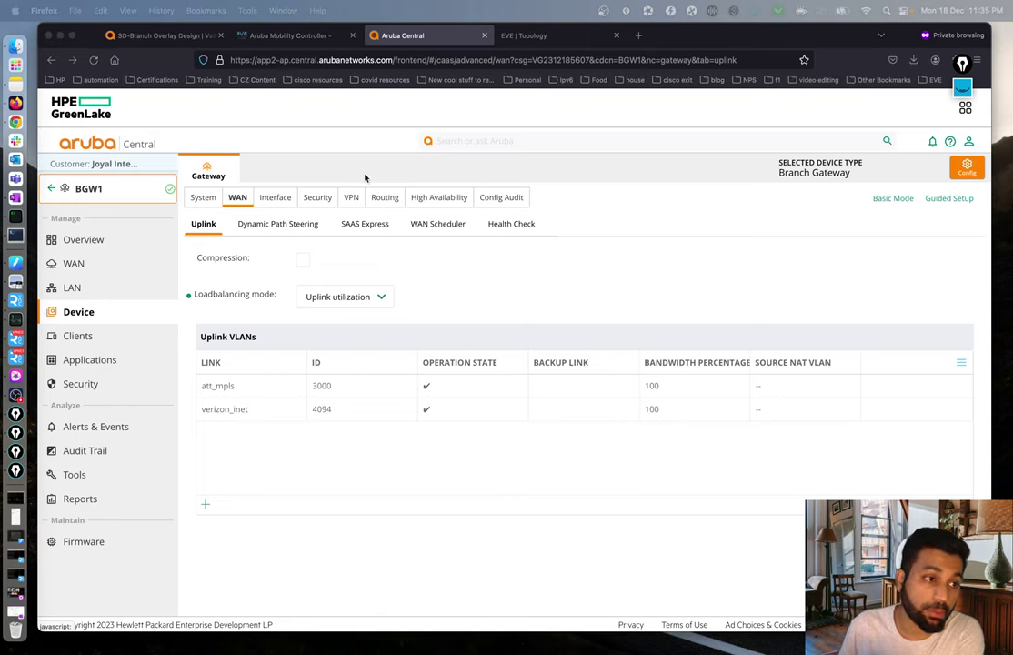
click(313, 123)
click(107, 202)
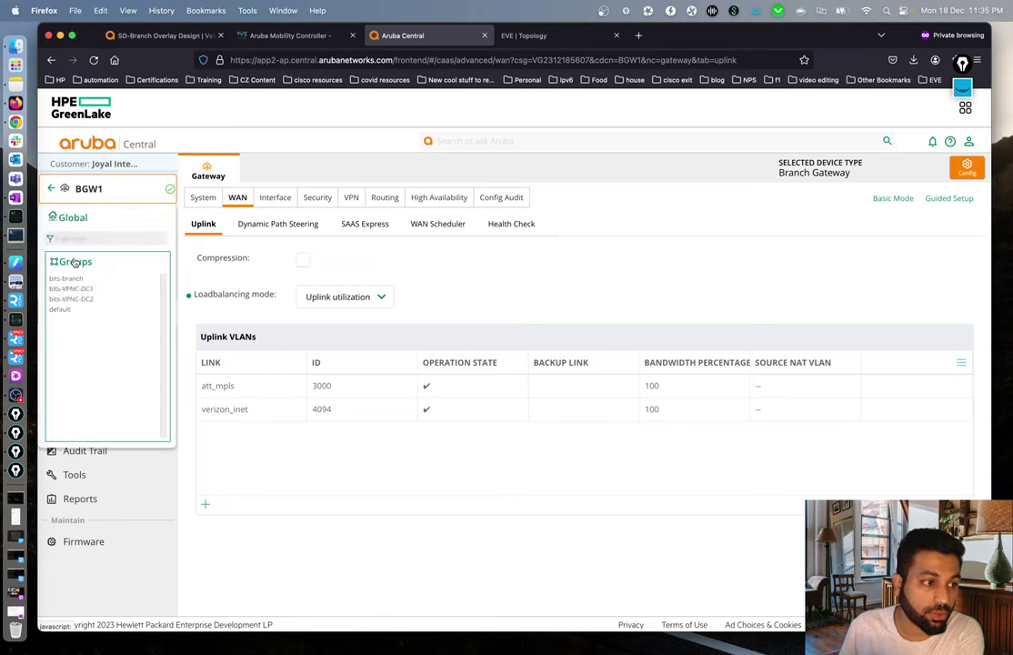
click(70, 290)
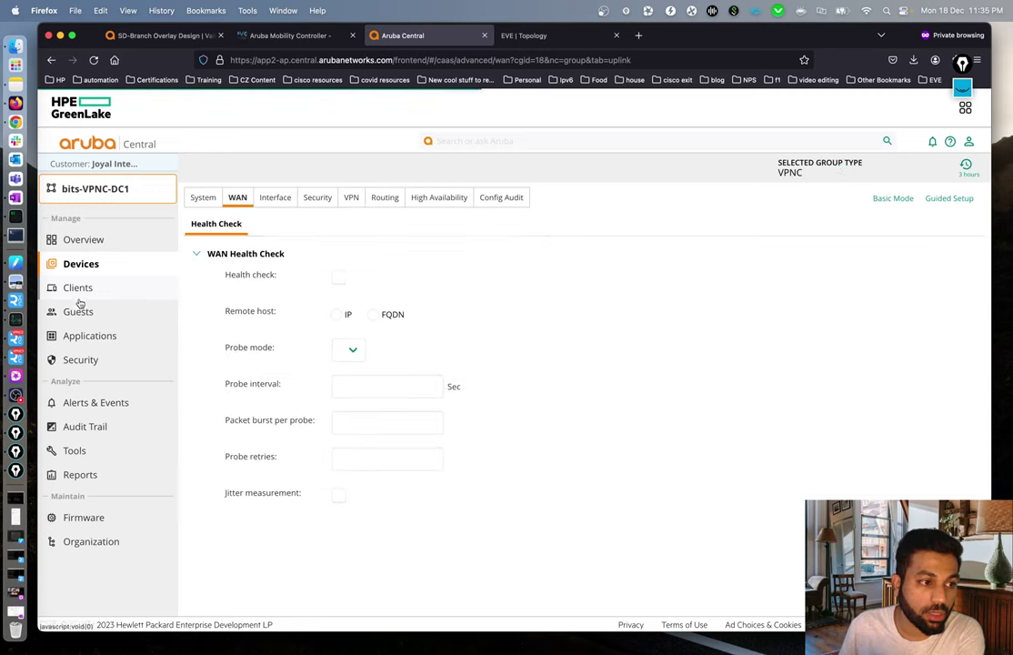
click(929, 167)
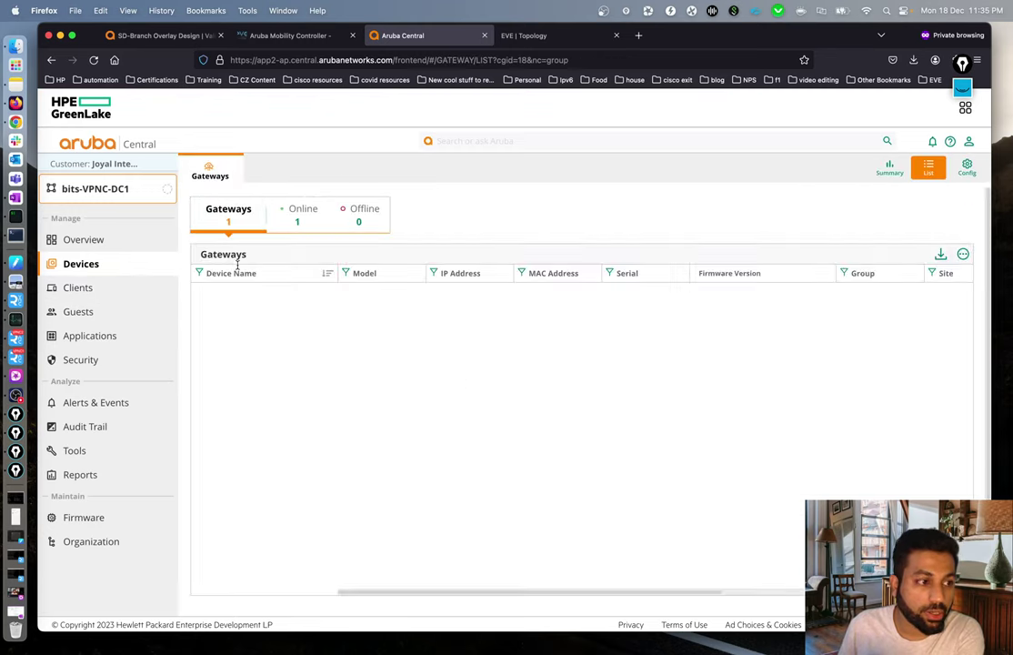
click(233, 293)
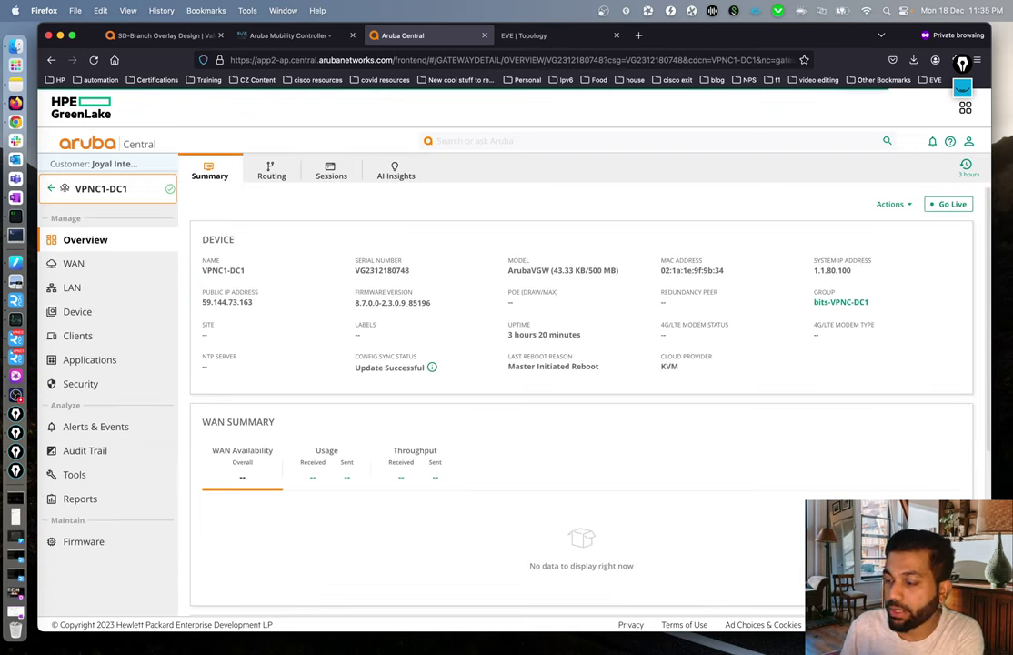
click(105, 315)
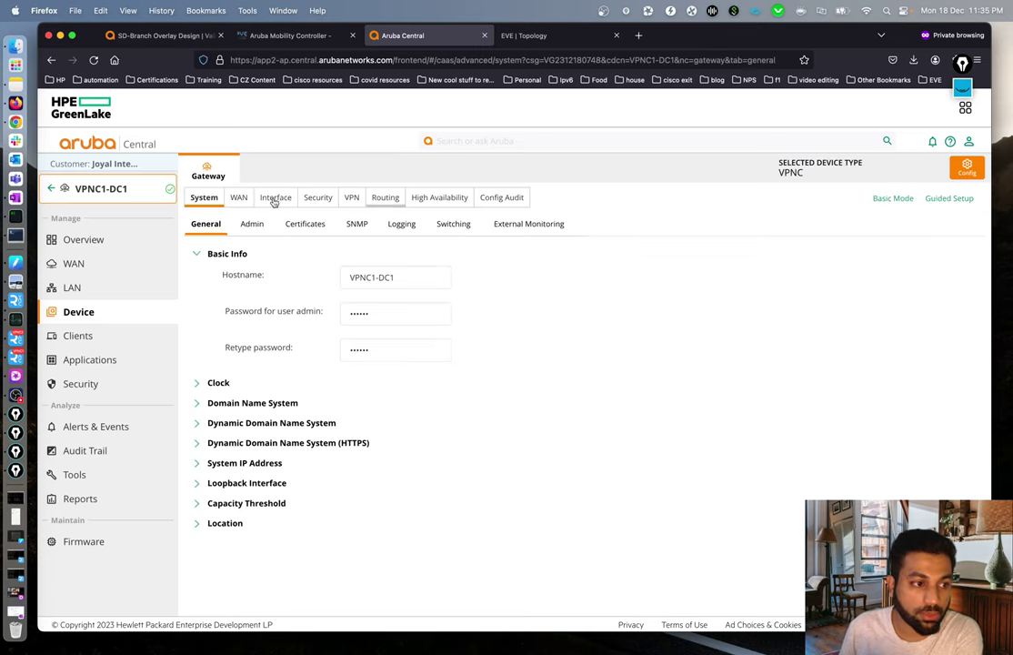
click(240, 200)
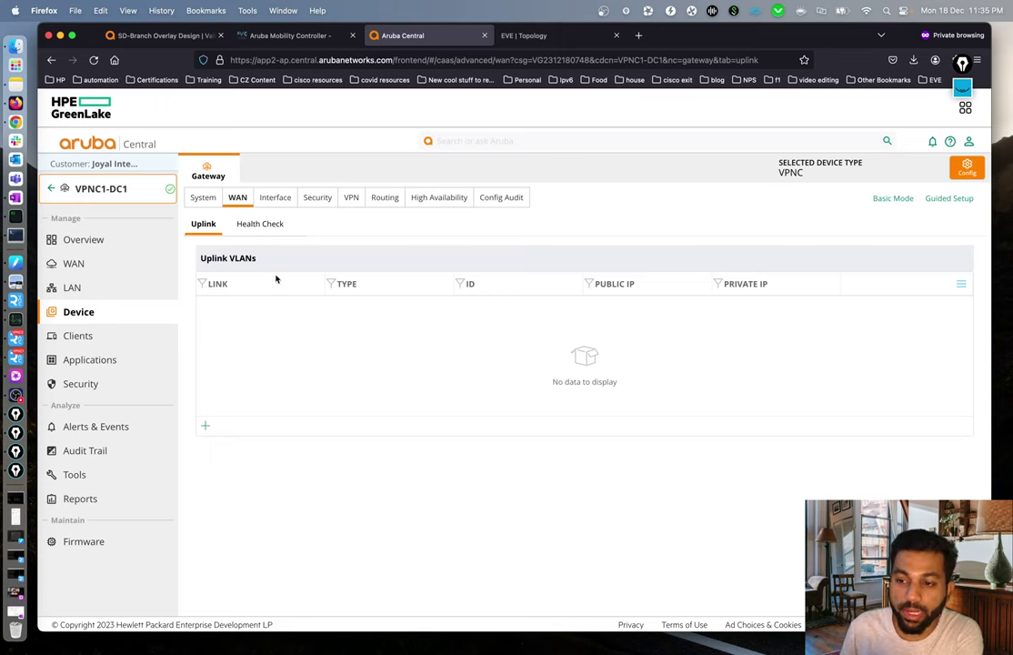
Step: Add an MPLS uplink named att on interface VLAN 3100 to VPNC1-DC1 and save it
click(205, 426)
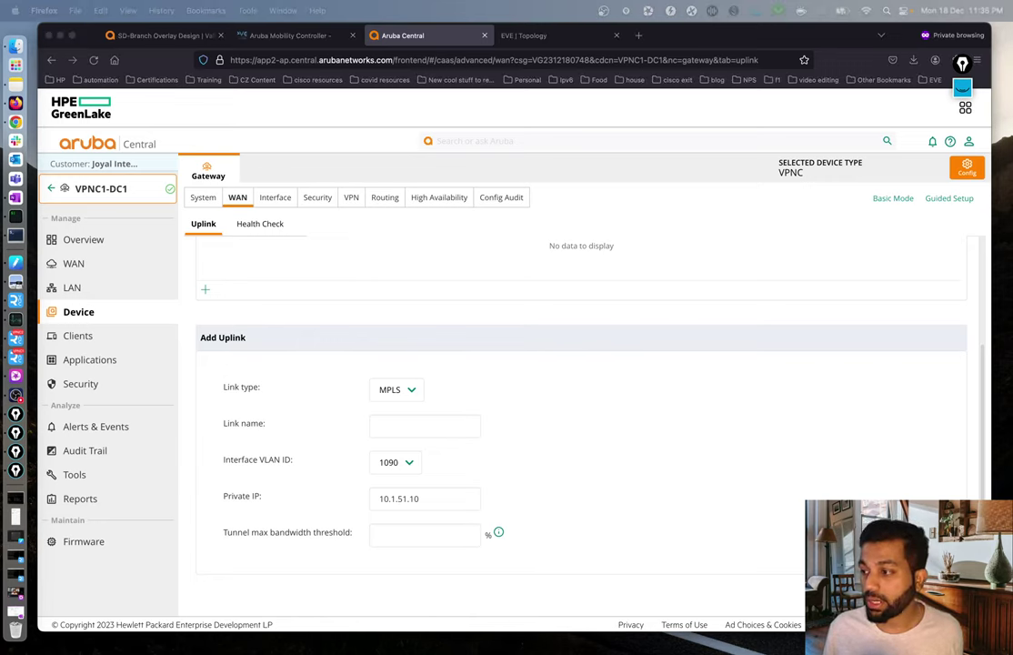
click(380, 425)
text(att)
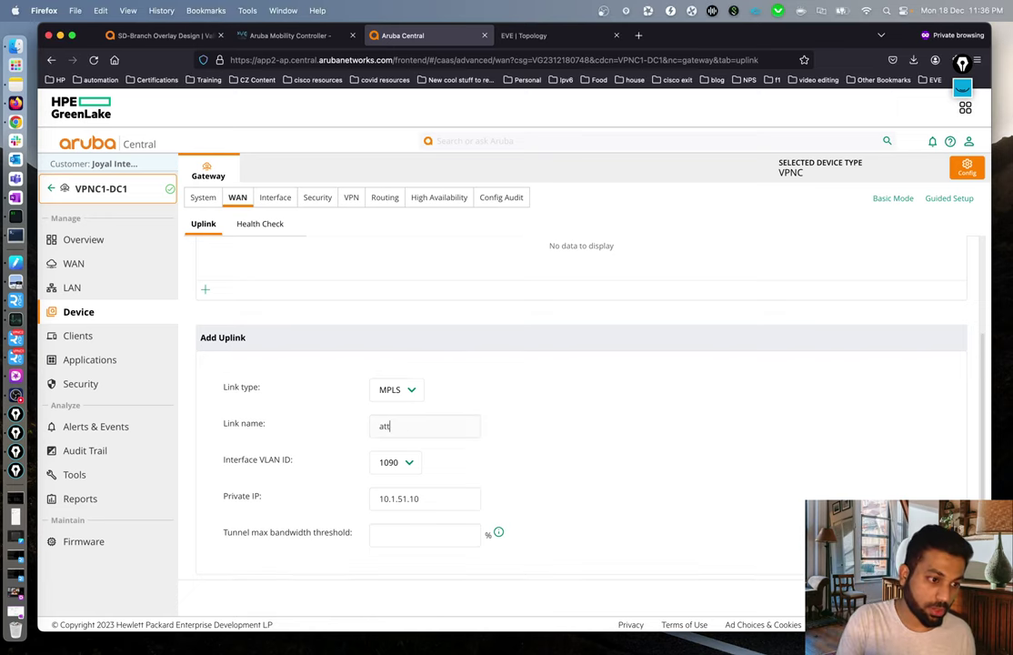
scroll(482, 427, down, 1)
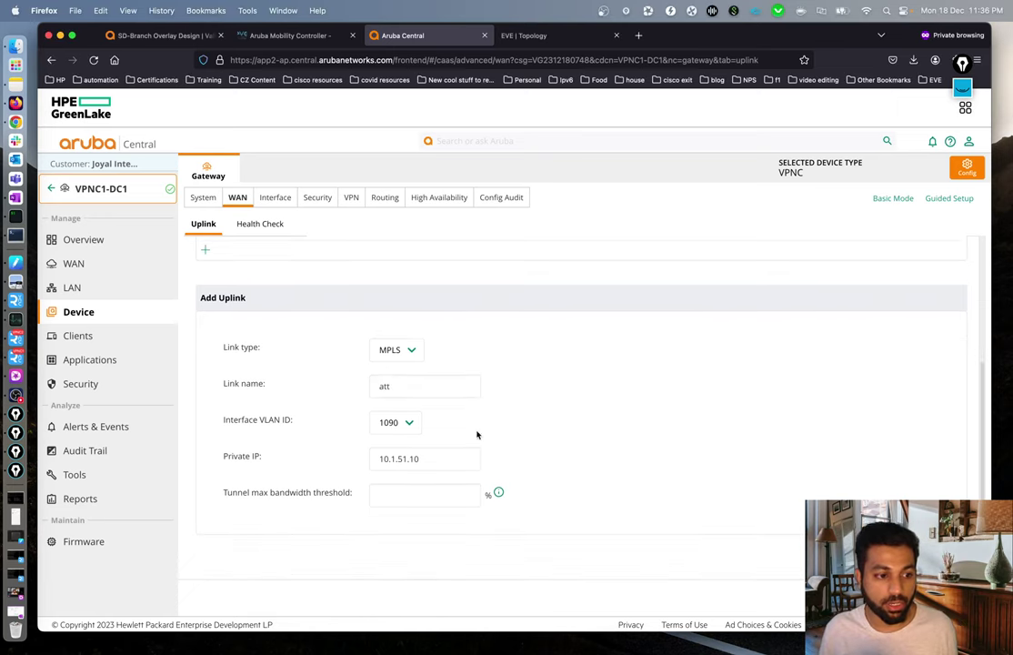
click(407, 426)
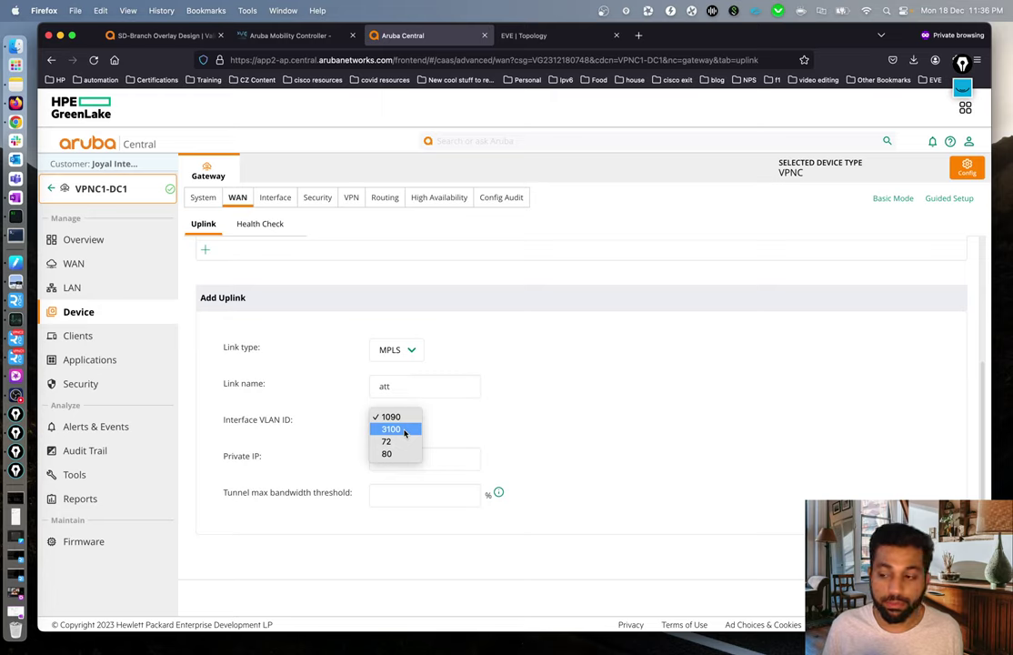
click(404, 430)
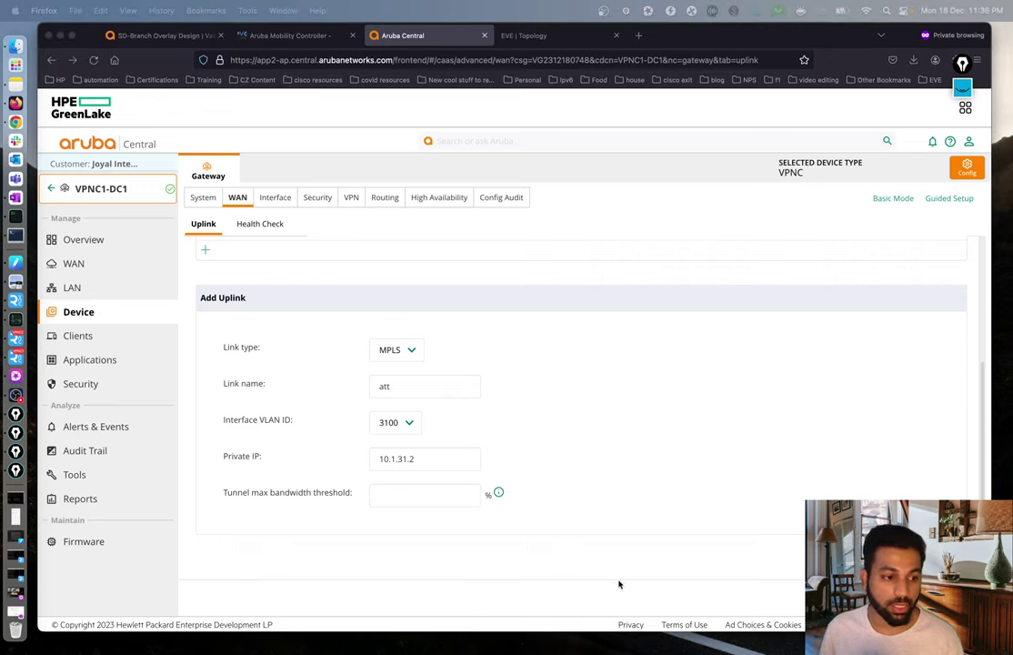
click(646, 567)
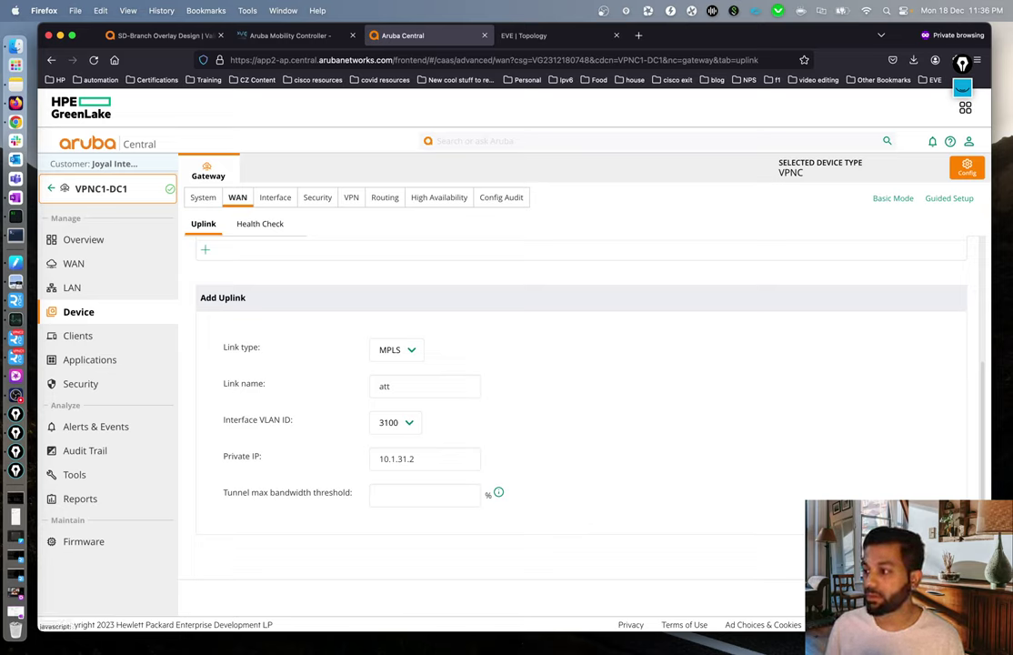
click(391, 561)
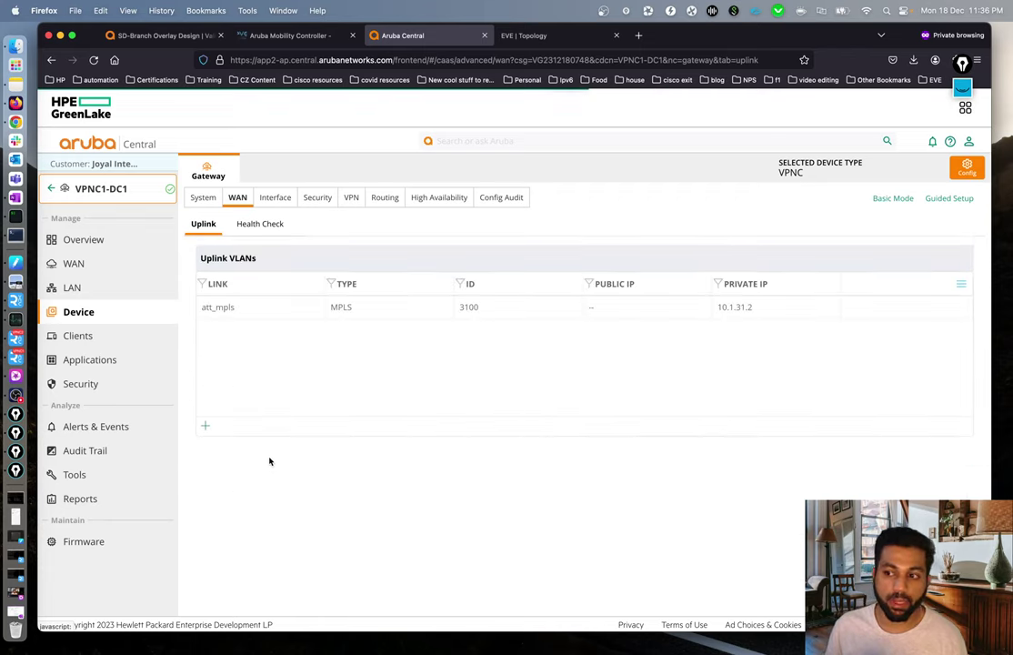
Step: Start a second uplink on VPNC1-DC1 with link type INET and link name verizon, keeping interface VLAN 1090
click(203, 427)
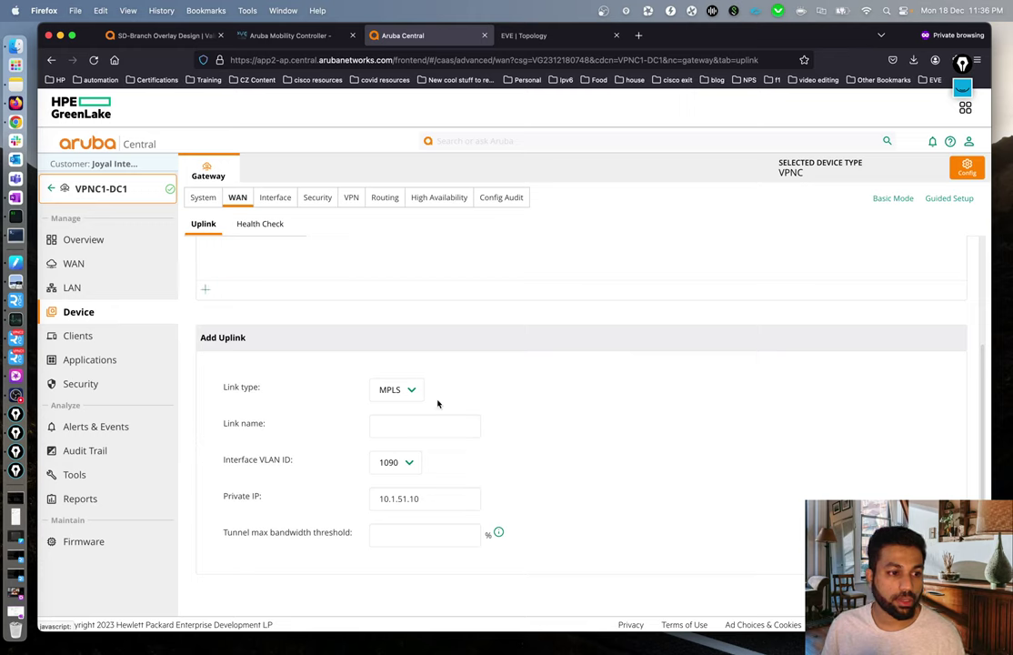
click(385, 387)
click(390, 396)
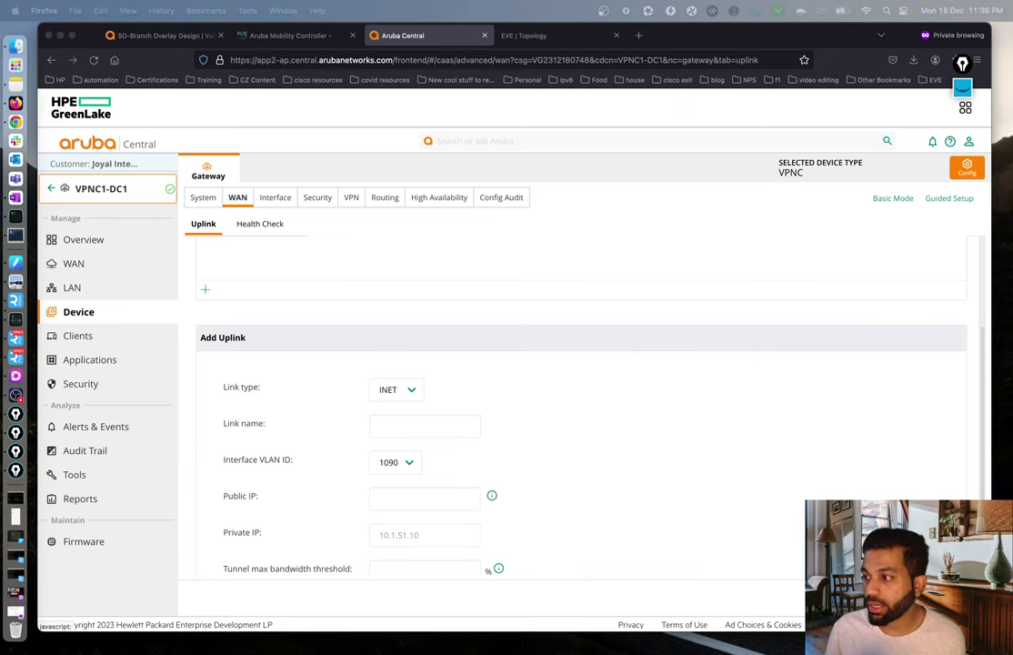
click(414, 425)
text(ve)
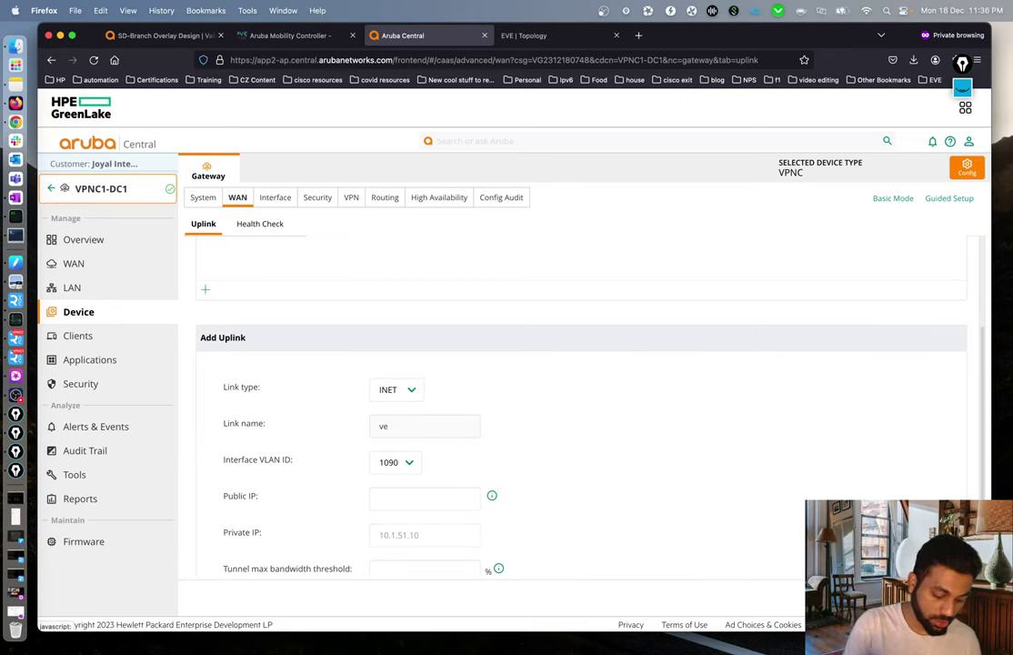
text(rizon)
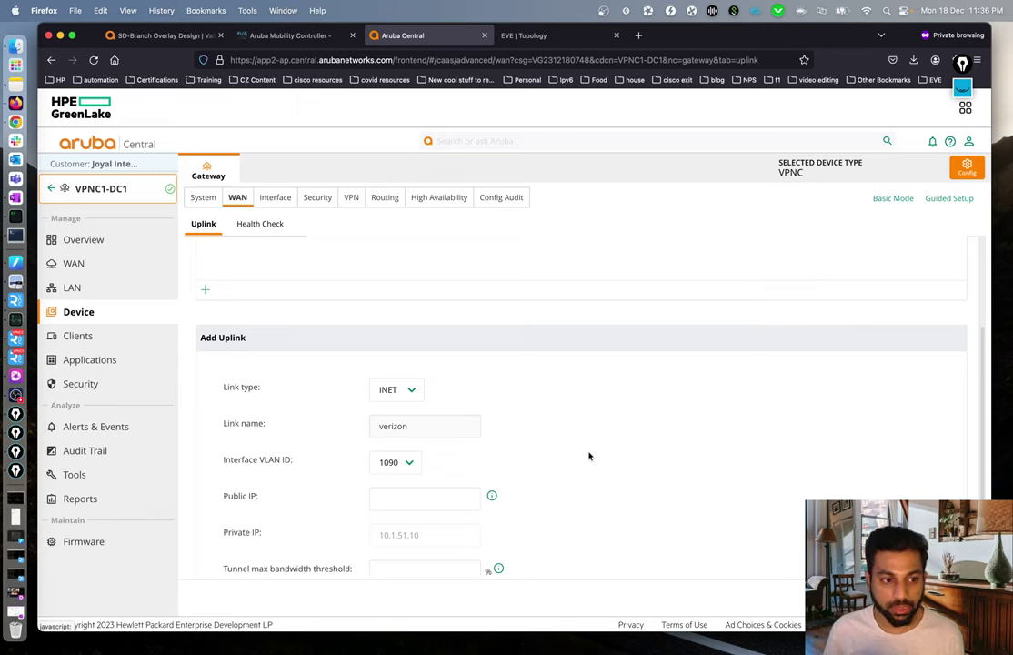
scroll(596, 451, down, 2)
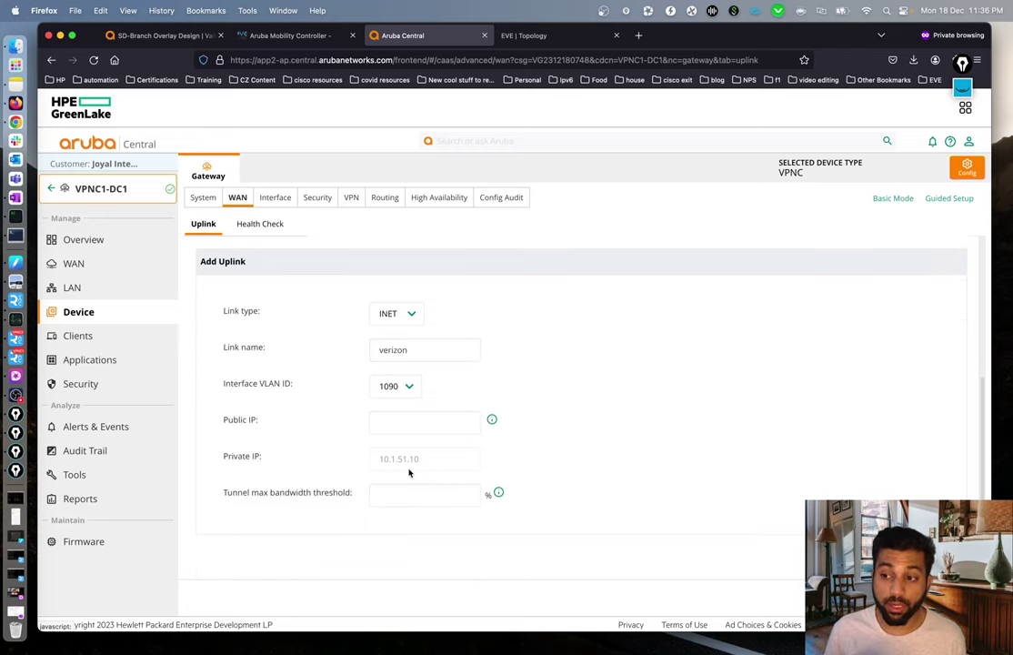
click(962, 64)
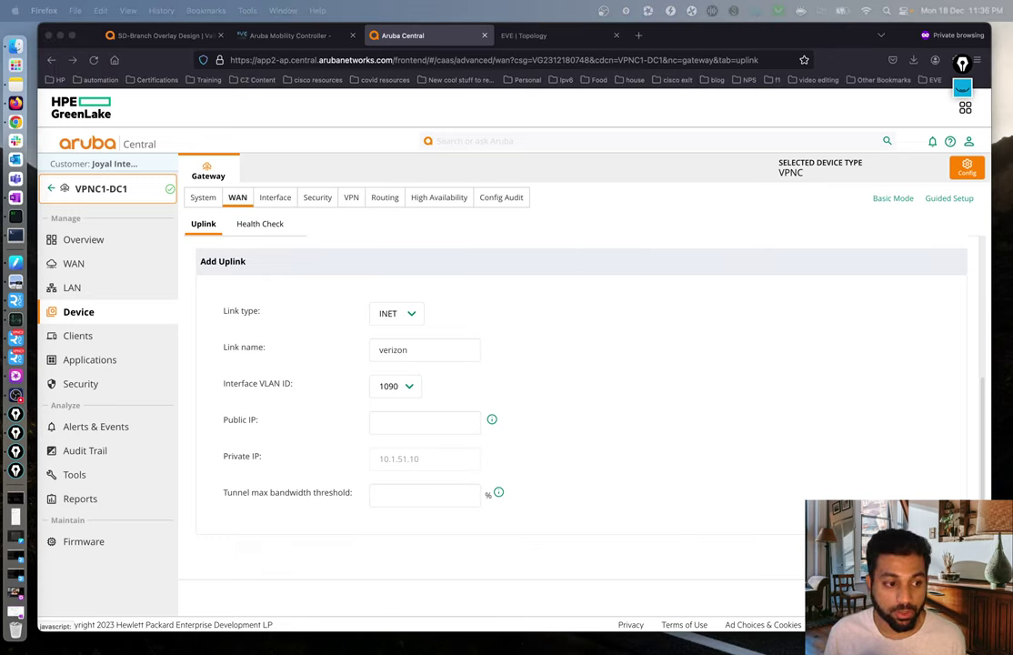
Step: Copy the static NAT public address from the DC1-Internet router's terminal session and set the verizon uplink's public IP to 192.168.1.3
click(422, 423)
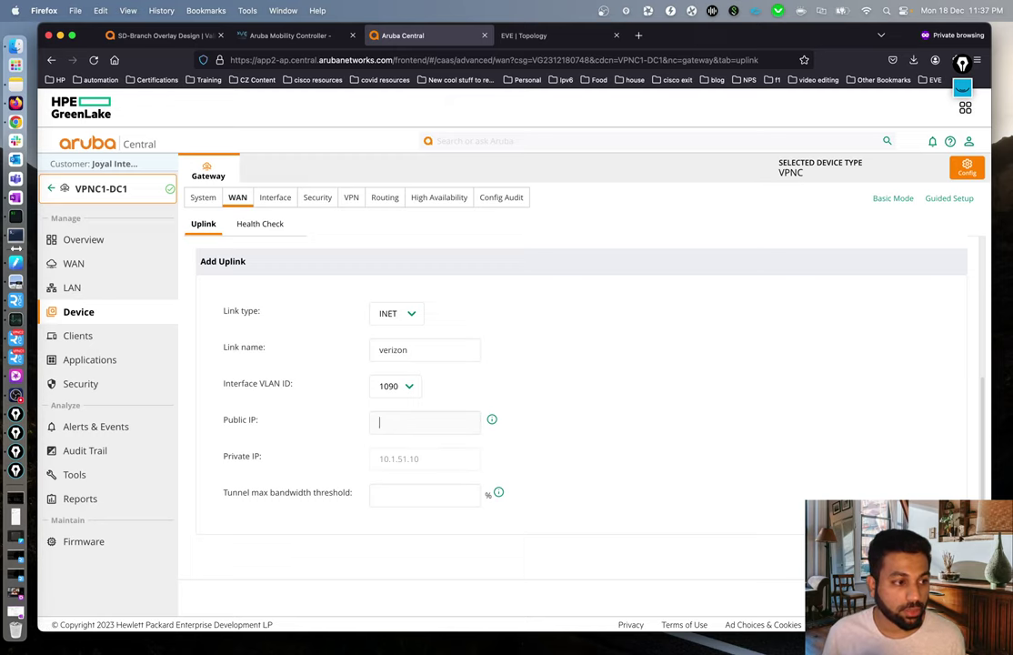
click(15, 220)
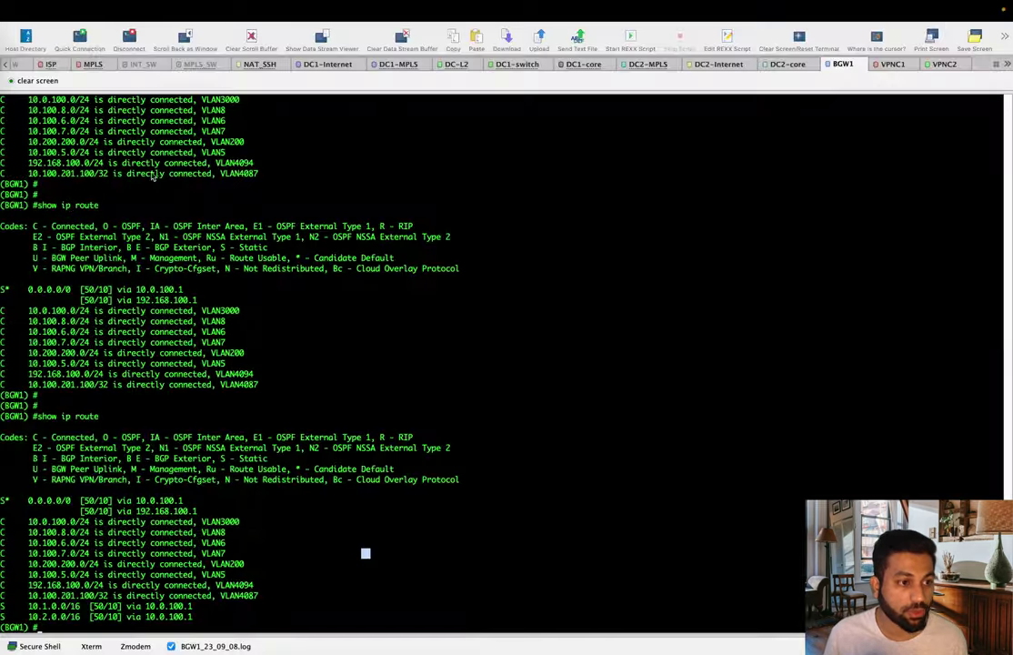
click(326, 64)
scroll(455, 209, up, 3)
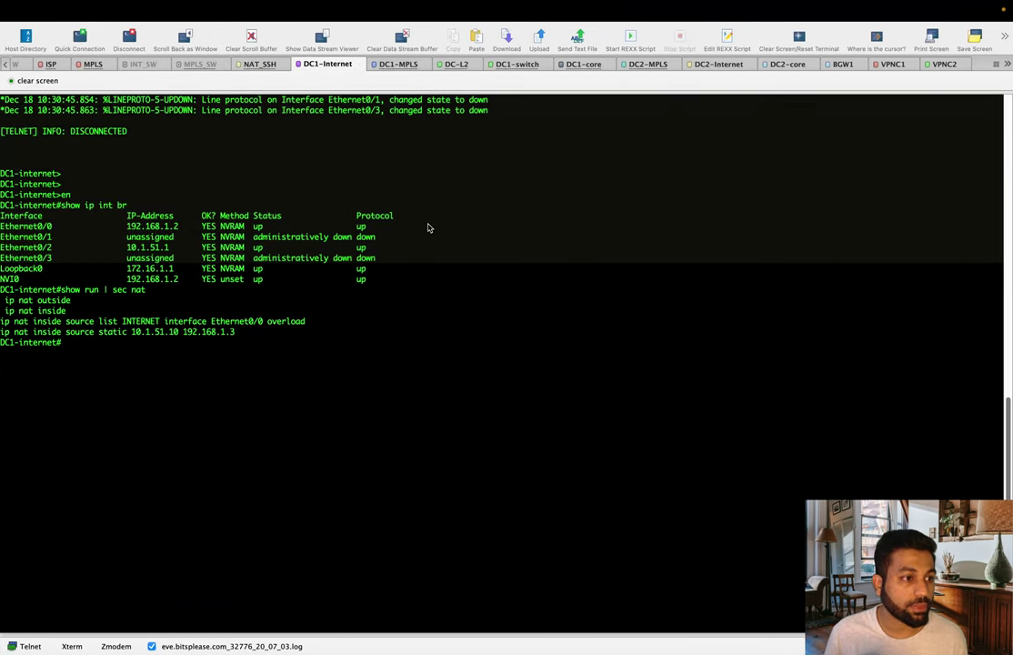
drag(130, 331, 266, 334)
key(super+c)
click(182, 336)
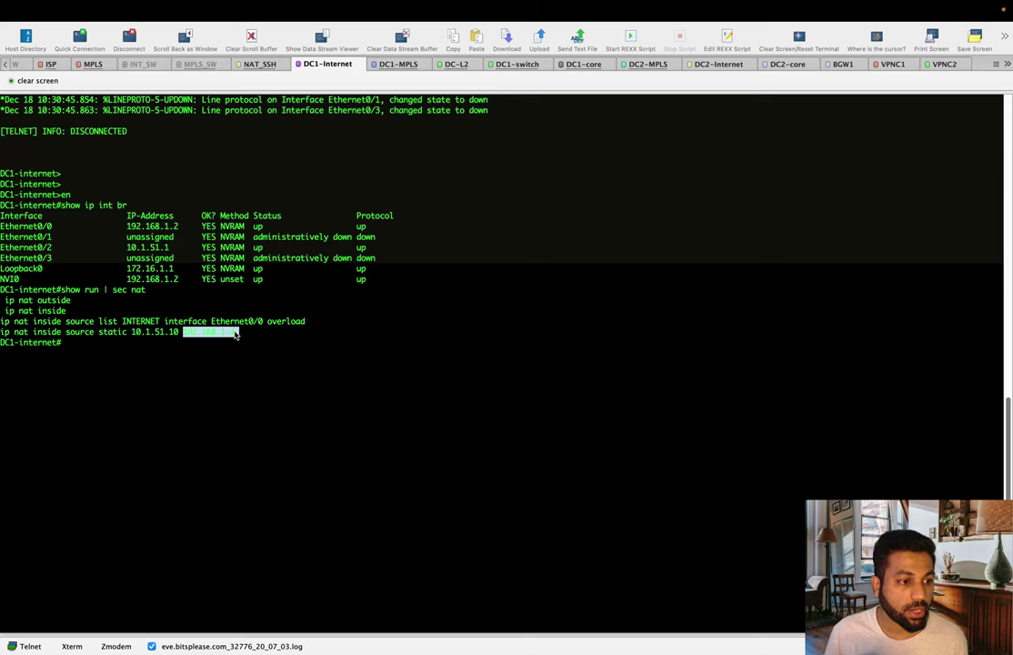
key(ctrl+Left)
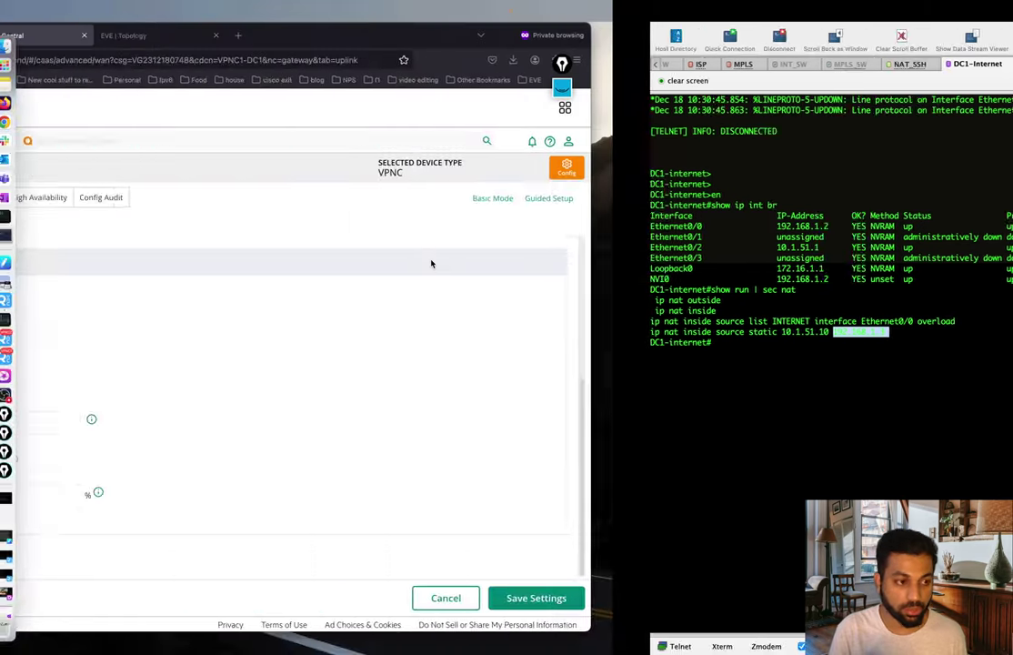
key(super+v)
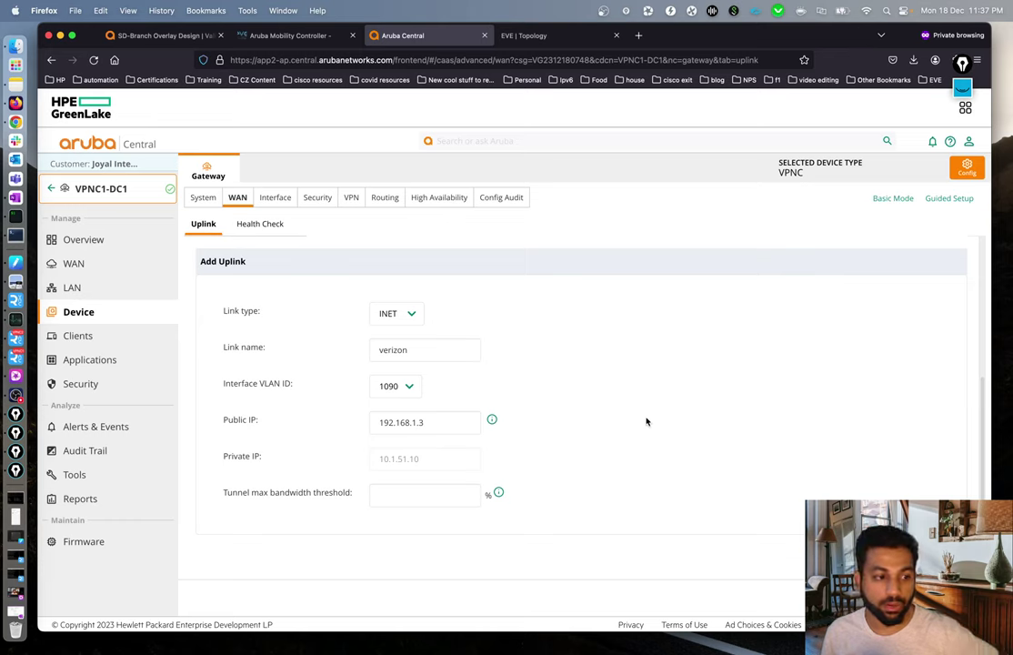
Step: Save the verizon INET uplink on VPNC1-DC1
mouse_move(491, 420)
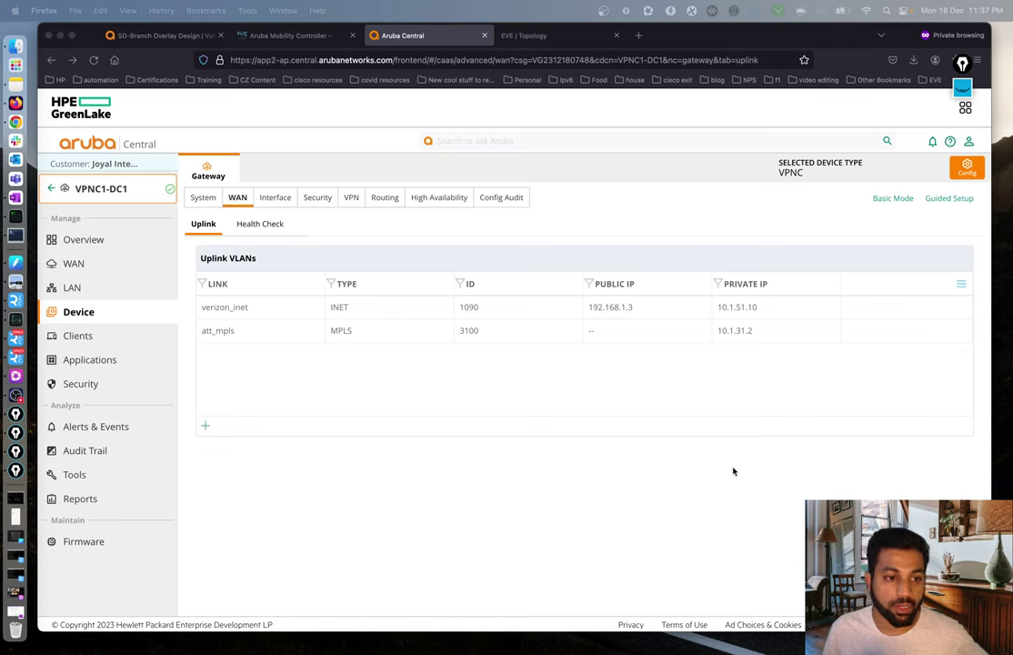
click(819, 478)
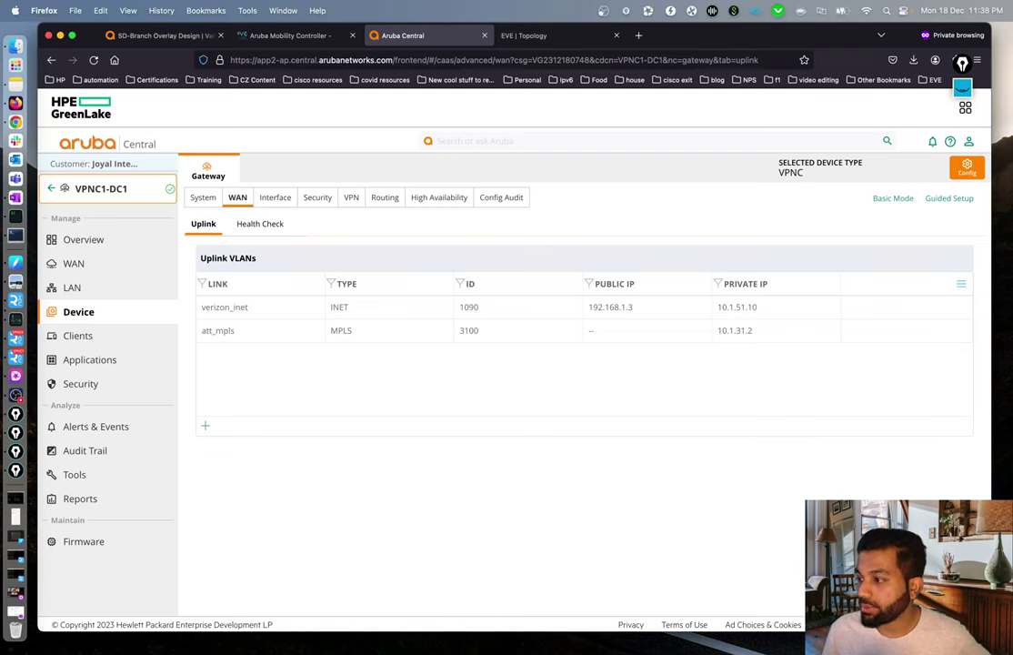
Step: Open the VPNC2-DC2 gateway from the bits-VPNC-DC2 group's gateway list and go to its WAN uplink configuration
click(94, 182)
click(82, 300)
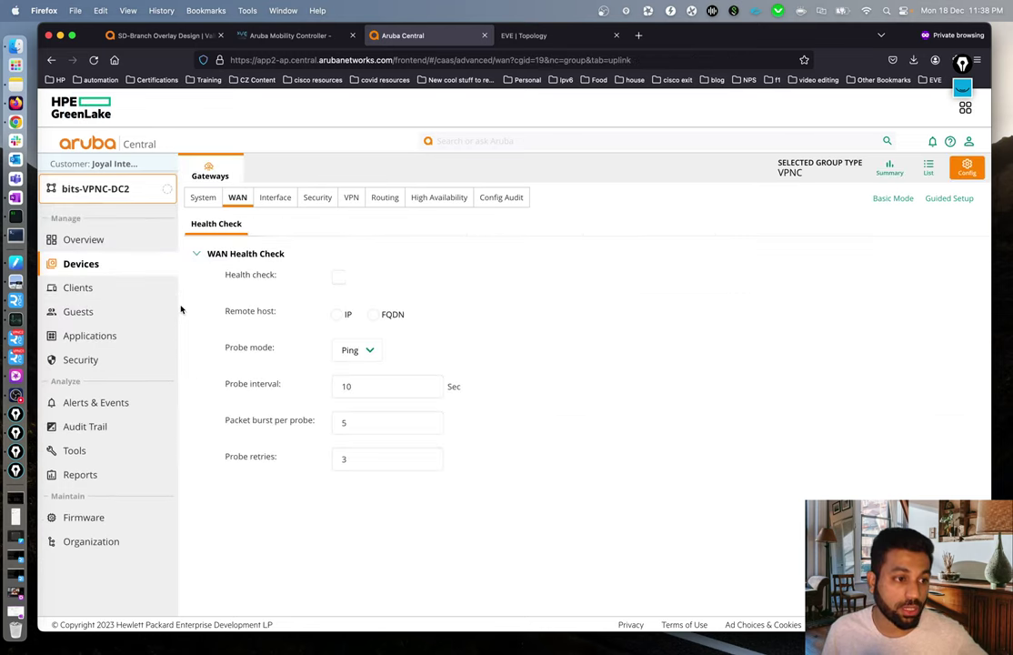
click(927, 168)
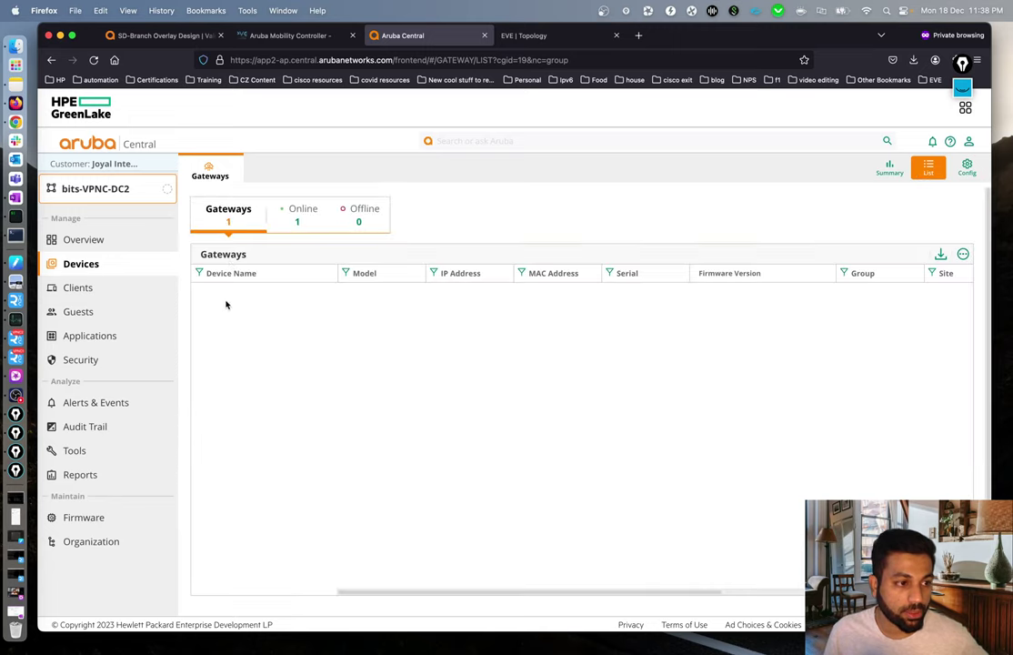
click(230, 293)
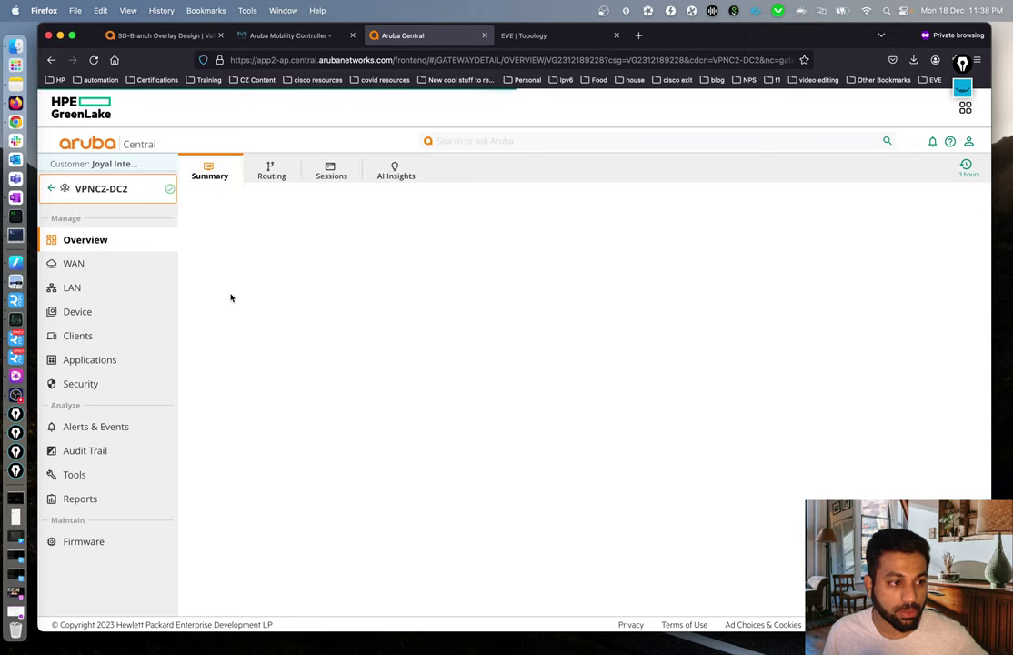
click(106, 310)
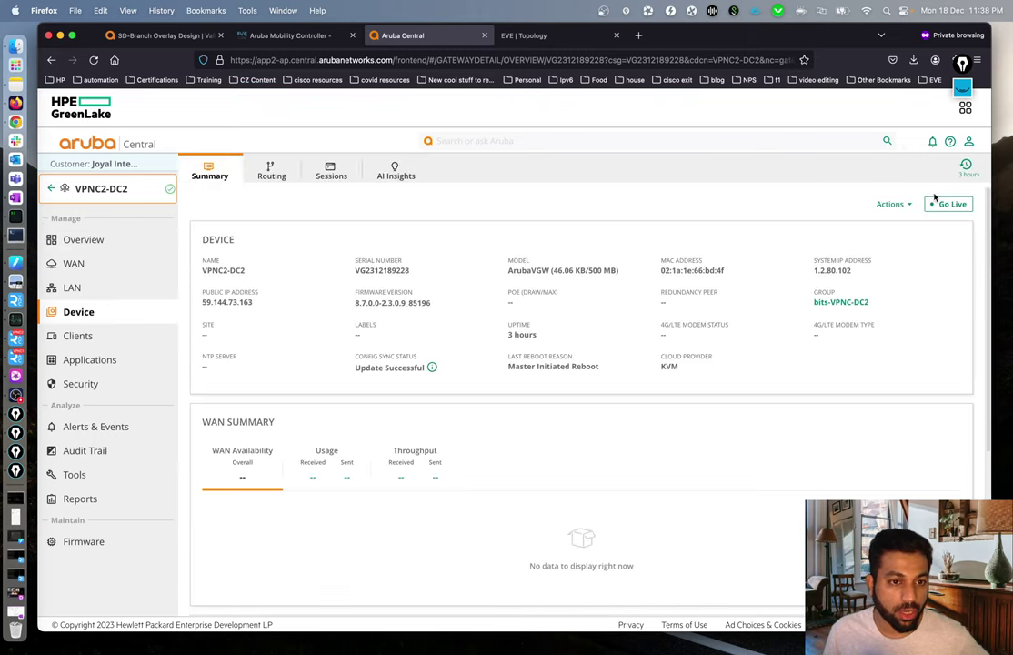
click(89, 289)
click(92, 312)
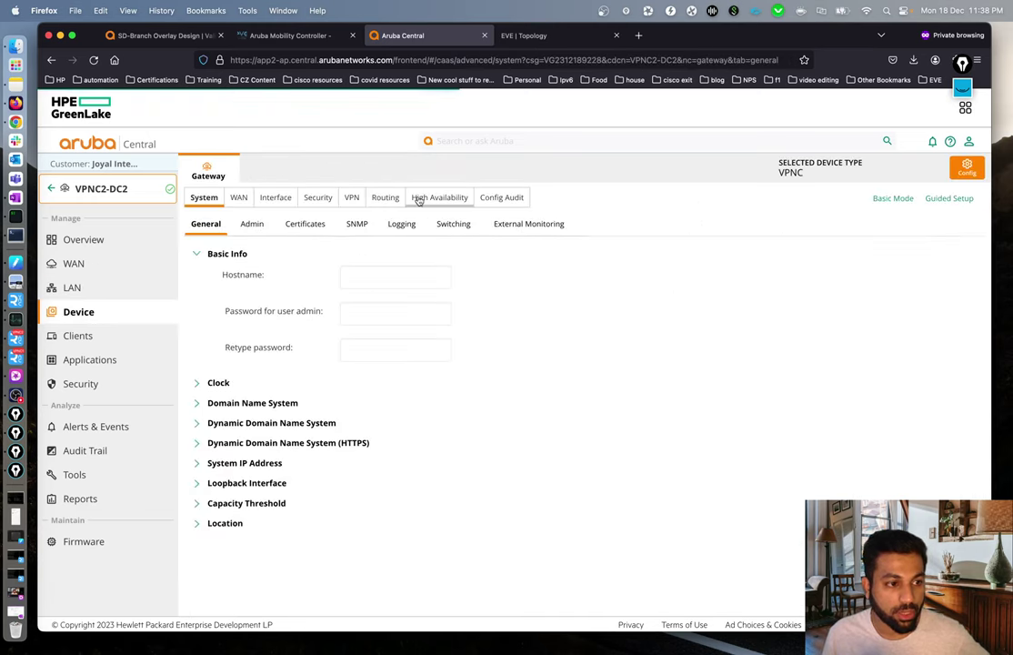
click(239, 198)
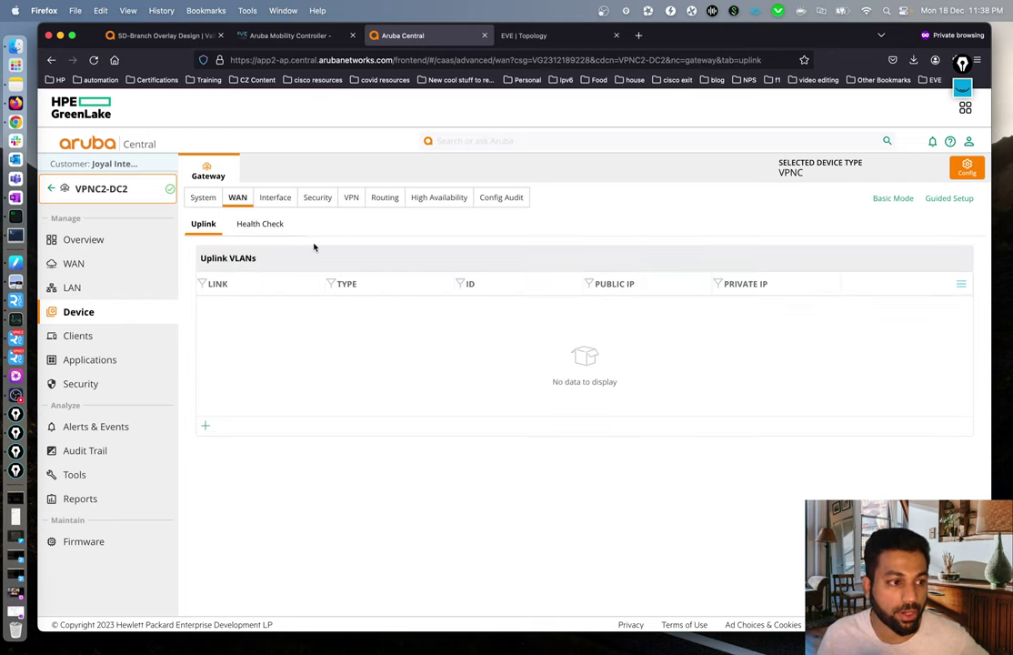
click(210, 201)
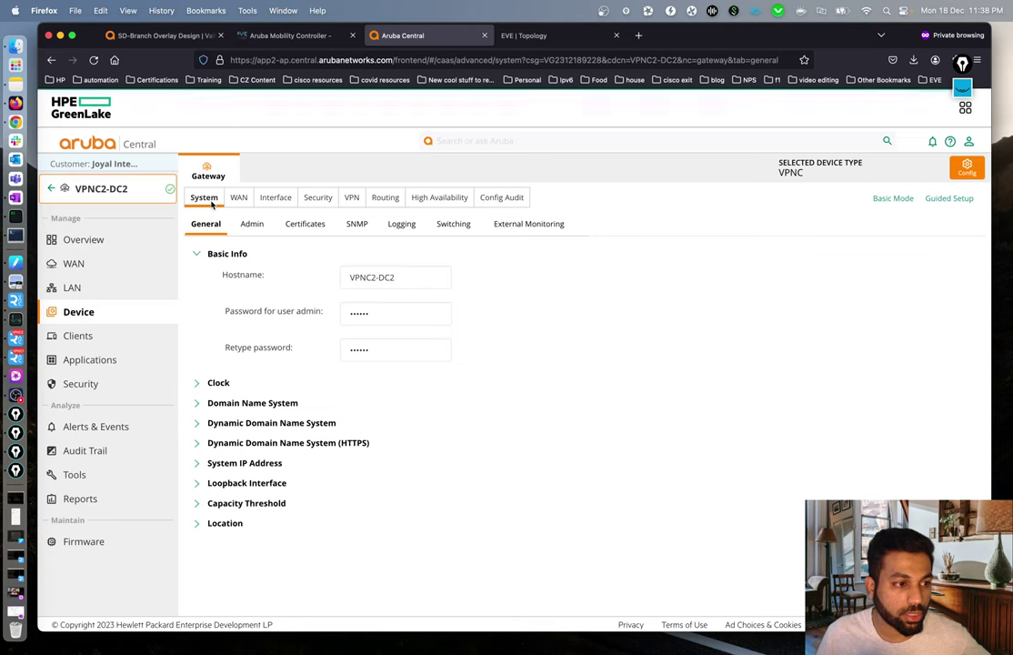
click(239, 199)
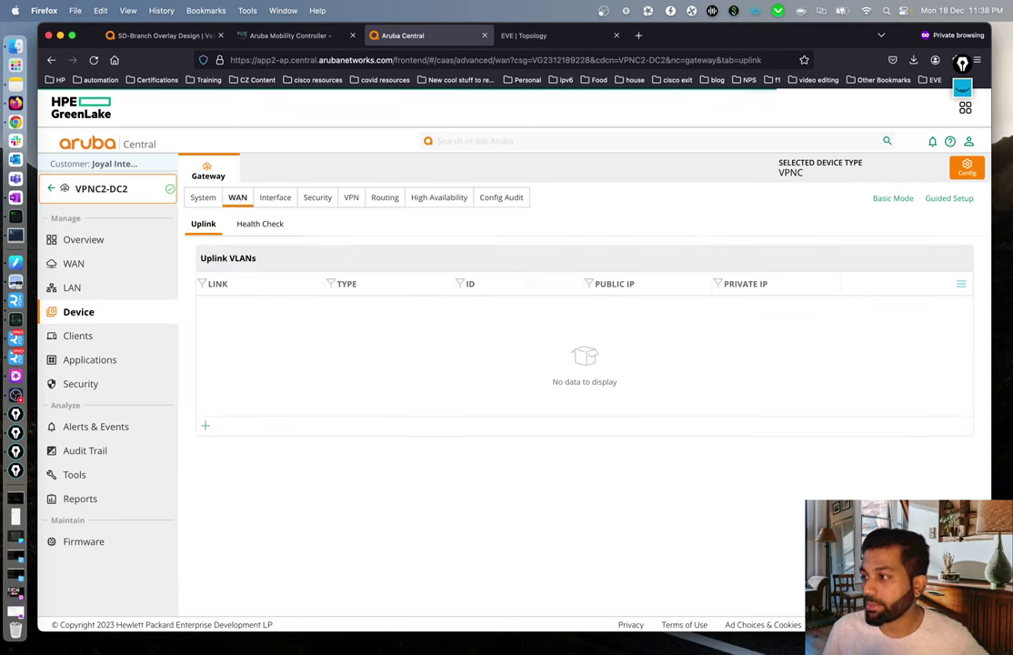
Step: Add an MPLS uplink named att on interface VLAN 3200 to VPNC2-DC2 and save it
click(206, 426)
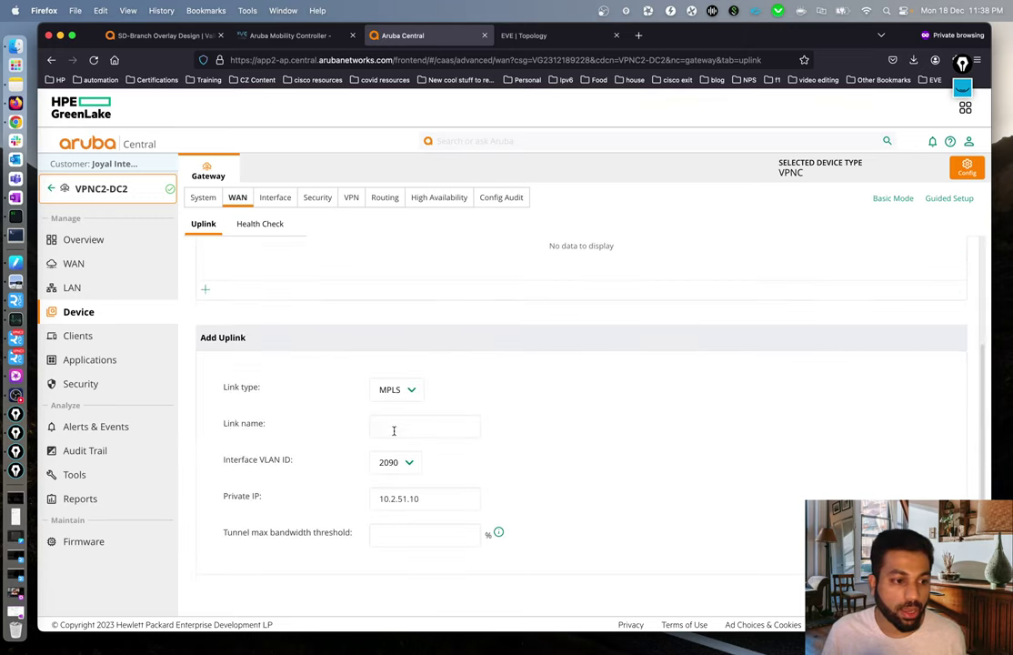
text(att)
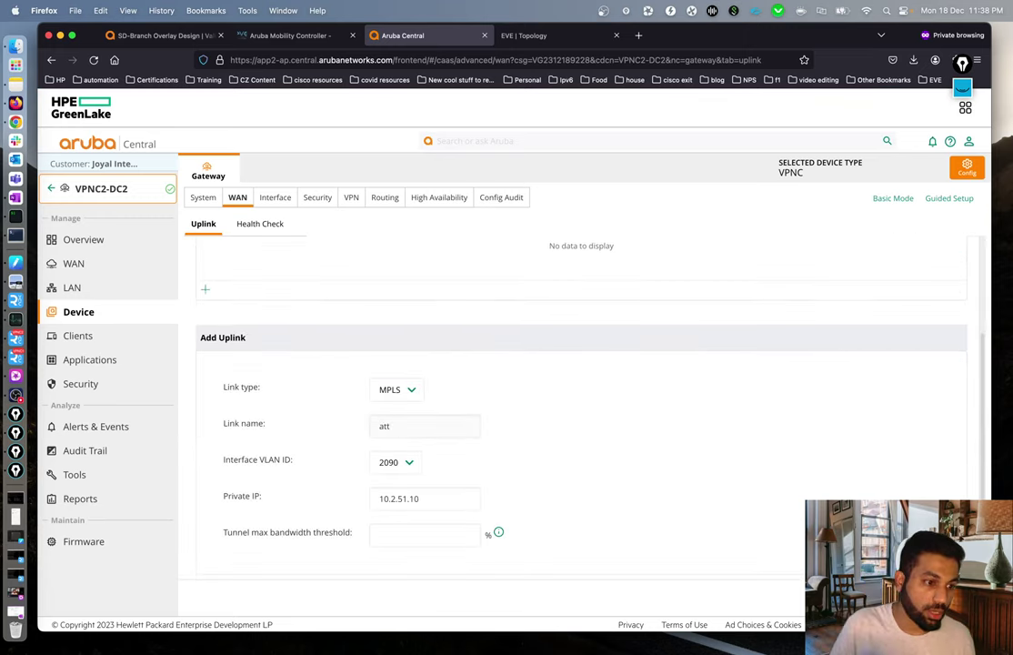
click(394, 462)
click(389, 468)
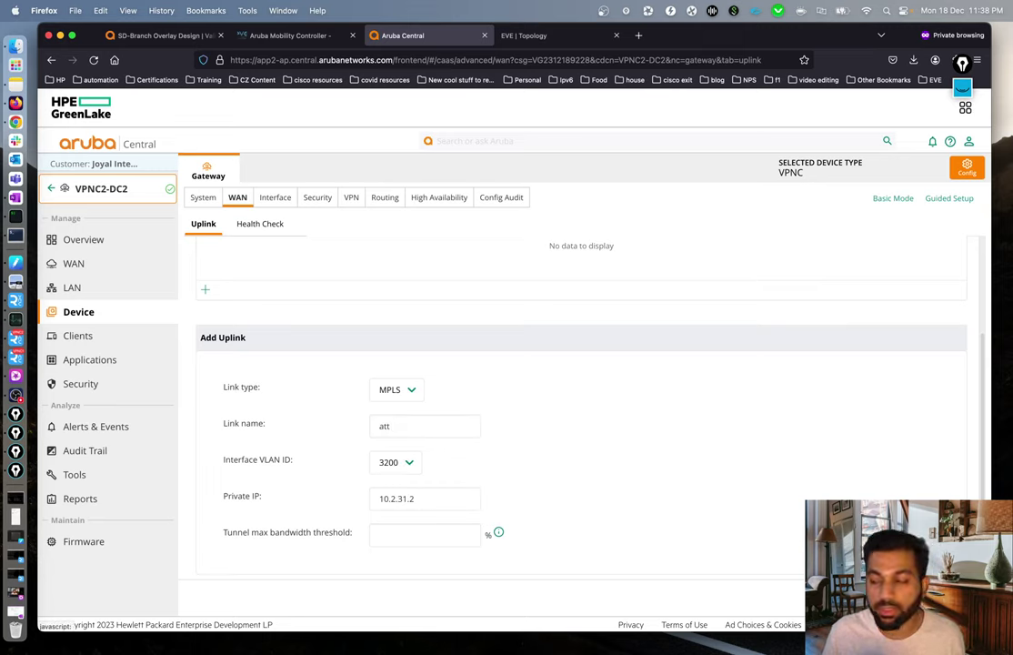
click(435, 590)
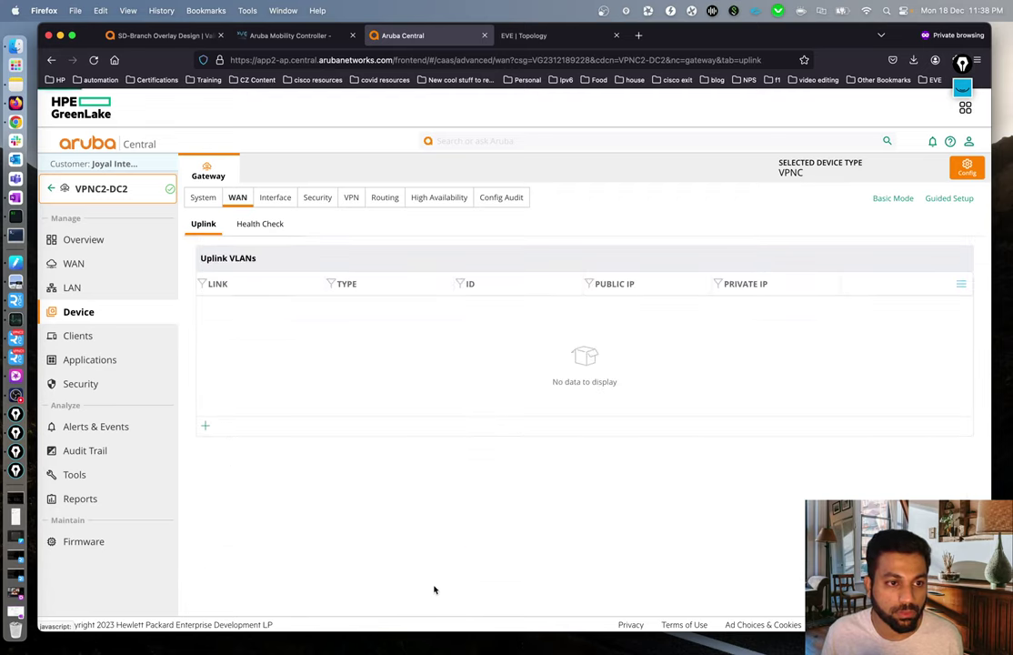
Step: Start a second uplink on VPNC2-DC2 with link type INET and link name verizon, keeping interface VLAN 2090
click(208, 431)
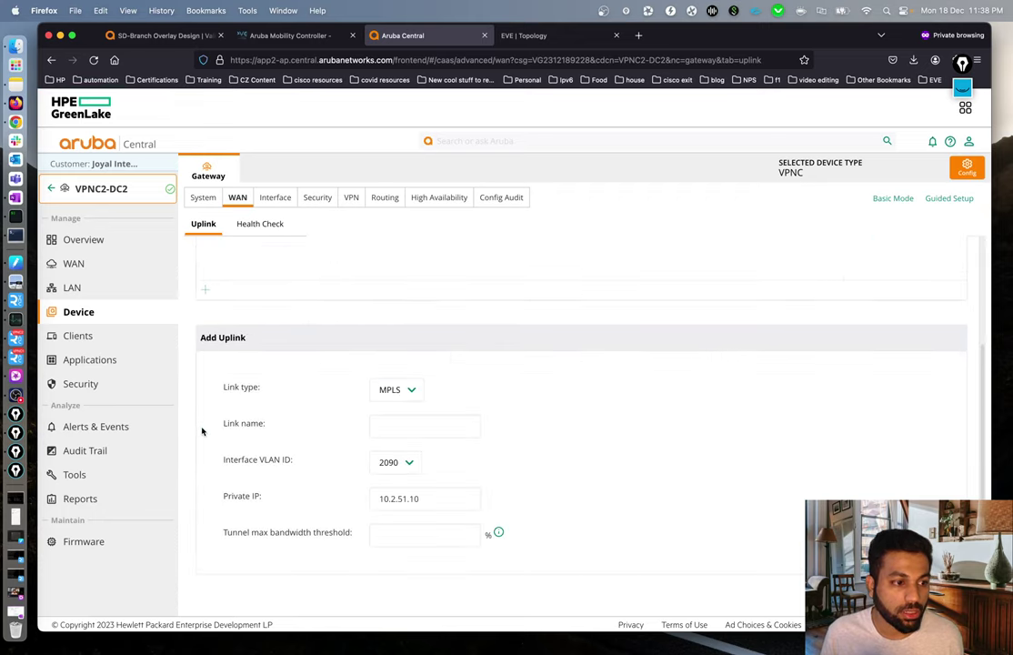
click(410, 392)
click(391, 397)
click(423, 425)
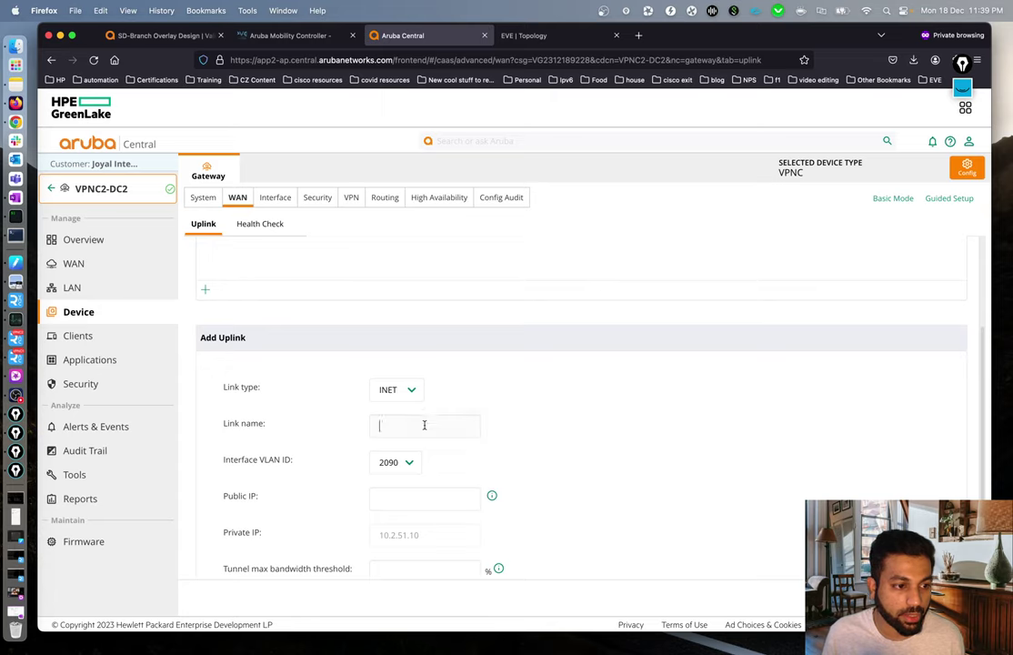
text(verizon)
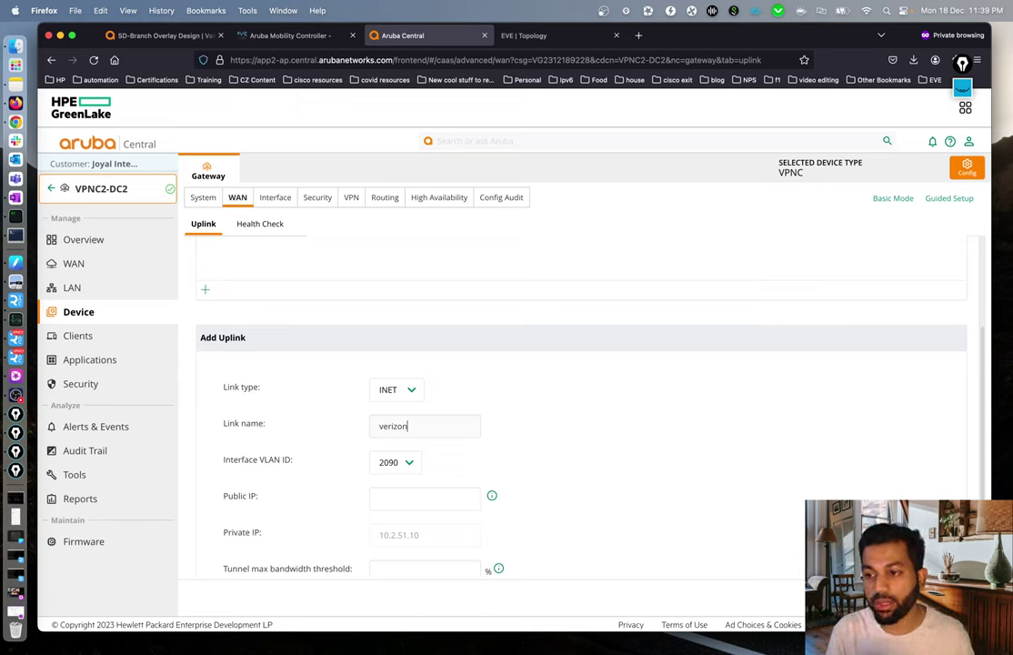
click(394, 462)
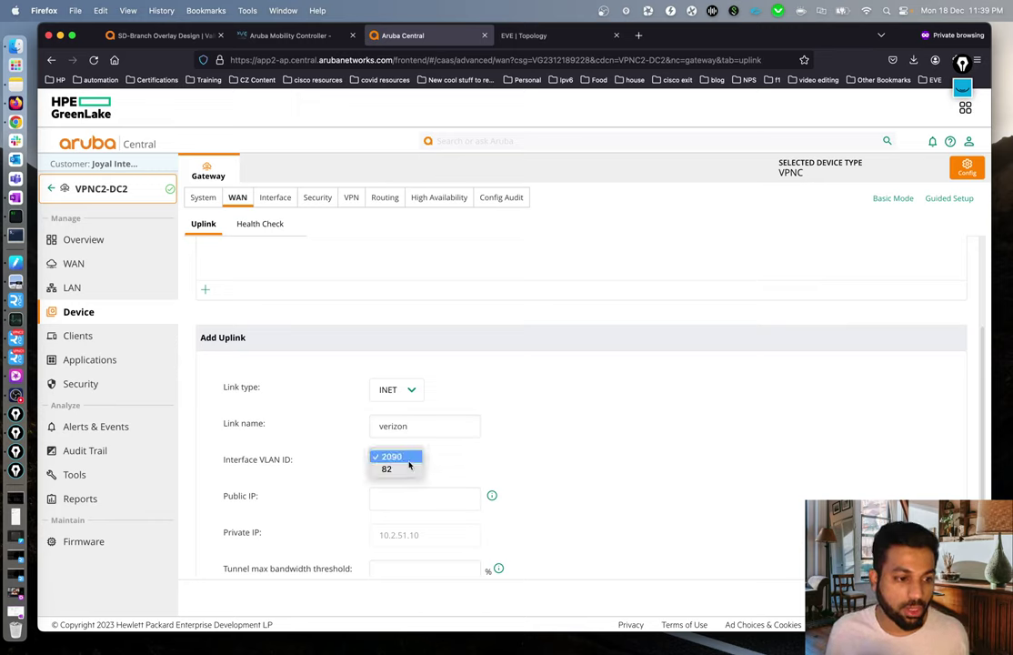
click(396, 456)
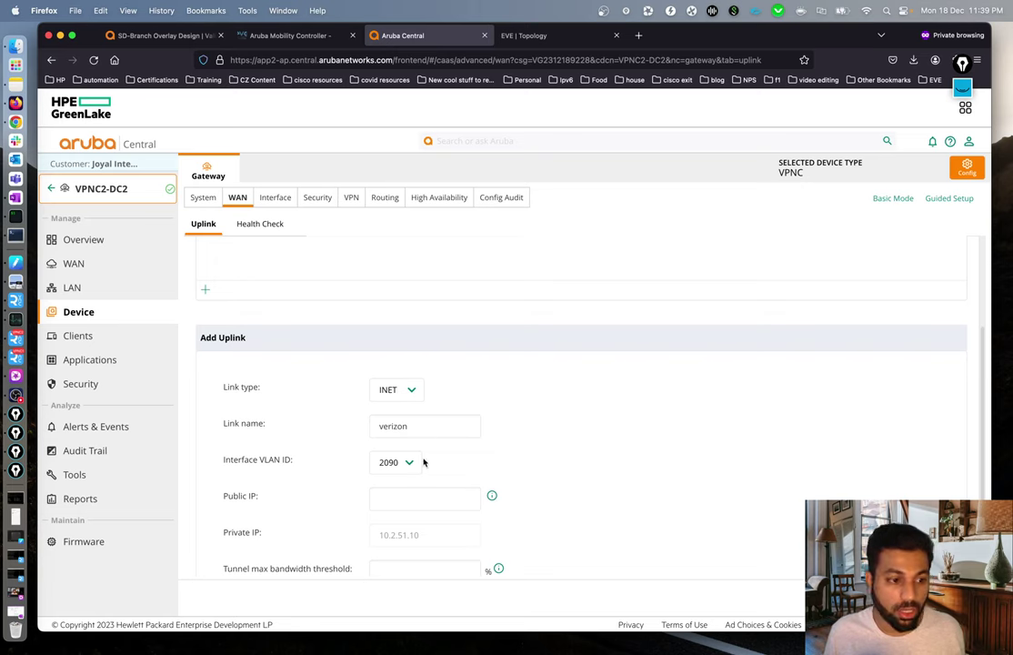
Step: Copy the static NAT public address 192.168.2.3 from the DC2-Internet router's terminal session
click(15, 216)
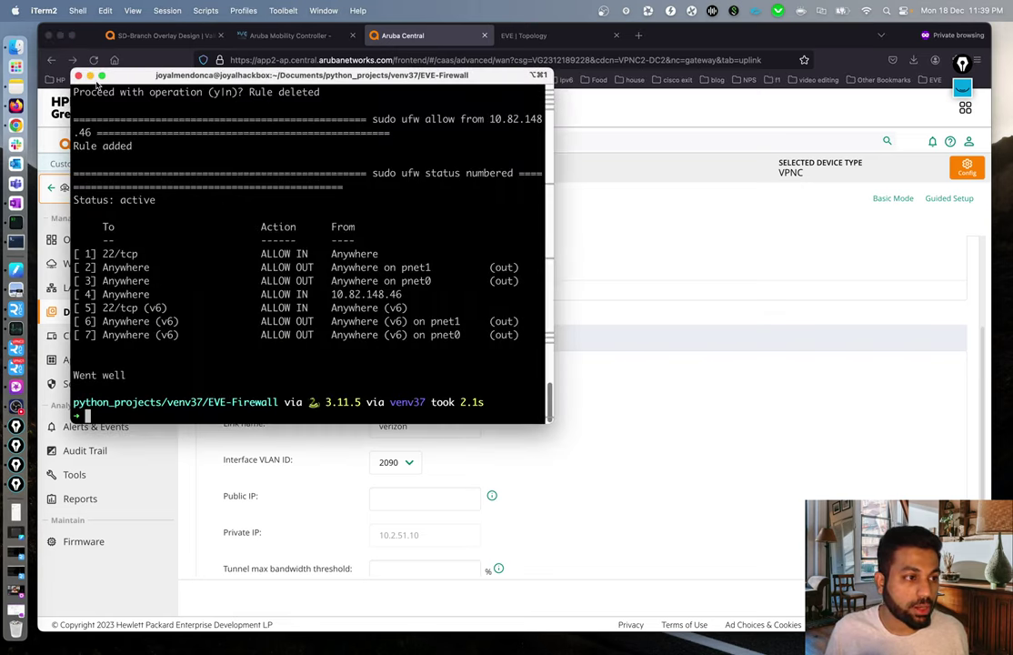
click(88, 76)
click(18, 238)
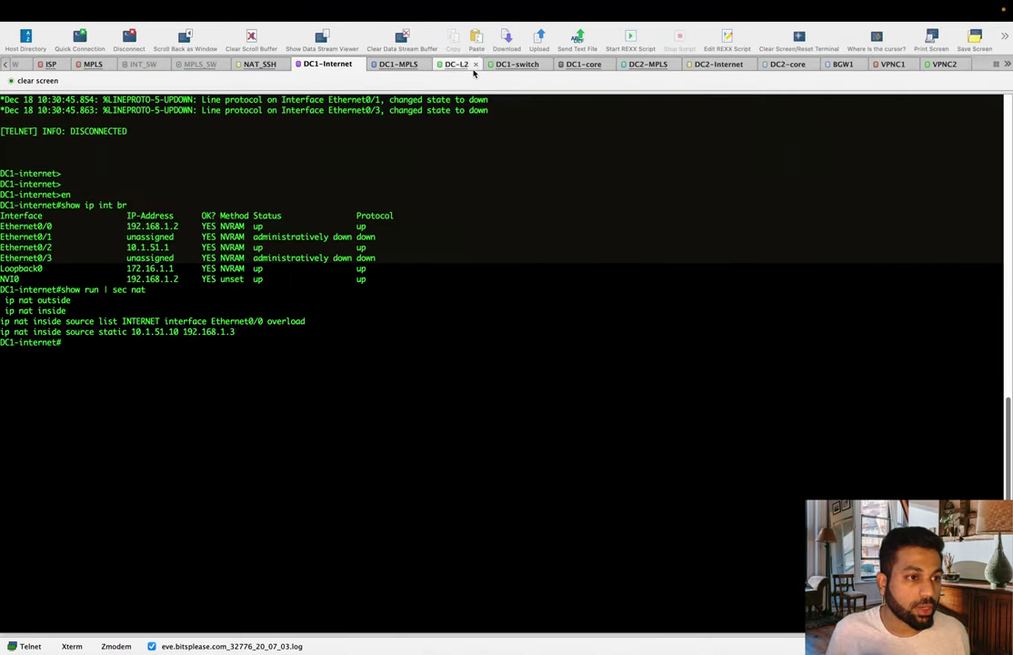
click(728, 67)
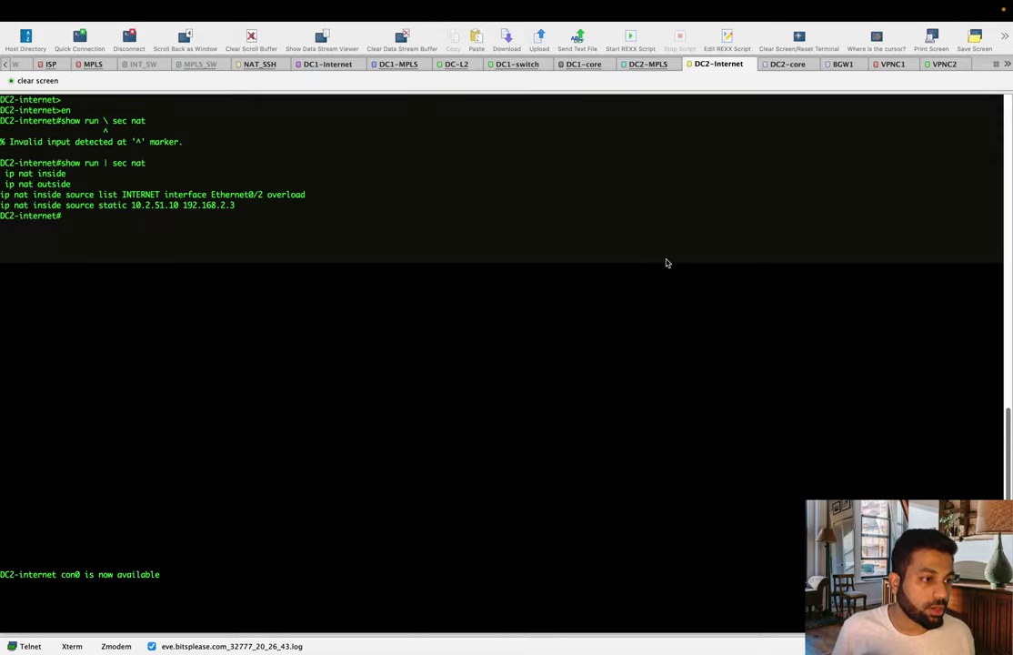
drag(183, 206, 233, 209)
key(super+c)
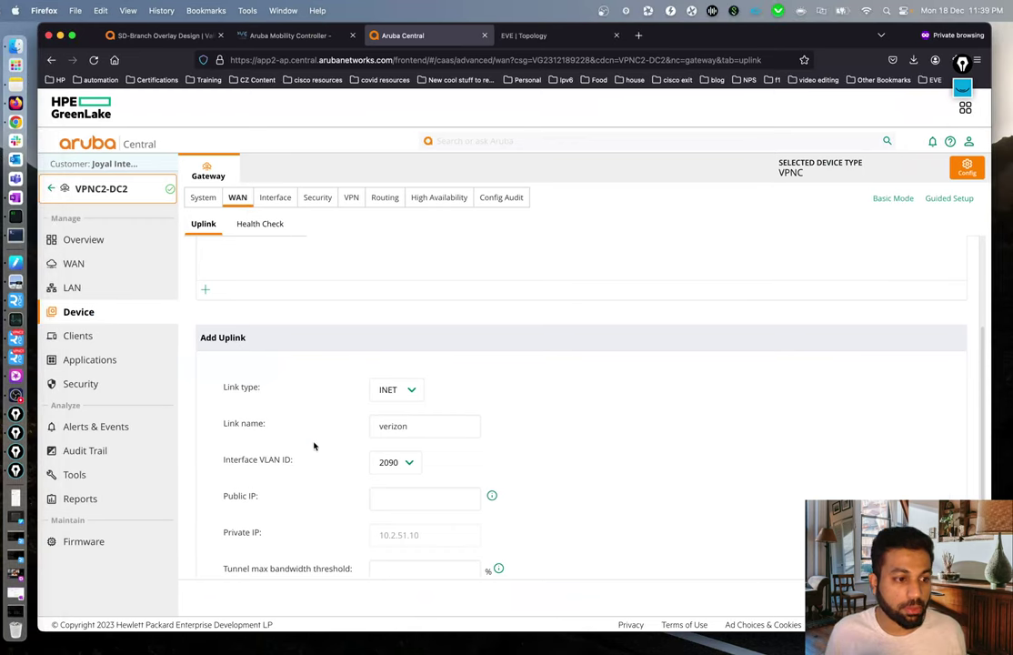
Step: Set the verizon uplink's public IP to 192.168.2.3 and save the uplink on VPNC2-DC2
click(429, 493)
key(super+v)
scroll(683, 489, down, 2)
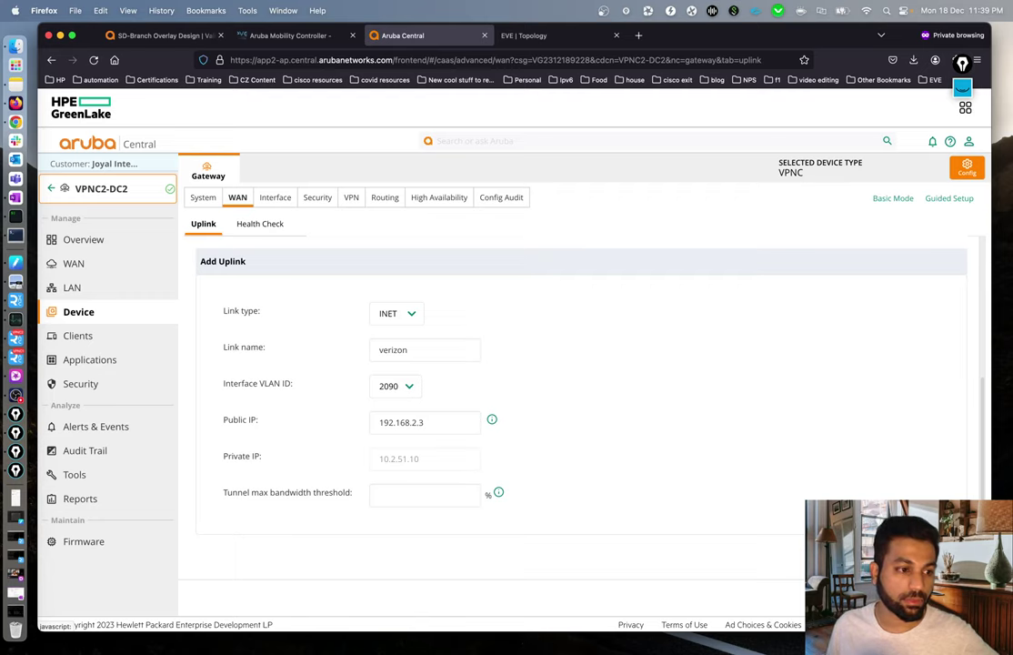
click(937, 557)
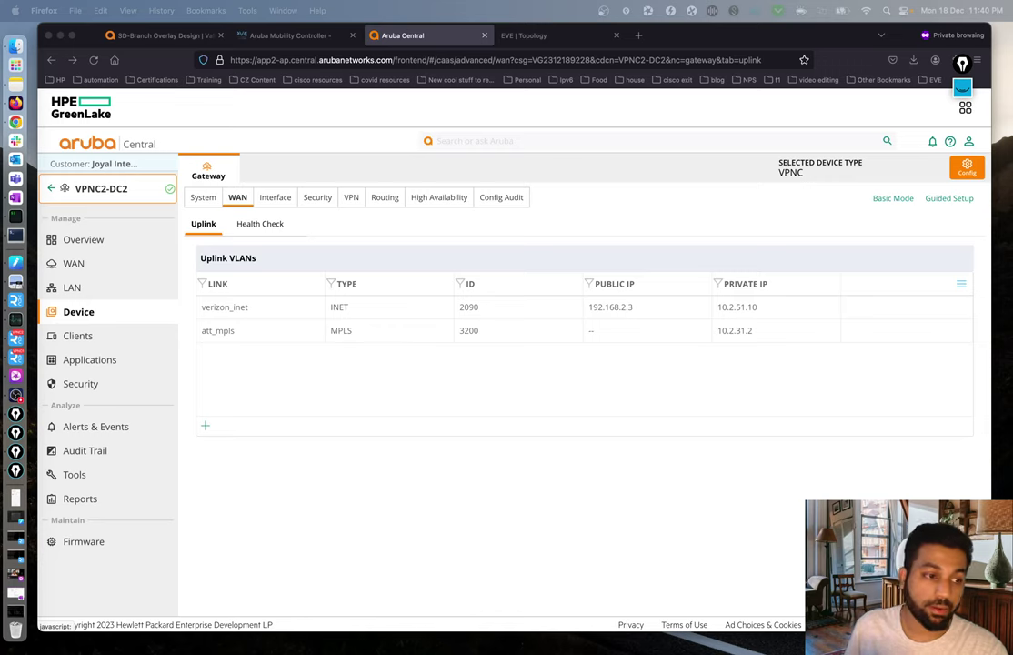
Step: Open the list of device groups to switch away from VPNC2-DC2
click(315, 420)
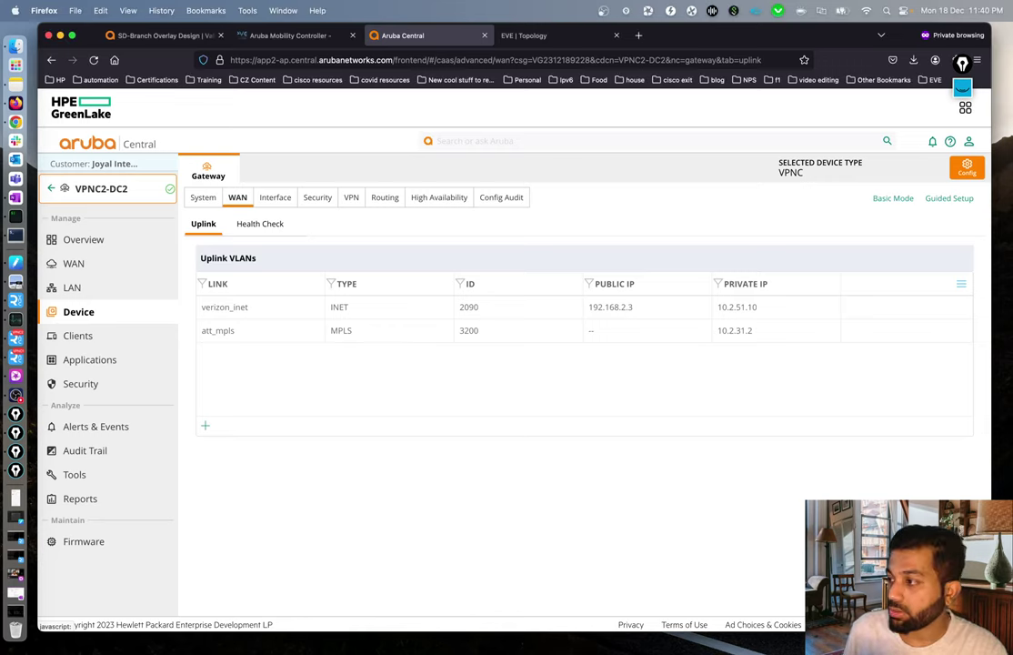
click(101, 201)
click(91, 188)
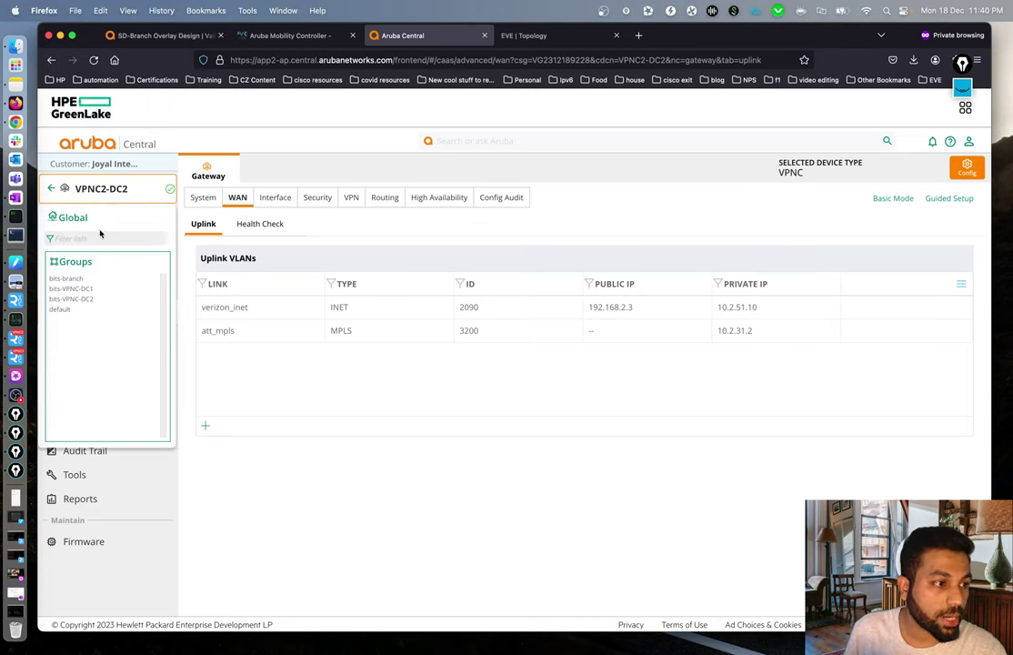
Step: In the bits-branch group's SD-WAN overlay settings, set the overlay mode to Orchestrated and enable Overlay Orchestrator Peering
click(71, 279)
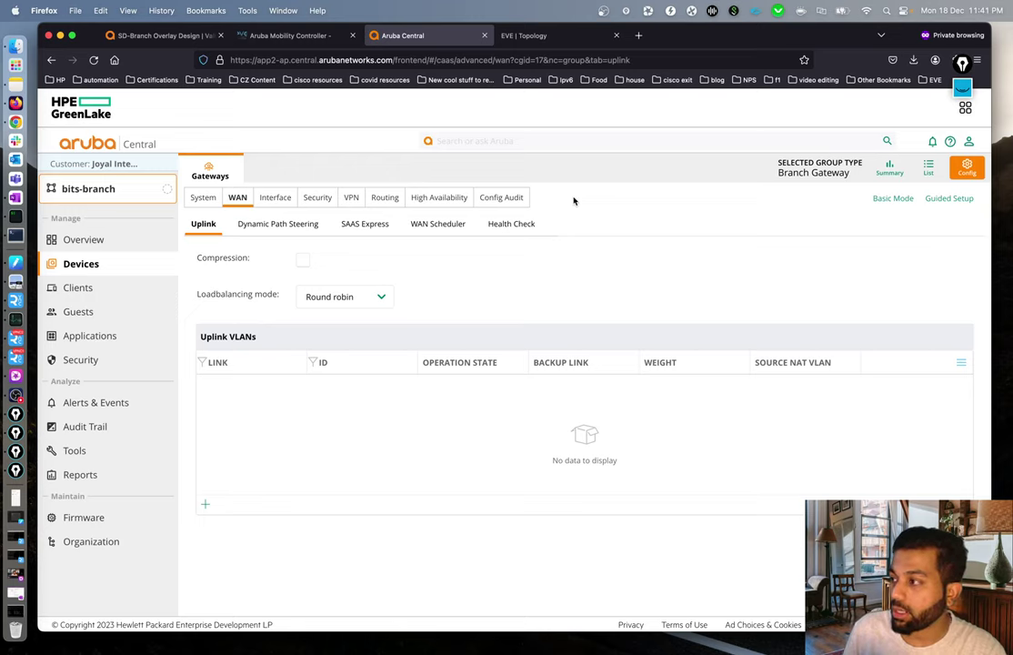
click(355, 203)
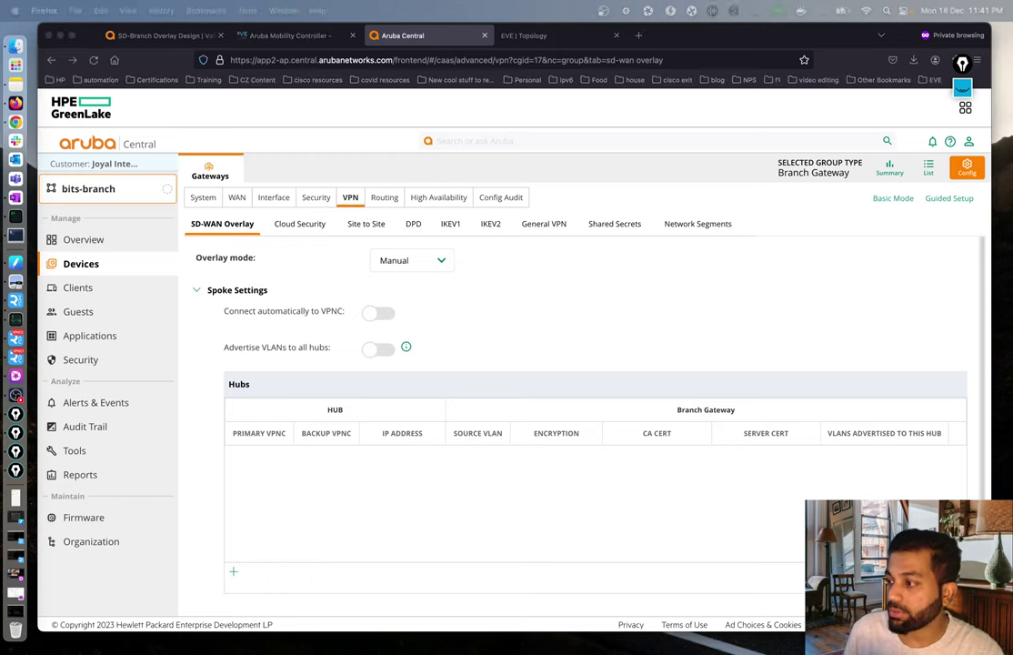
click(441, 260)
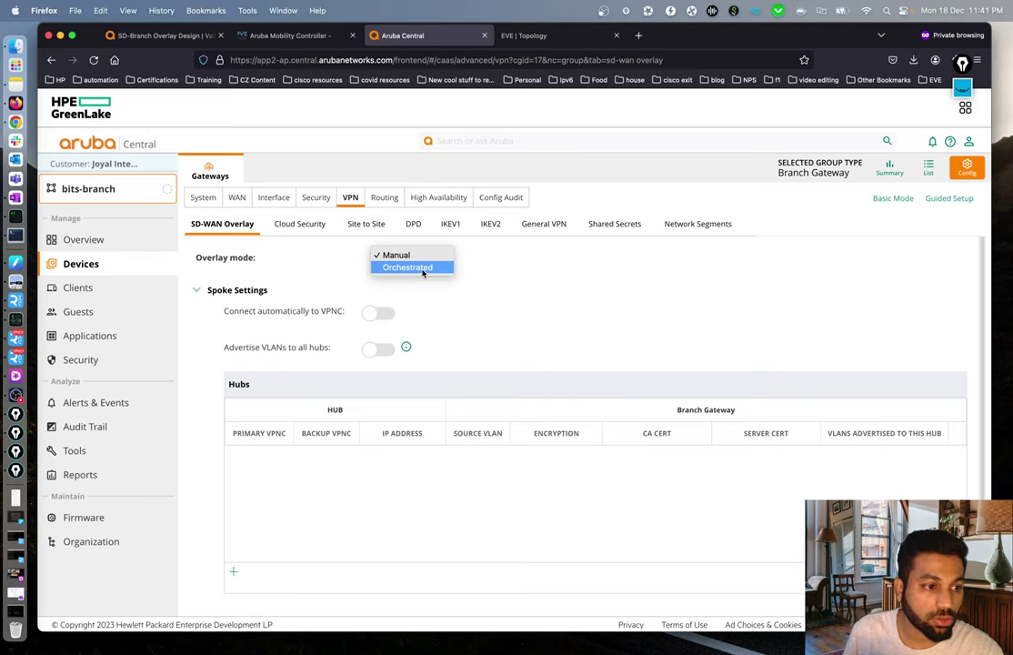
click(423, 267)
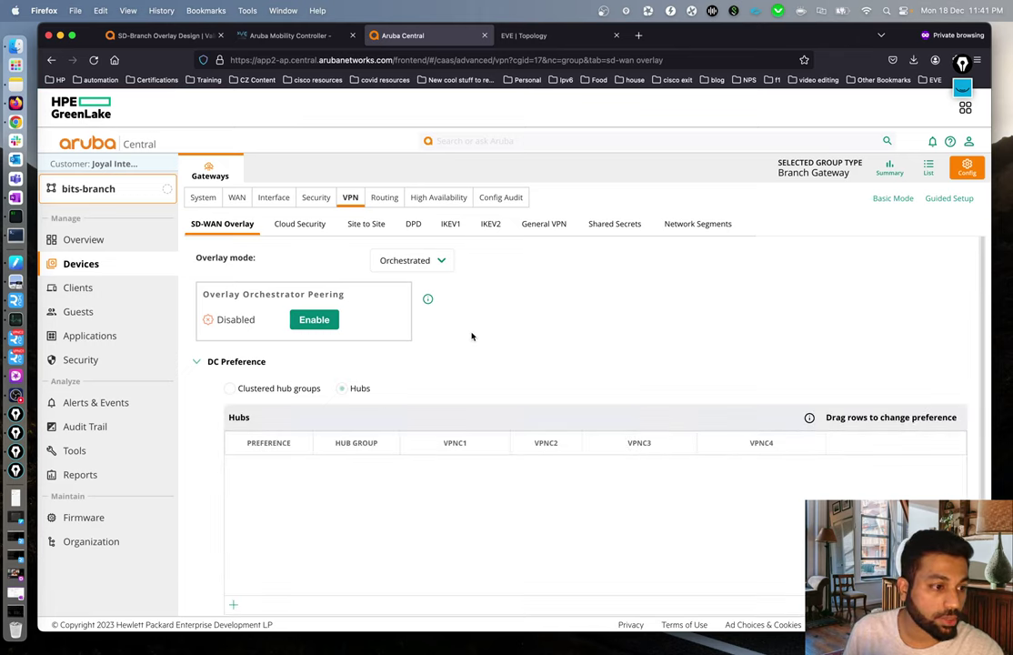
click(319, 328)
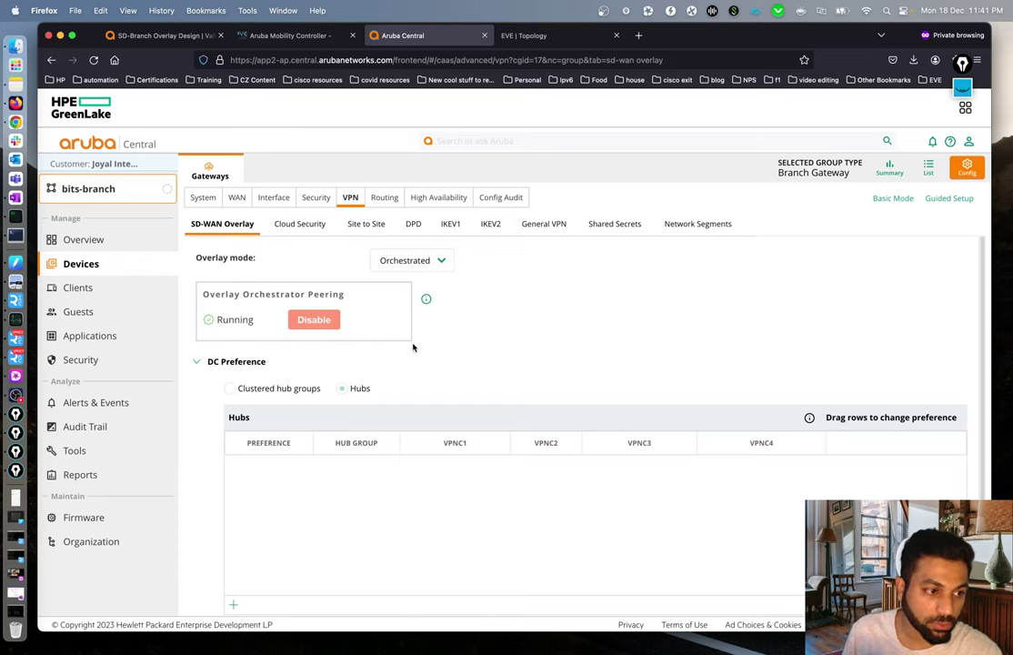
Step: Add a first-preference hub with hub group bits-VPNC-DC1 and VPNC1-DC1 as VPNC1 under DC Preference
scroll(465, 473, down, 1)
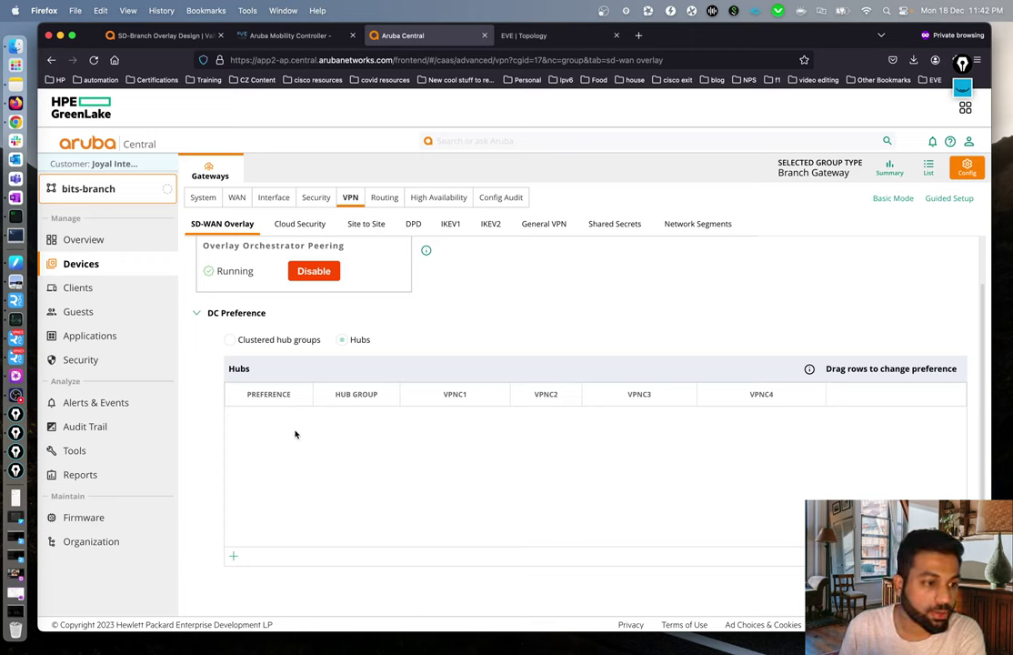
click(233, 556)
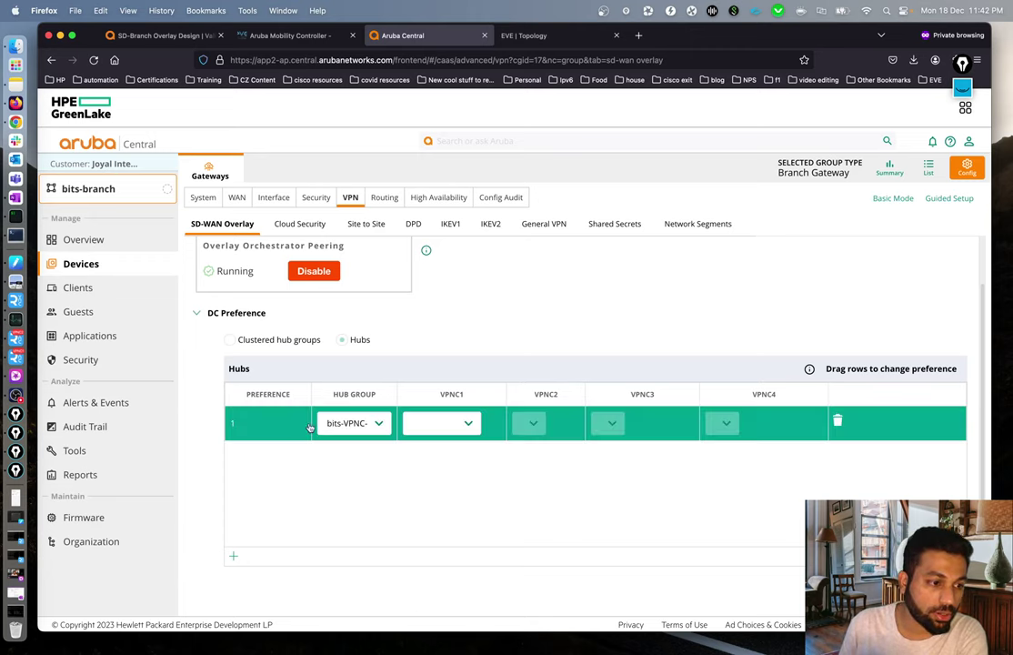
click(383, 423)
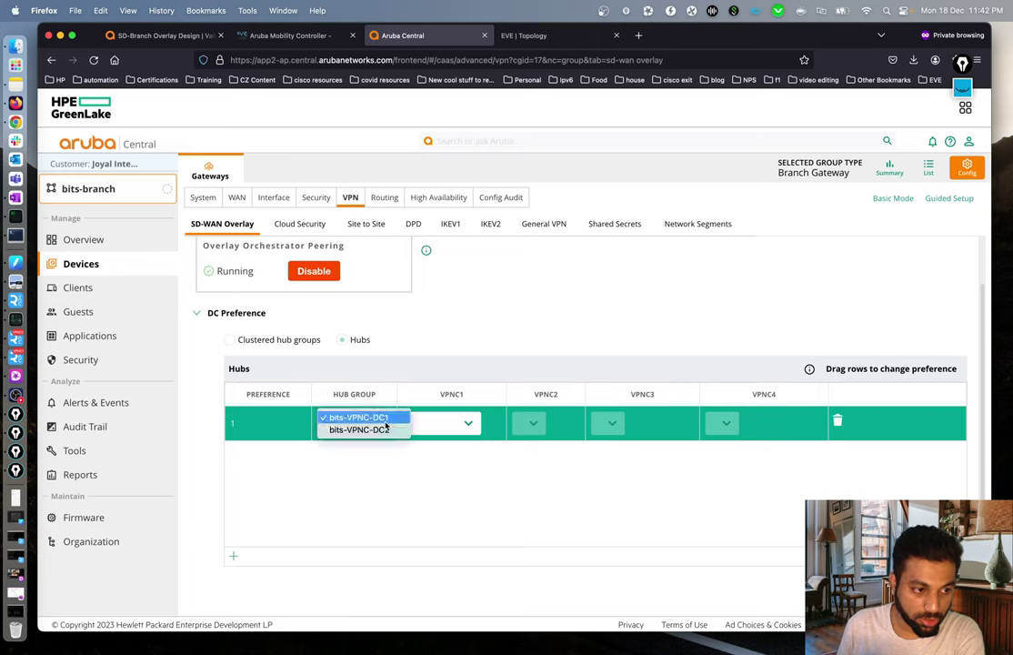
click(385, 420)
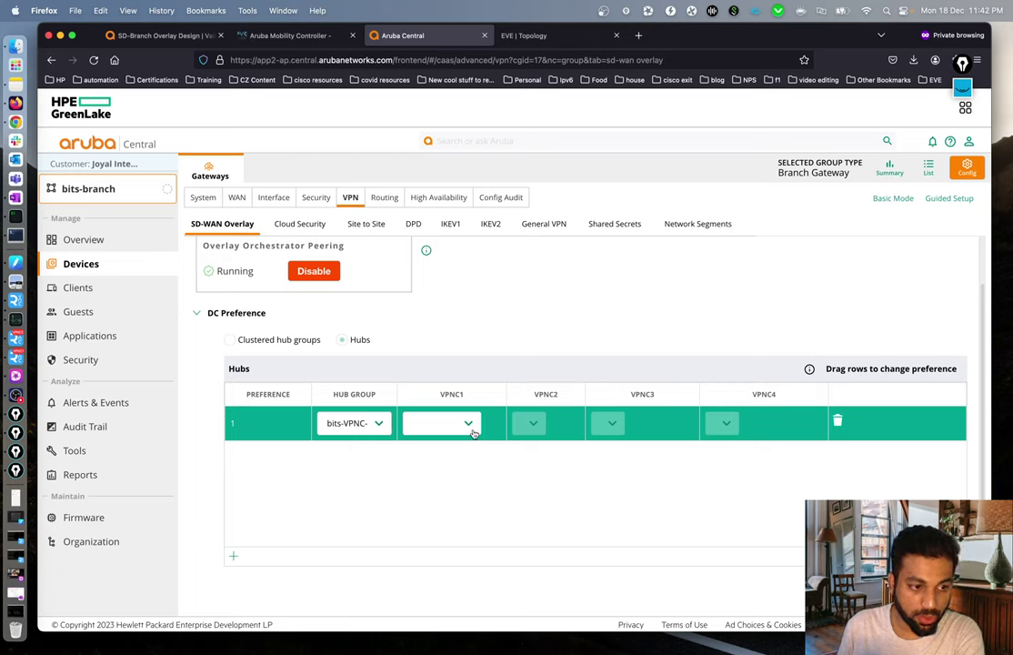
click(373, 426)
click(534, 472)
click(380, 424)
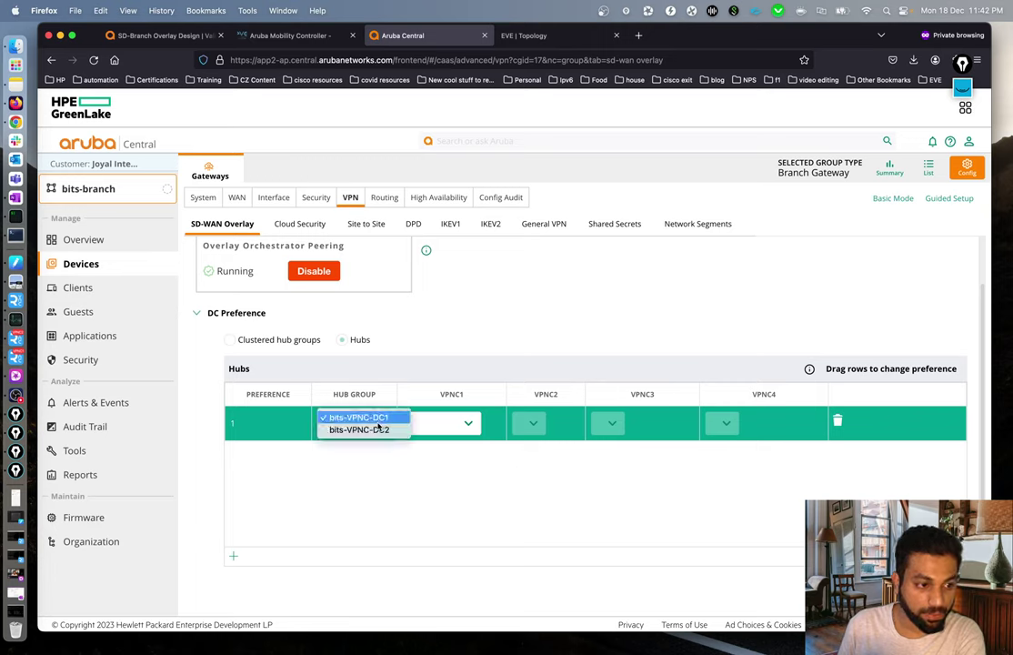
click(385, 424)
click(468, 424)
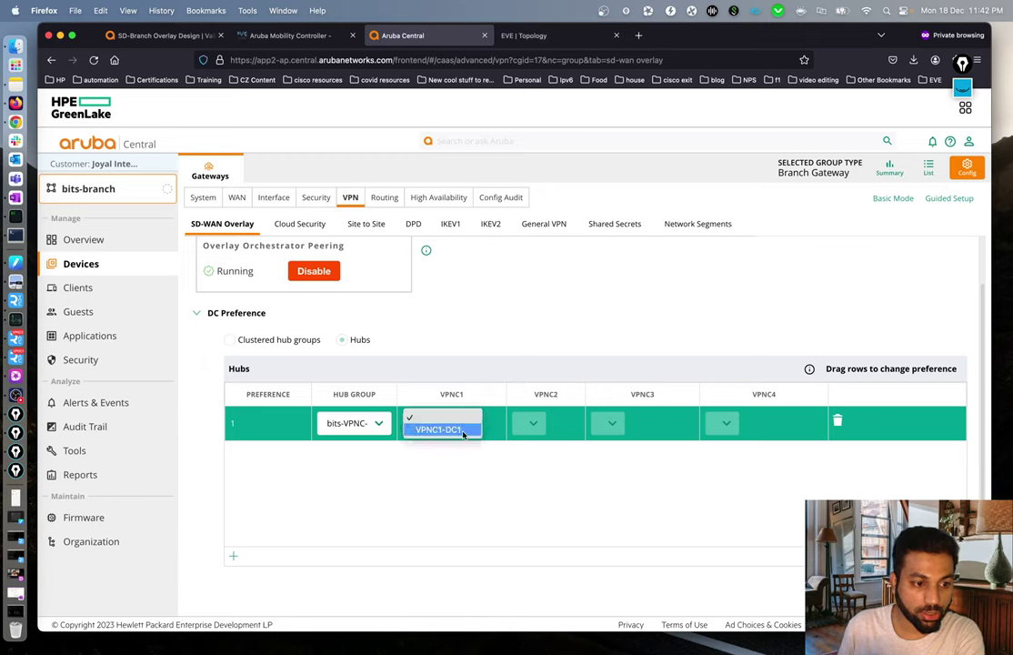
click(466, 429)
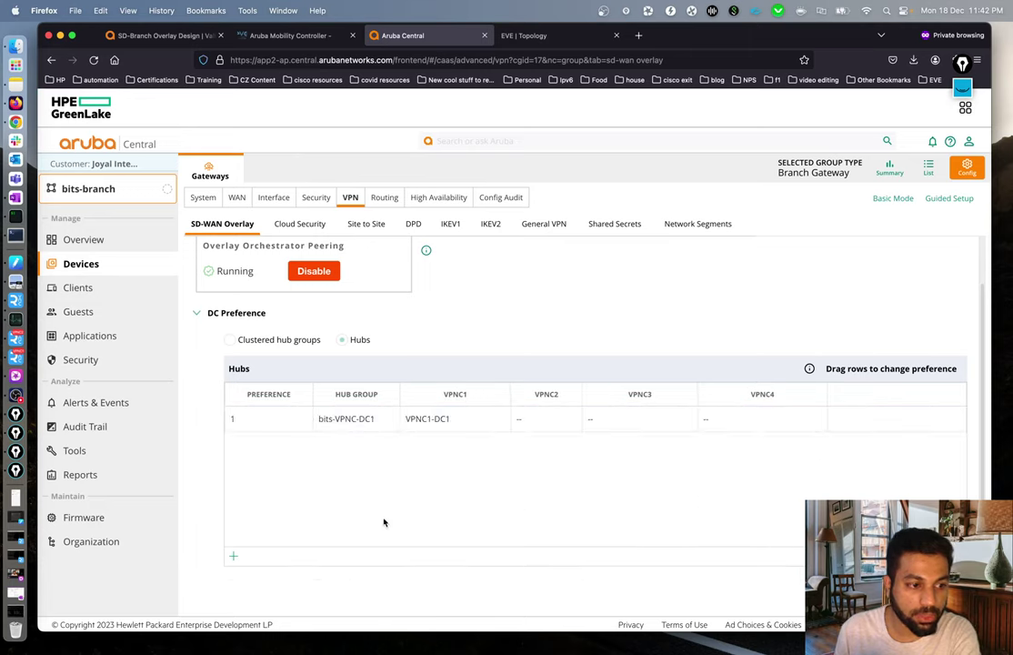
Step: Add a second-preference hub with hub group bits-VPNC-DC2 and VPNC2-DC2 as VPNC1
click(233, 557)
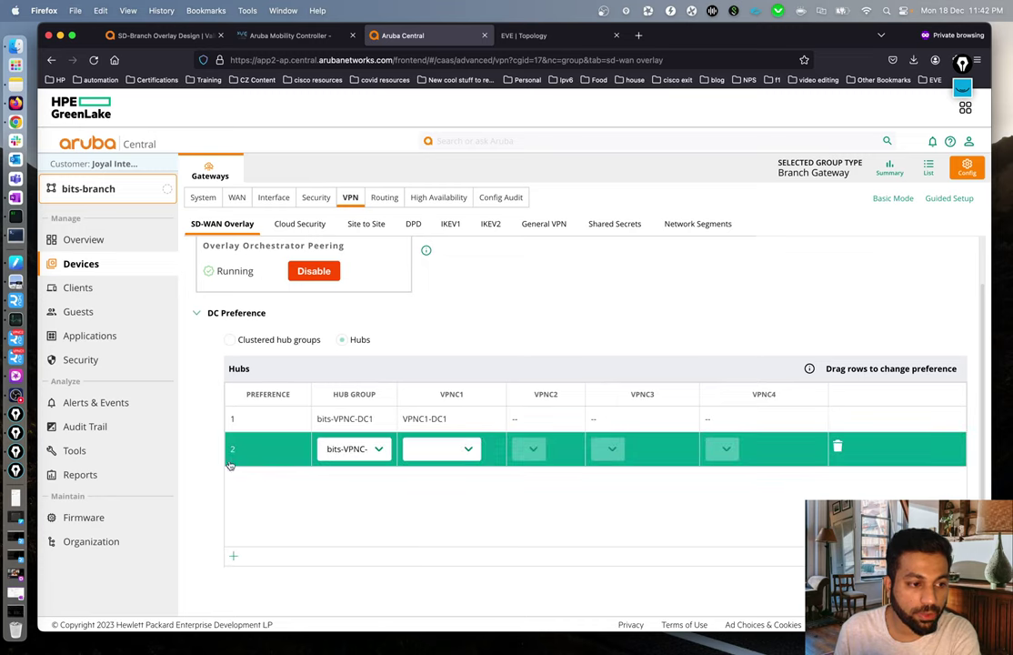
click(371, 449)
click(366, 451)
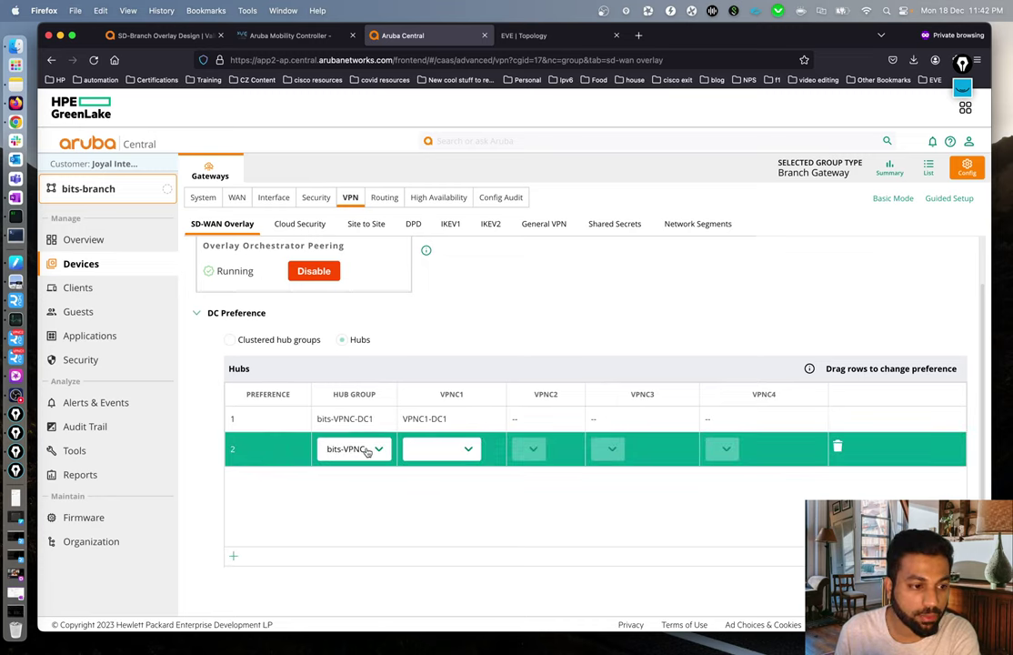
click(441, 448)
click(444, 449)
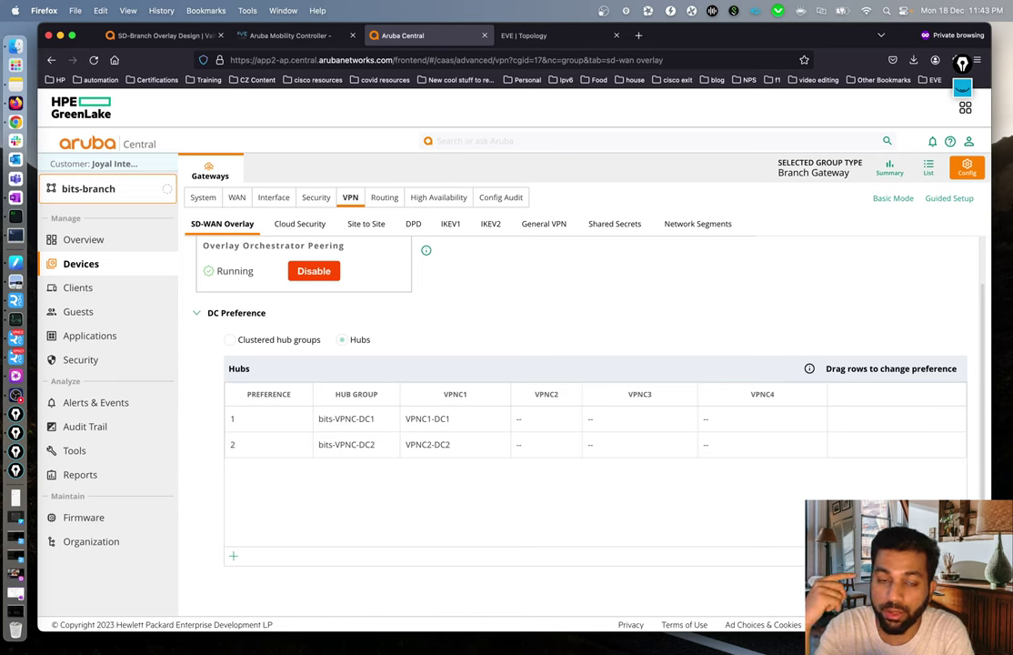
Step: Examine the branch, DC1 and DC2 layout in the EVE topology, and return to the hub preferences in Aruba Central
click(524, 36)
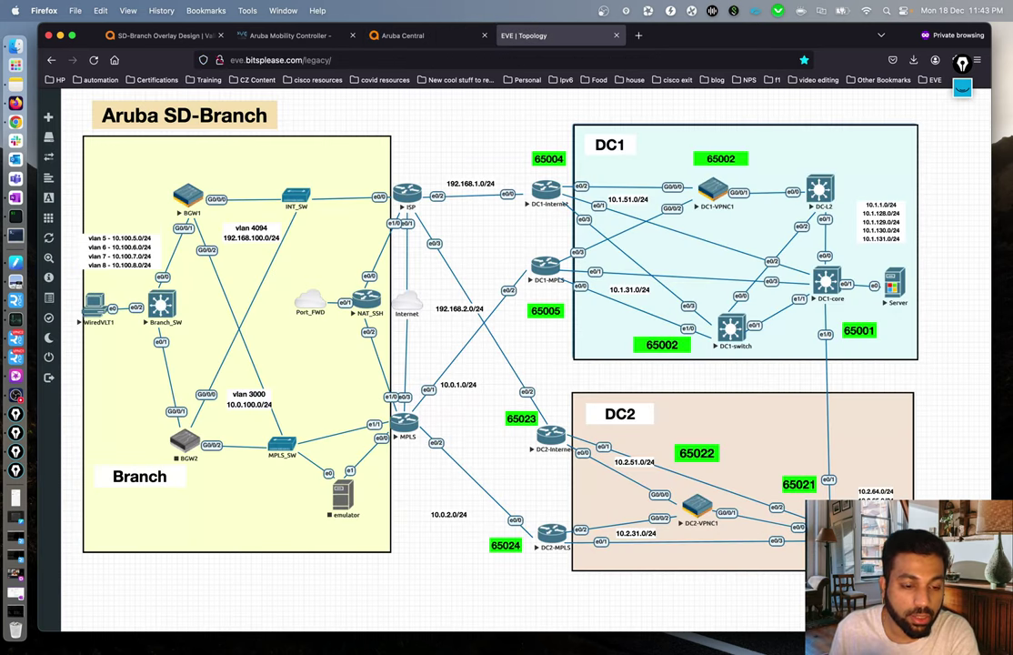
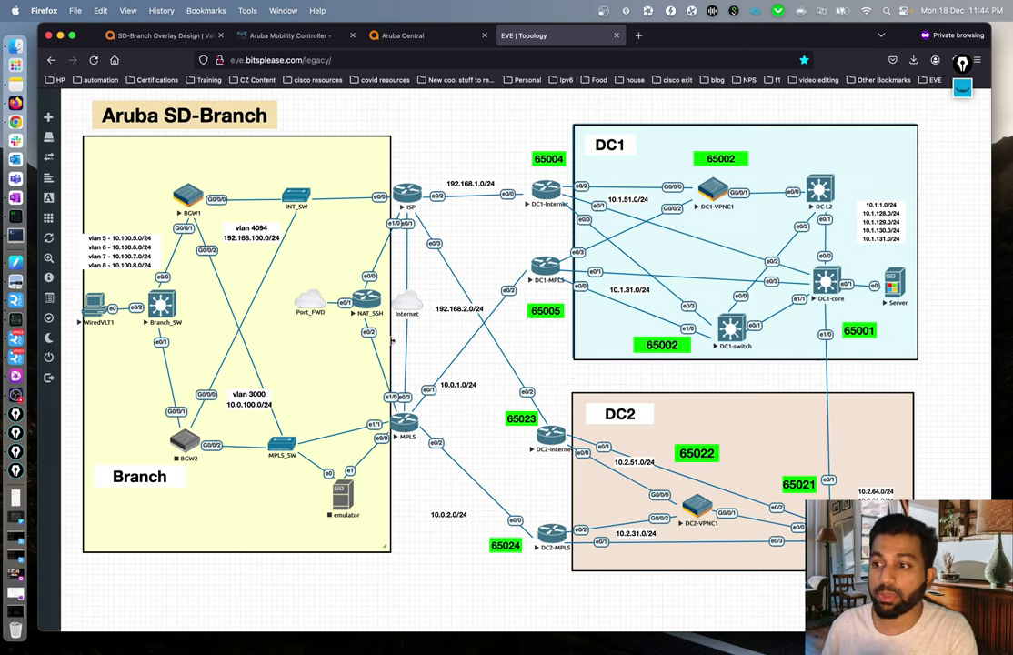
click(403, 36)
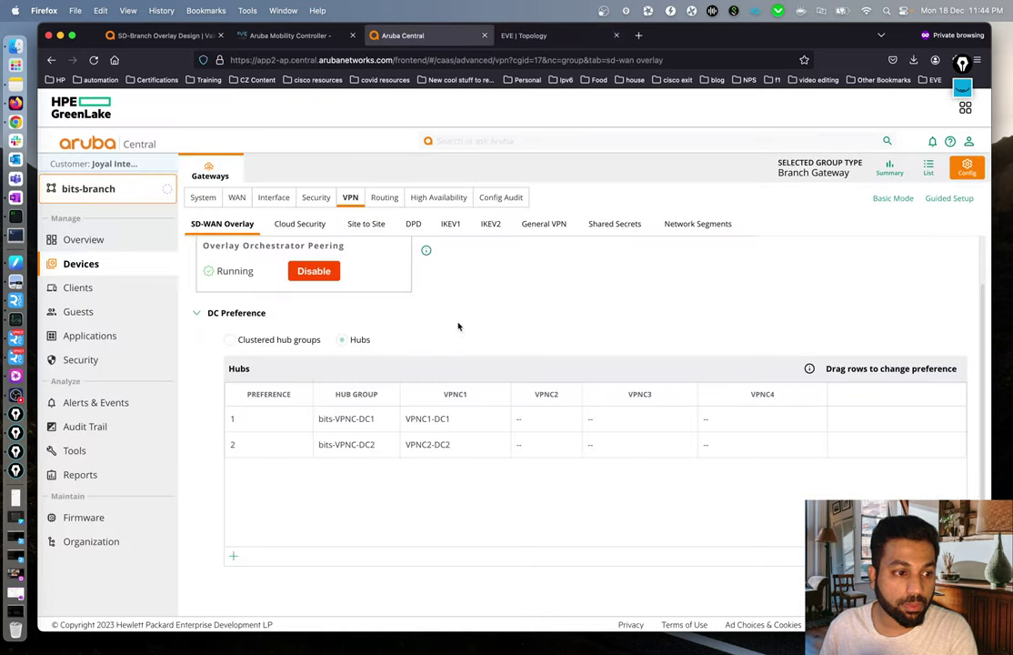
click(362, 455)
click(377, 424)
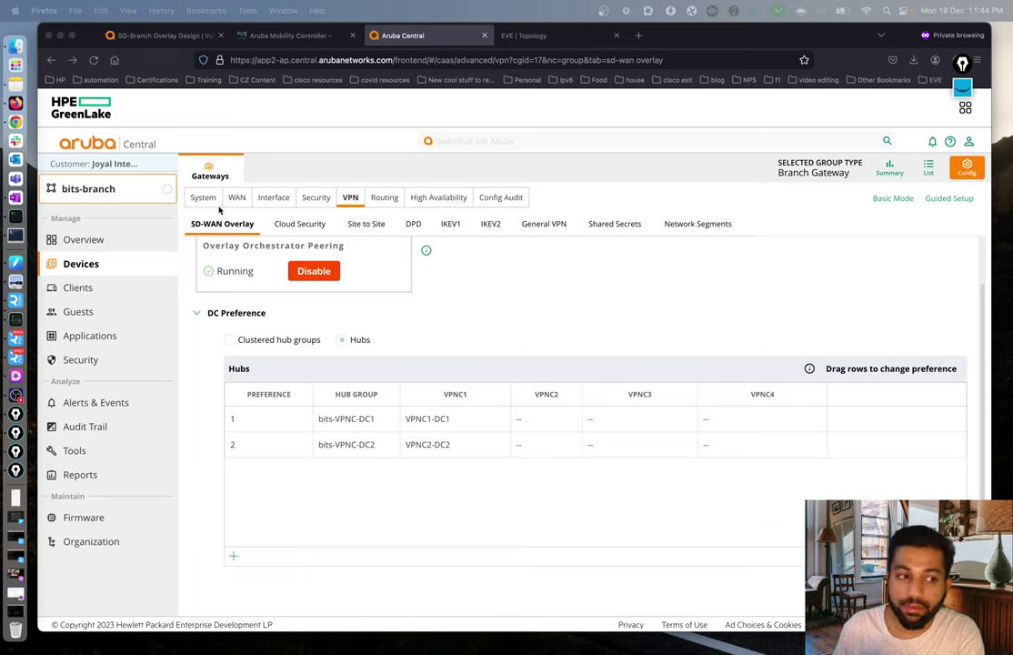
click(621, 283)
Step: For the bits-VPNC-DC1 group, set the SD-WAN overlay mode to Orchestrated and enable Overlay Orchestrator Peering
click(113, 199)
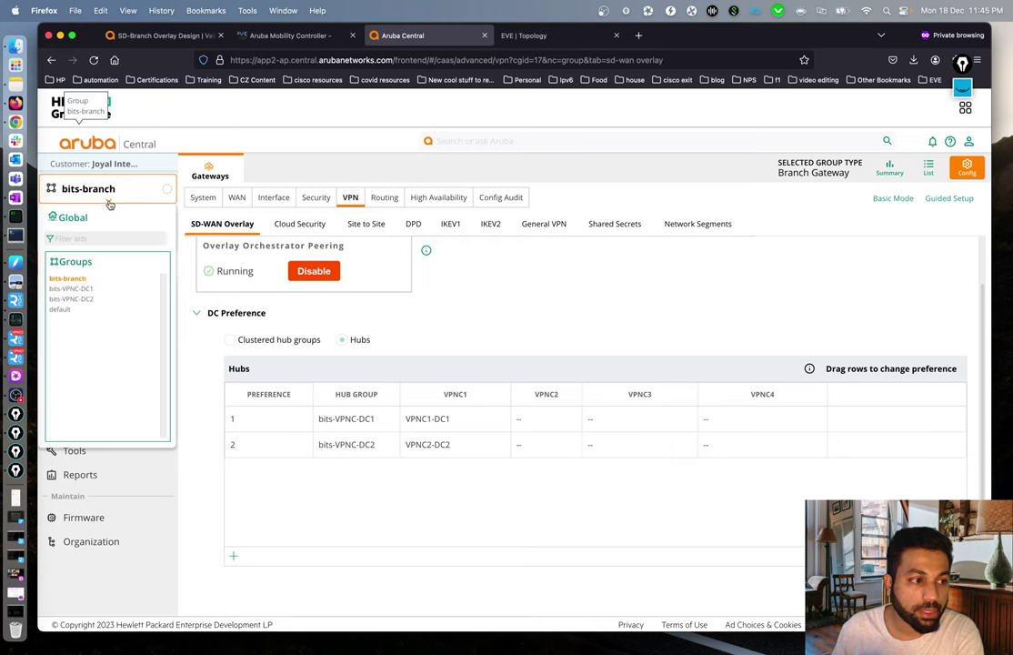
click(68, 289)
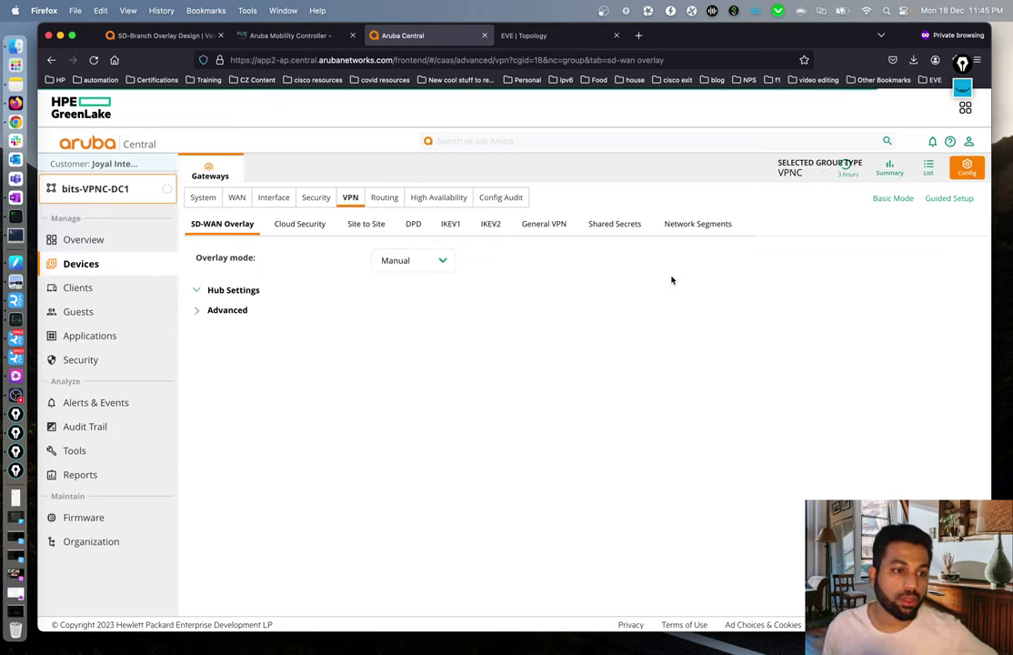
click(437, 261)
click(416, 269)
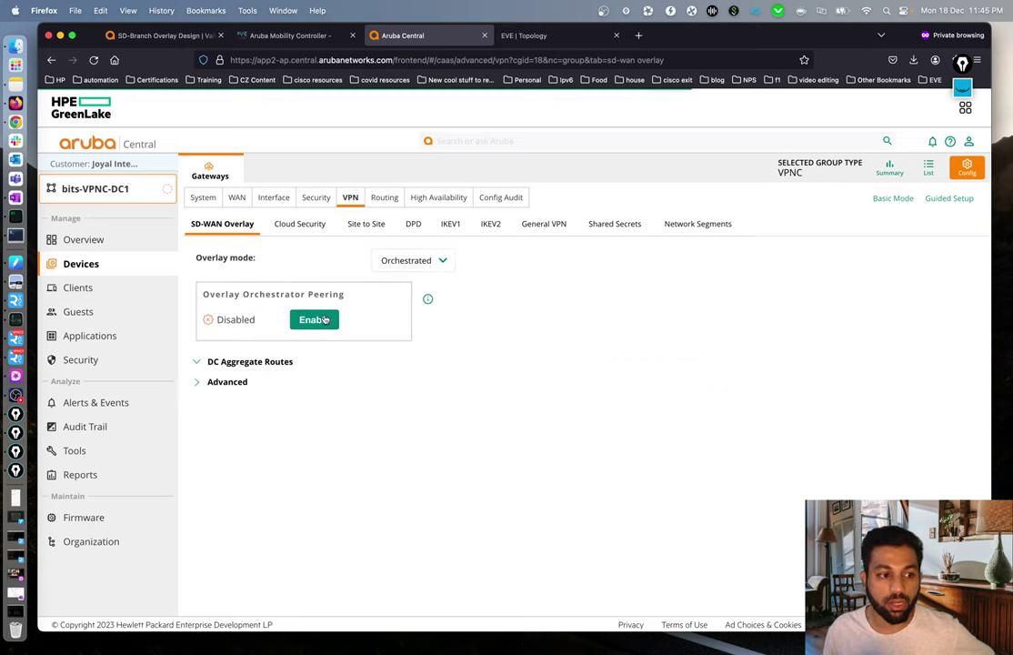
click(324, 318)
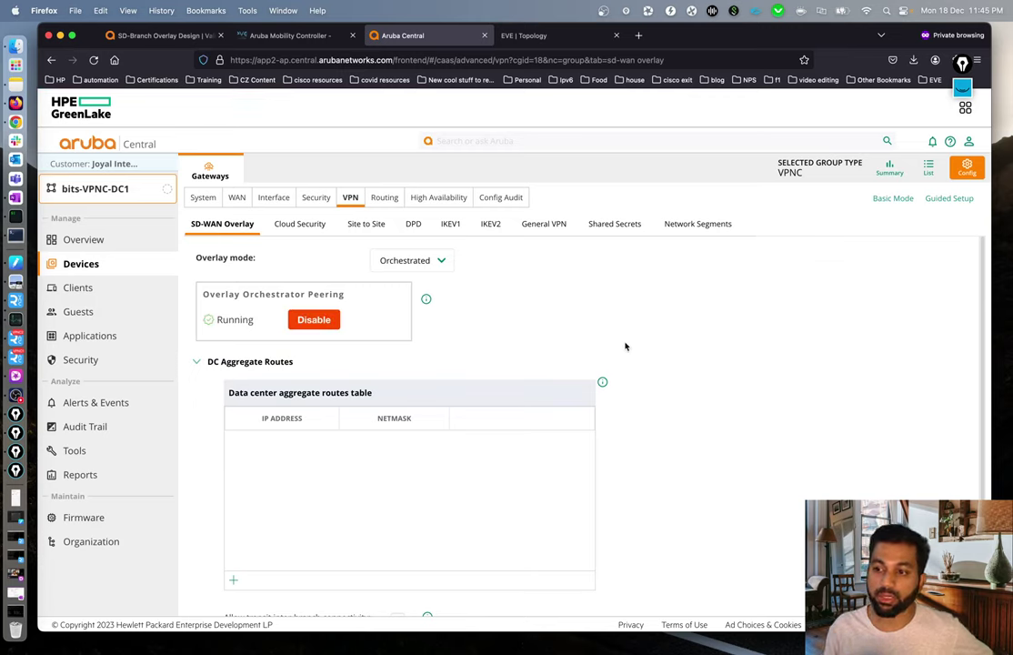
Step: For the bits-VPNC-DC2 group, set the SD-WAN overlay mode to Orchestrated
click(107, 199)
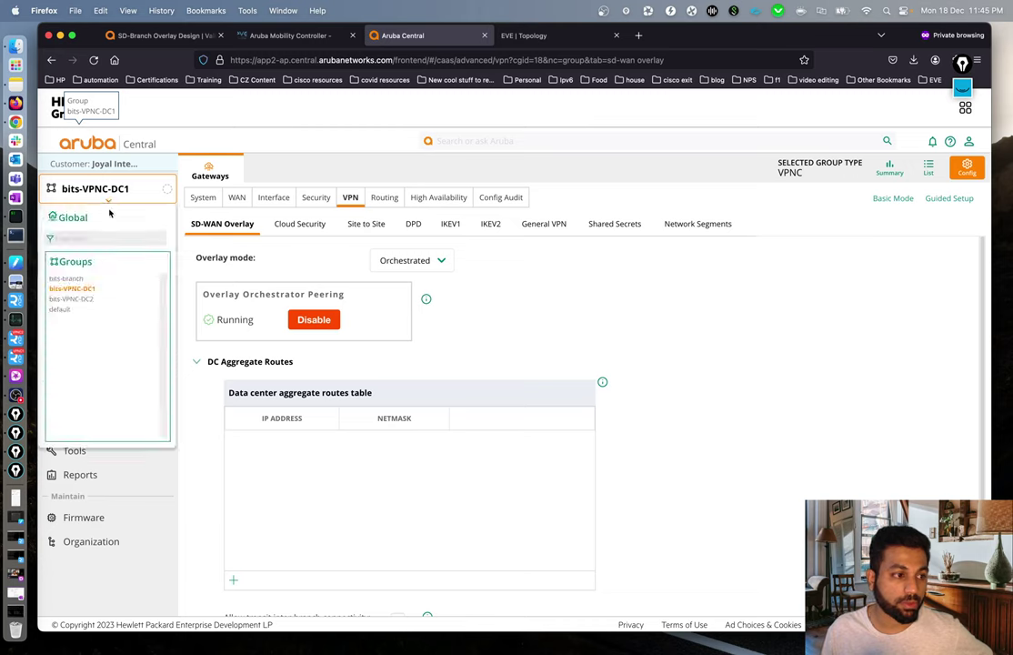
click(73, 299)
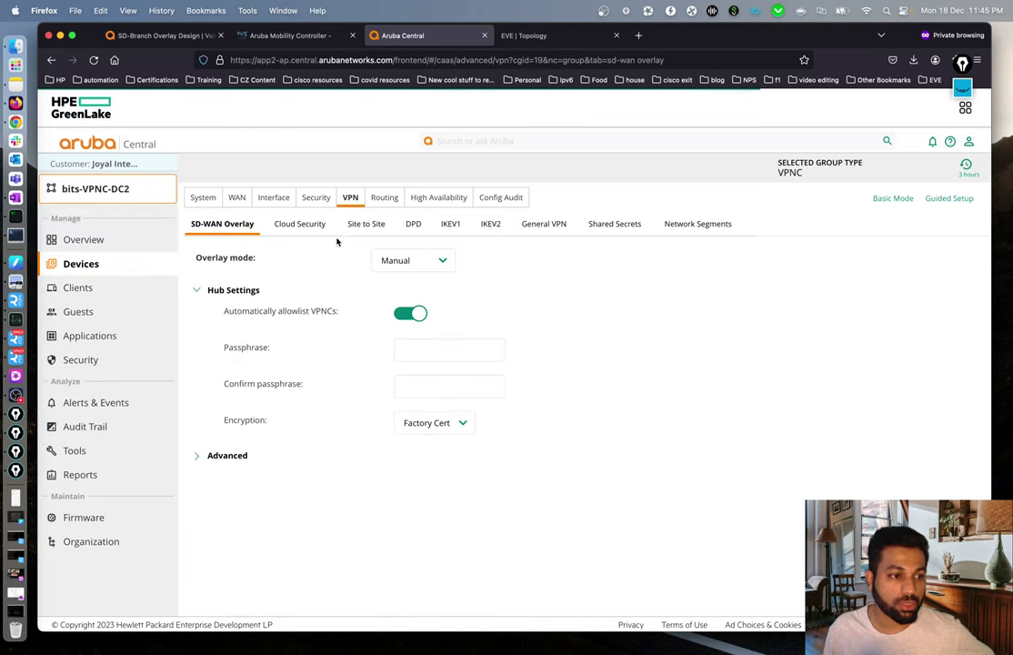
click(429, 266)
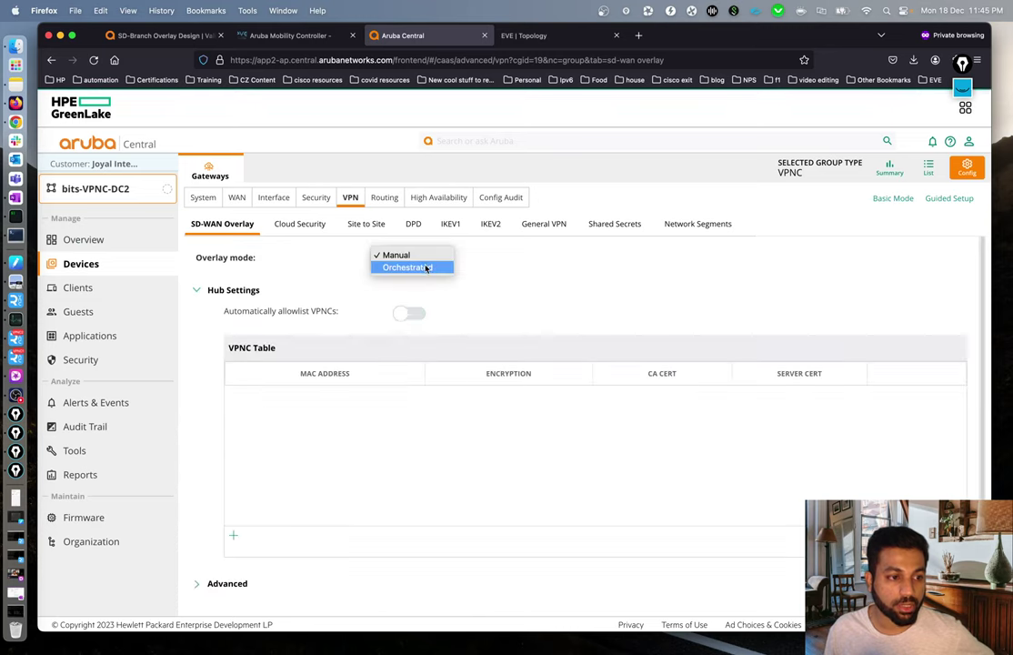
click(420, 262)
click(418, 264)
click(416, 268)
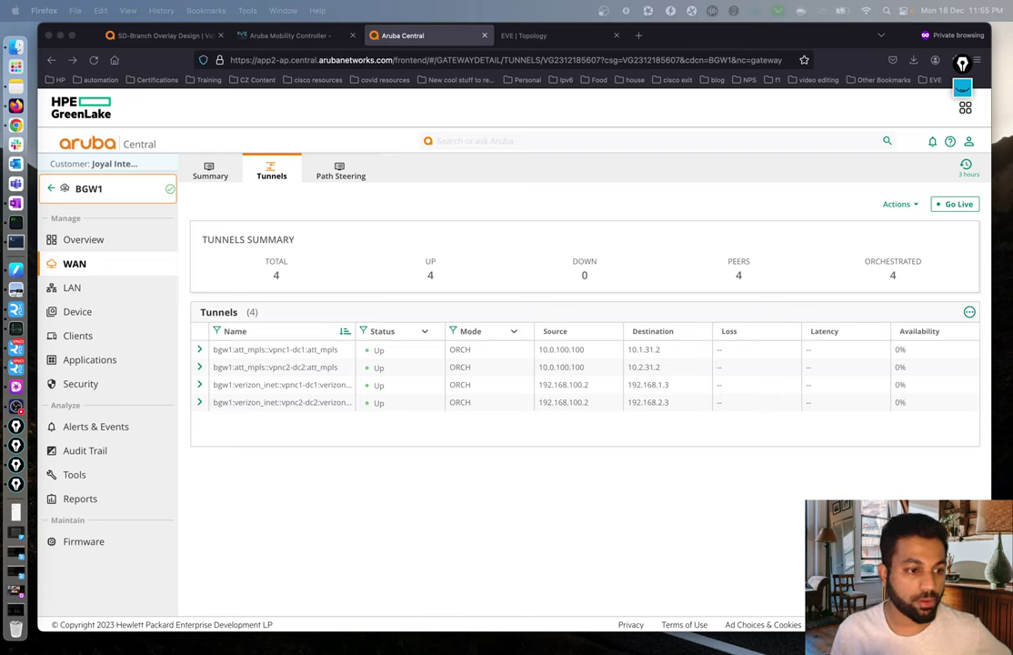
Step: Open the WAN tunnels of gateway BGW1 from the bits-branch gateway list and widen the Name column to show full tunnel names
click(405, 549)
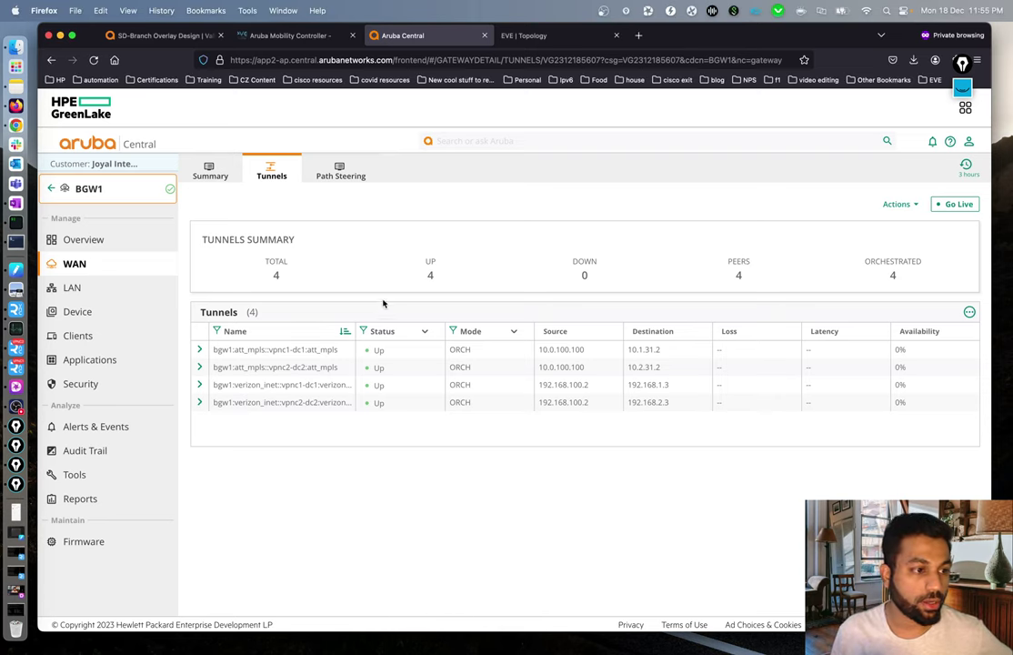
click(51, 188)
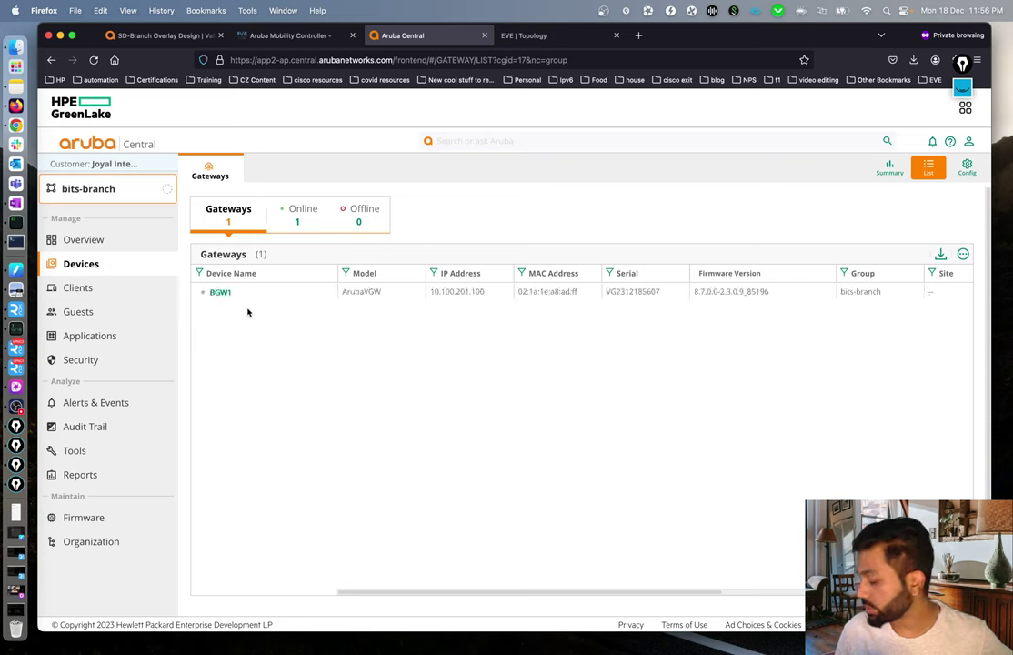
click(224, 291)
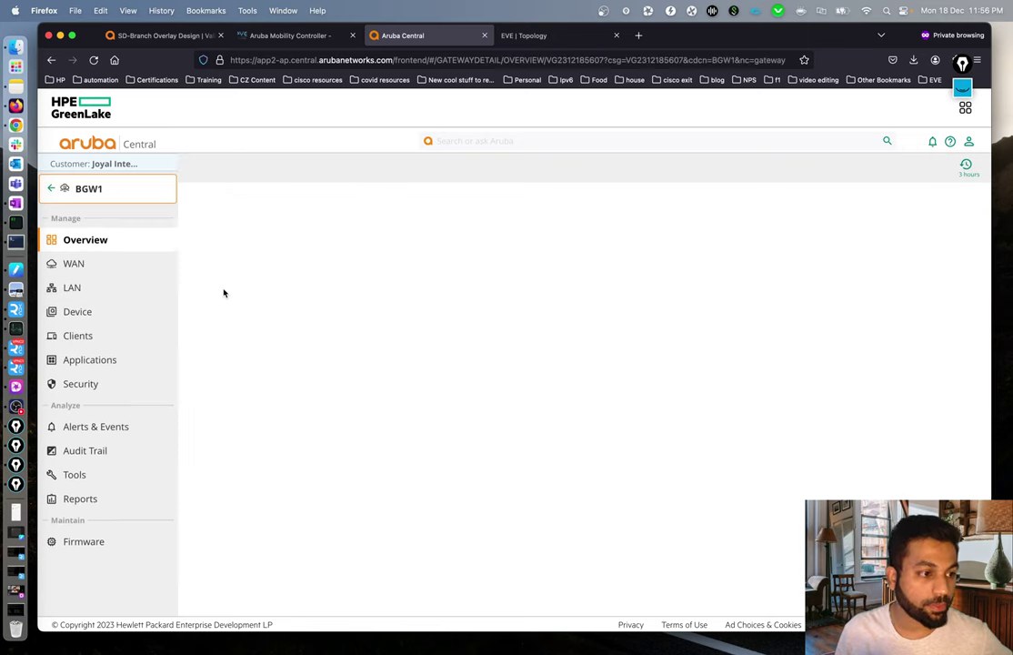
click(99, 269)
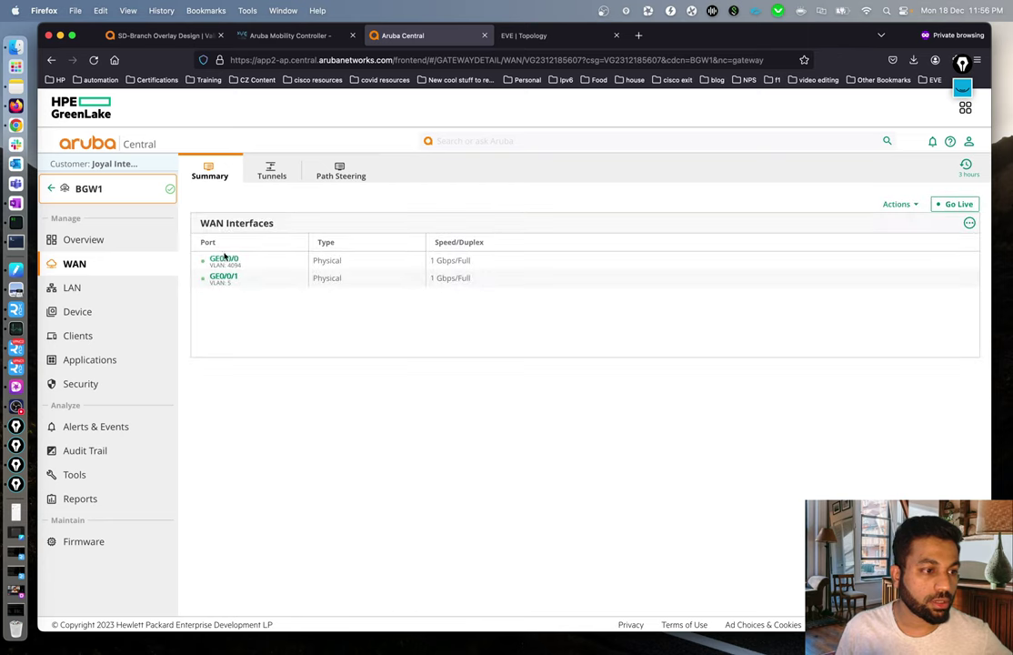
click(271, 171)
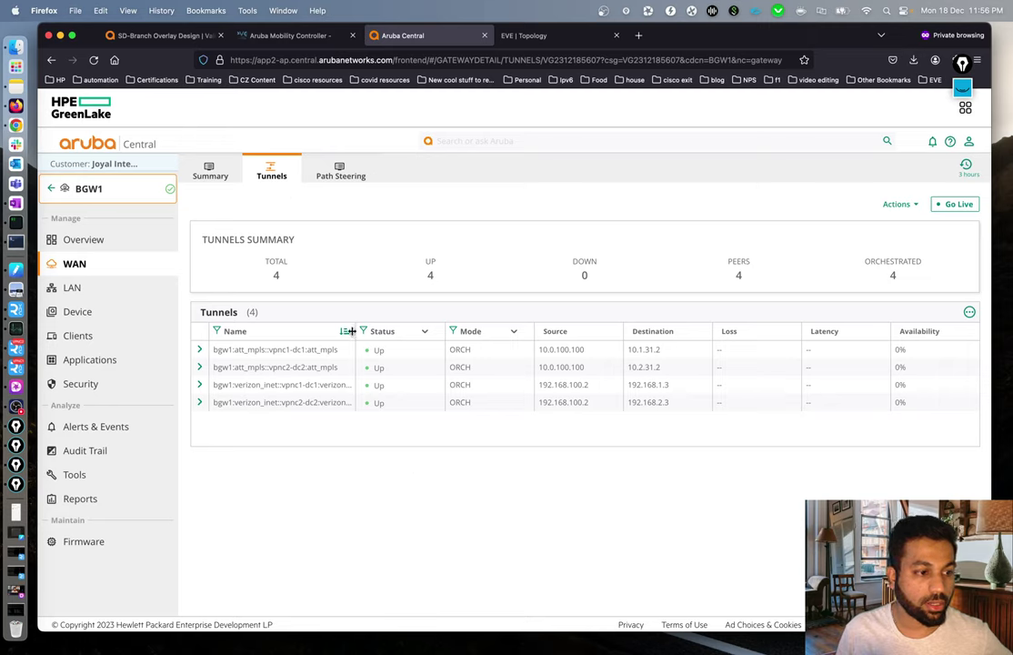
drag(355, 331, 417, 331)
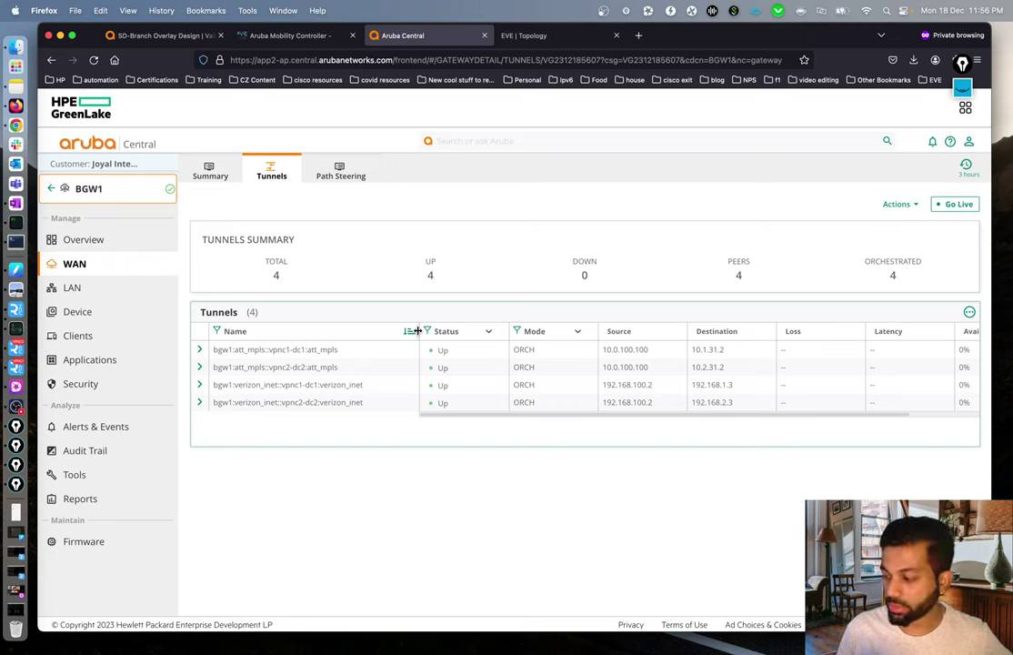
Step: Mark the gateway and uplink names of the four BGW1 tunnels in pink pen and circle their Status column
click(963, 90)
click(962, 141)
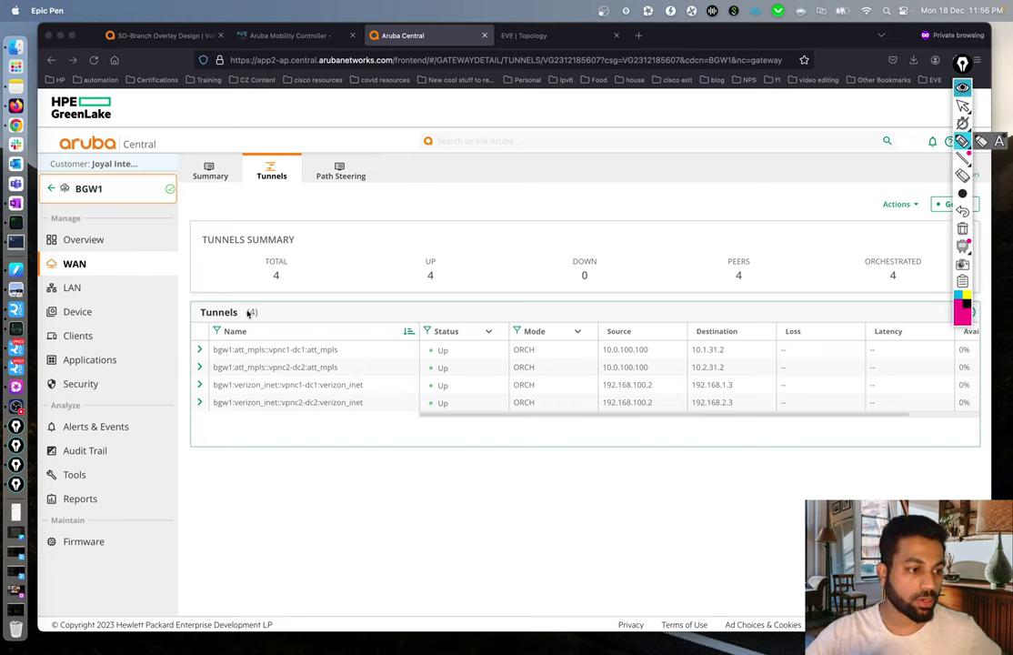
mouse_move(227, 342)
mouse_down()
mouse_move(224, 371)
mouse_move(240, 344)
mouse_move(322, 353)
mouse_move(331, 336)
mouse_up()
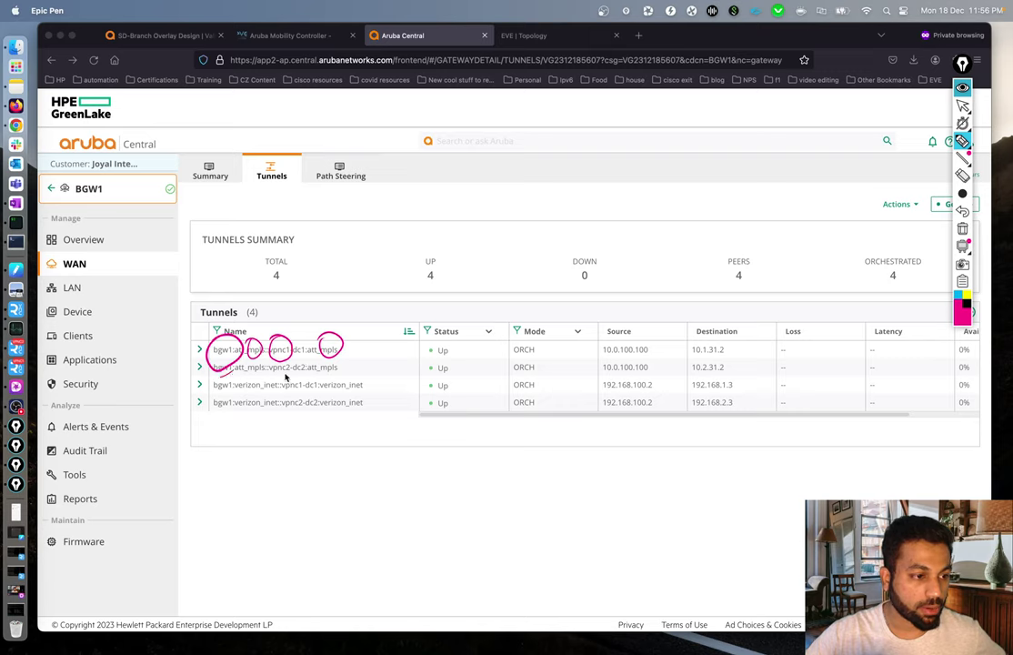
drag(243, 373, 334, 378)
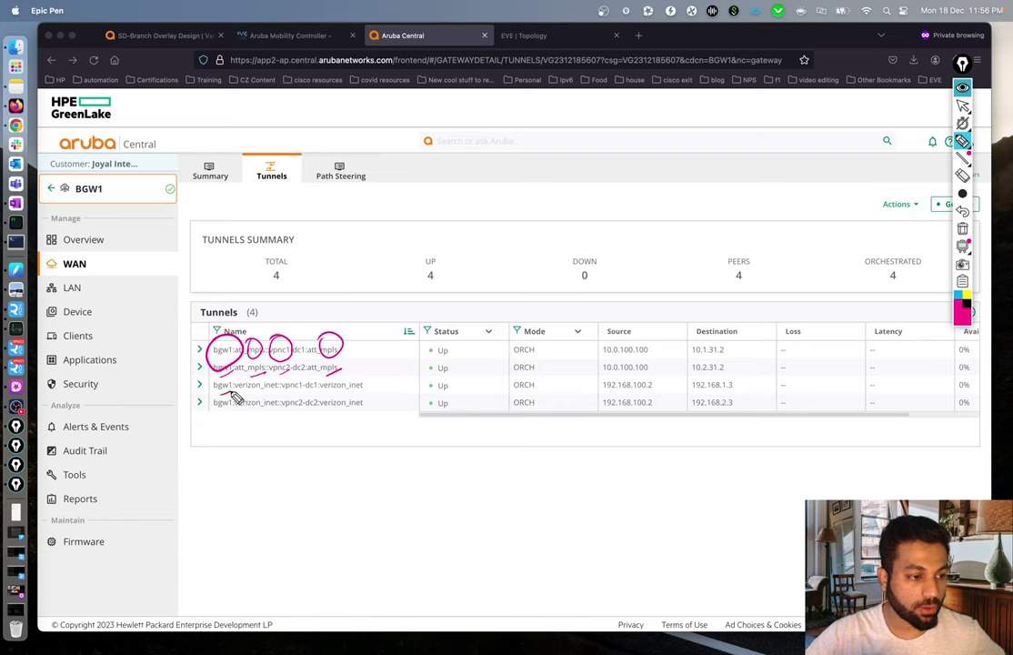
drag(269, 393, 364, 384)
drag(219, 415, 355, 411)
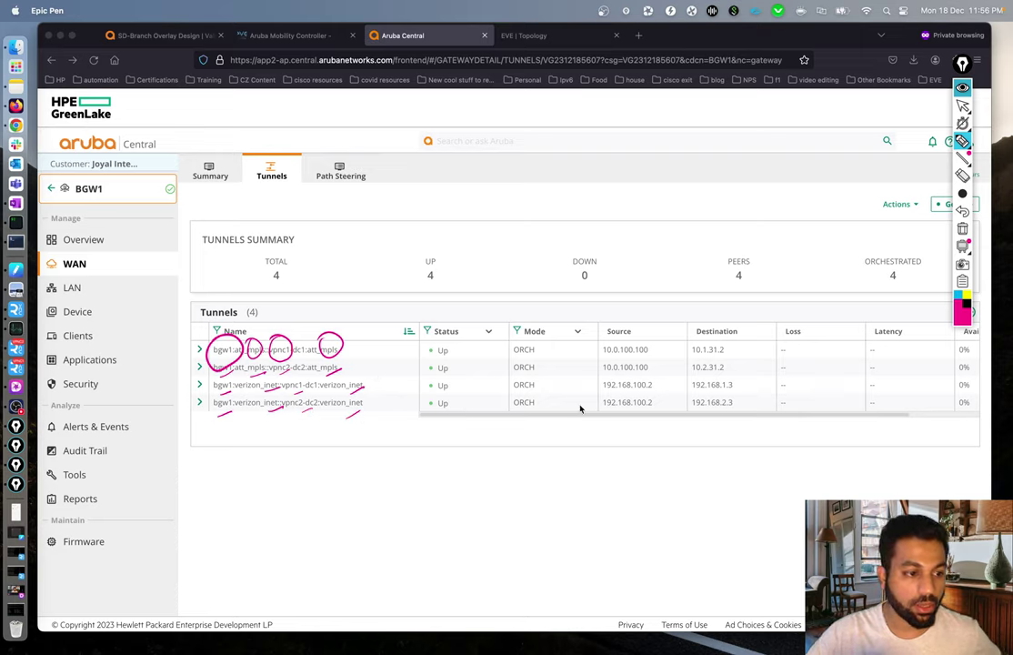
drag(414, 324, 417, 311)
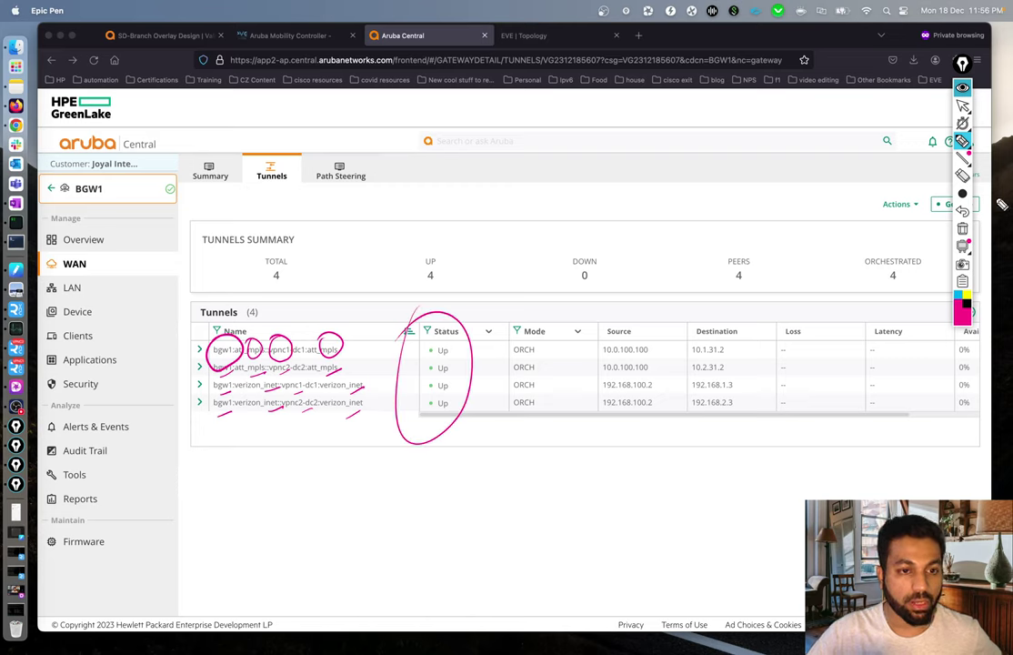
Step: Clear all pen annotations from the screen and return to the normal cursor mode
click(963, 141)
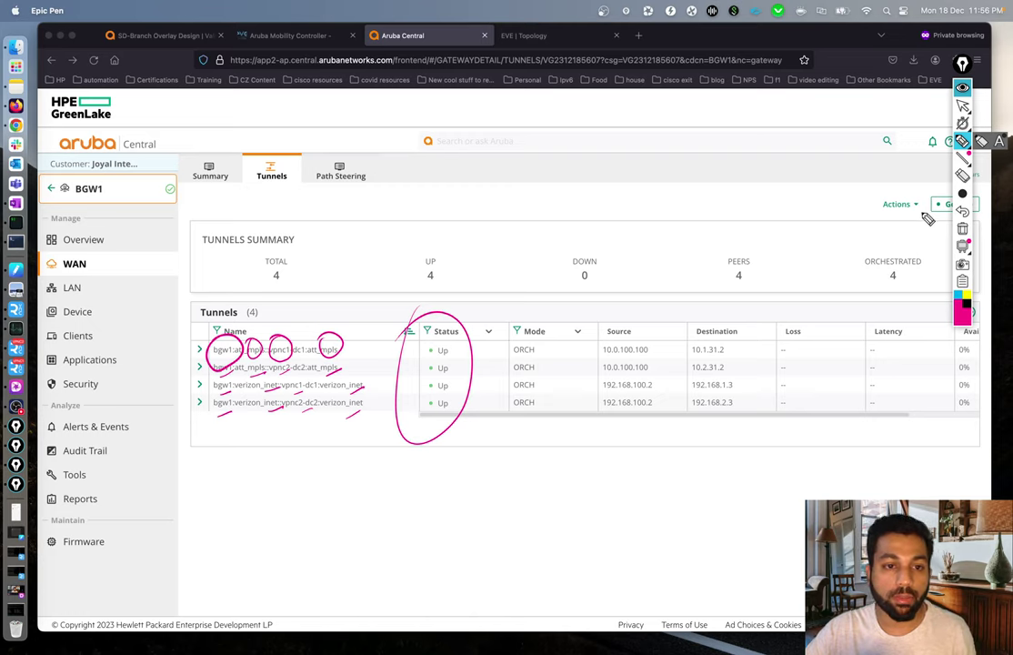
click(963, 233)
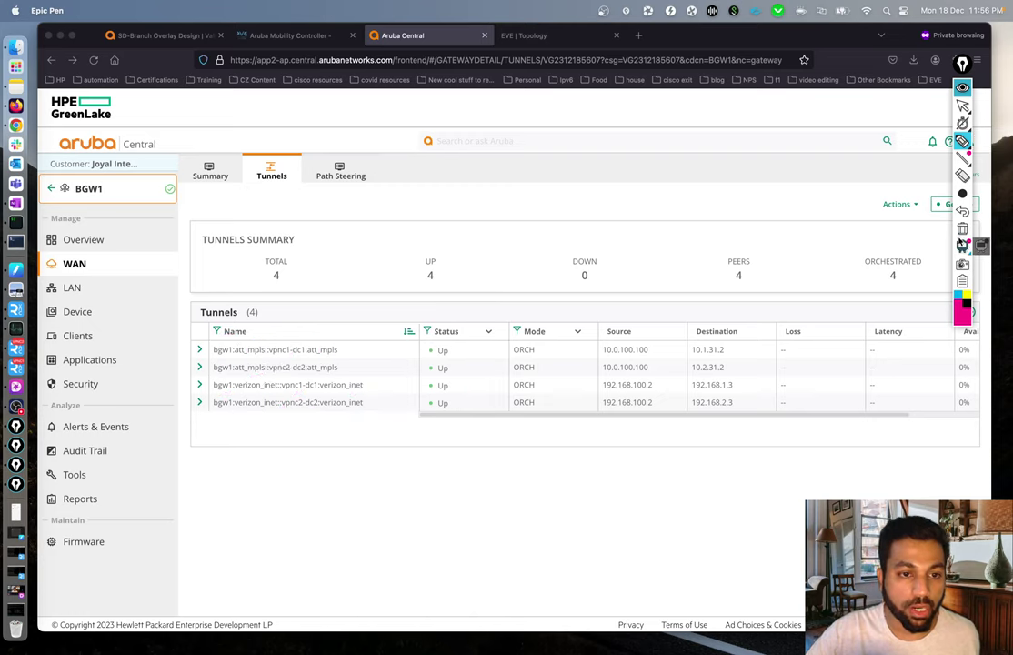
click(963, 88)
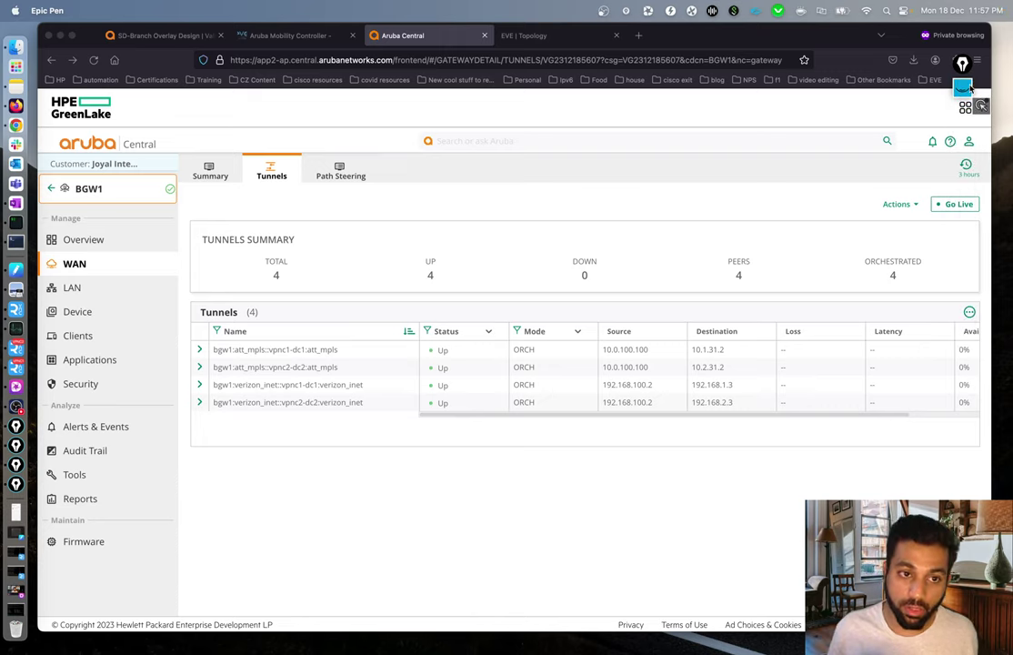
click(964, 88)
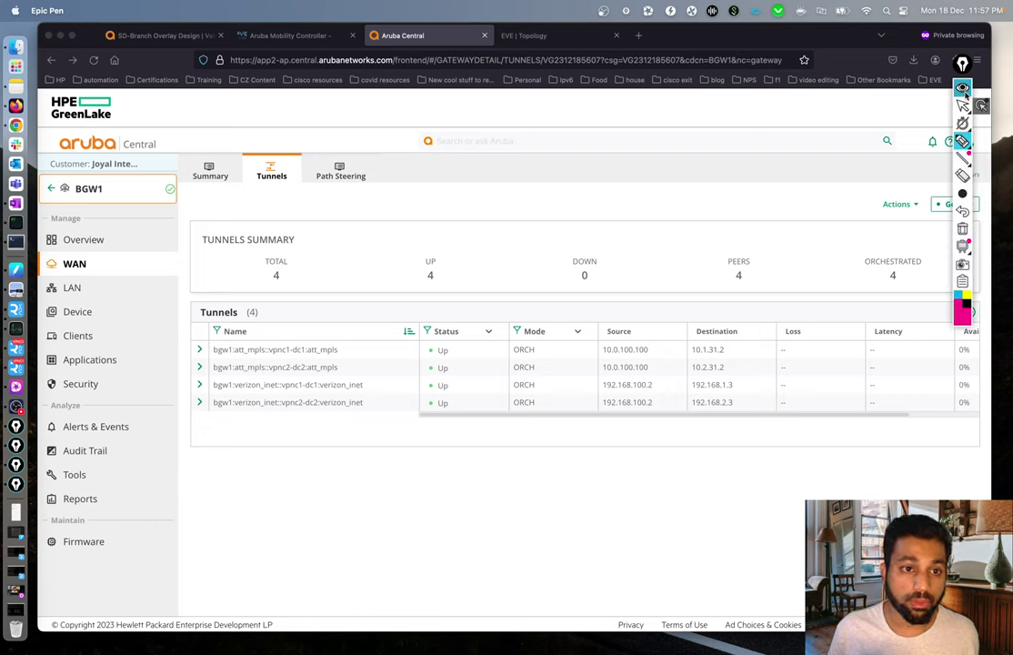
click(962, 88)
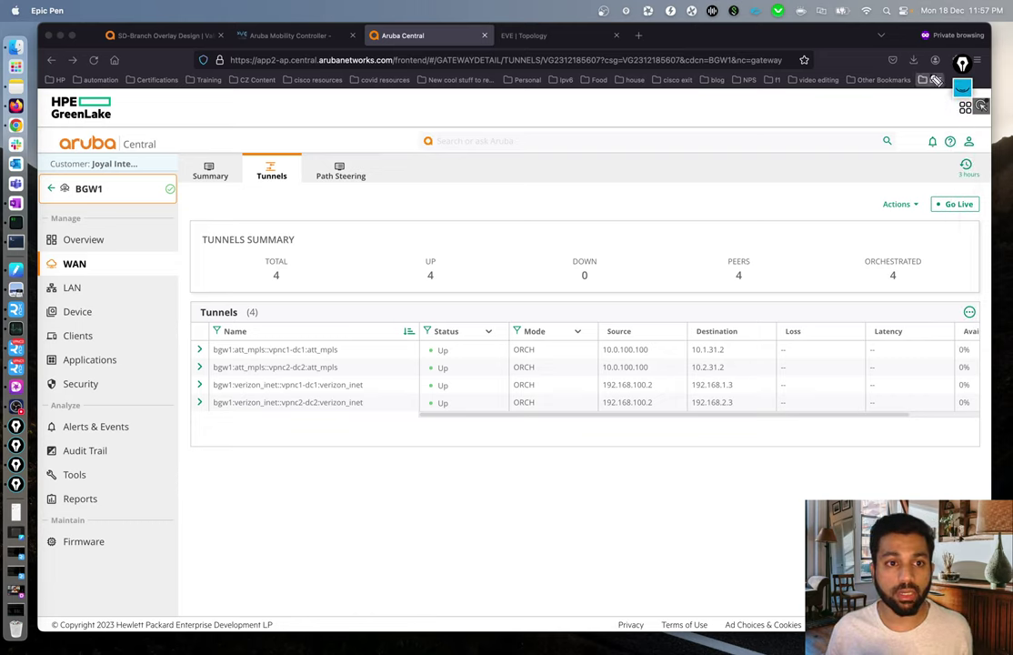
click(962, 89)
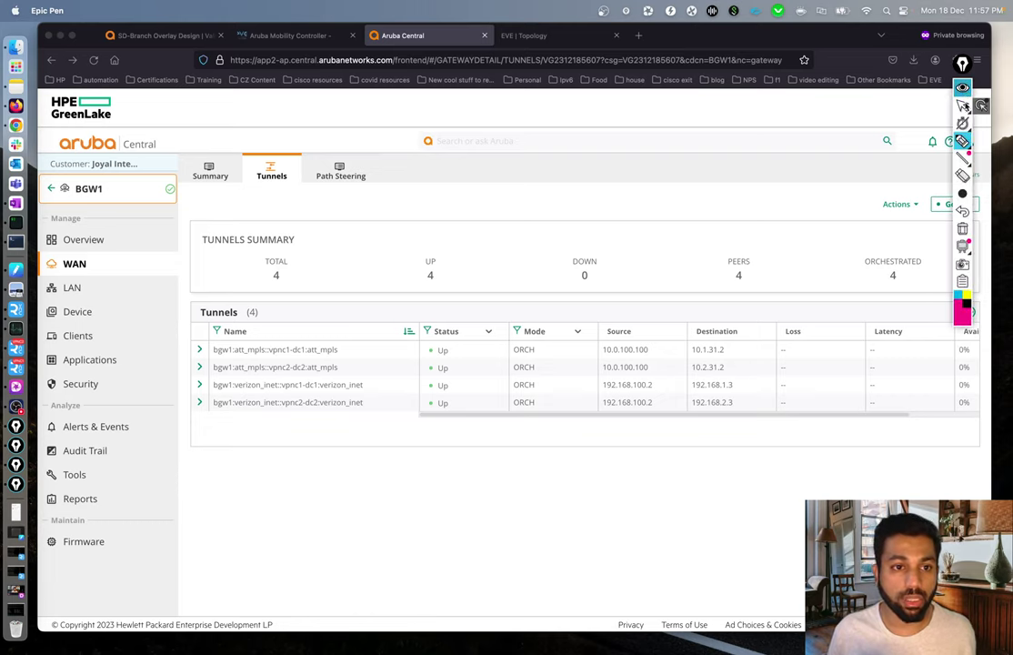
click(853, 121)
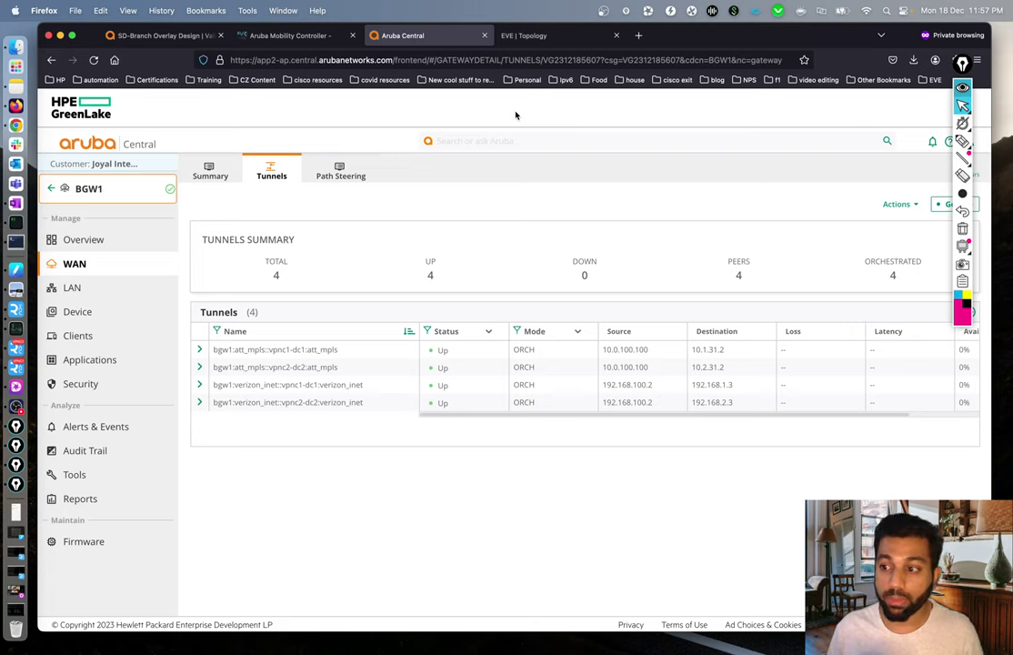
Step: Open the interface port settings of gateway VPNC1-DC1 in the bits-VPNC-DC1 group and widen the Port column
click(107, 203)
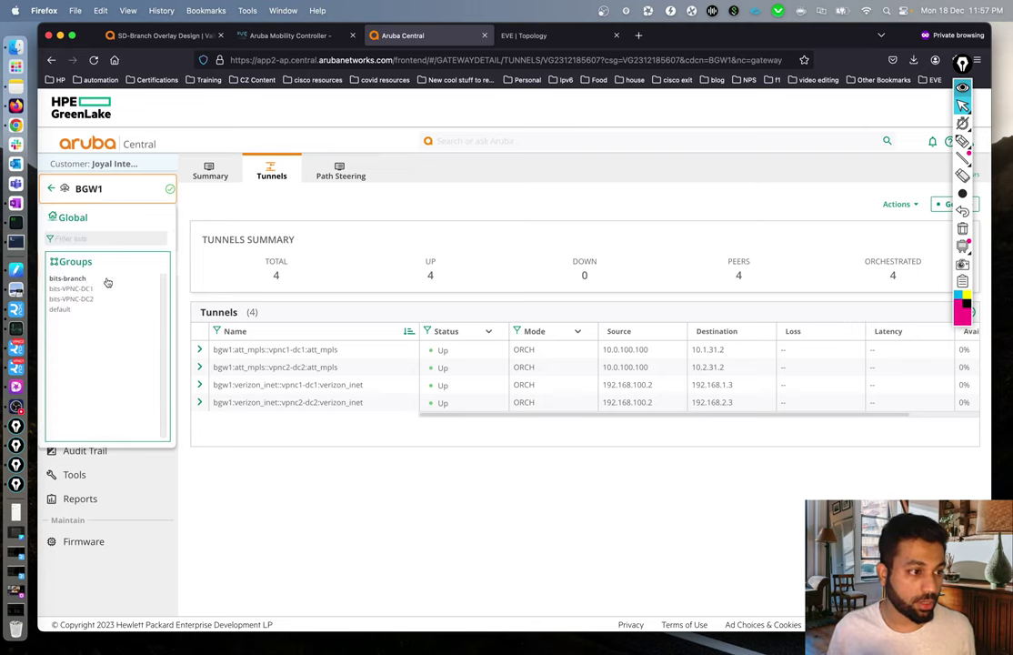
click(75, 290)
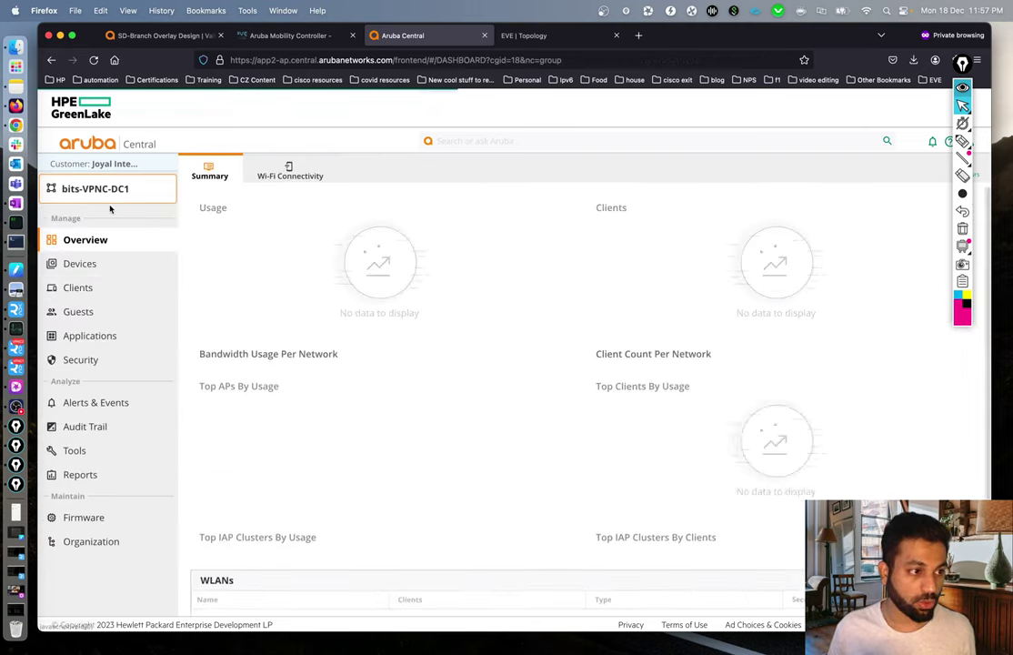
click(93, 266)
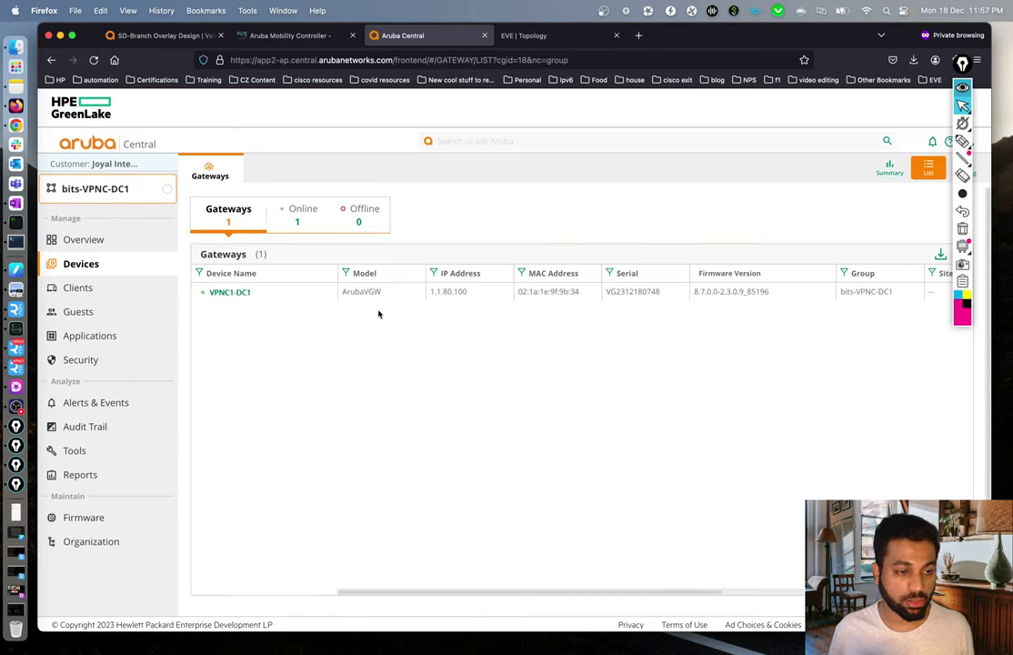
click(223, 292)
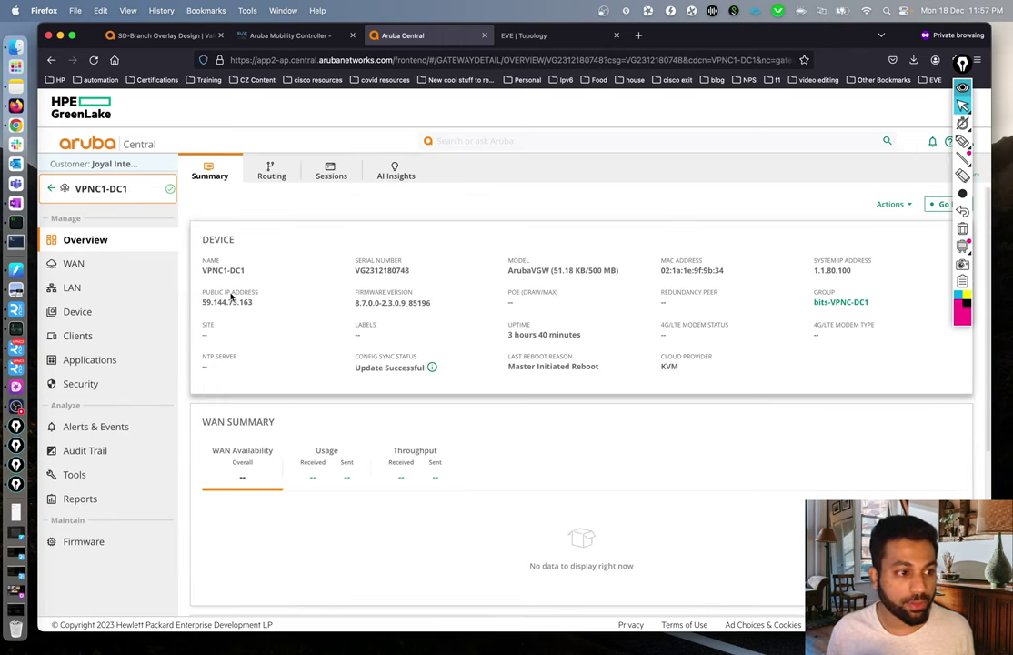
click(84, 312)
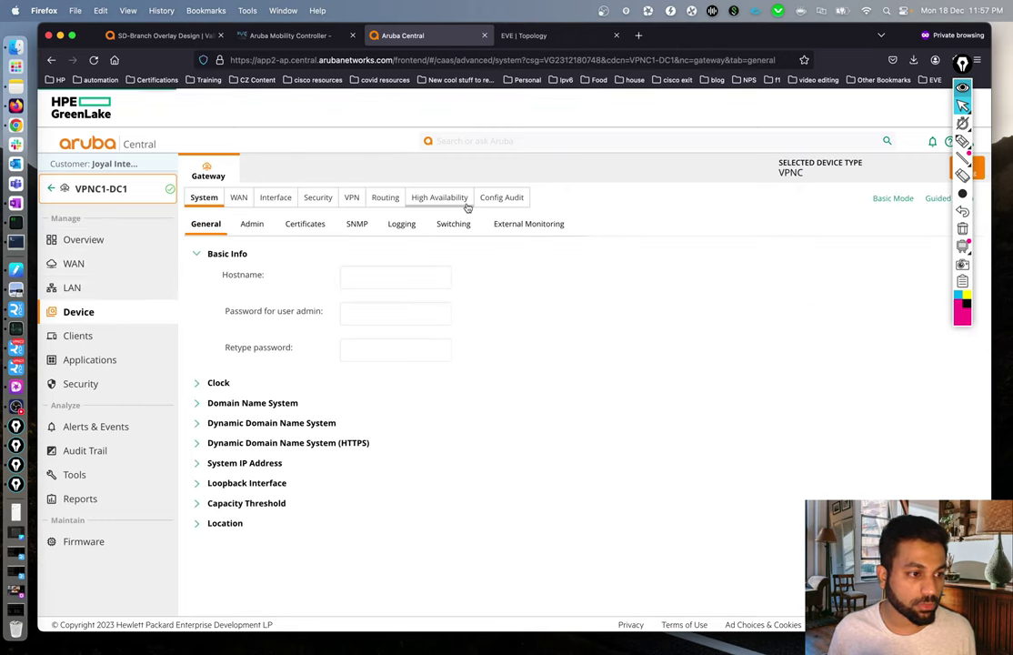
click(275, 200)
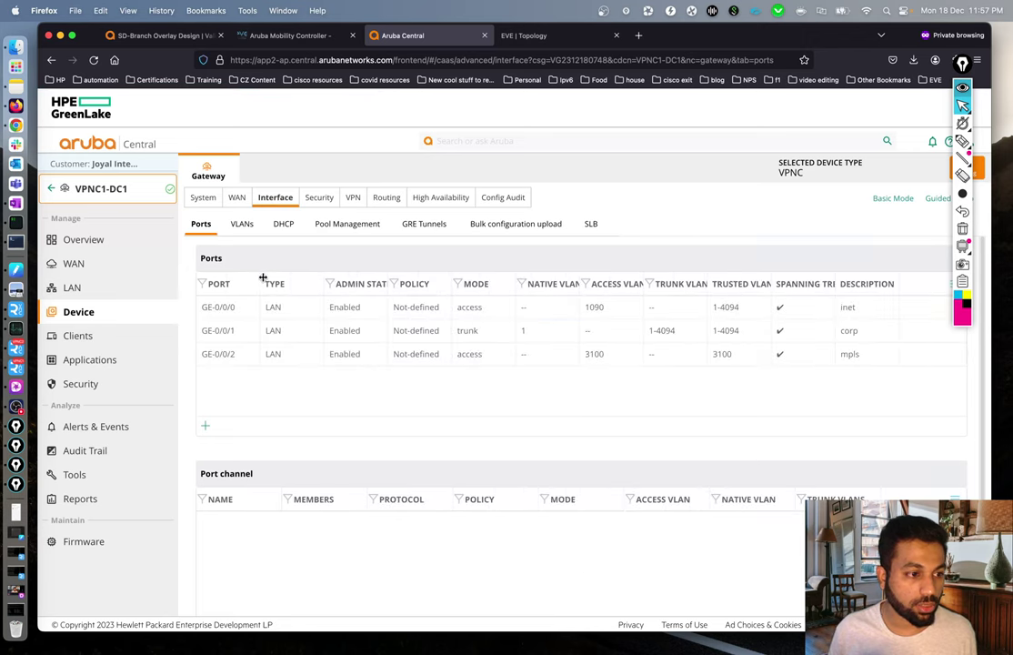
drag(263, 277, 281, 278)
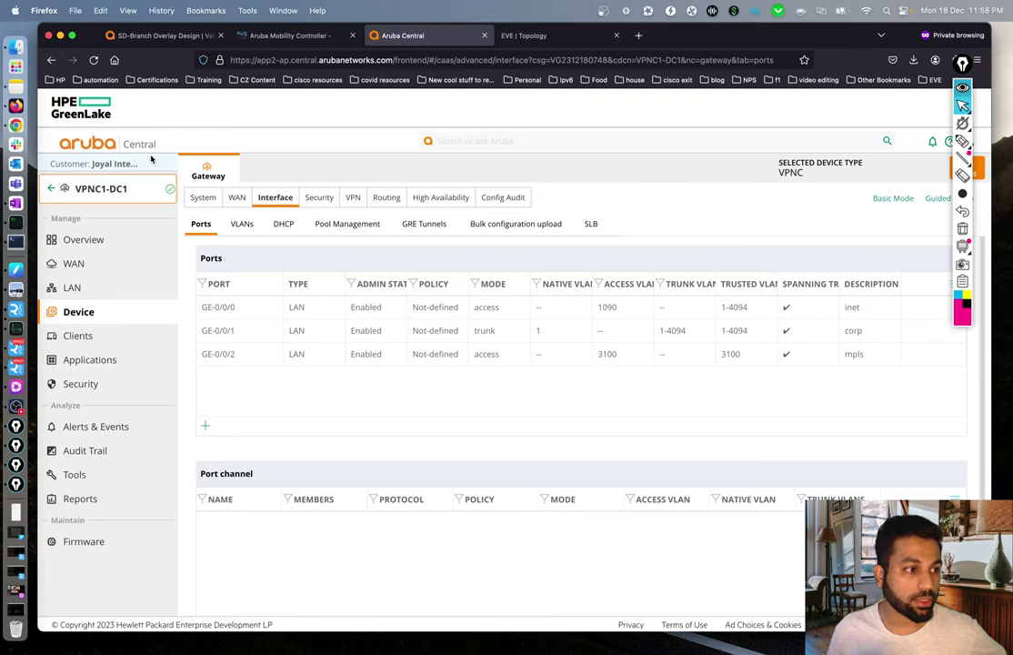
Step: Return to the bits-branch group and reopen the WAN tunnels of gateway BGW1
click(51, 188)
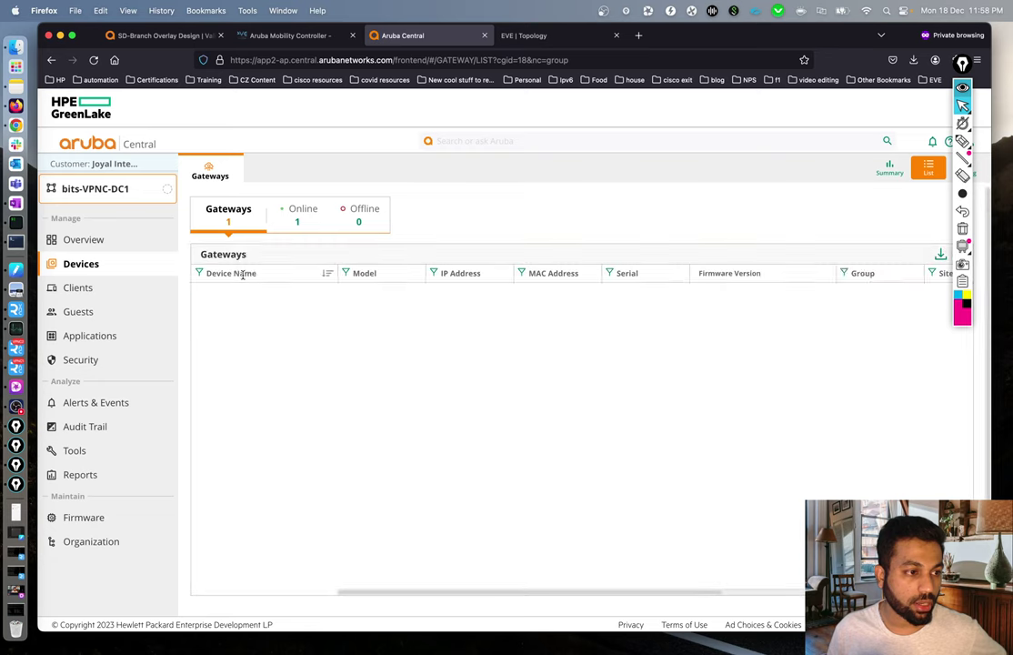
click(107, 191)
click(76, 280)
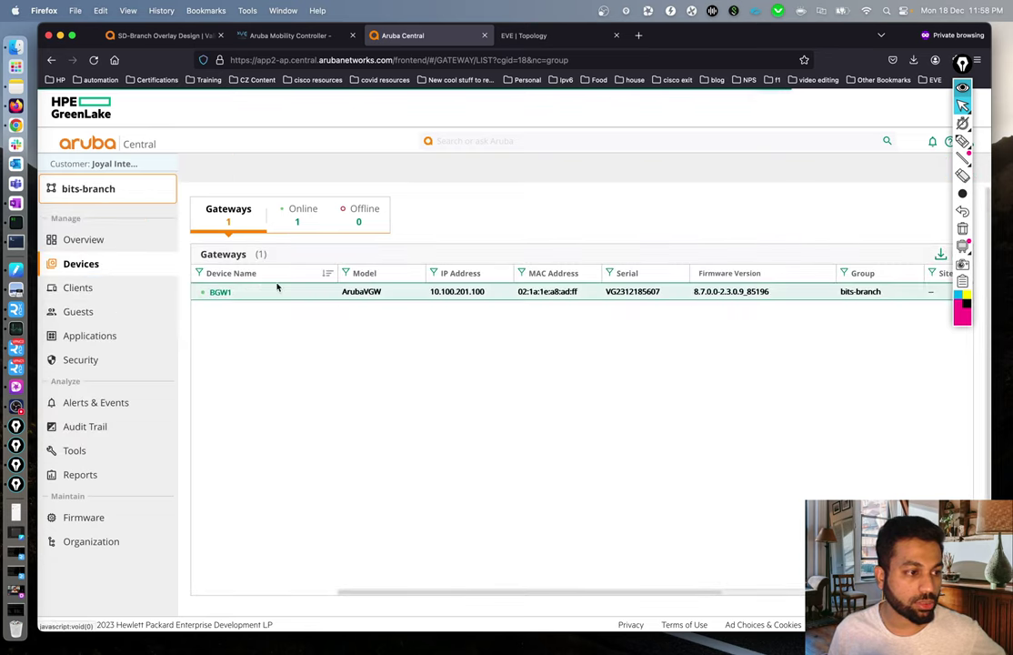
click(219, 293)
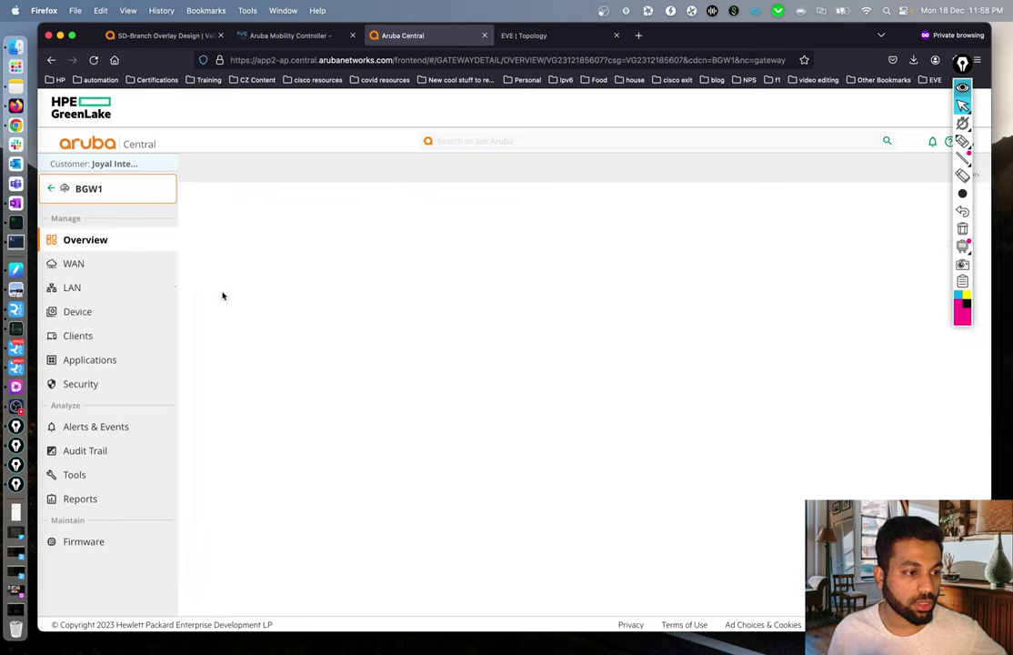
click(95, 265)
click(271, 171)
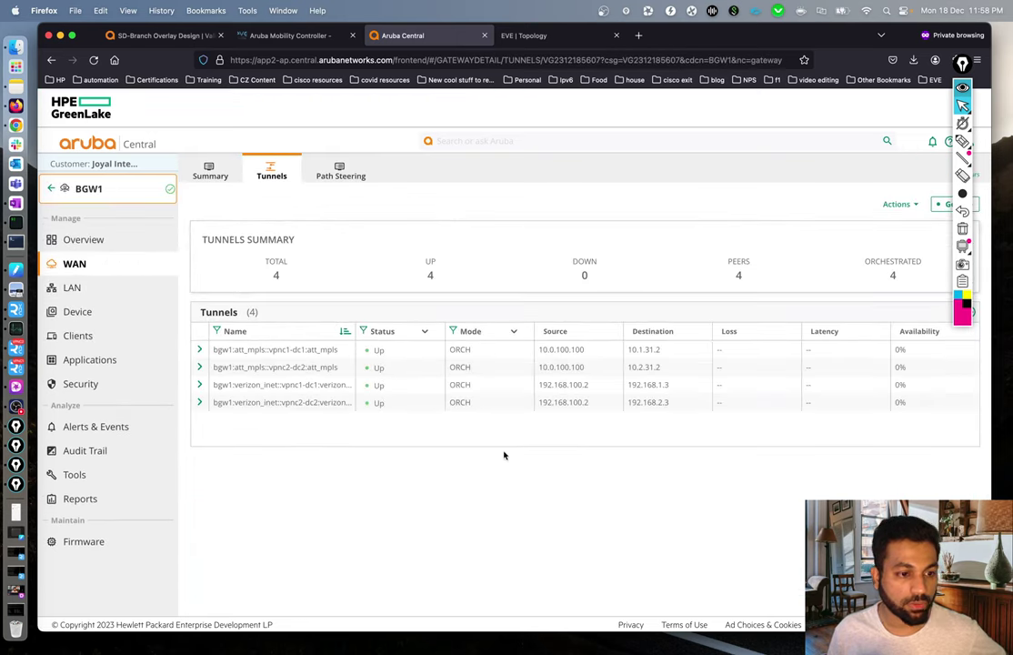
Step: Examine the details of each BGW1 tunnel, covering the att_mpls and verizon_inet links to vpnc1-dc1 and vpnc2-dc2
click(199, 350)
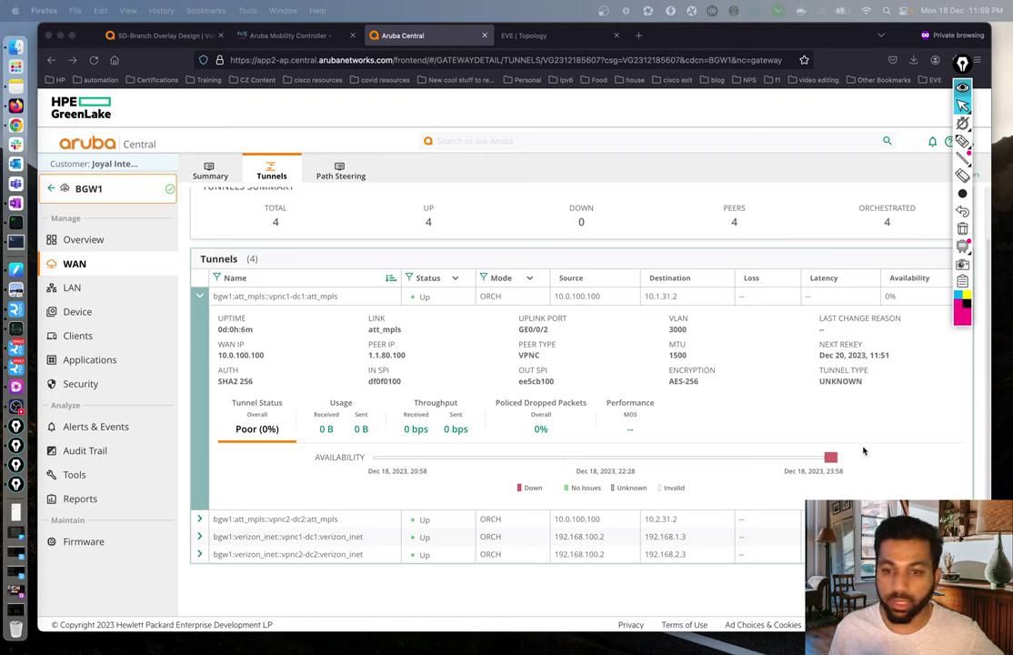
click(634, 423)
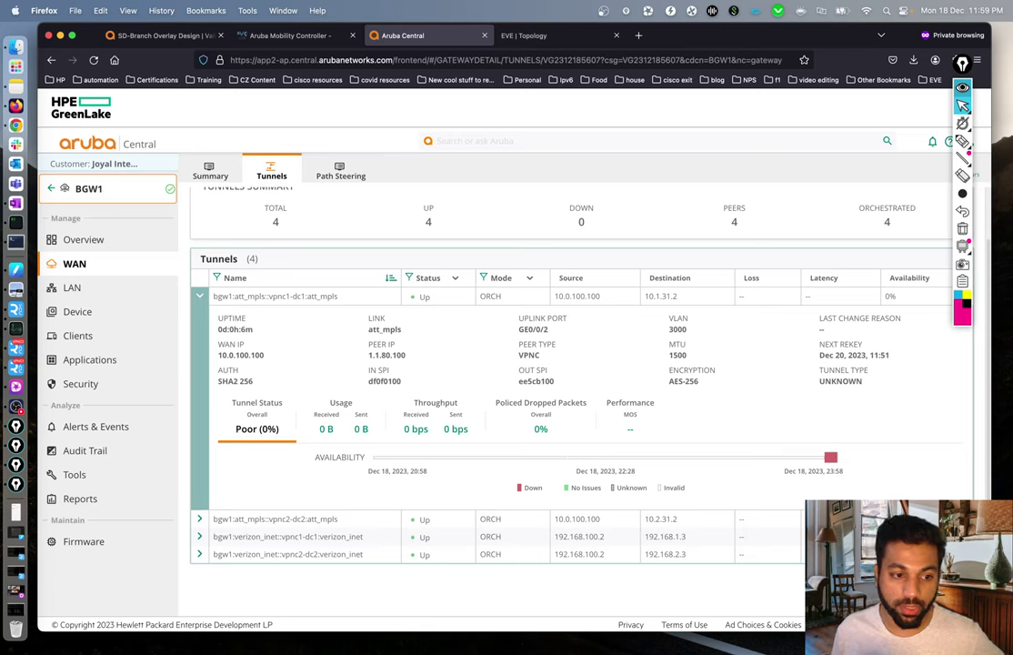
click(199, 519)
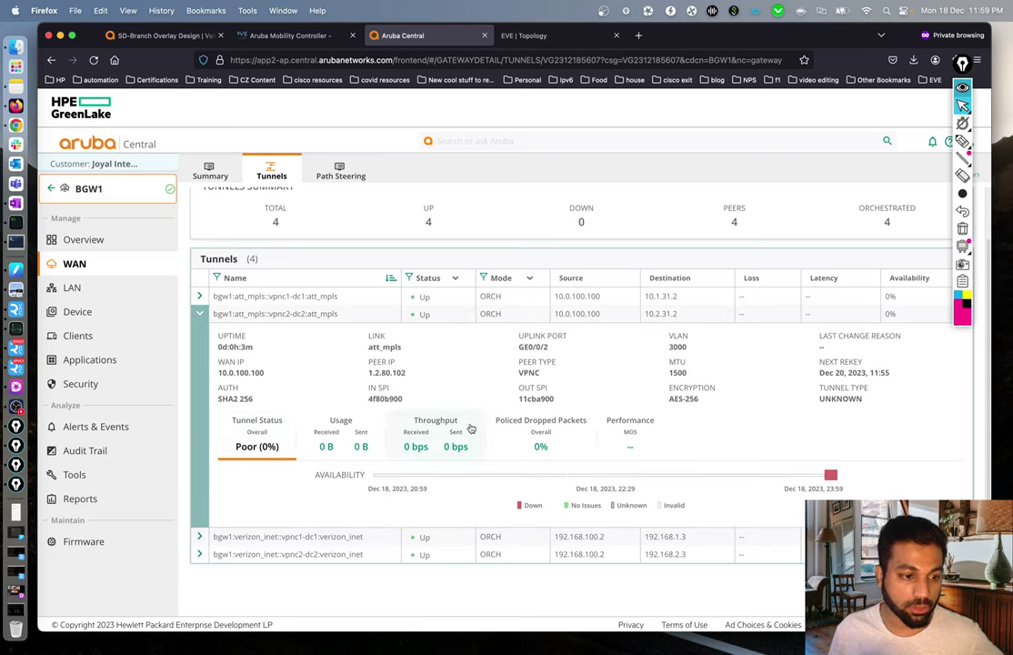
scroll(818, 473, down, 1)
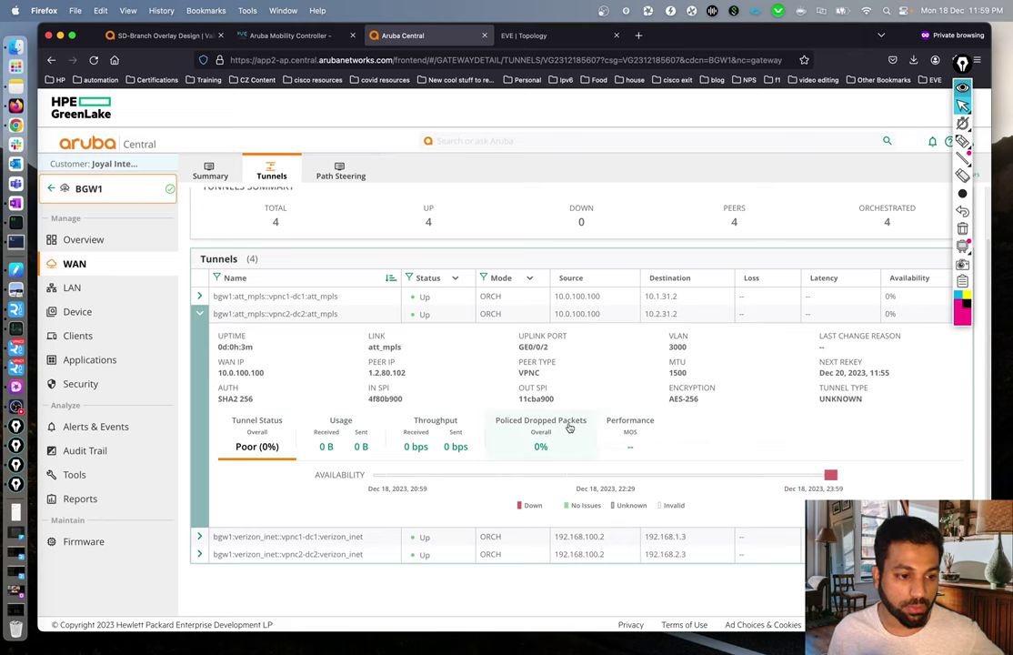
click(200, 536)
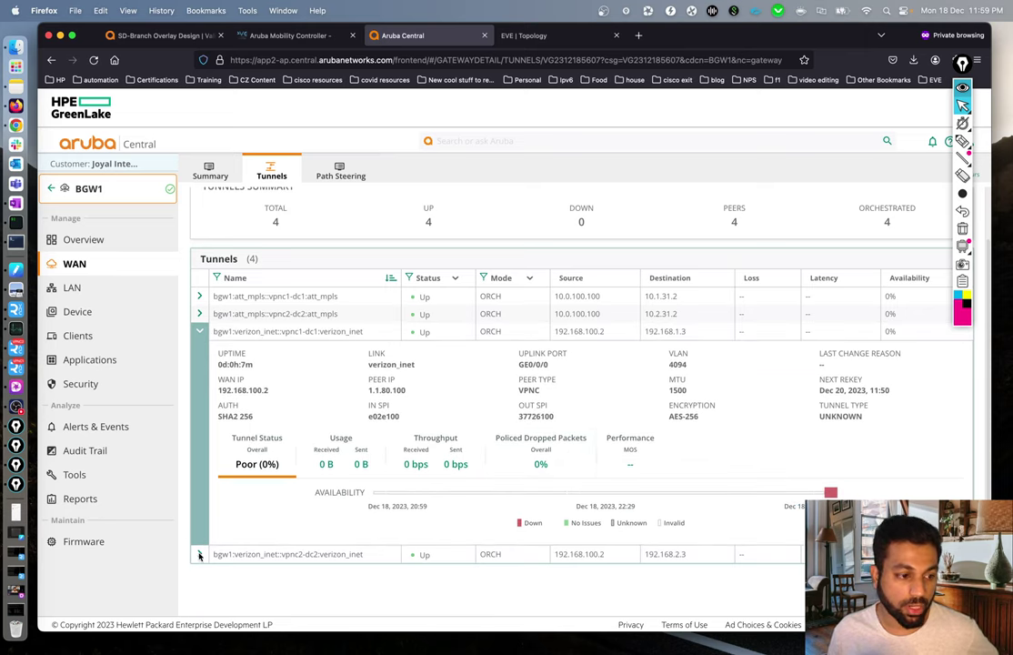
click(201, 555)
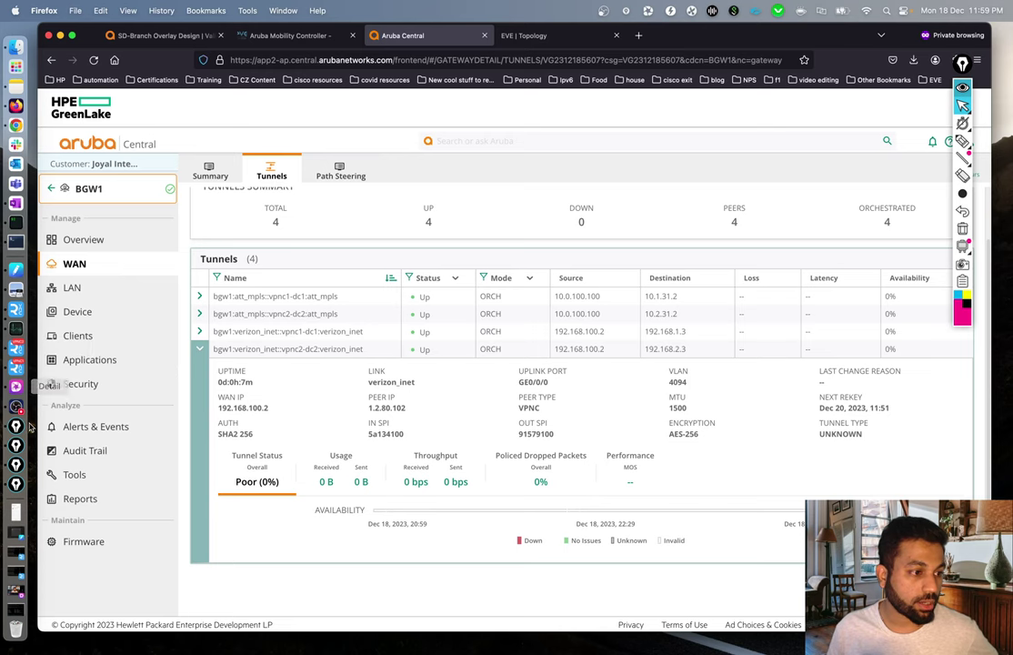
Step: Switch to the BGW1 session in the ZOC terminal and clear its screen
click(14, 243)
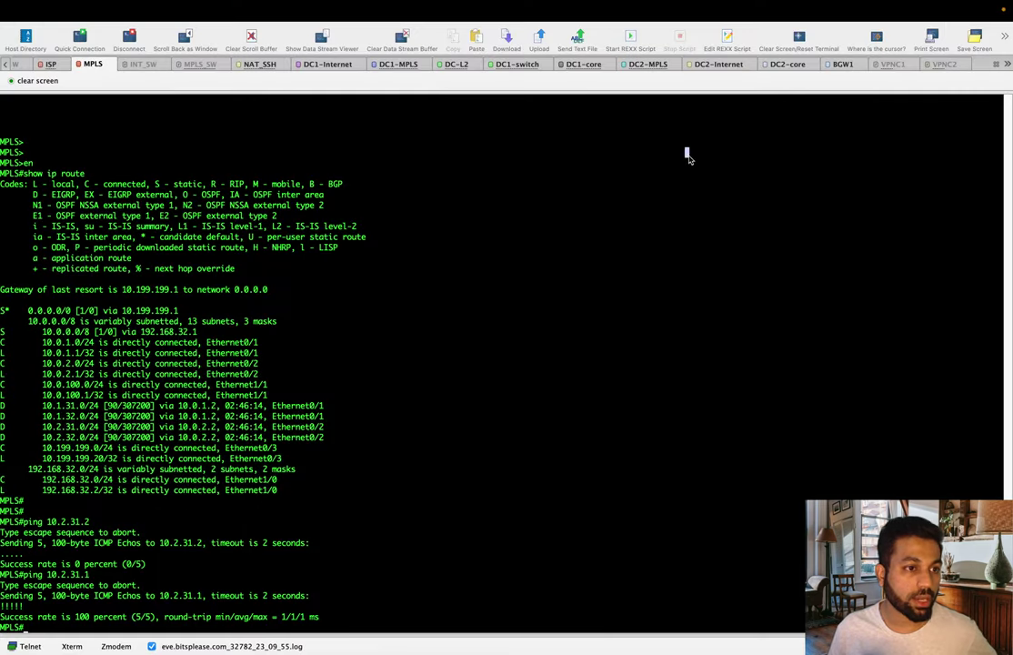
click(854, 67)
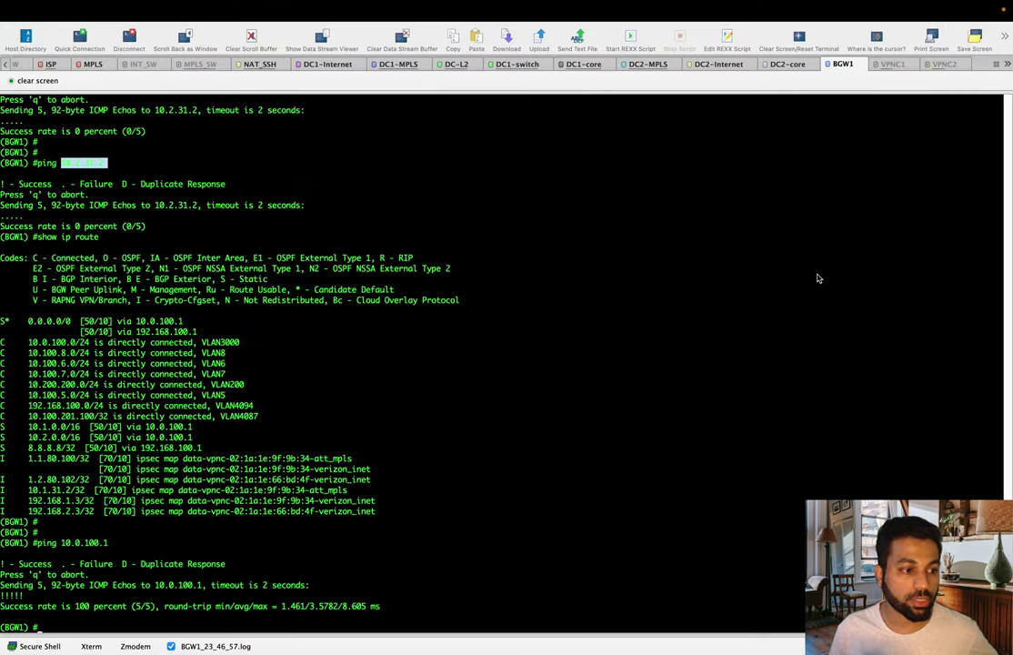
key(Return)
key(Return)
key(Return)
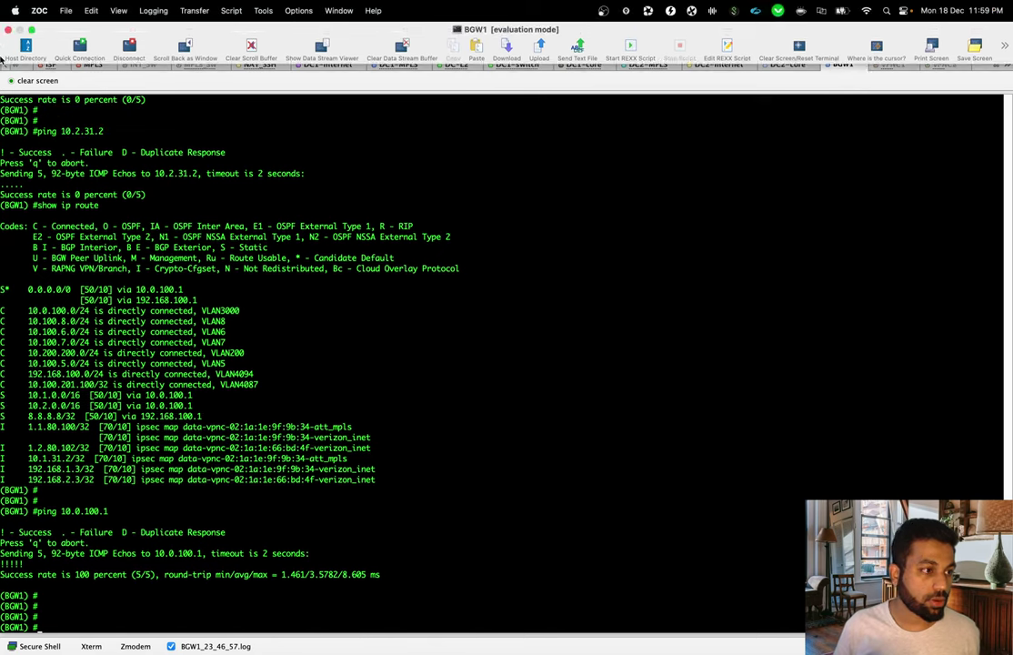
click(49, 80)
key(Return)
key(Return)
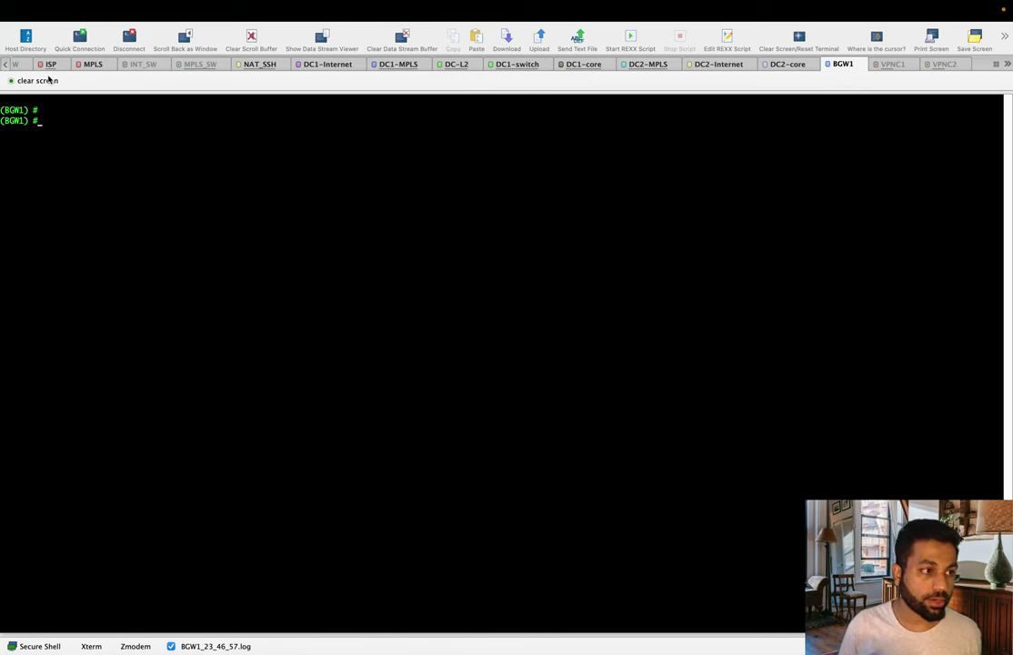
Step: Run show crypto ipsec sa on BGW1 and page through to the end of the output
text(show )
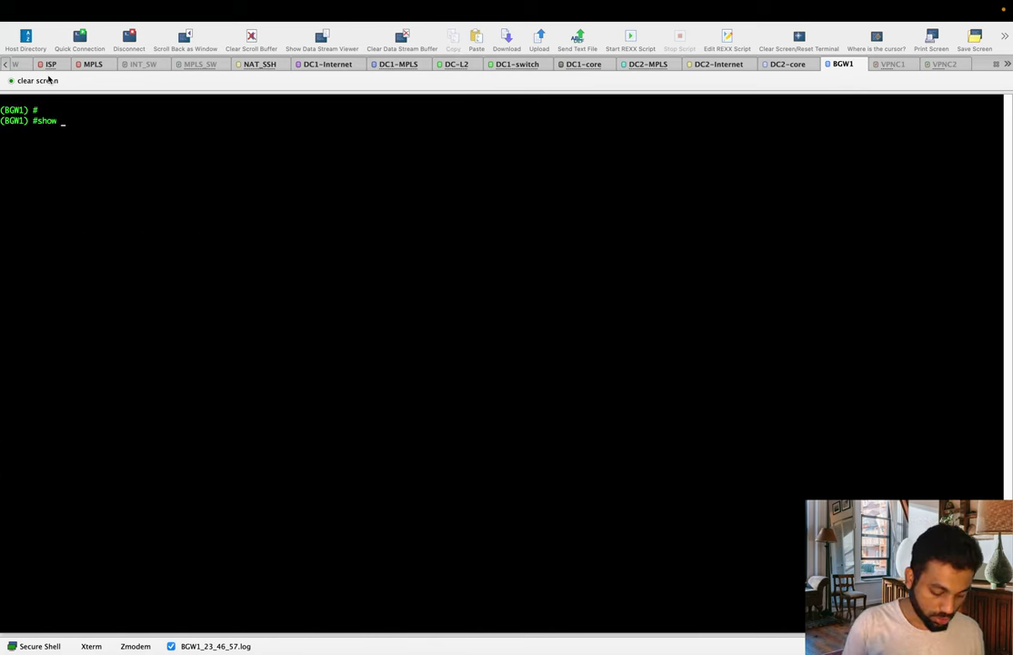
text(crypto ipsec sa)
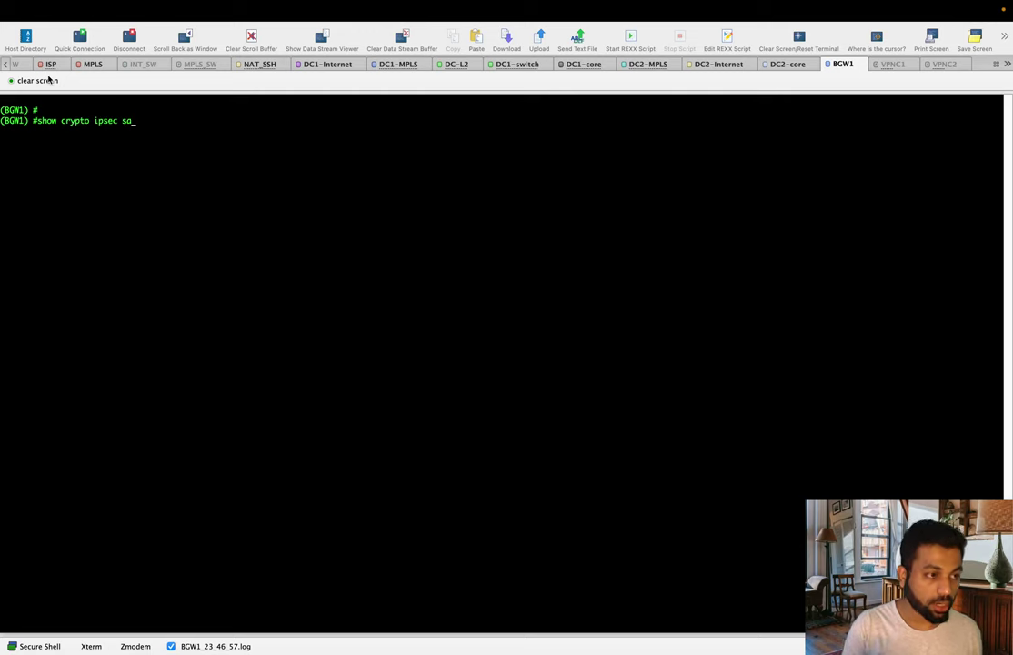
key(Return)
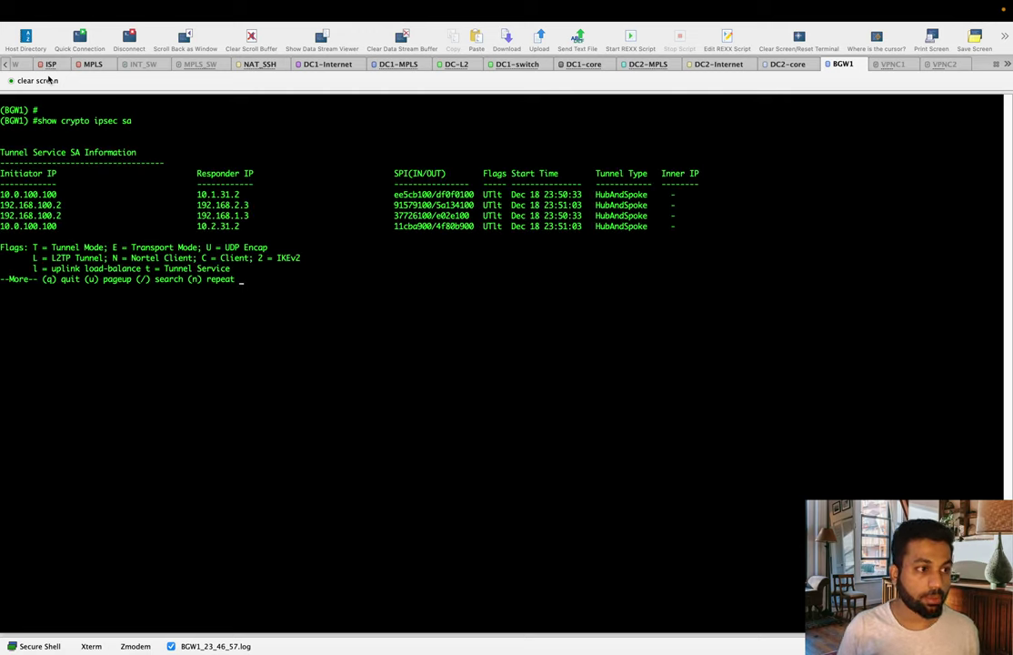
key(space)
key(Return)
key(Return)
key(Return)
key(Return)
key(Return)
key(Return)
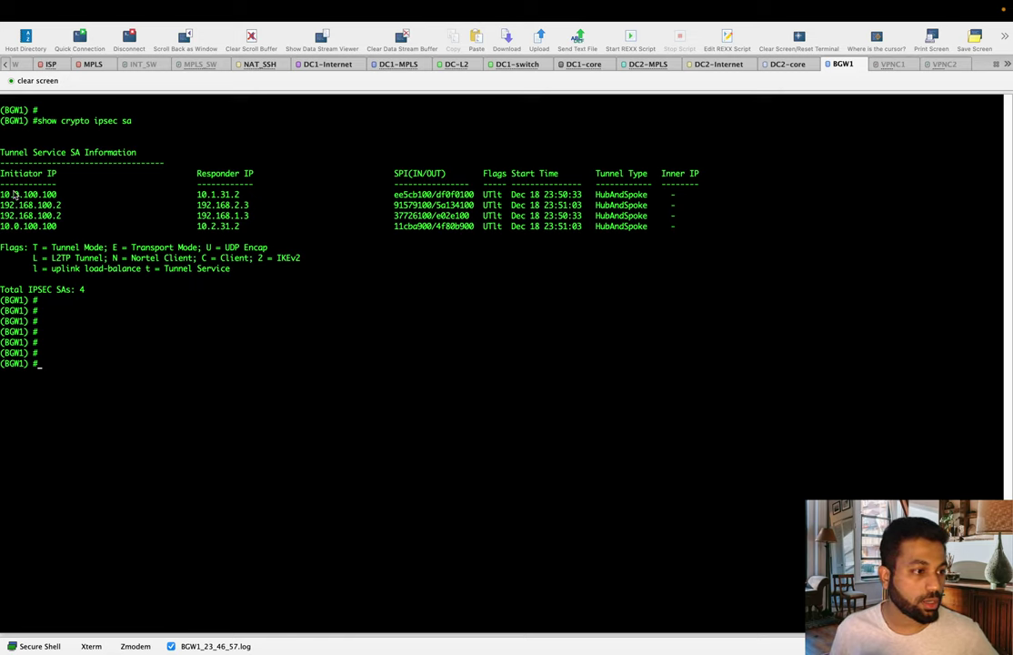
Step: Examine the initiator and responder IP addresses in BGW1's IPsec SA table, highlighting the responder entries
drag(11, 195, 215, 195)
click(368, 200)
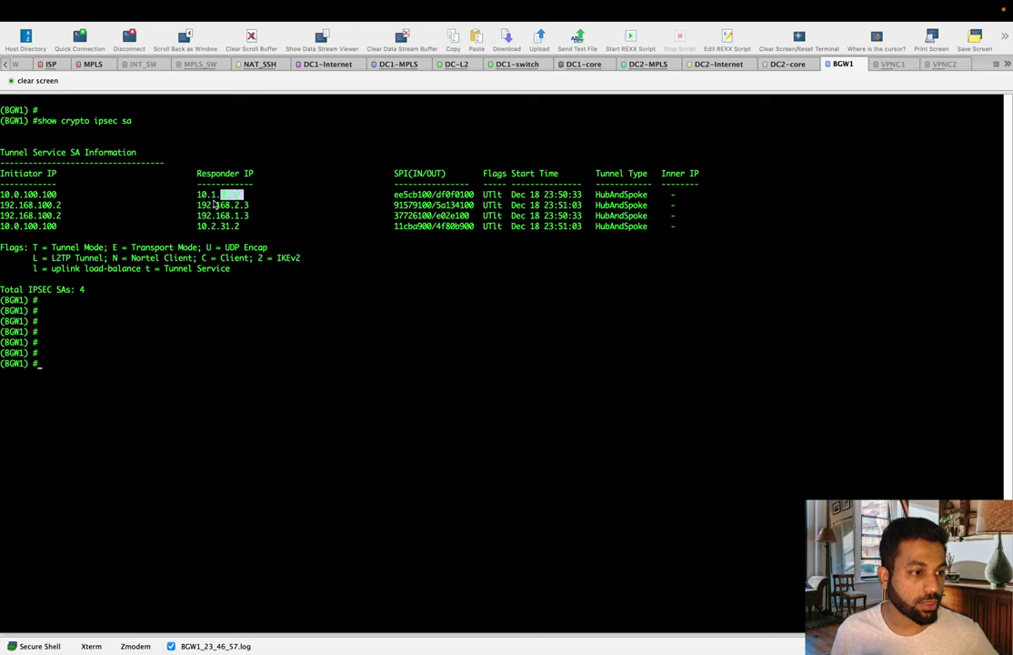
click(202, 200)
double_click(218, 195)
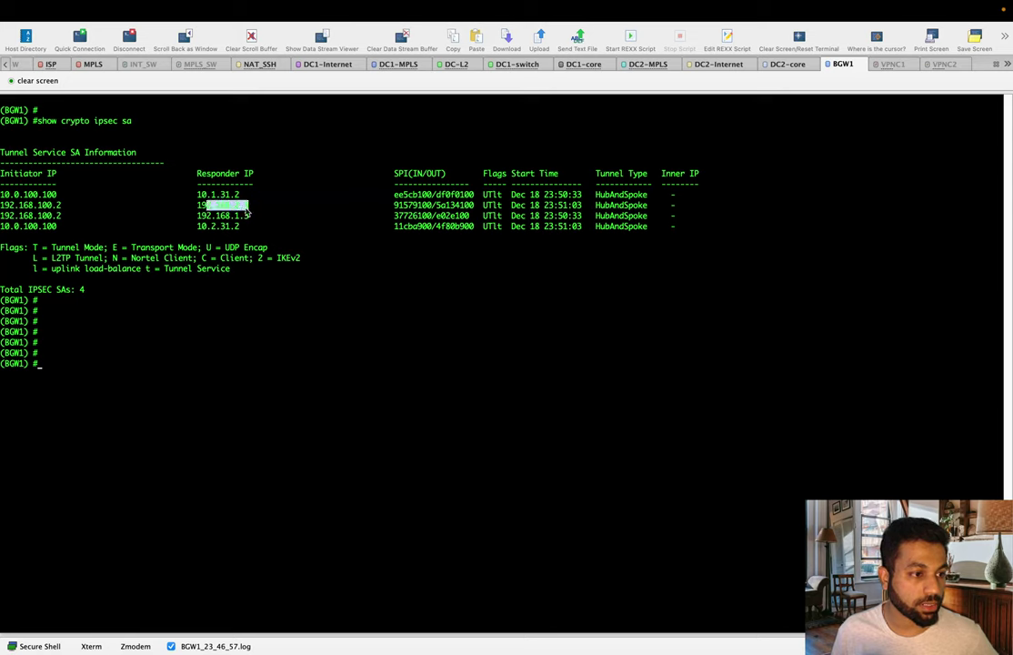
drag(197, 205, 253, 215)
key(super+Tab)
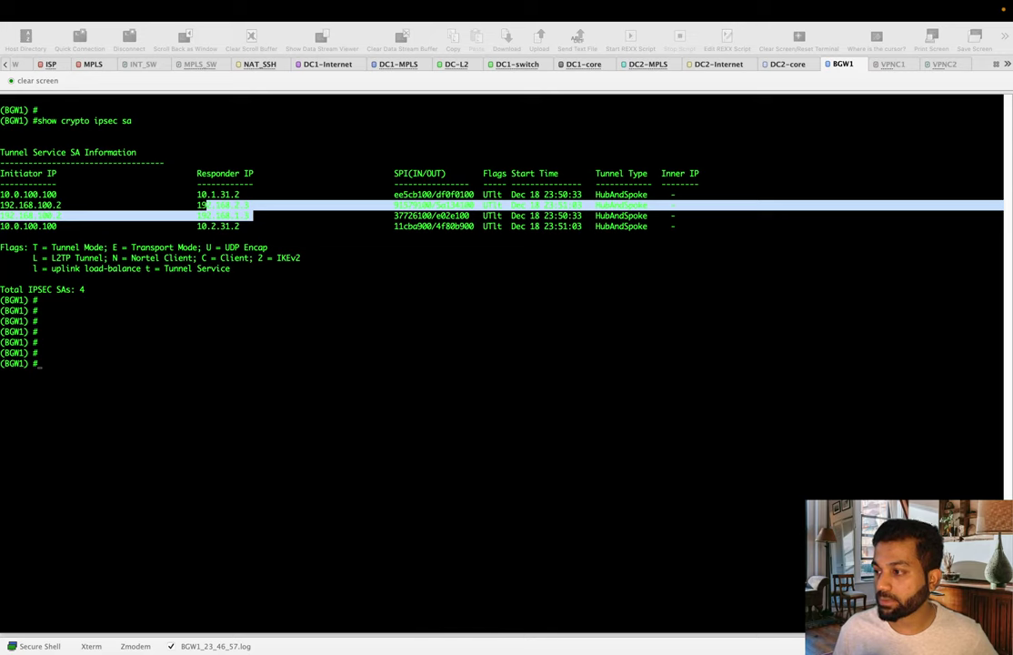
click(447, 404)
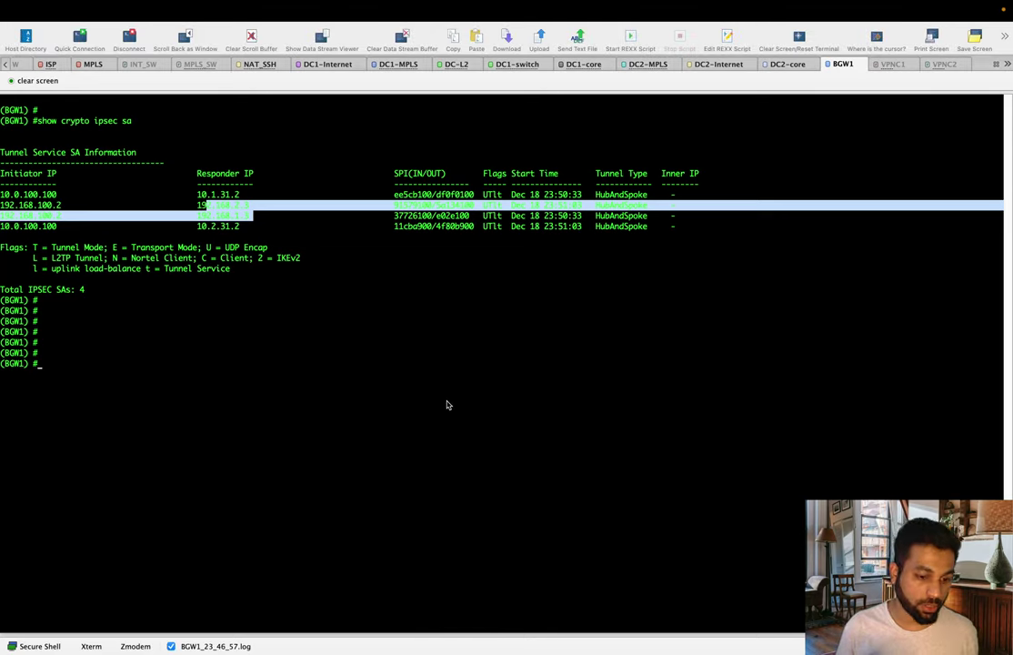
Step: Run show crypto isakmp sa on BGW1 and highlight the line it returns
click(416, 336)
text(show )
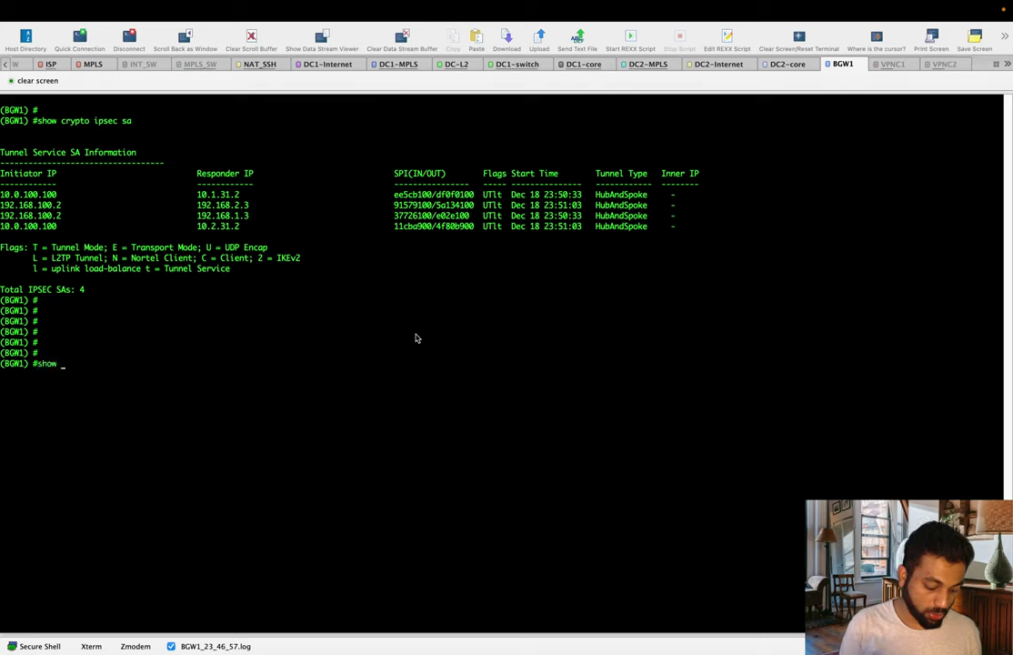
text(crypto)
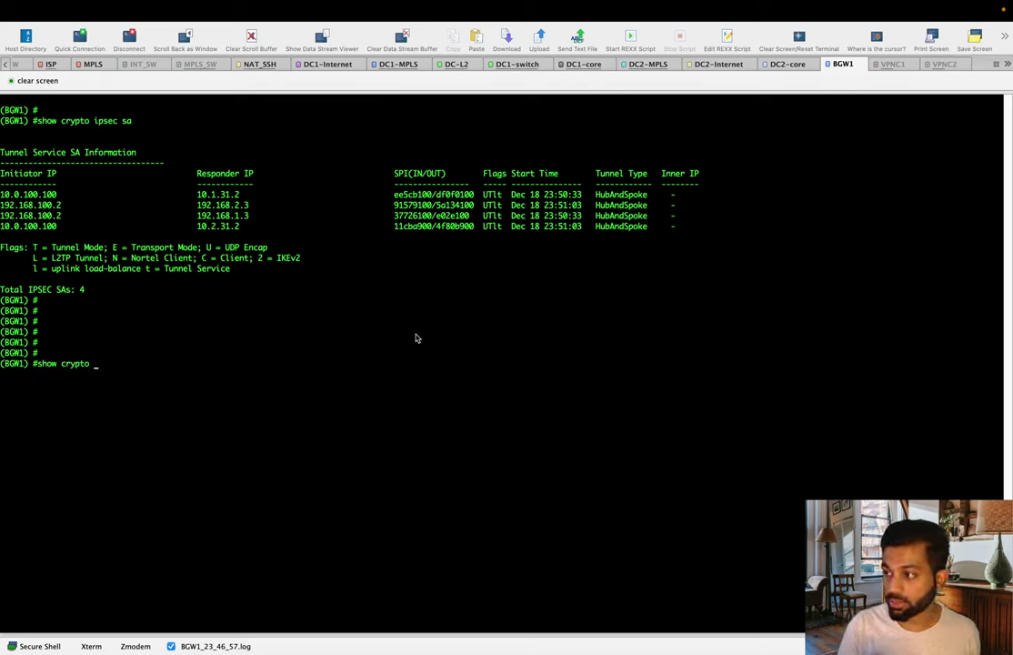
text( isk)
key(Tab)
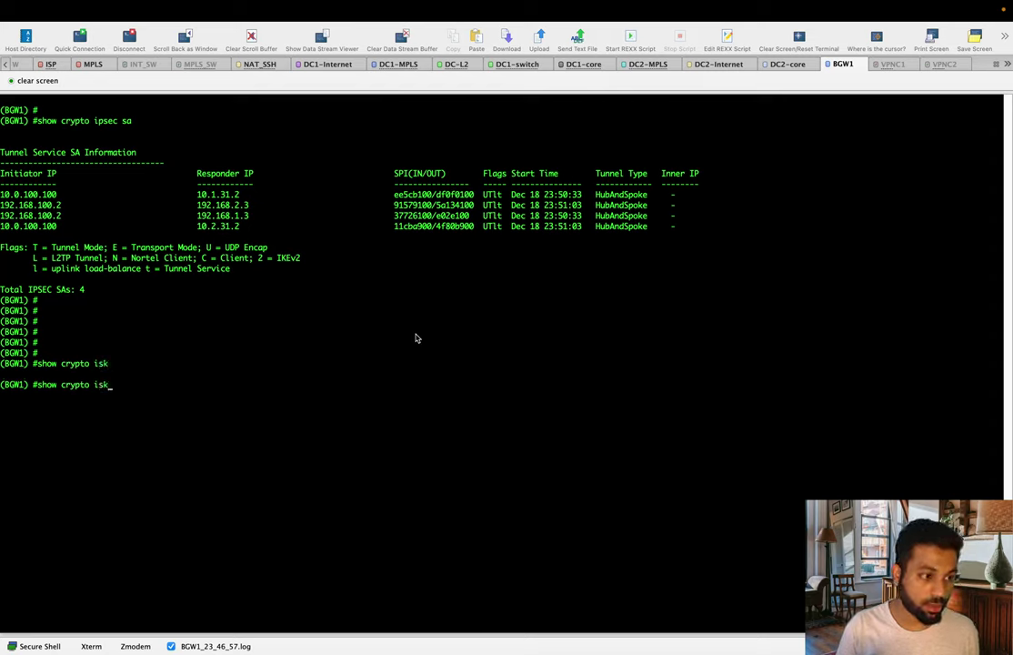
key(BackSpace)
text(akmp sa)
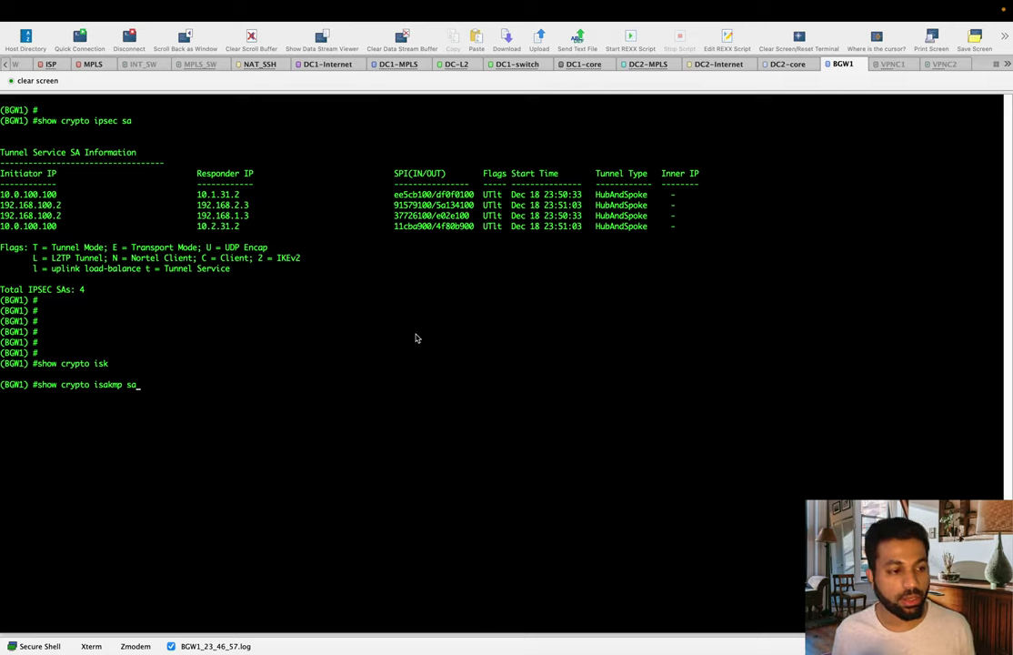
key(Return)
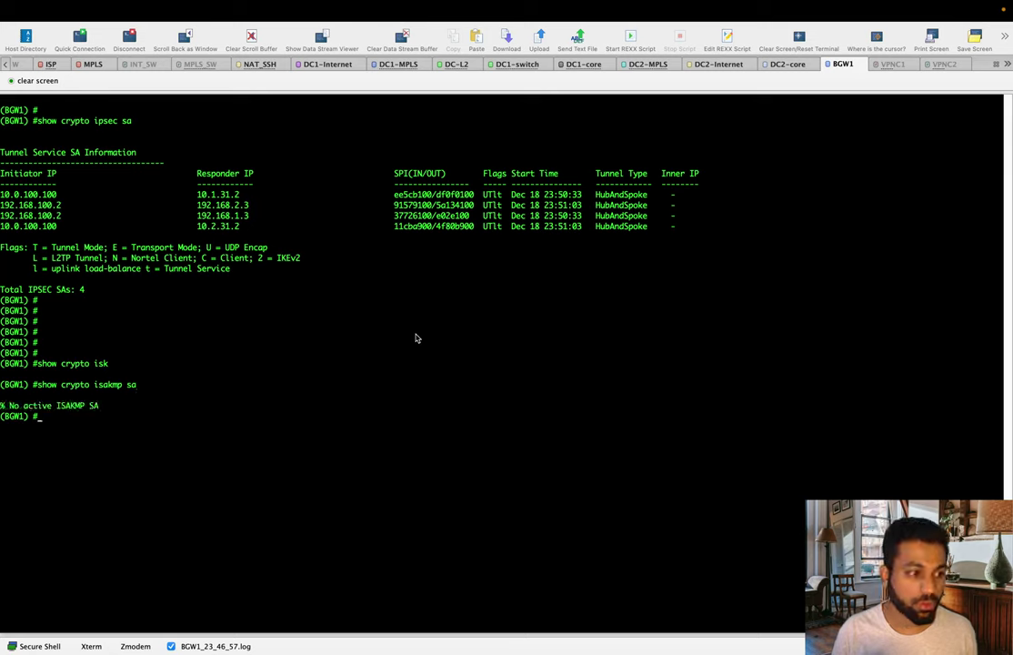
drag(113, 406, 9, 405)
click(215, 413)
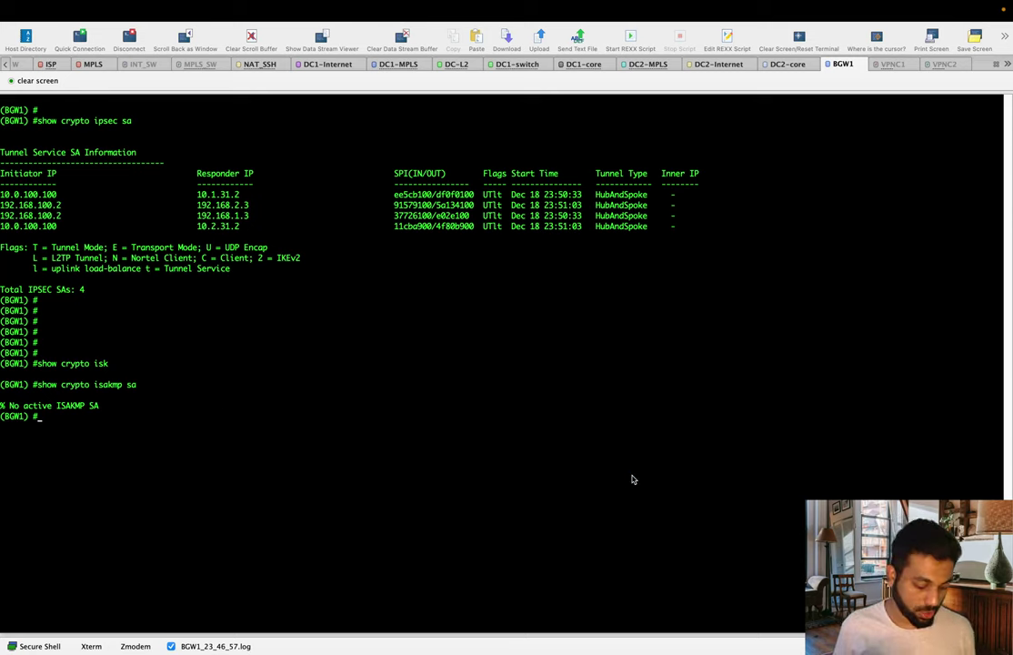
Step: Run show ip oap on BGW1 and inspect the channel state and the last disconnect reason
text(show ip )
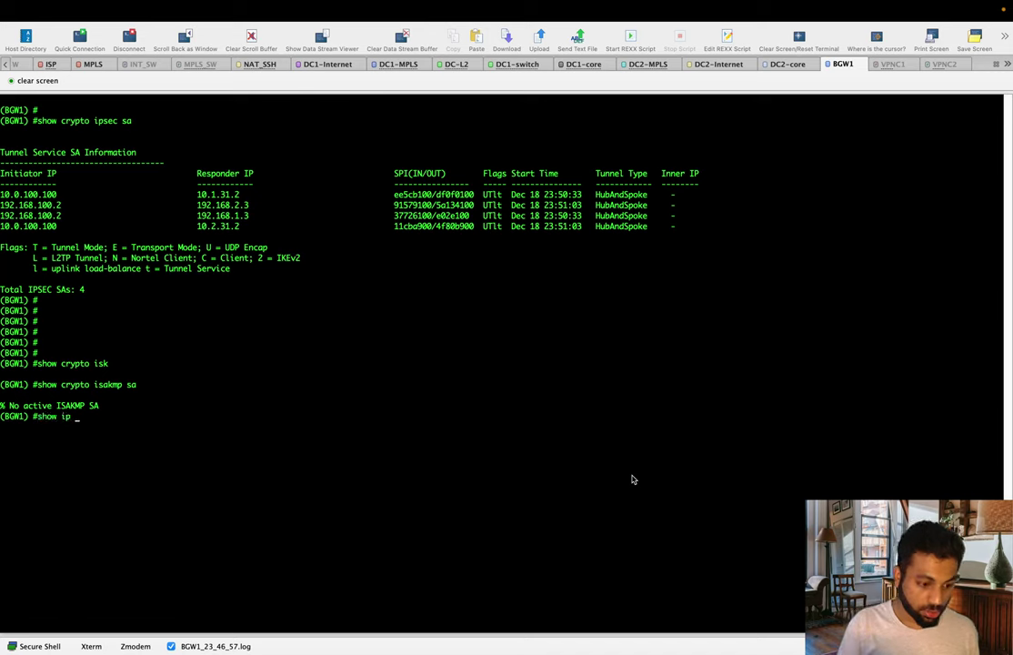
text(oap)
key(Return)
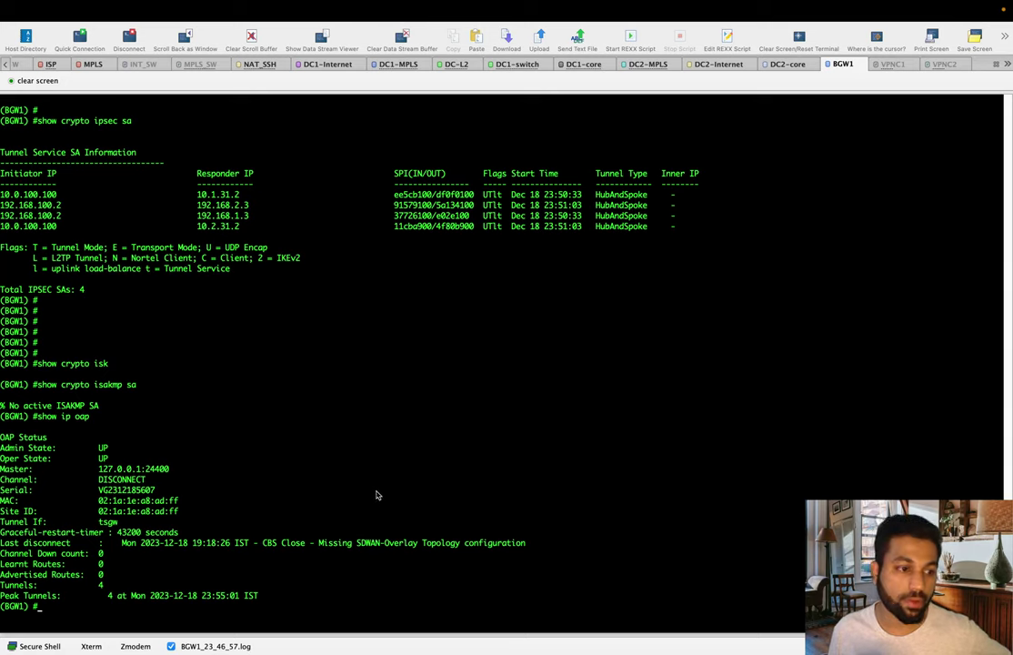
key(Return)
key(Return)
key(Return)
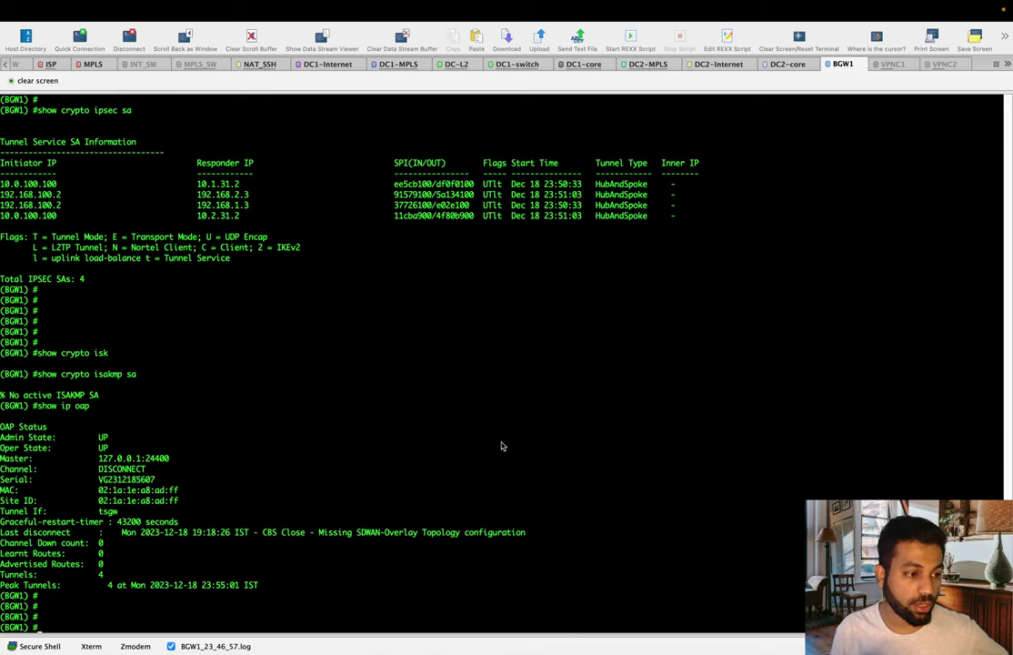
double_click(91, 407)
drag(94, 409, 40, 412)
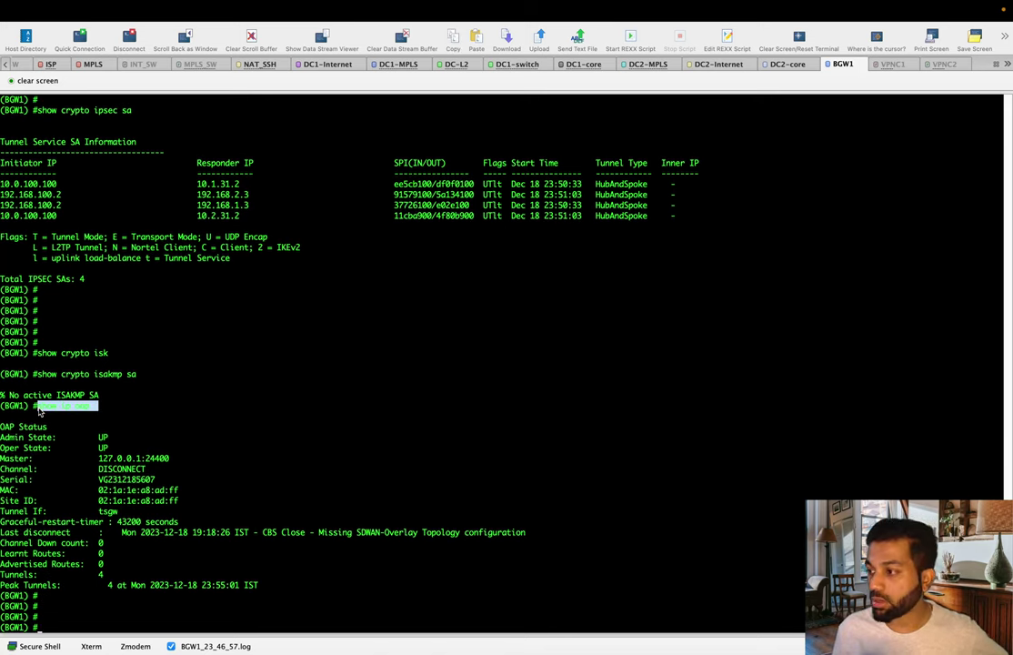
drag(155, 469, 2, 474)
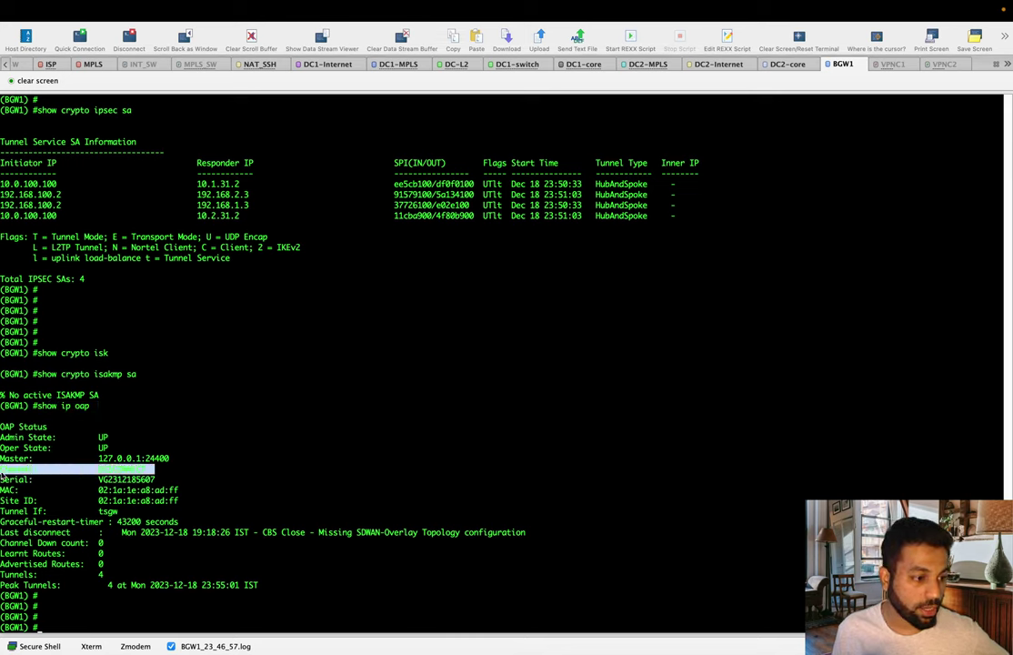
click(350, 441)
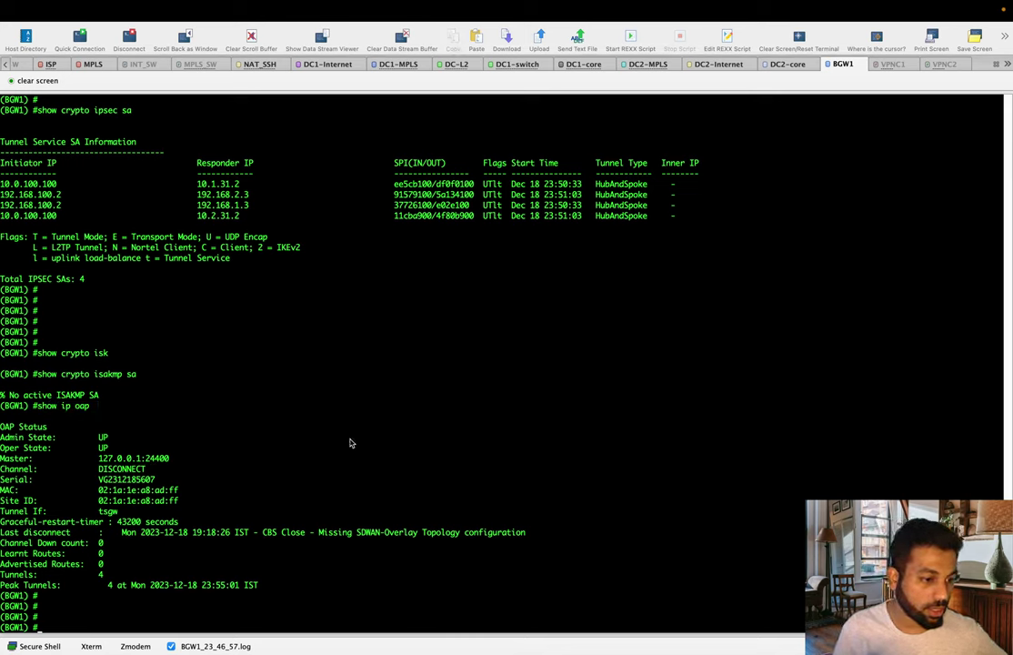
drag(298, 534, 465, 533)
click(518, 470)
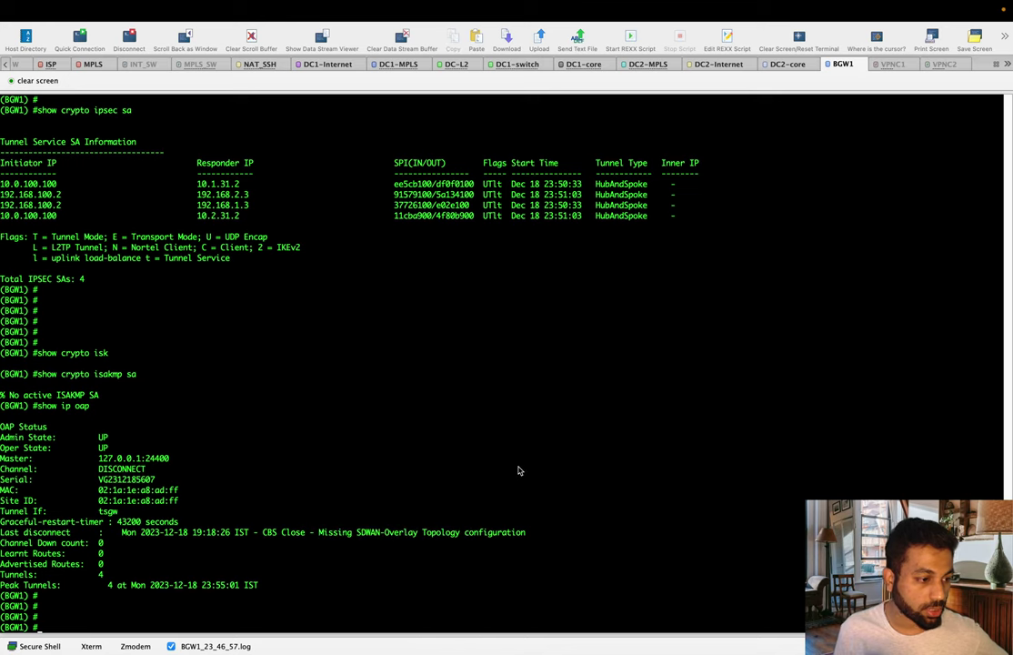
Step: Run show ip oap on BGW1 once more to recheck the OAP status
key(Up)
key(Return)
key(Return)
key(Return)
key(Return)
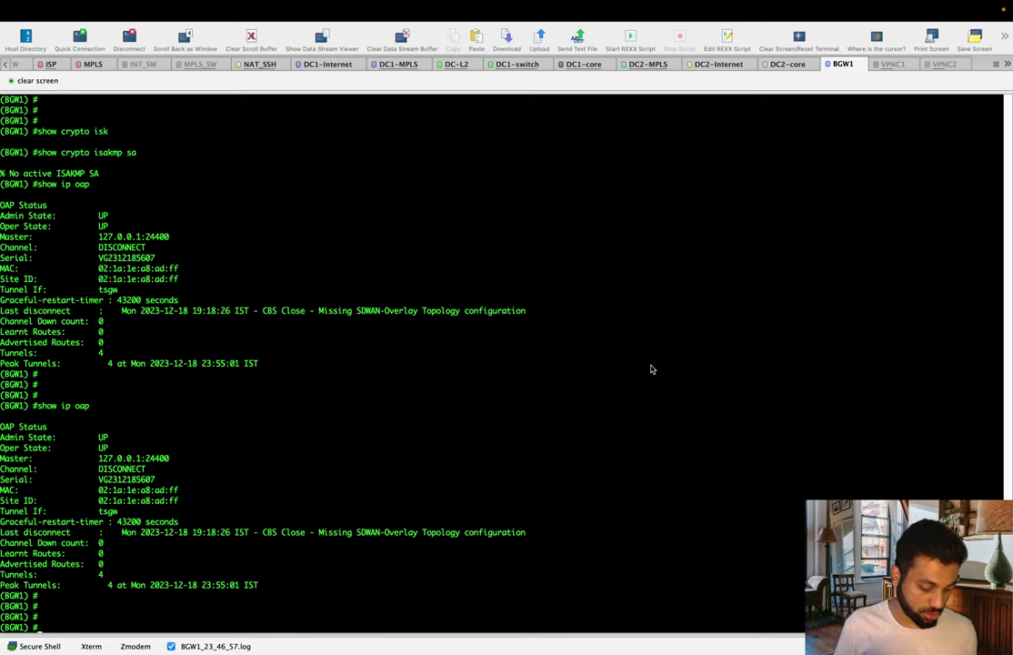
Step: Run show ip oap tunnel on BGW1 and inspect the rows of the OAP tunnel table
text(show ip oap tunnel)
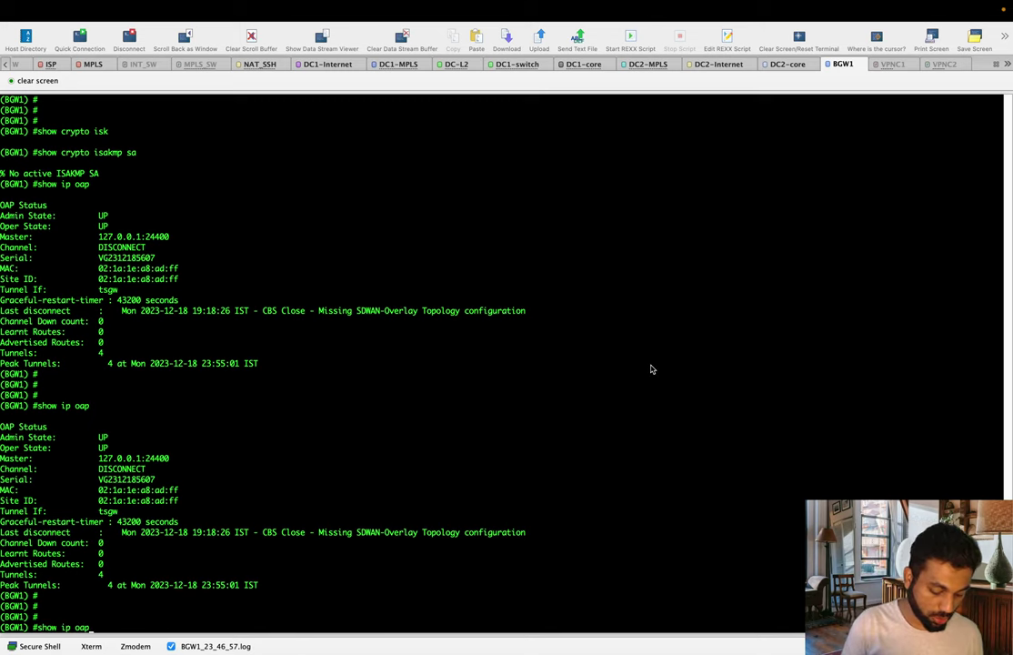
key(Return)
key(Return)
key(Return)
key(Return)
key(Return)
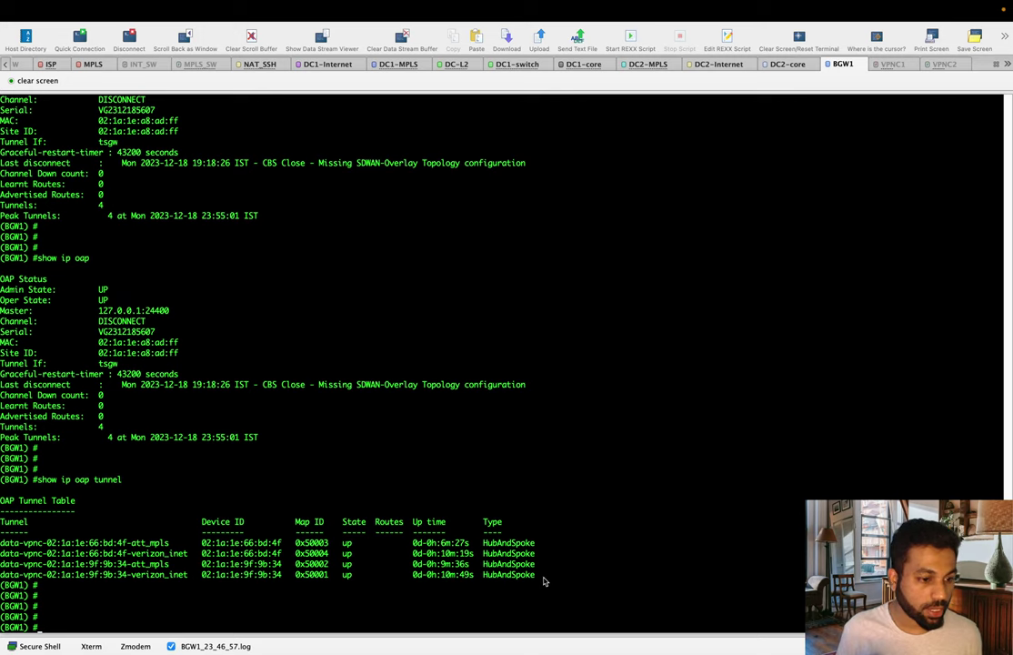
drag(557, 585, 202, 542)
click(234, 441)
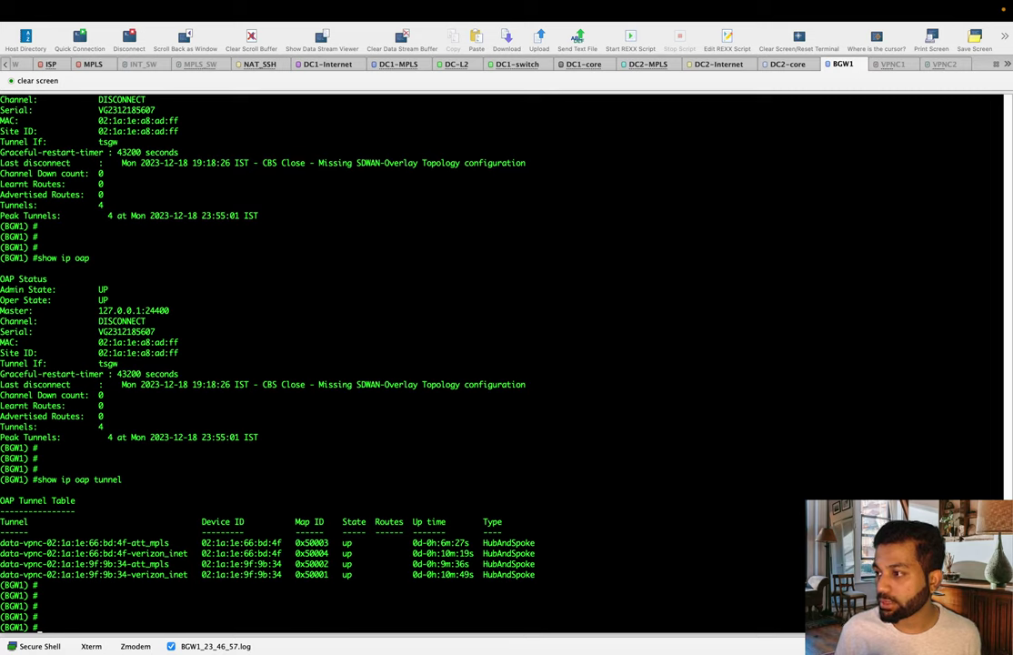
Step: Run show crypto oto on BGW1 and page through the whole OTO status
text(show )
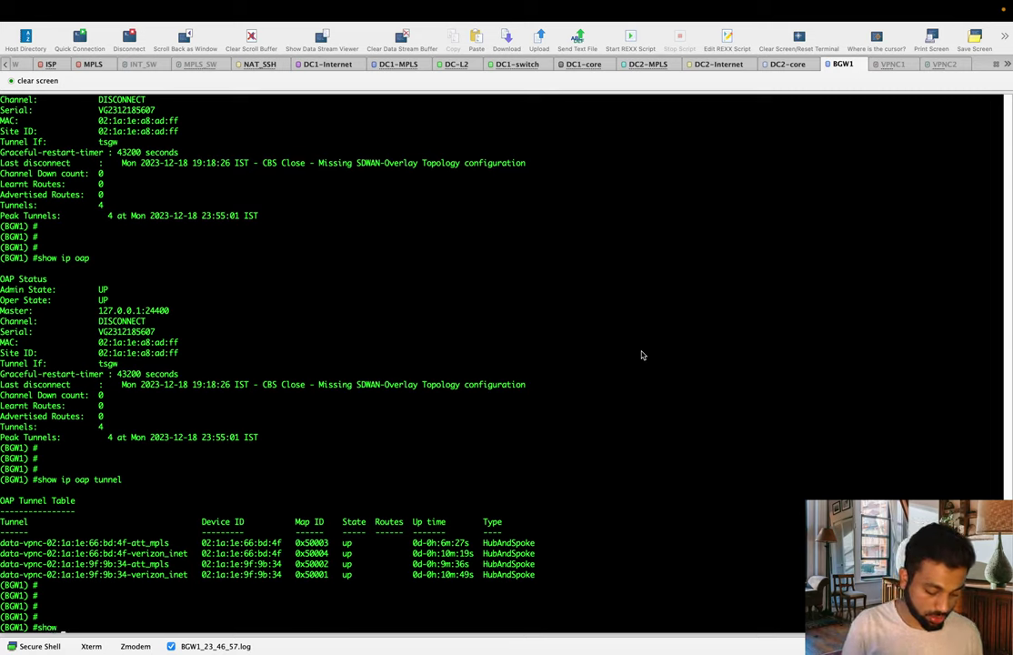
text(crypto)
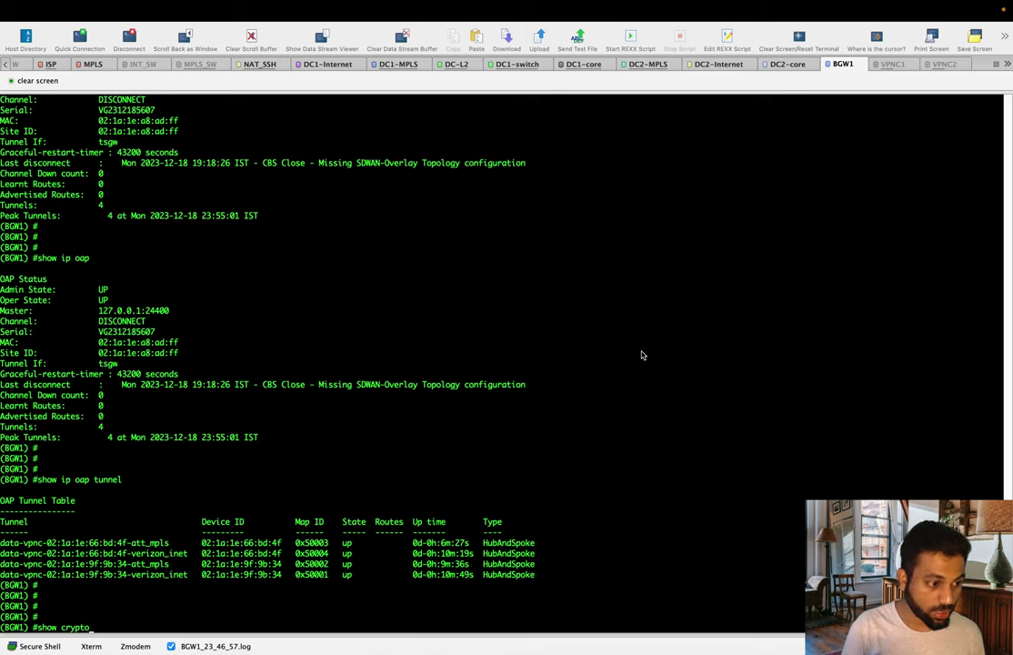
text( oto)
key(Return)
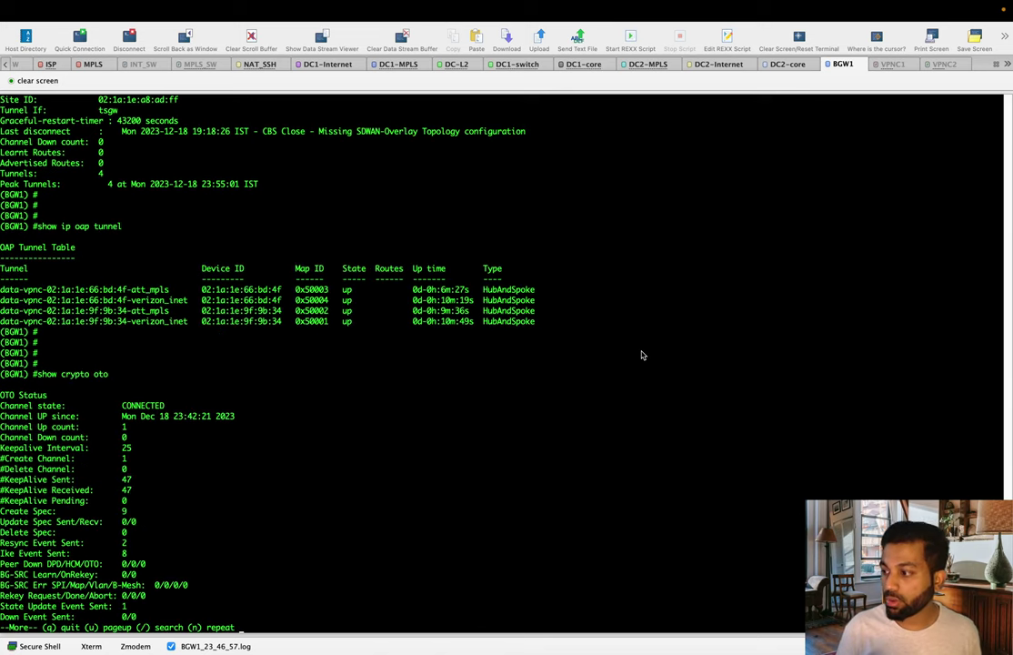
key(Return)
key(Return)
key(Return)
key(Return)
key(Return)
key(Return)
key(Return)
key(Return)
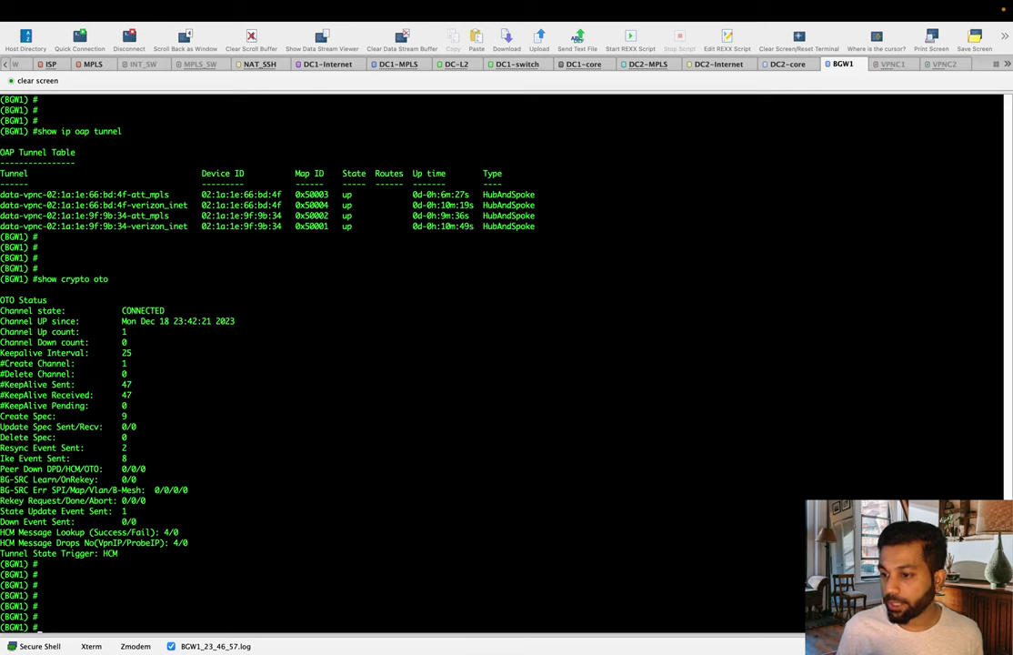
Step: Replace the recalled OTO command on BGW1 with show ip oap and run it again
key(Up)
key(Up)
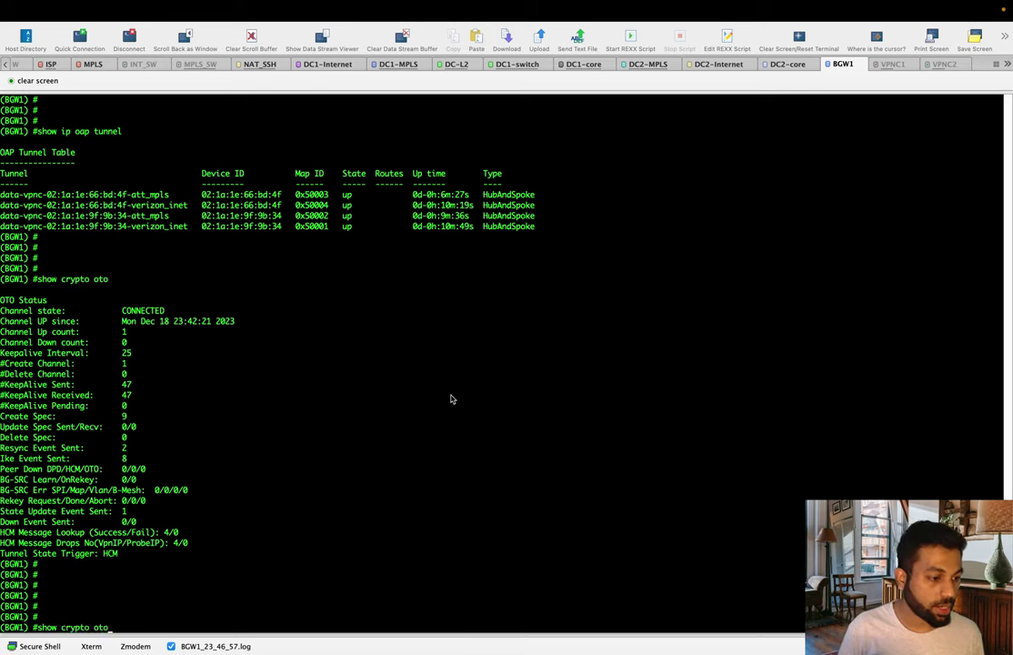
key(BackSpace)
key(BackSpace)
key(BackSpace)
key(BackSpace)
key(BackSpace)
key(BackSpace)
key(BackSpace)
key(Return)
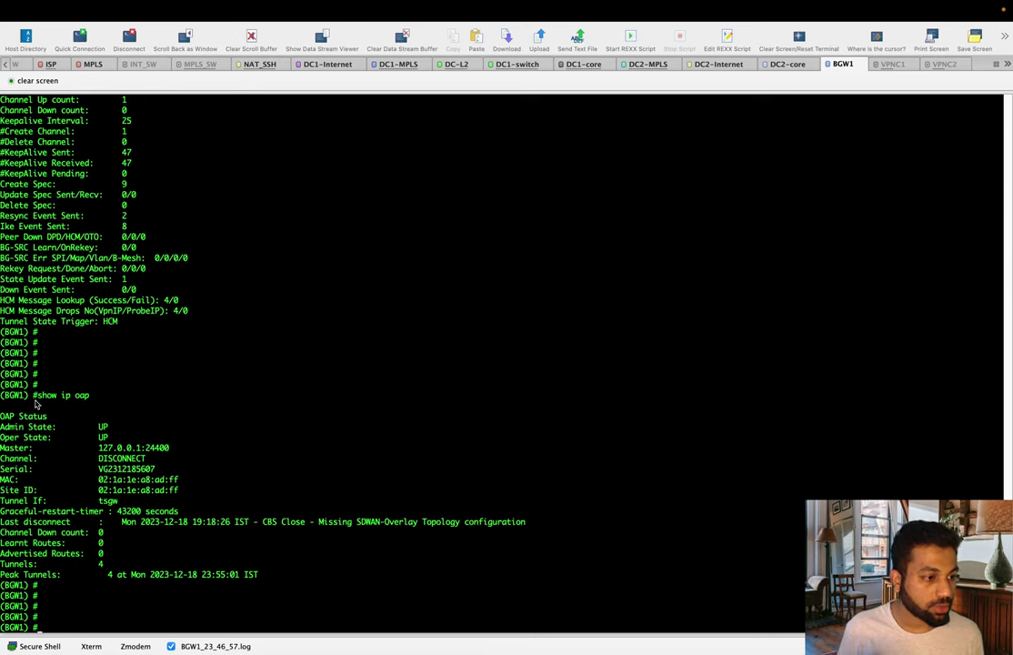
Step: Copy the show ip oap command from BGW1, run it in the VPNC1 session and inspect the channel state
drag(37, 395, 90, 396)
click(893, 64)
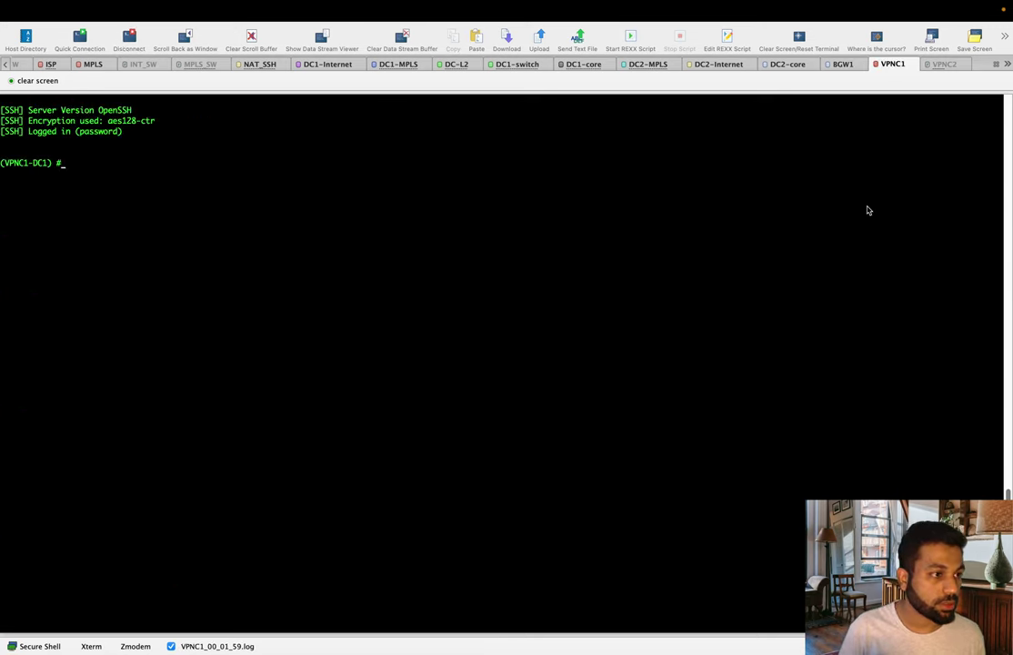
key(Return)
key(super+v)
key(Return)
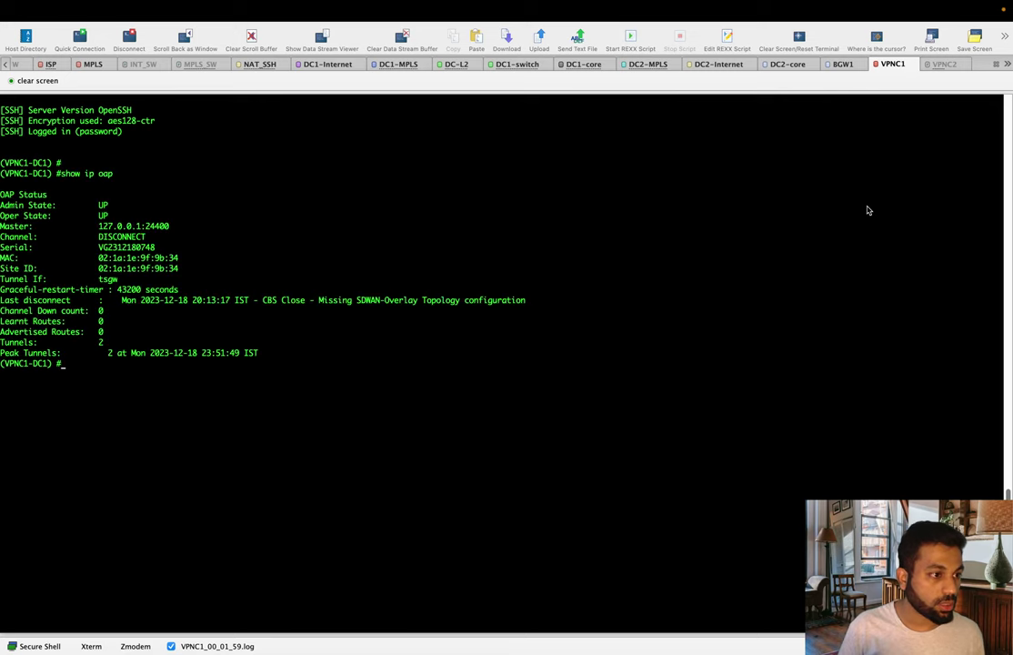
drag(132, 208, 186, 235)
click(94, 210)
triple_click(95, 211)
click(63, 231)
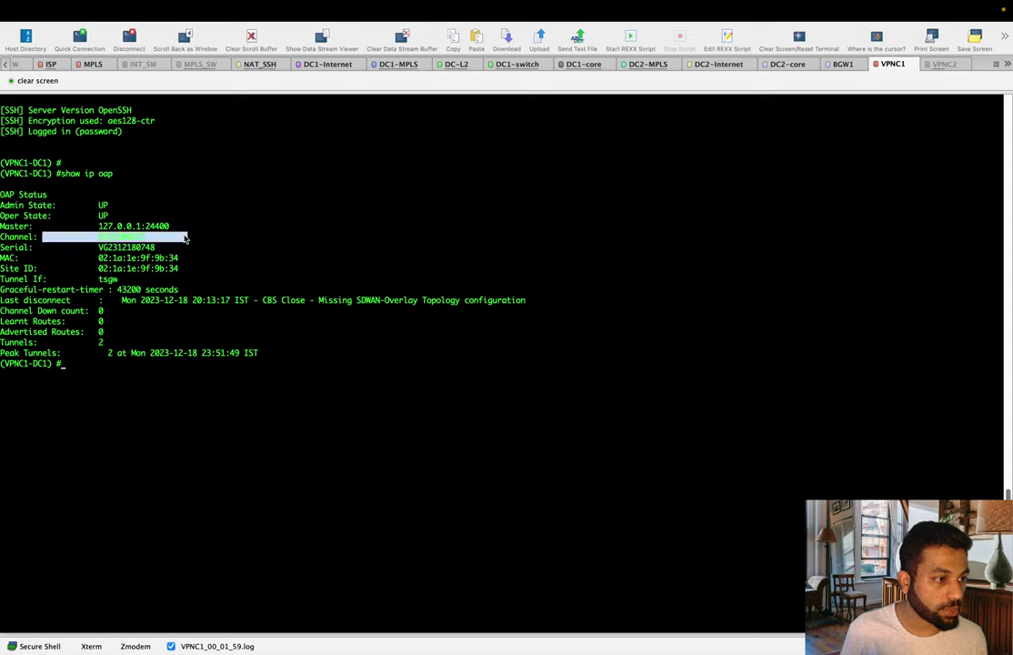
click(187, 236)
Step: Reconnect the VPNC2 session and run show ip oap on it
click(944, 64)
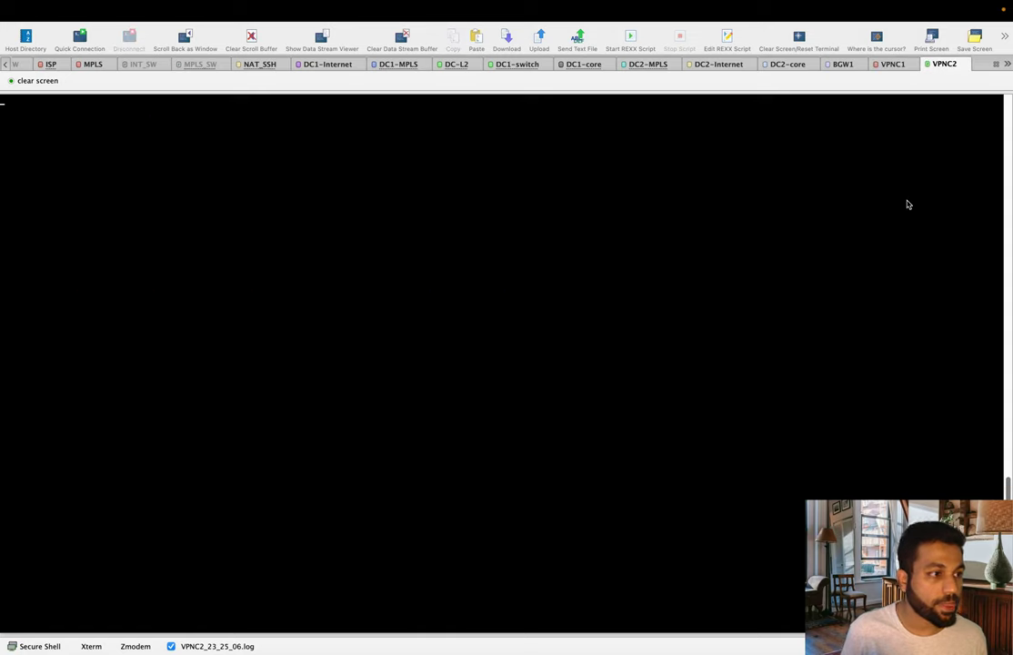
key(Return)
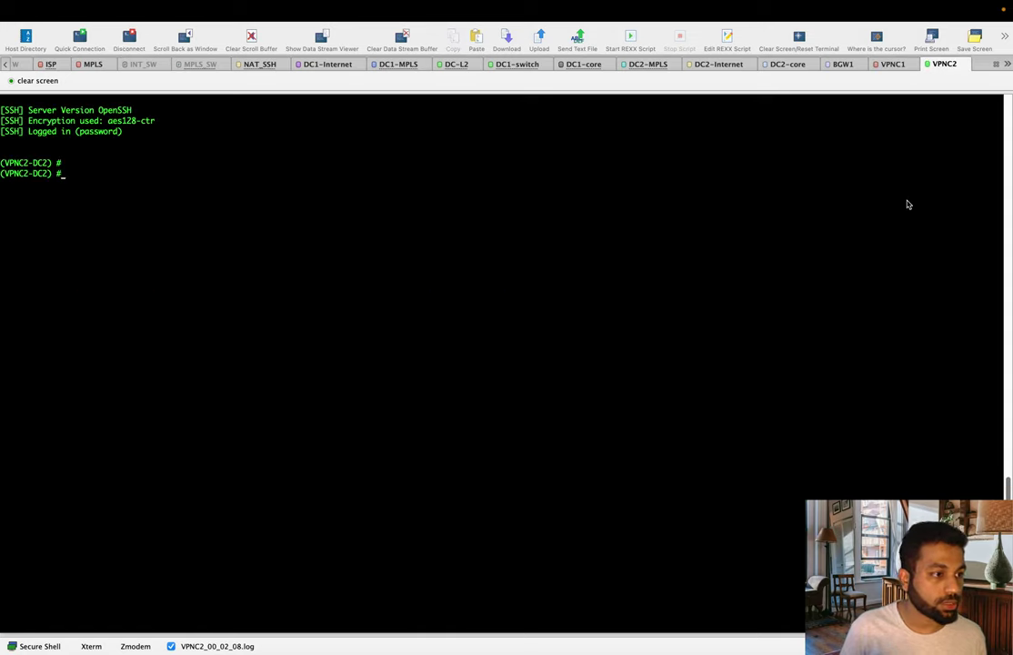
key(BackSpace)
key(BackSpace)
key(BackSpace)
key(BackSpace)
key(BackSpace)
key(BackSpace)
key(BackSpace)
key(BackSpace)
key(BackSpace)
key(BackSpace)
key(BackSpace)
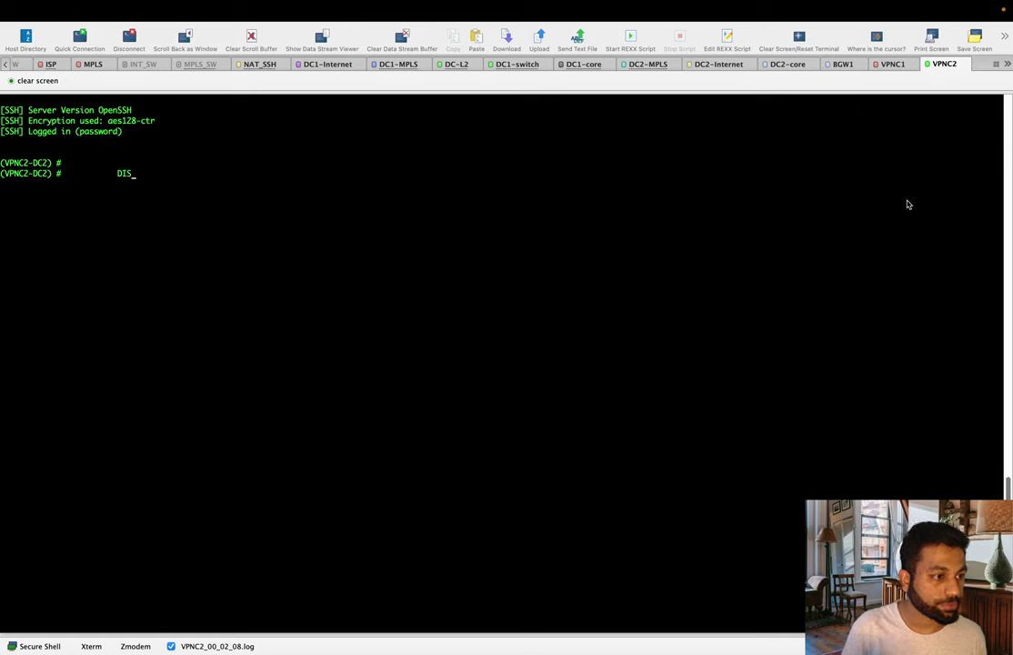
text(show ip osp)
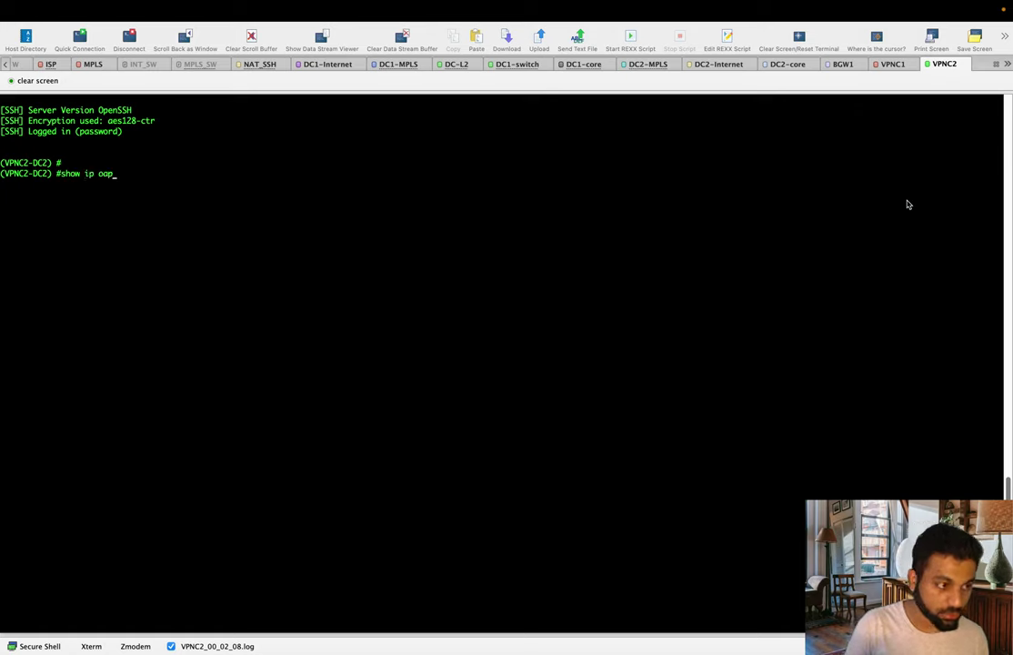
key(Return)
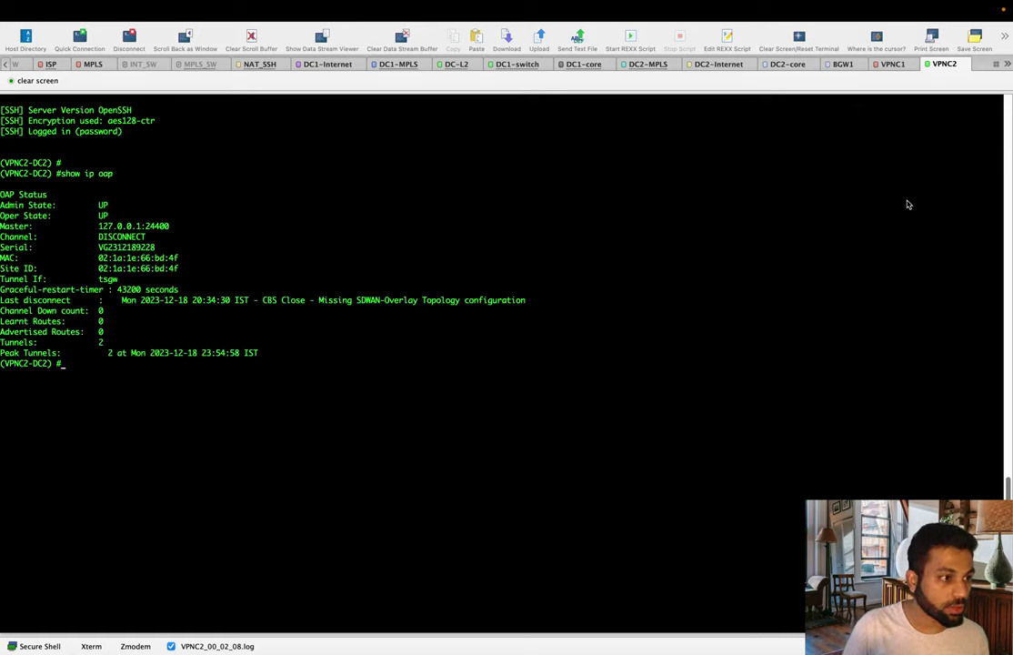
key(Return)
key(Return)
key(Return)
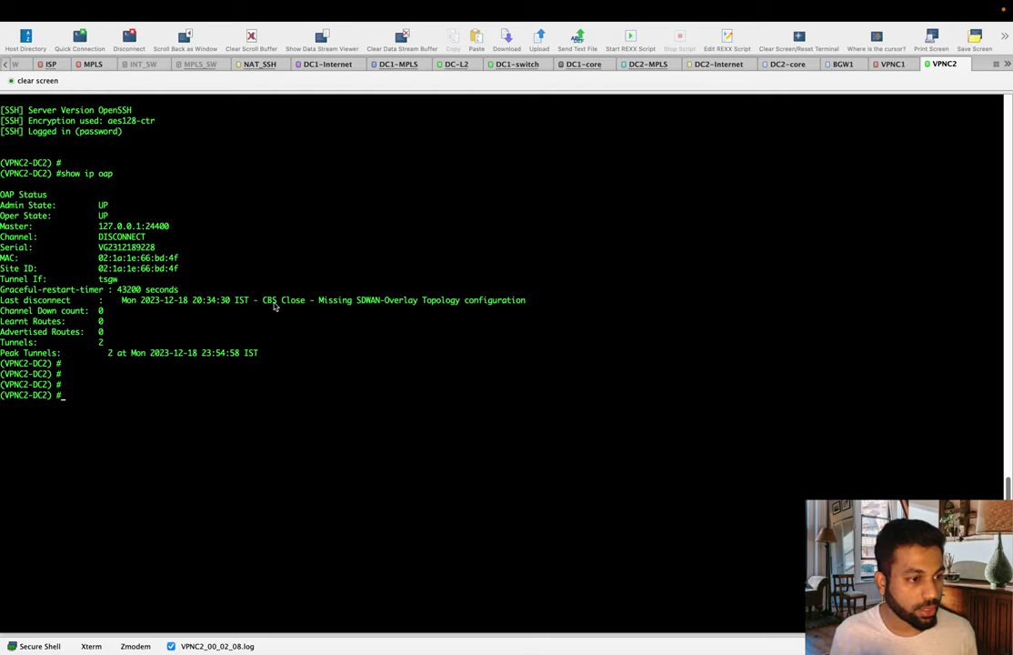
Step: Examine the last disconnect reason and the tunnel count in VPNC2's OAP status
drag(274, 307, 522, 315)
click(542, 316)
drag(462, 303, 321, 307)
click(200, 342)
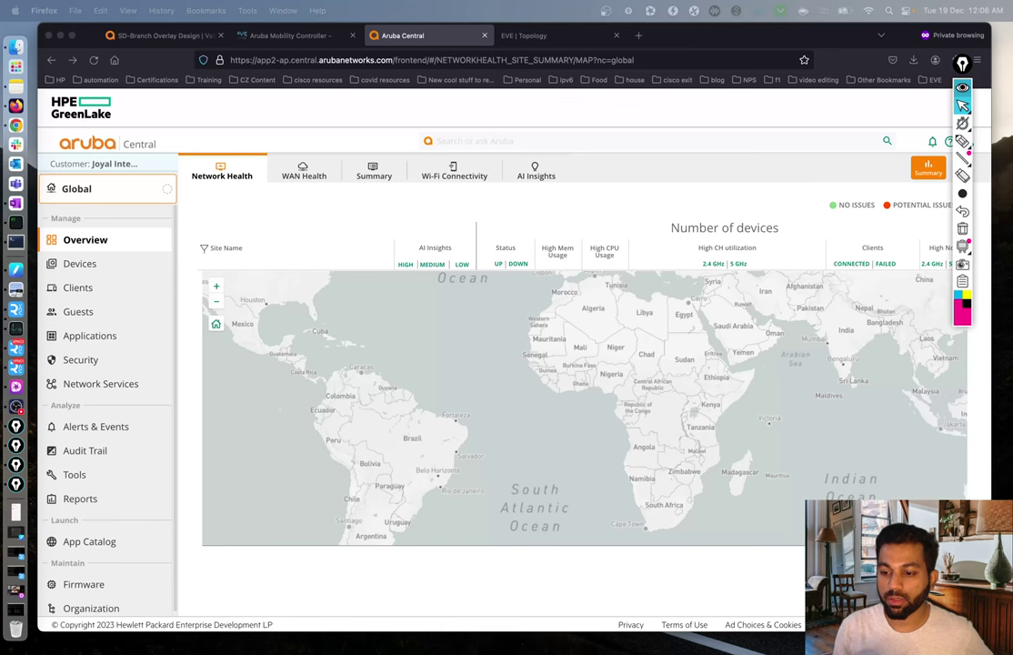
Step: Switch to Aruba Central, open the SD-WAN overlay hub view and inspect VPNC1-DC1's tunnel and uplink details in the bits-VPNC-DC1 group
click(274, 241)
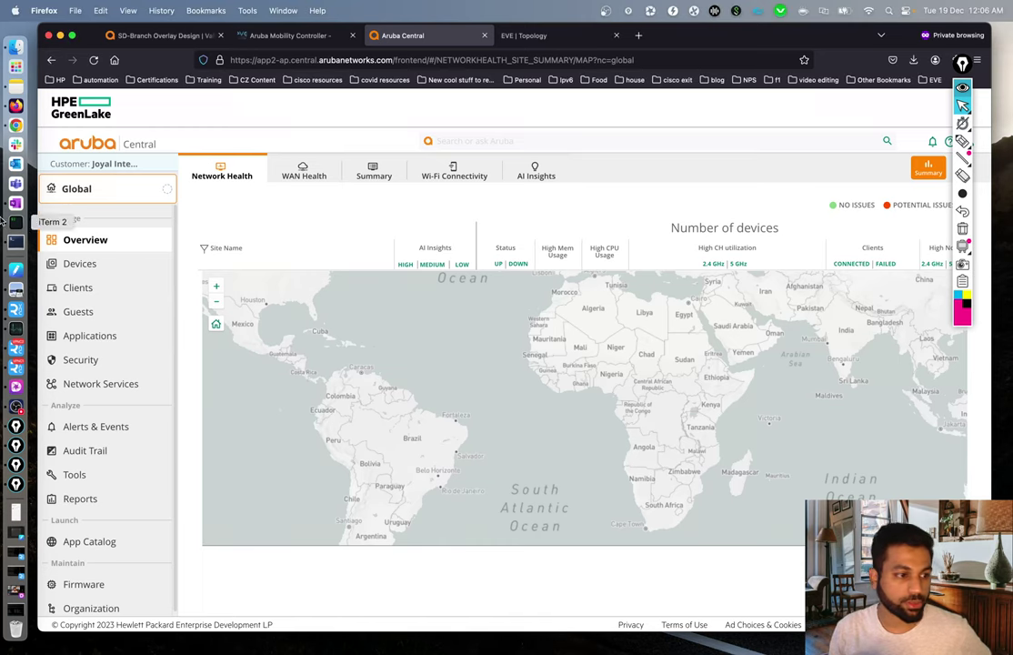
click(101, 384)
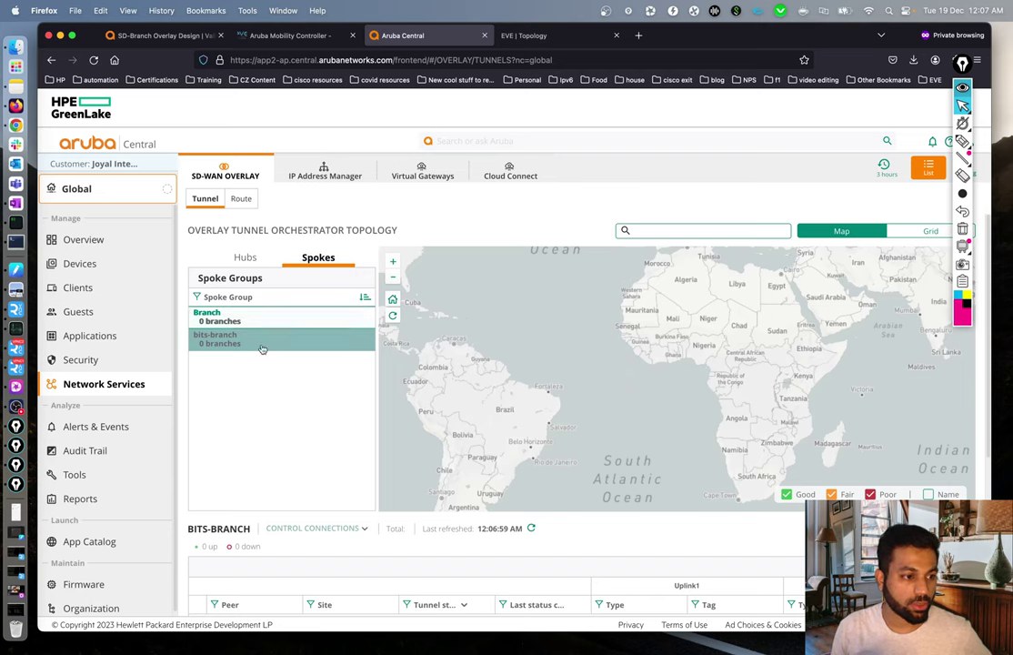
click(217, 252)
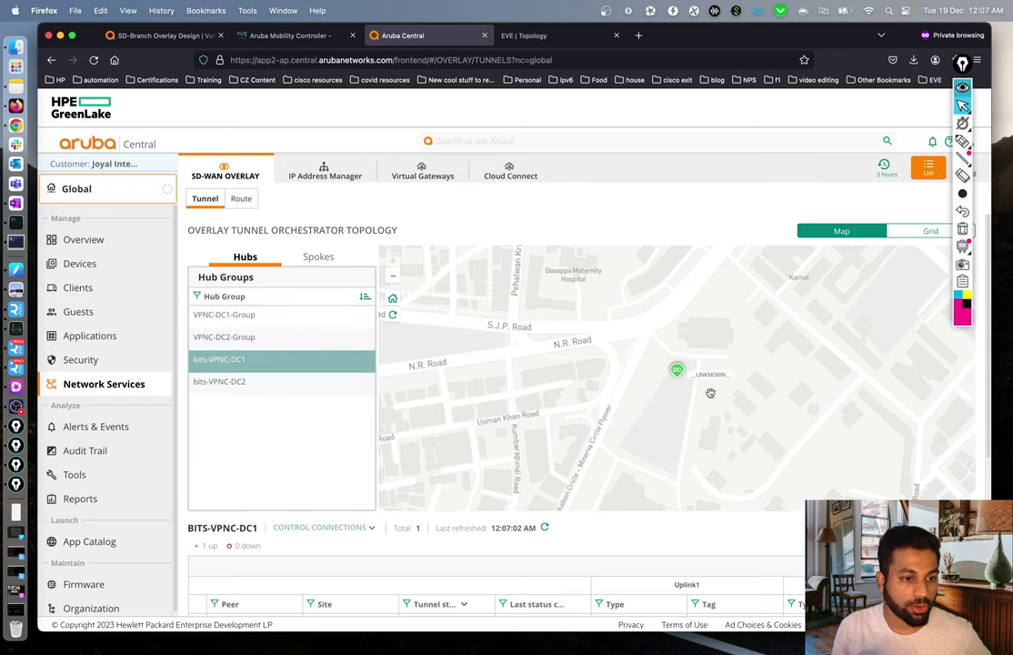
scroll(393, 470, down, 3)
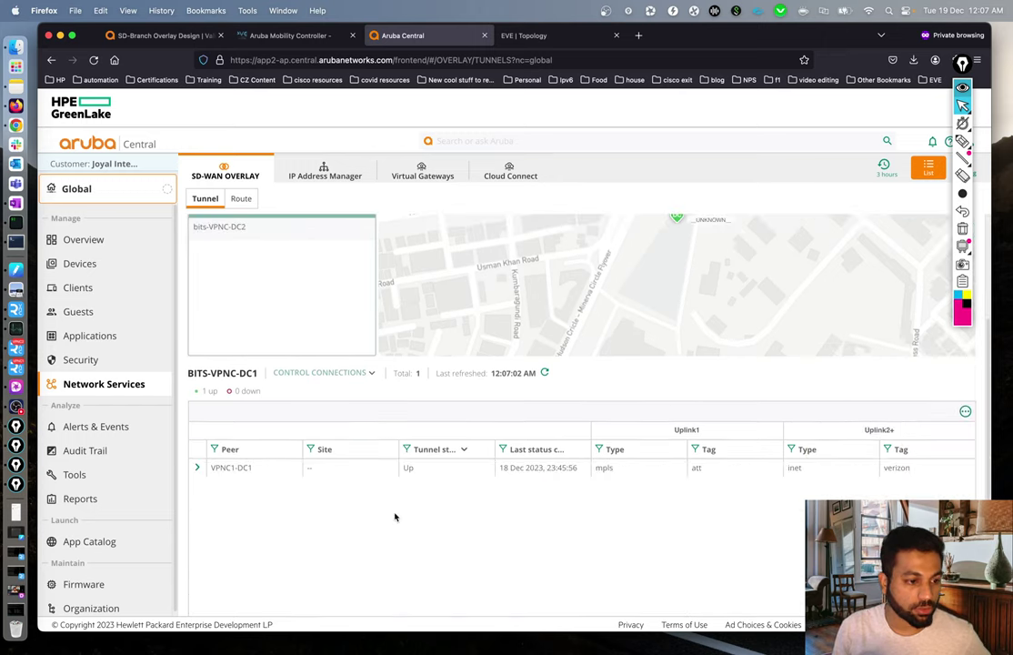
click(197, 469)
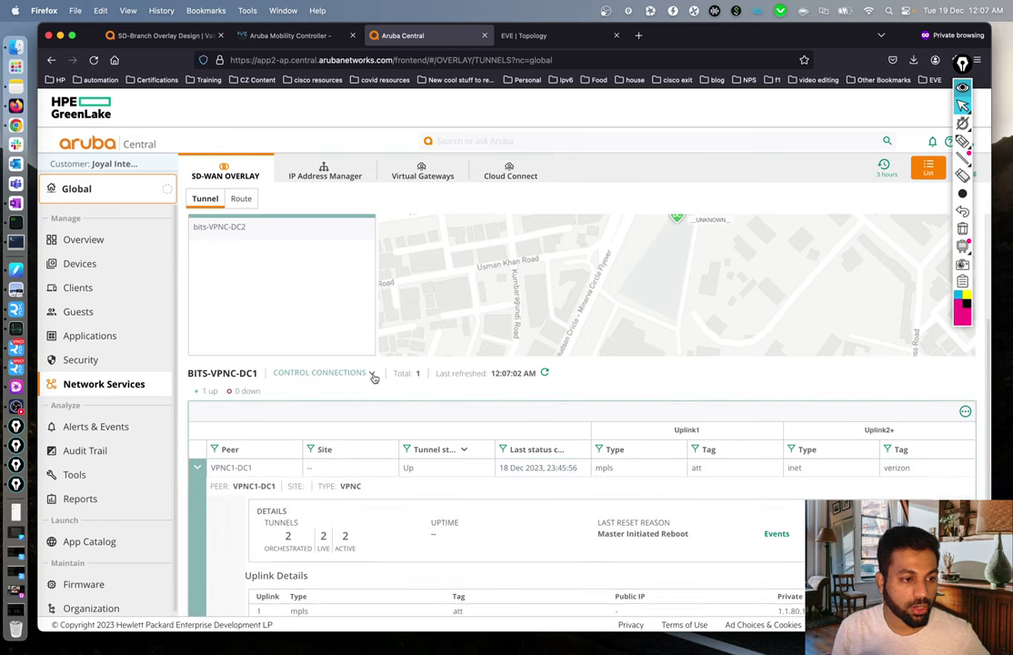
scroll(534, 550, down, 2)
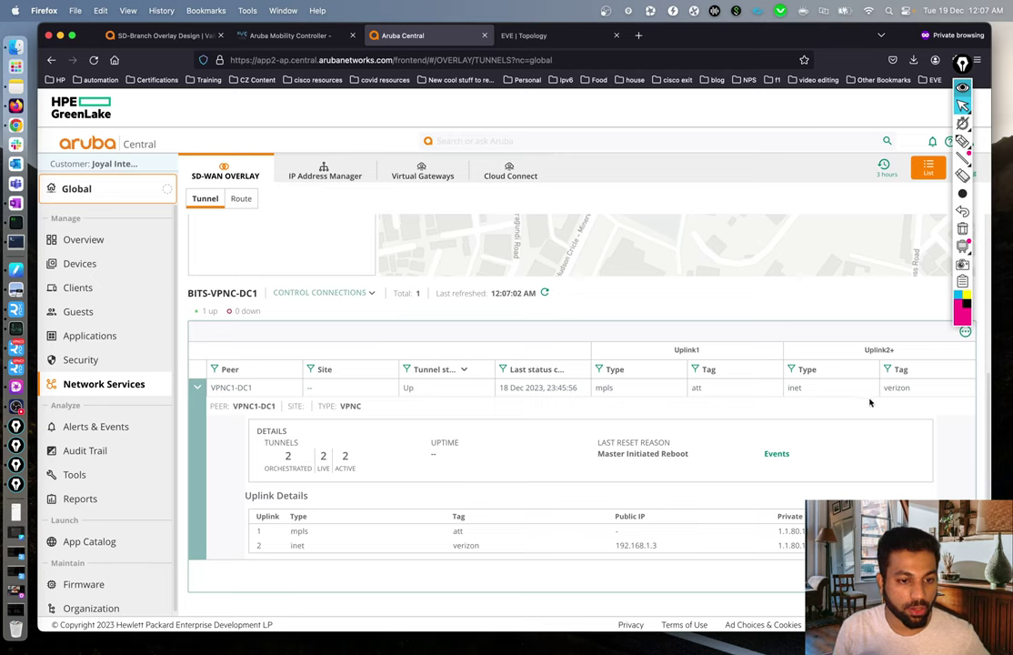
scroll(272, 416, up, 3)
scroll(290, 419, up, 2)
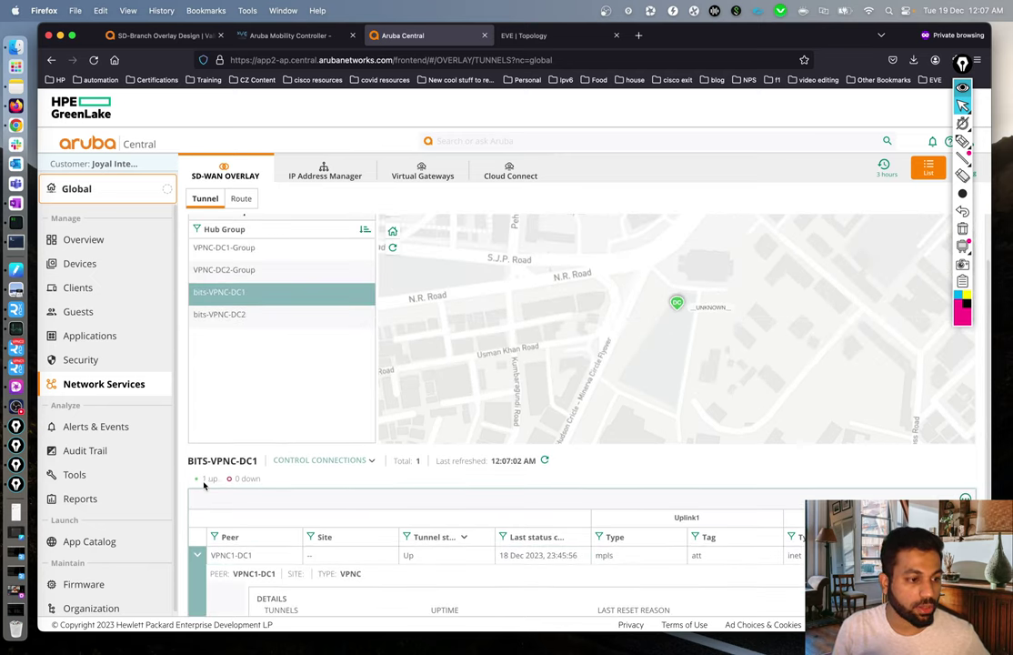
scroll(306, 484, up, 1)
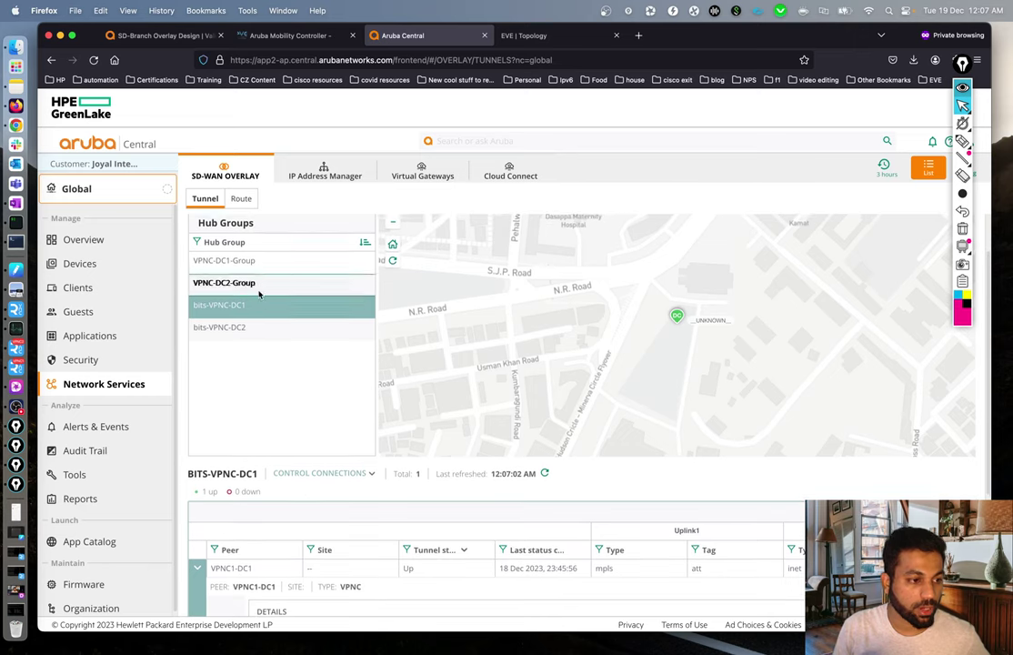
Step: Select the bits-VPNC-DC2 hub group and inspect the tunnel and uplink details of VPNC2-DC2
click(257, 330)
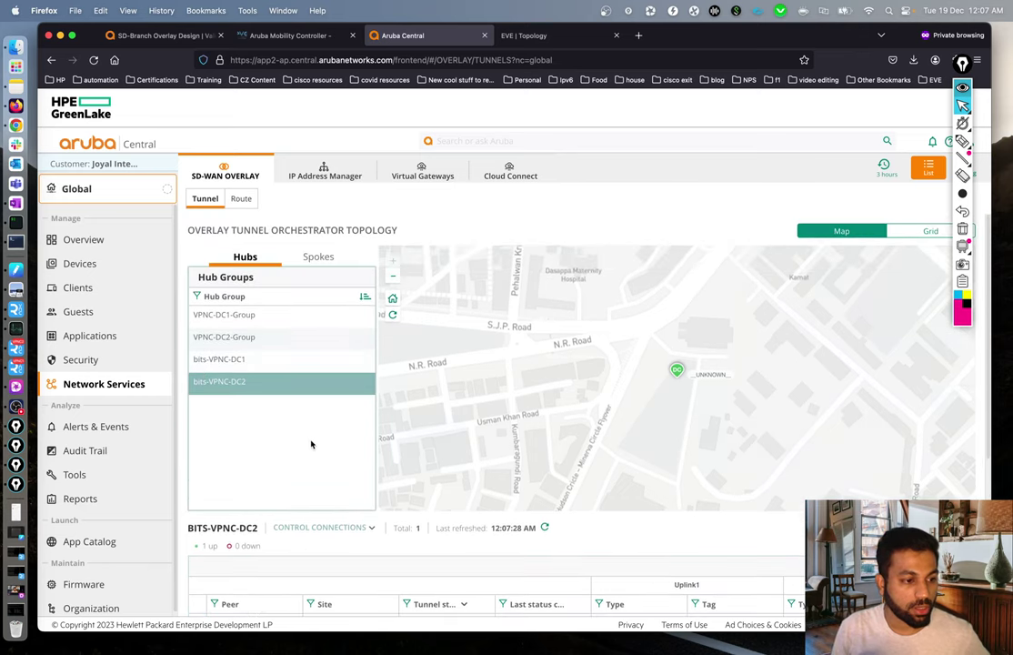
scroll(309, 441, down, 4)
click(214, 406)
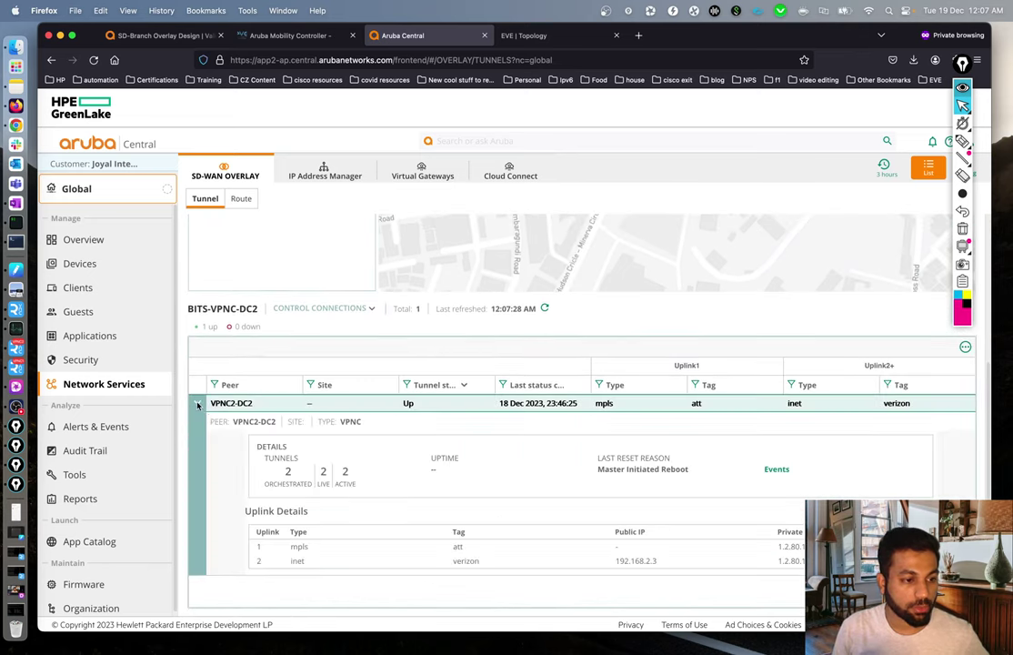
scroll(797, 492, up, 5)
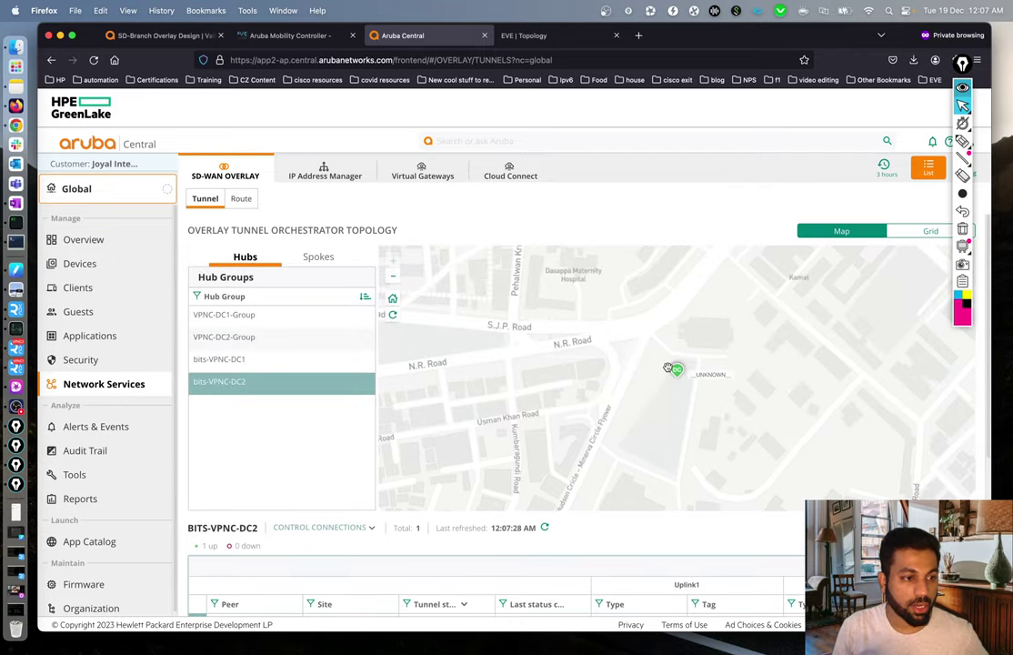
Step: Show the spoke groups of the overlay and check the control connections of bits-branch
click(315, 257)
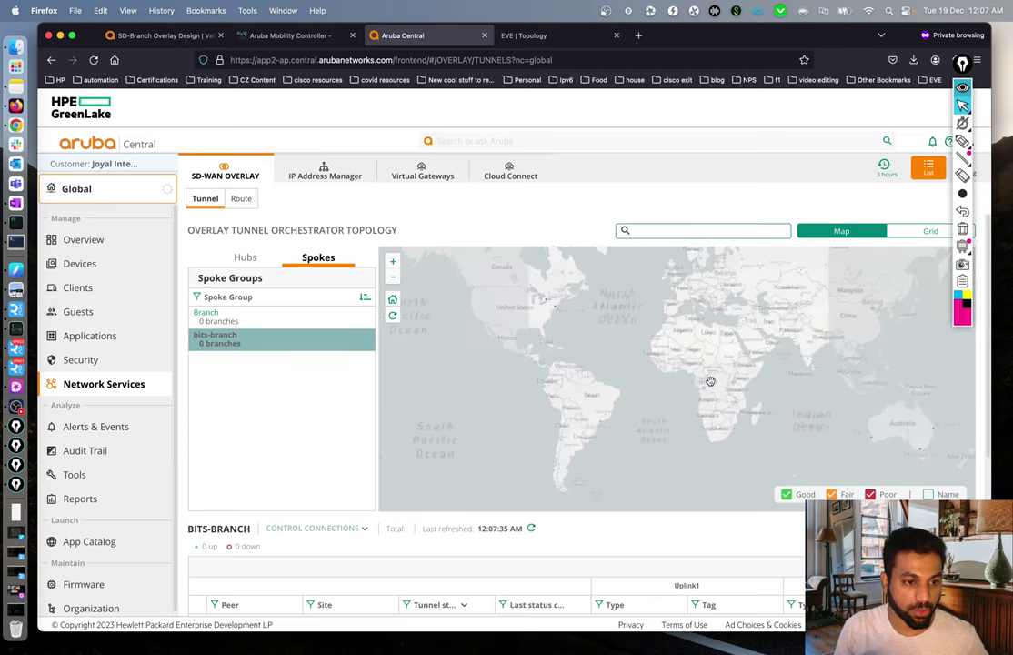
scroll(367, 548, down, 5)
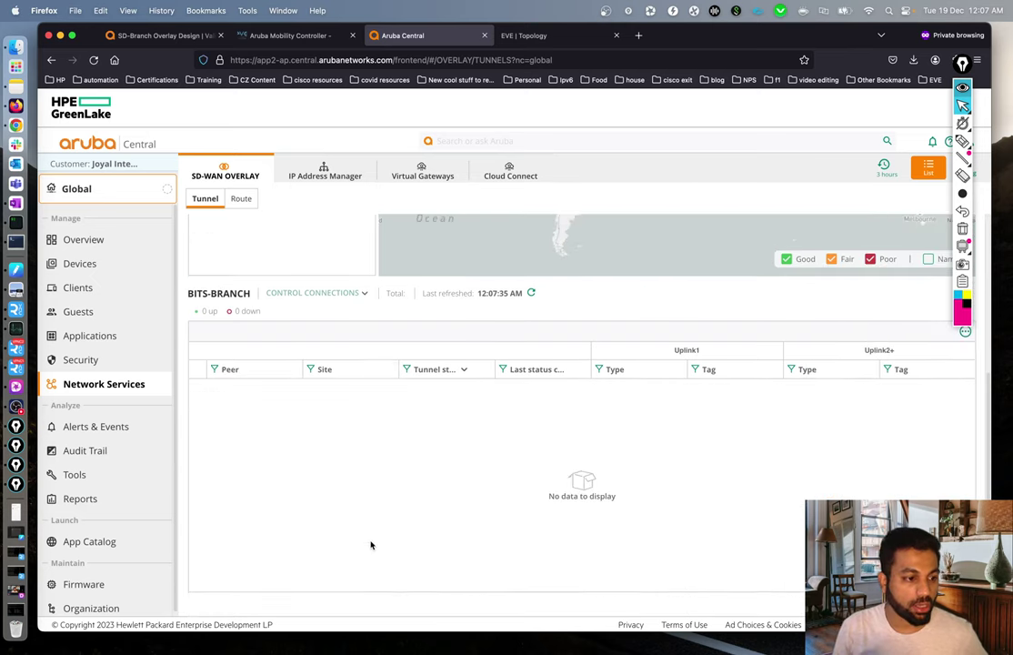
scroll(371, 545, up, 4)
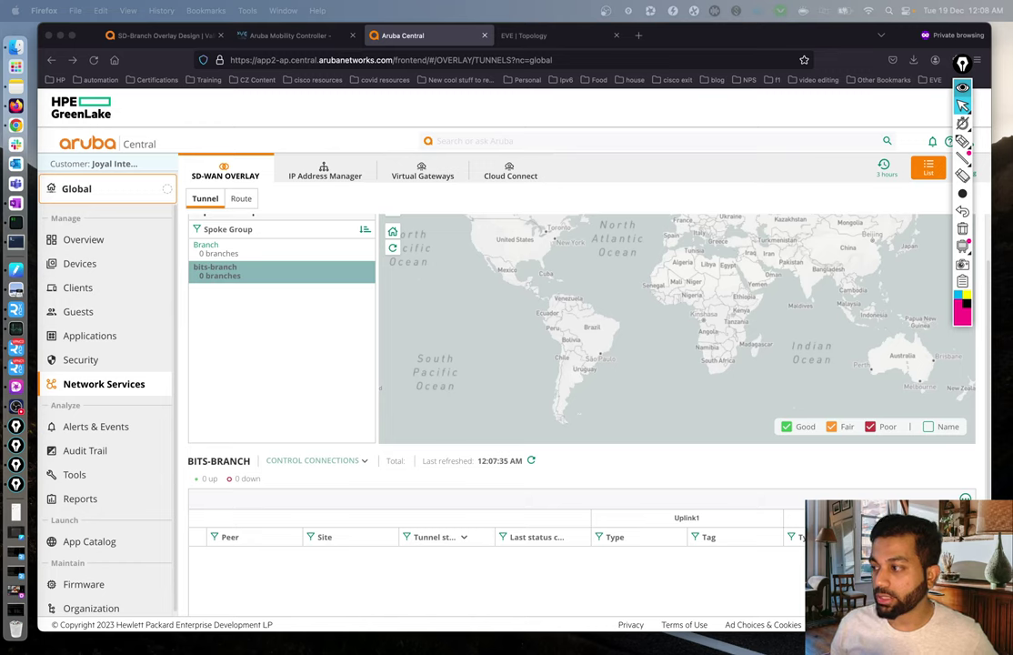
Step: Open site management in the organization's network structure and start creating a new site
click(88, 193)
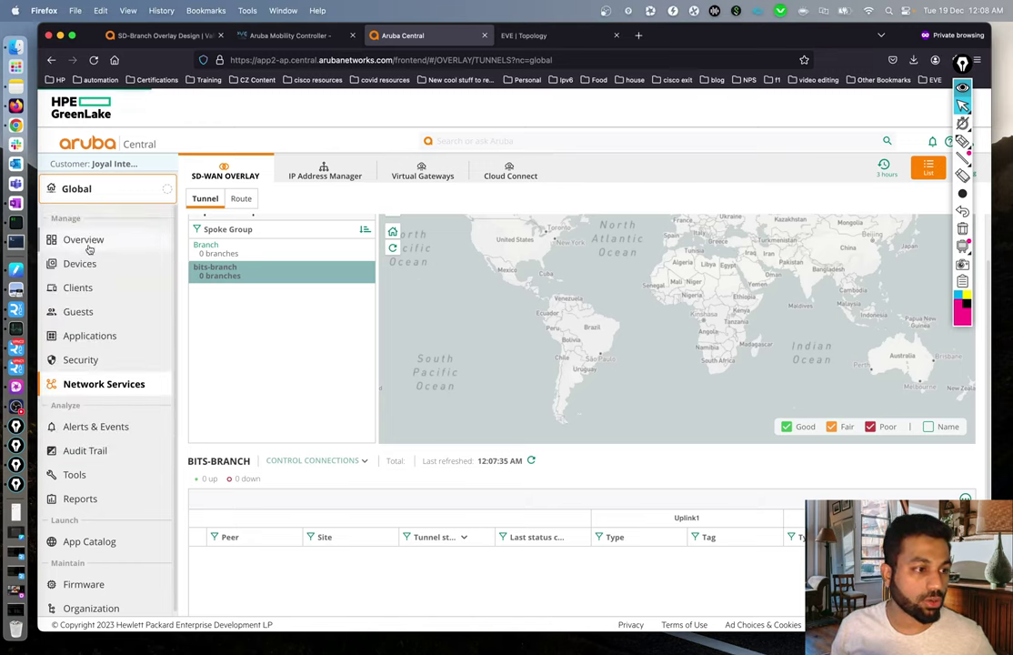
click(85, 240)
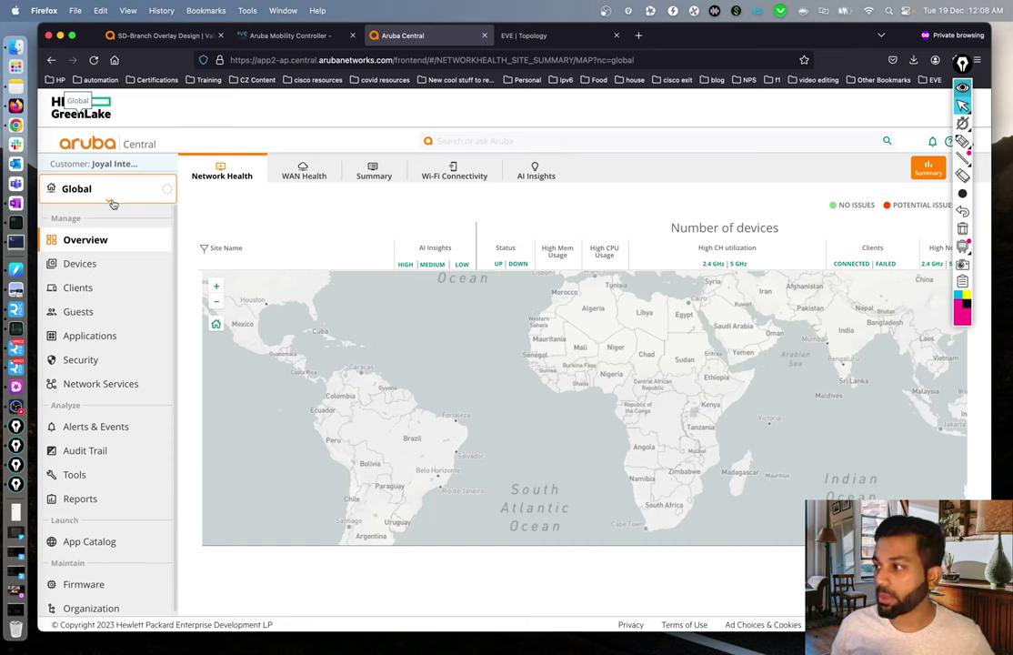
click(123, 609)
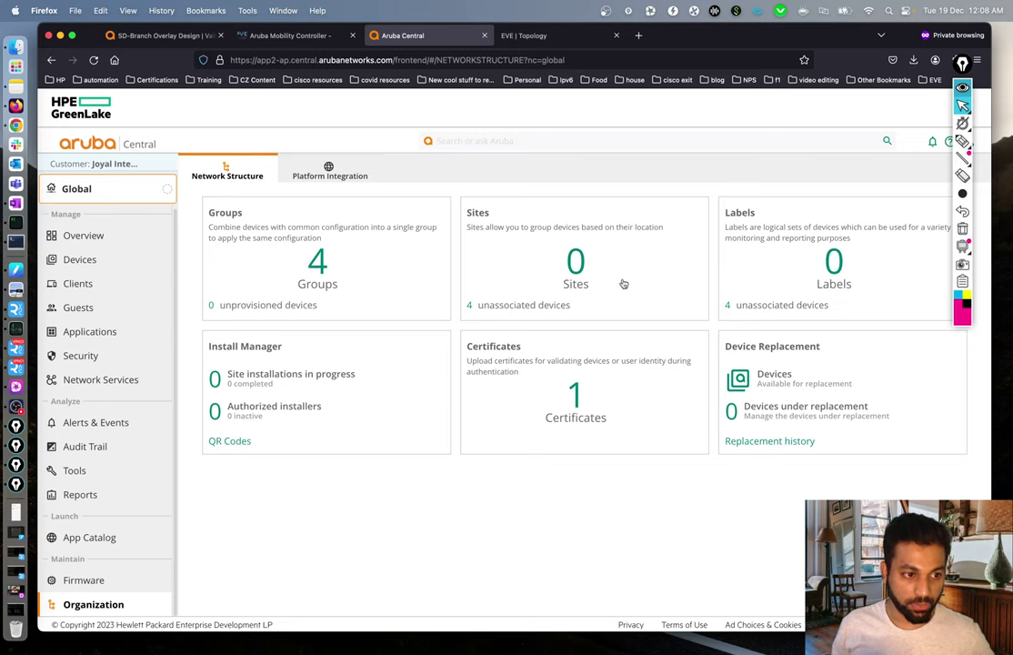
click(572, 267)
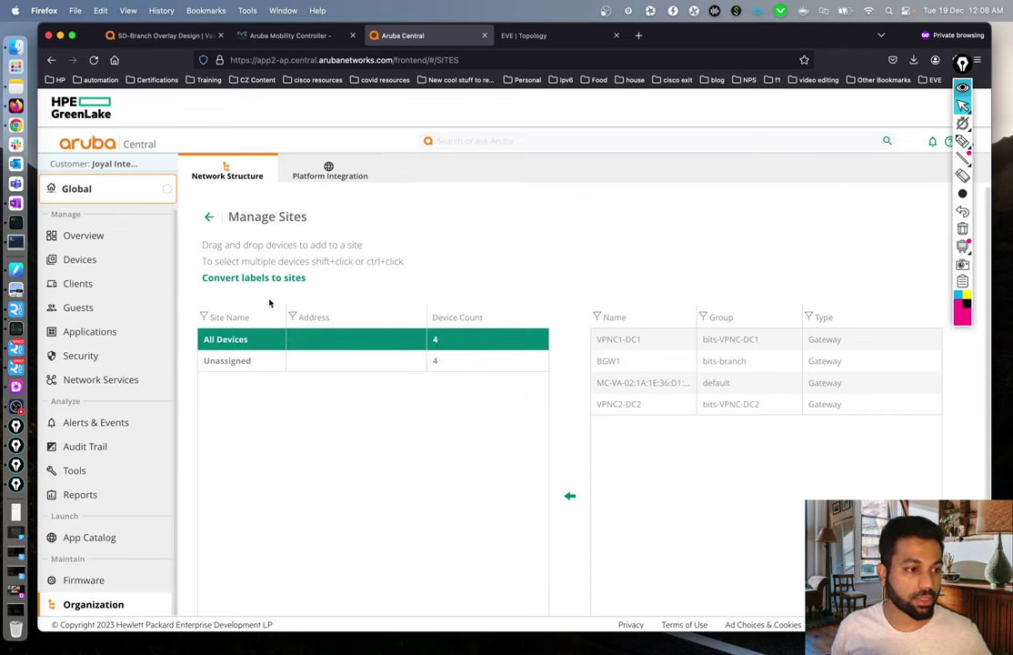
scroll(297, 546, down, 2)
click(230, 566)
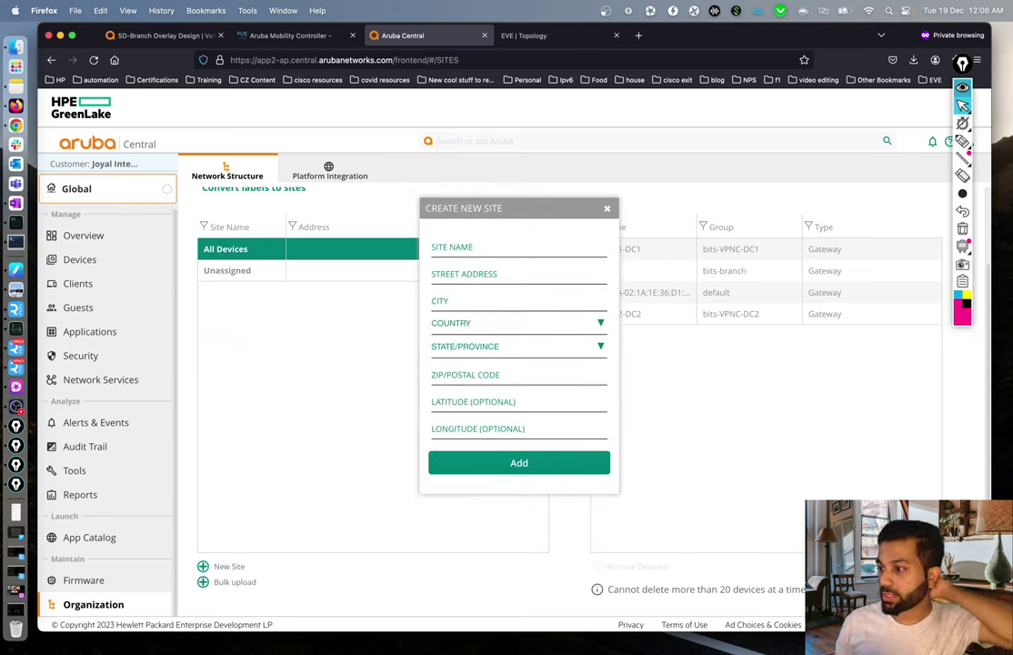
Step: Name the new site North-Bangalore, fill in its street address and set the city to Bangalore
click(480, 254)
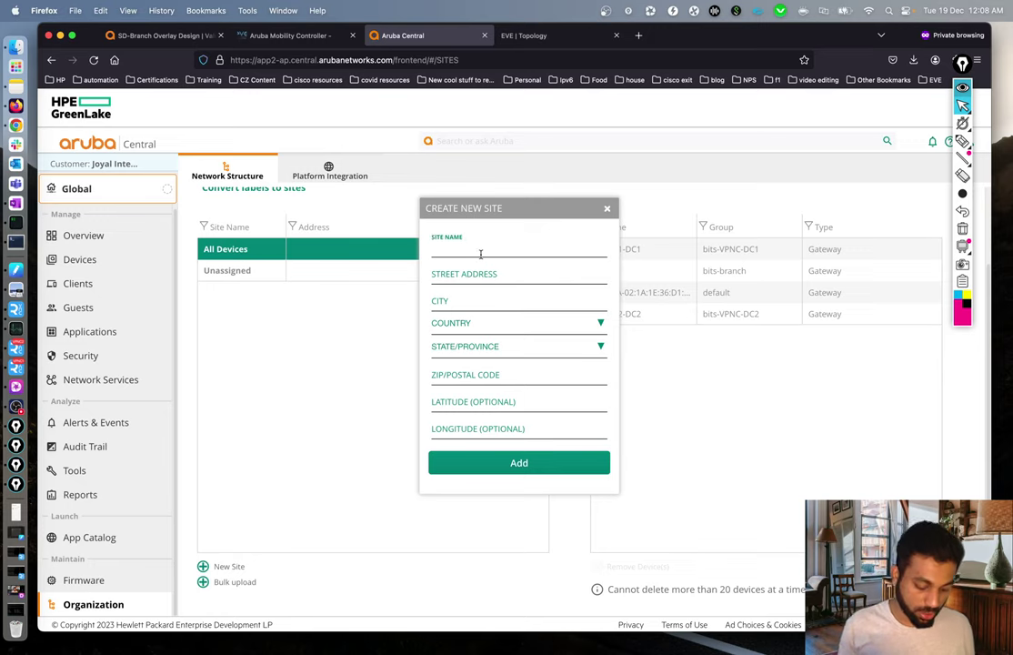
text(North)
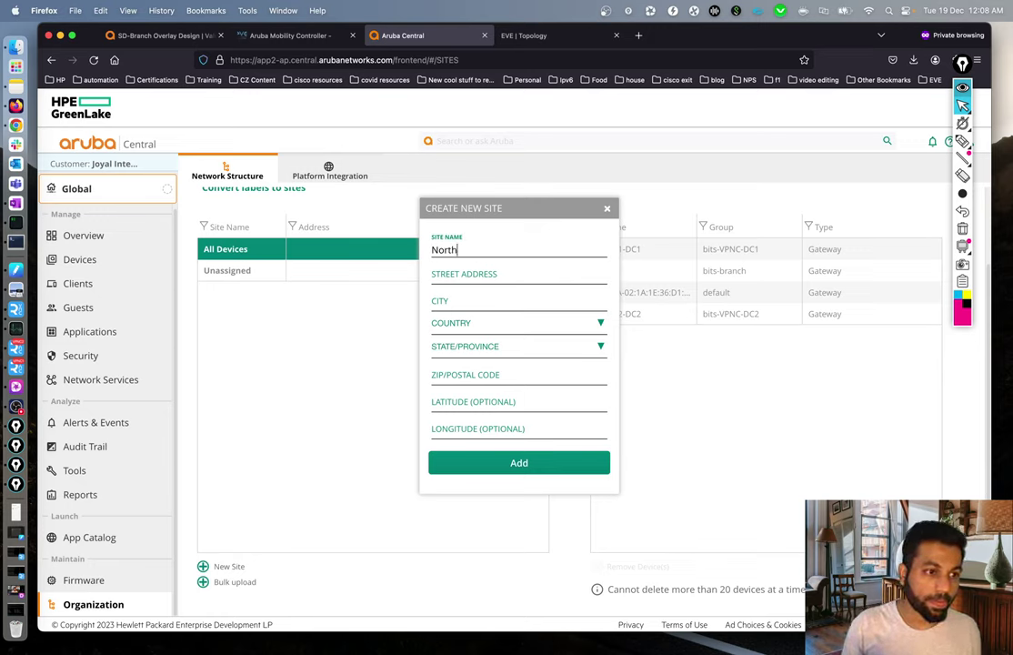
text(-)
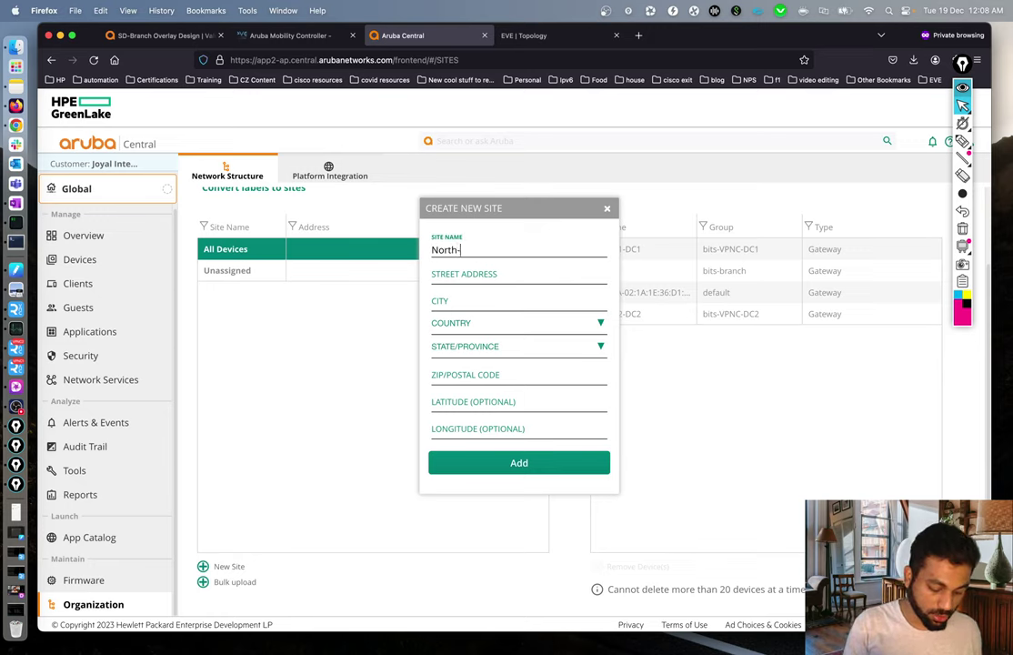
text(Bangalore)
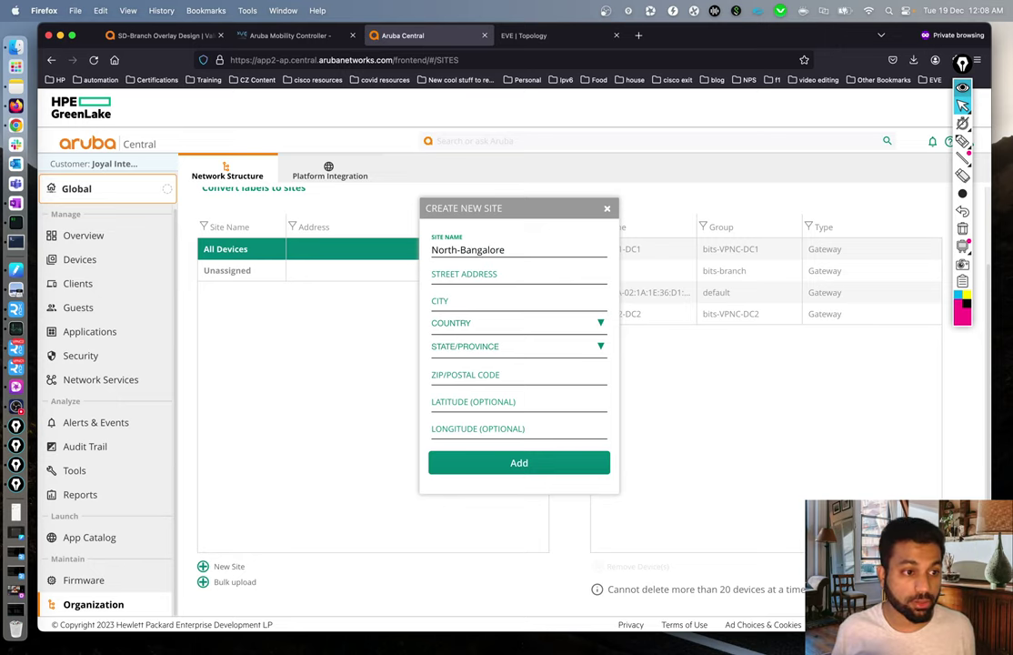
click(518, 273)
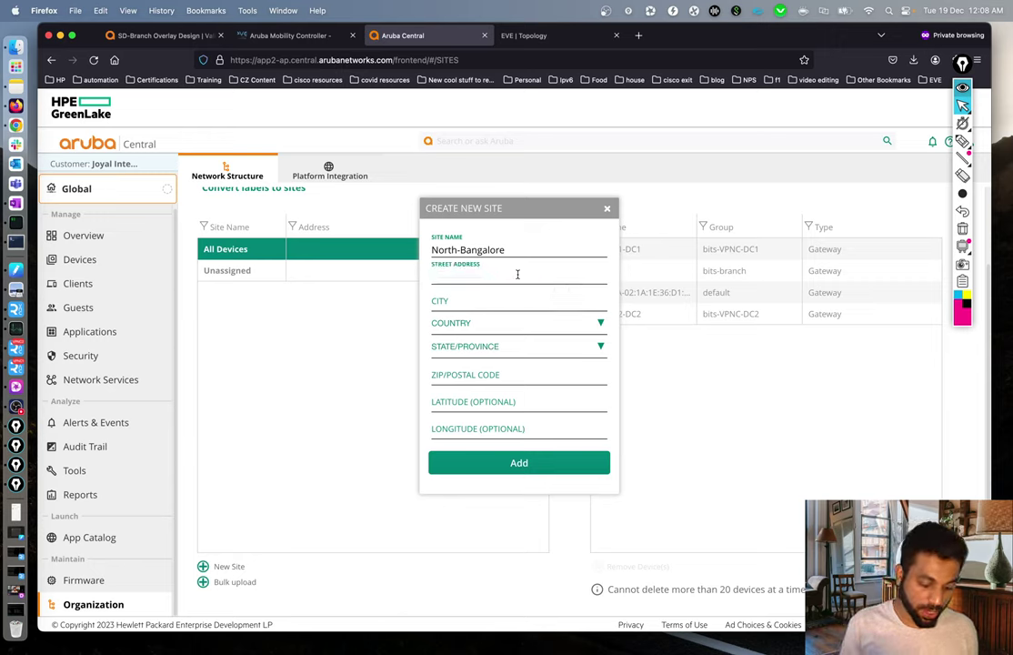
text(ma)
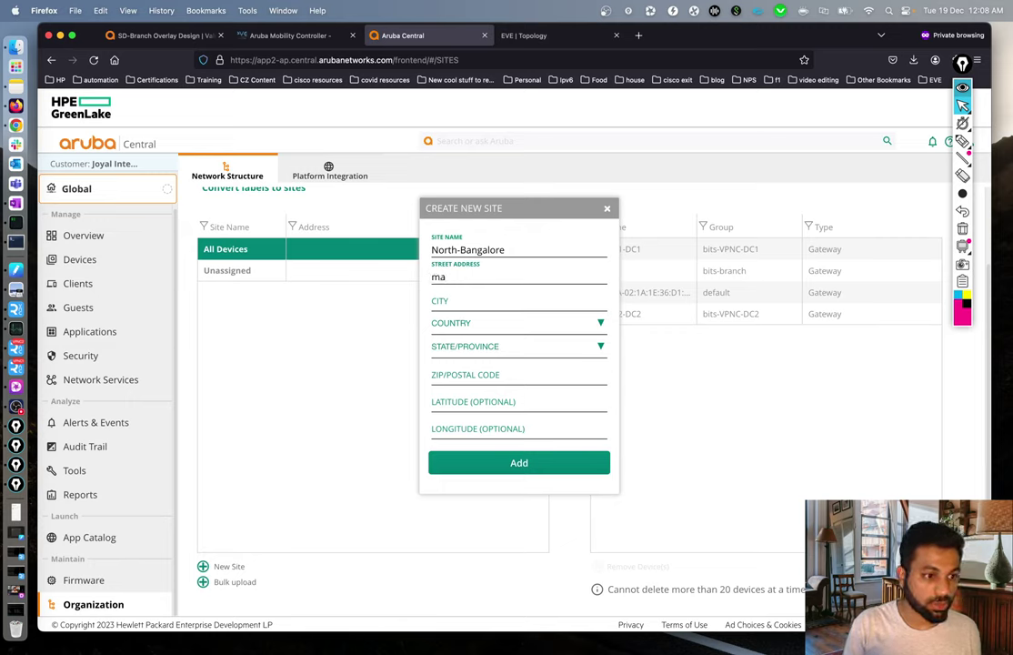
text(lleswaram)
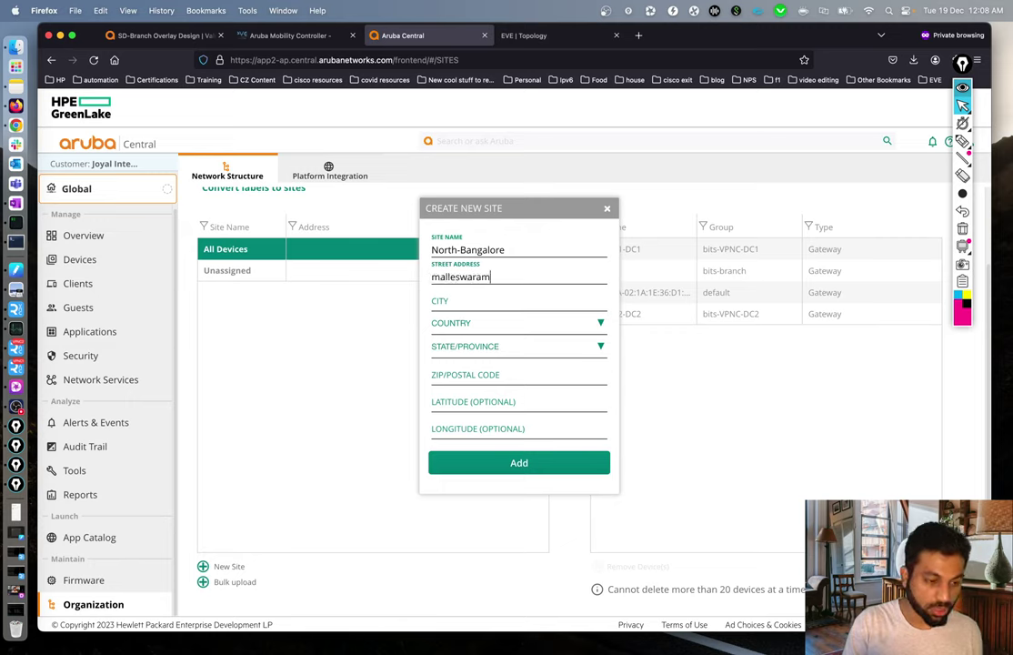
click(500, 303)
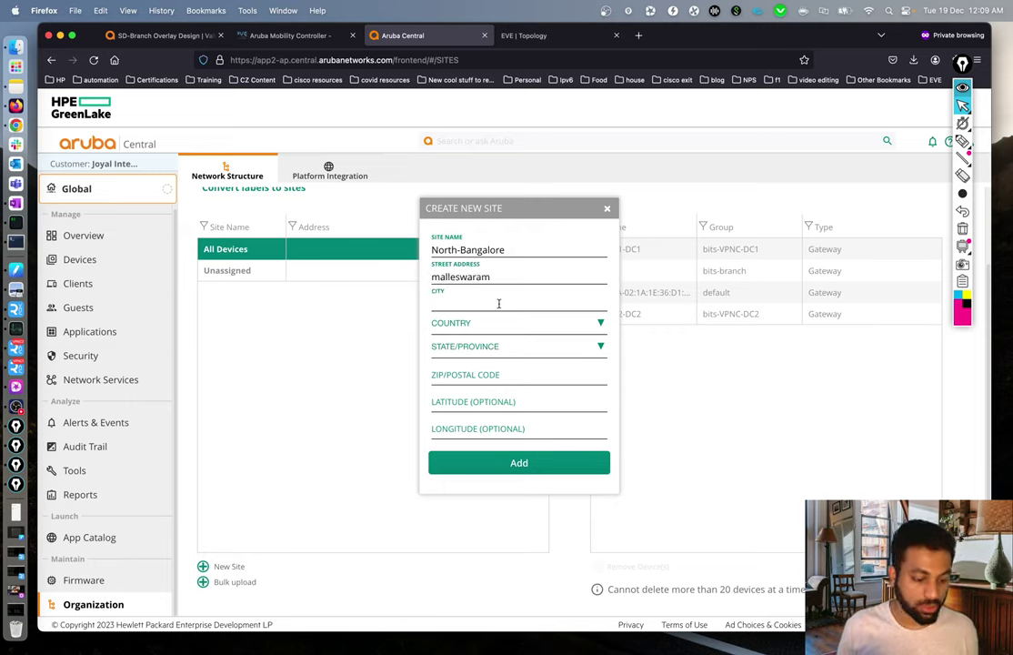
text(Bangalore)
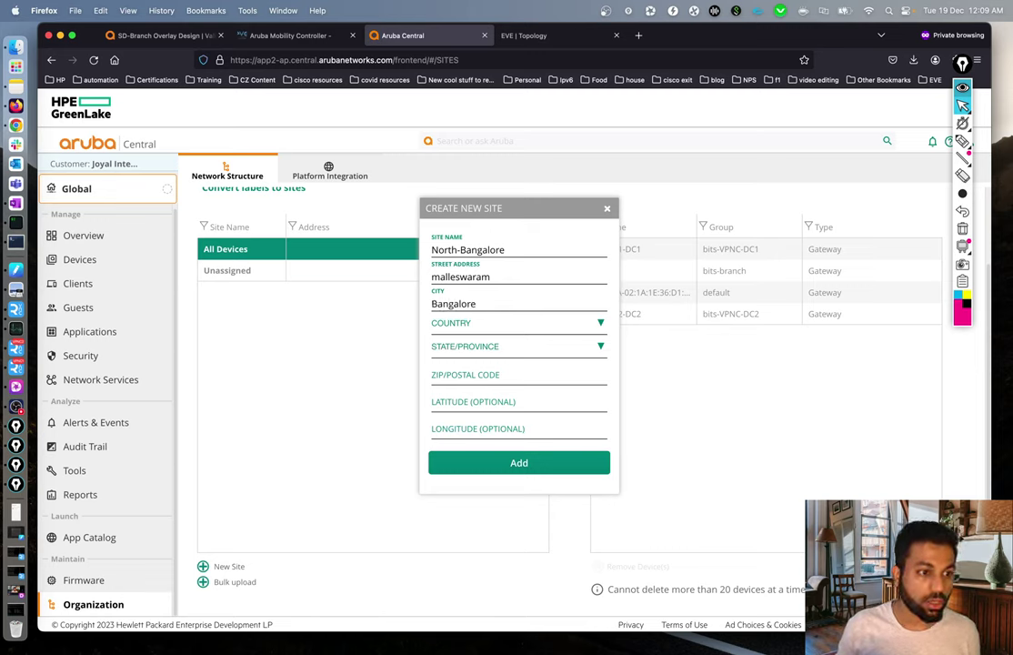
Step: Set the North-Bangalore site's country to India and its state to Karnataka
click(498, 324)
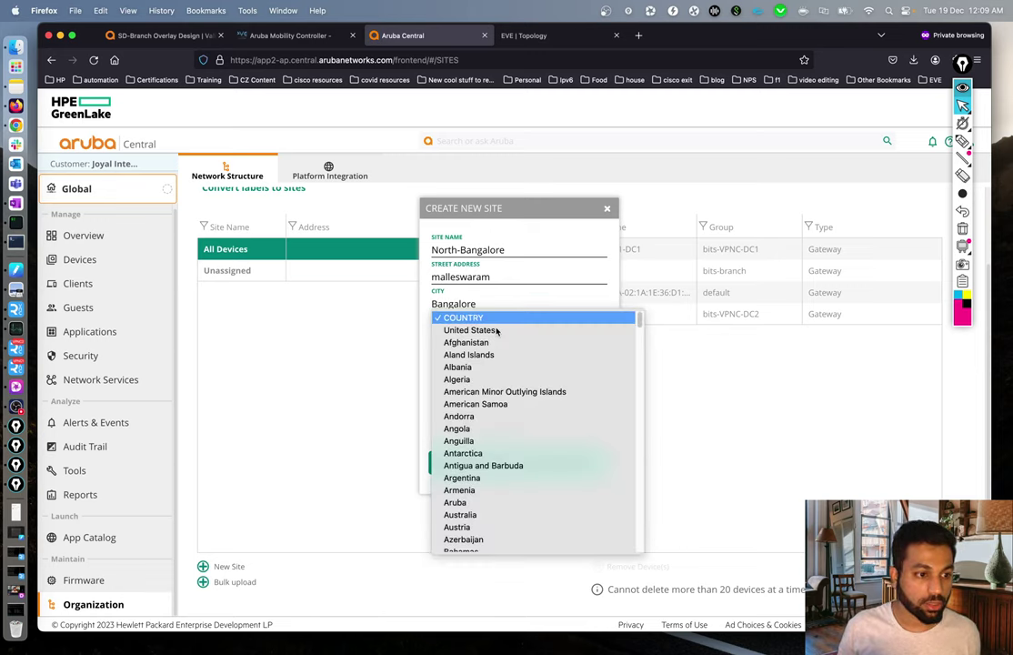
scroll(517, 545, down, 10)
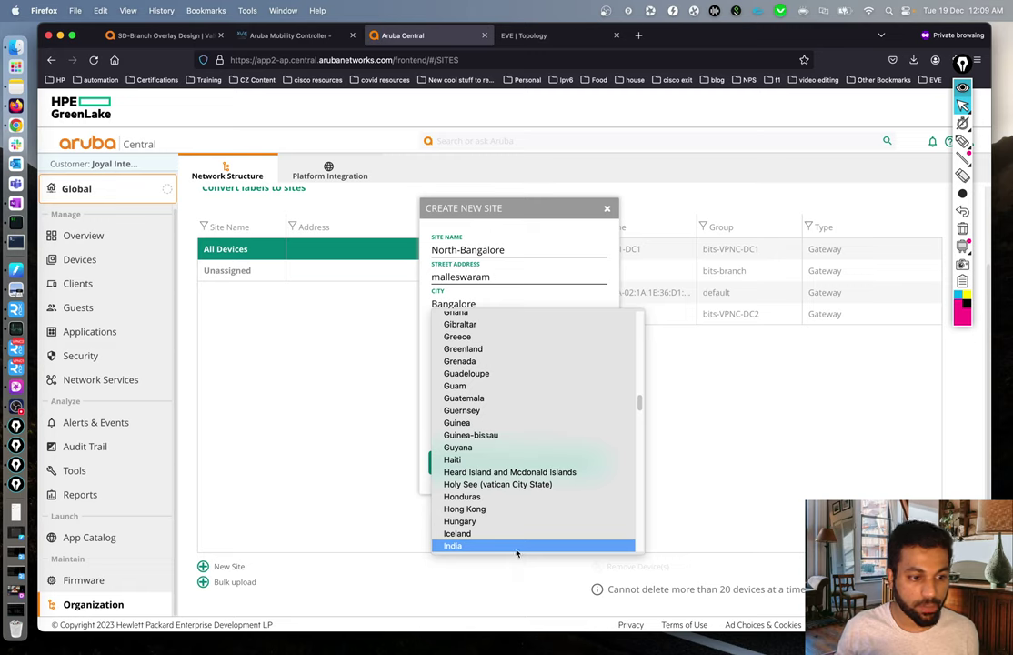
click(517, 545)
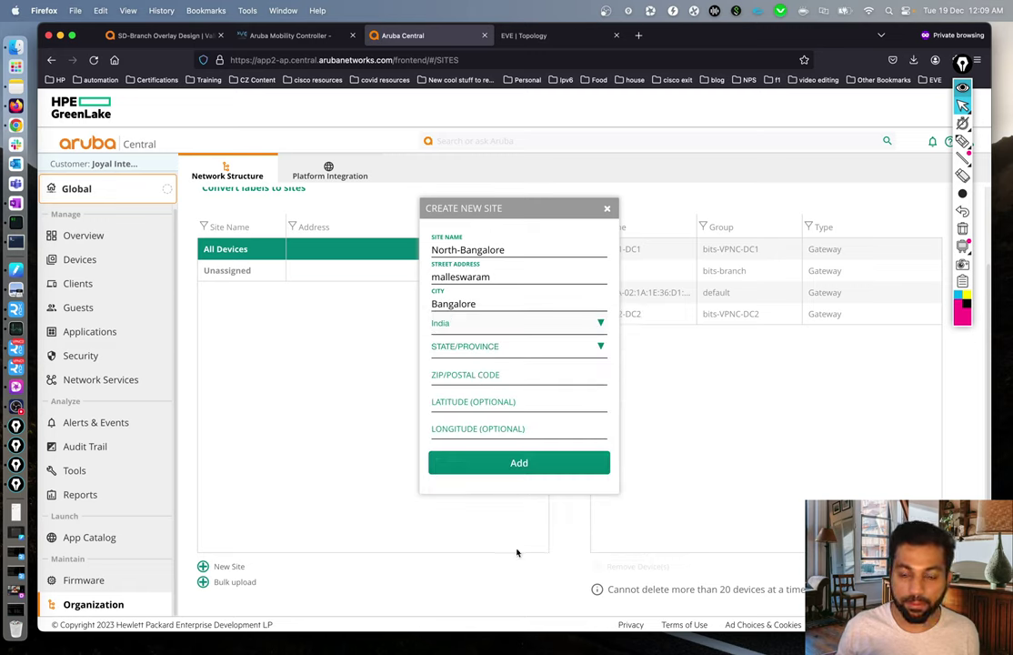
click(488, 351)
click(482, 348)
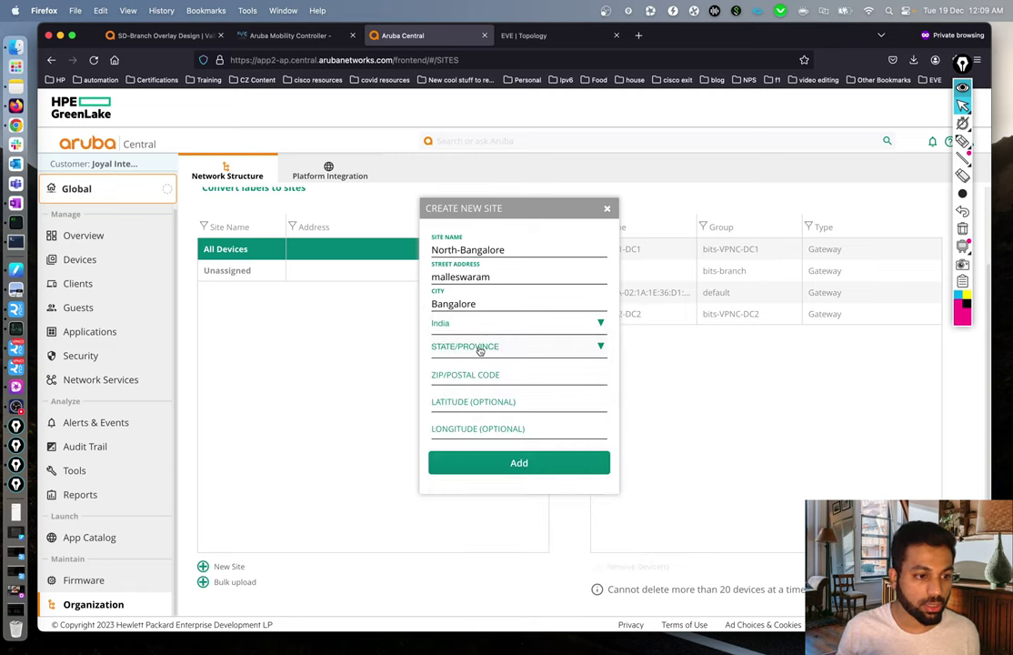
click(483, 377)
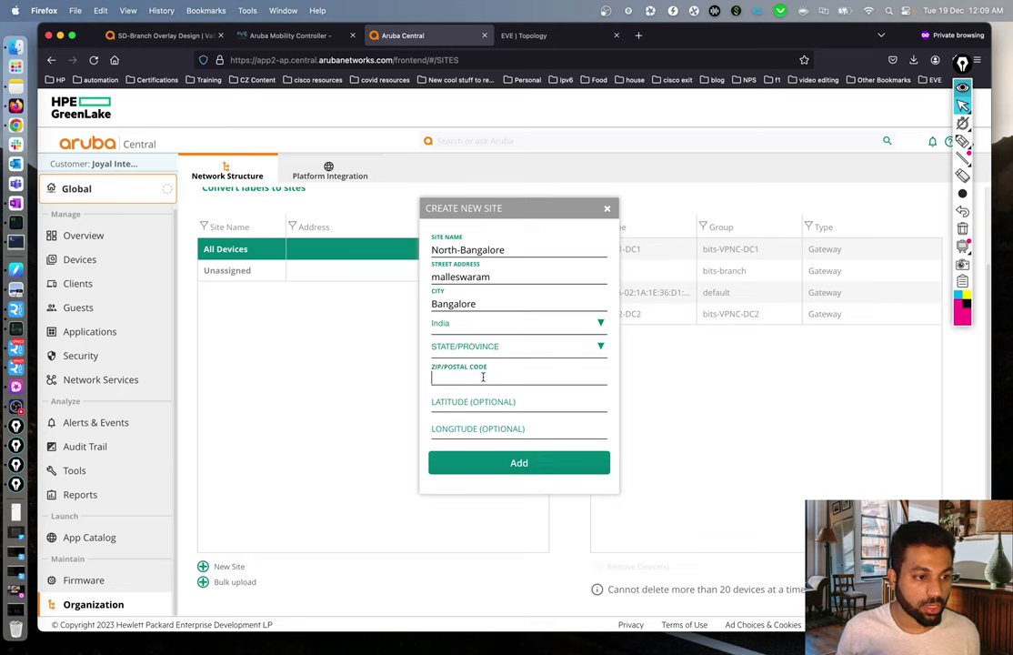
click(490, 346)
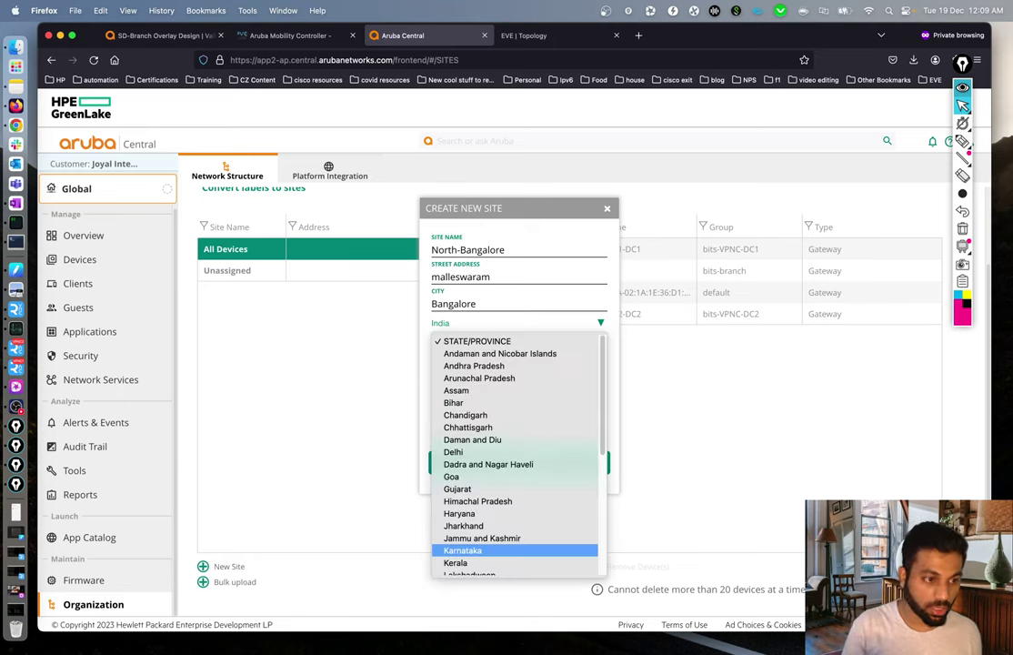
click(463, 550)
Step: Fill in the postal code of the North-Bangalore site and add the site
click(463, 373)
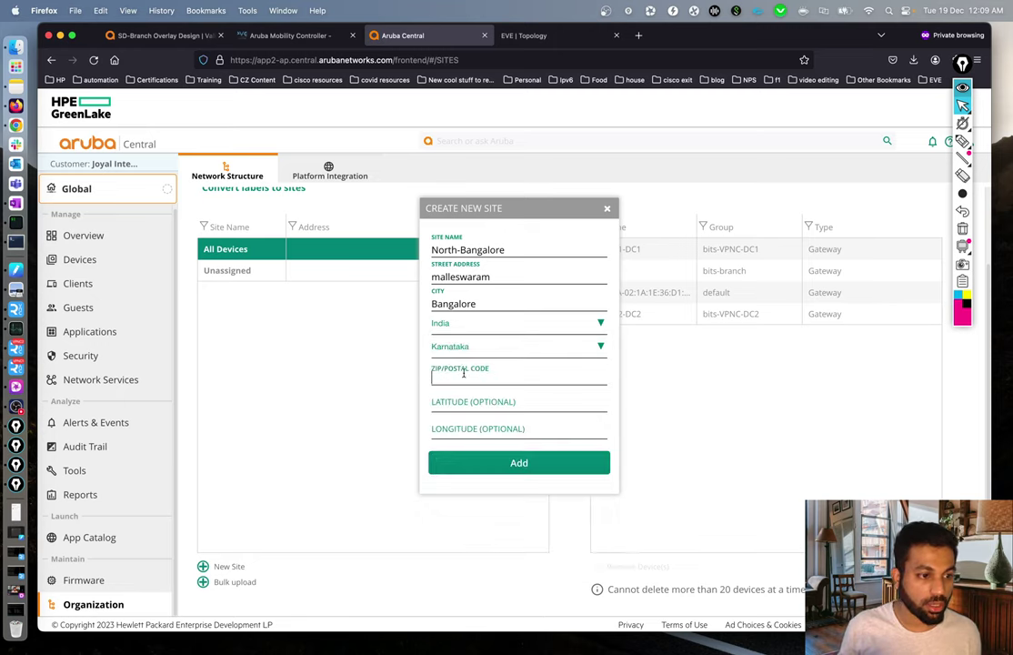
text(5600)
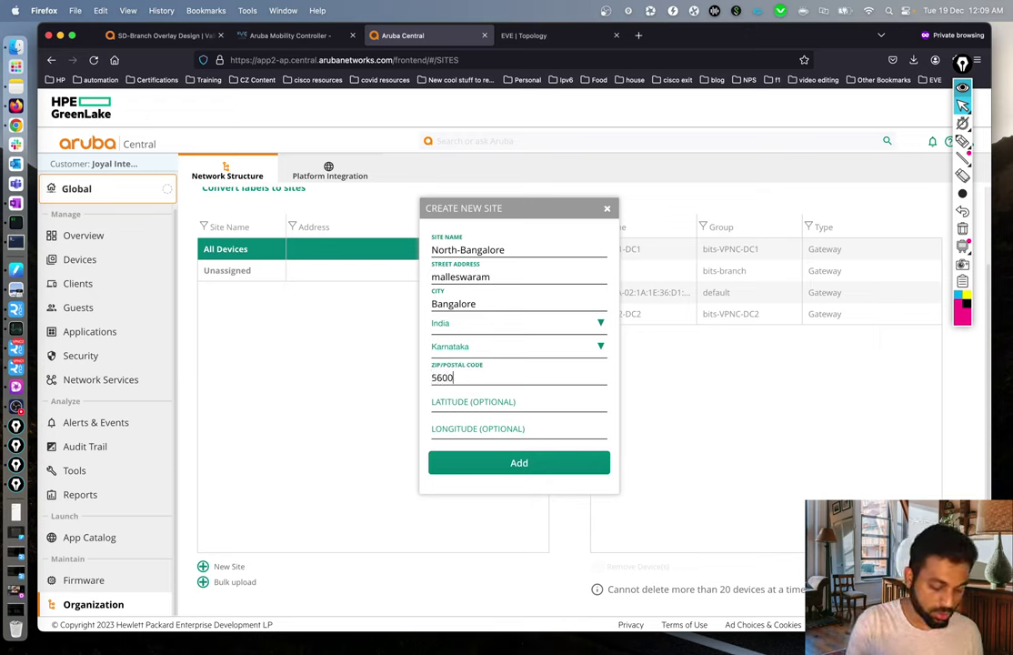
text(22)
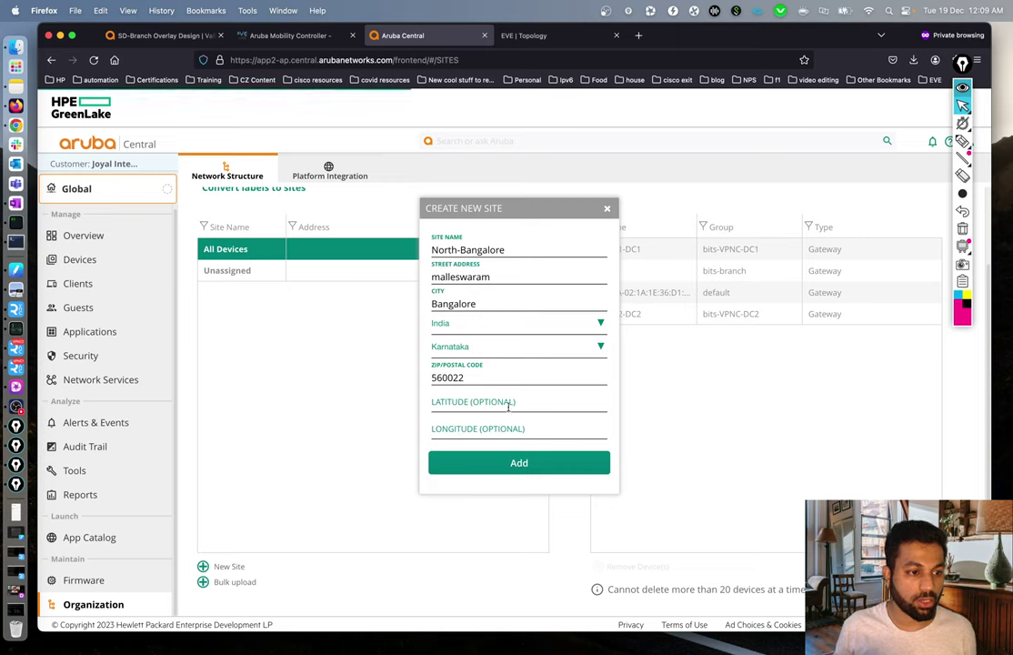
click(486, 463)
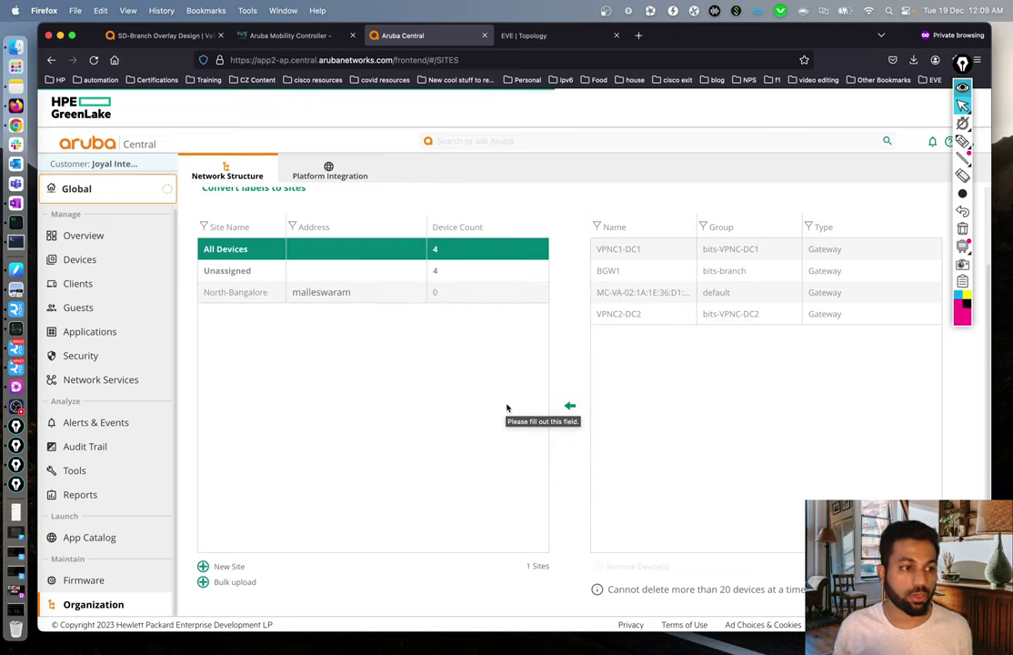
Step: Start another new site named south-bangalore, fill in its street address and set the city to Bangalore
click(228, 567)
click(491, 248)
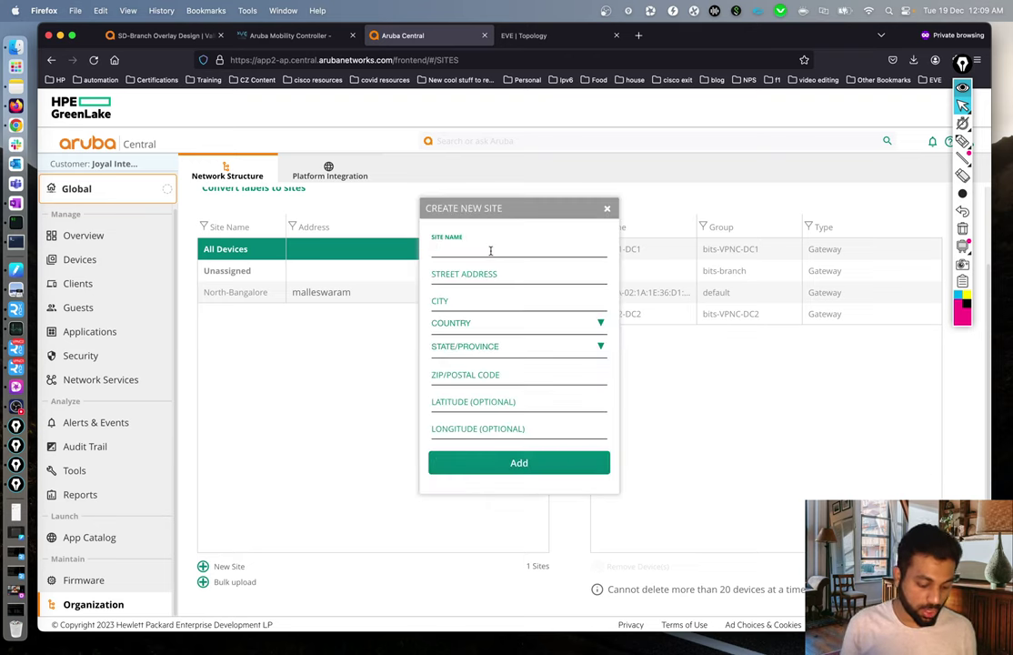
text(south)
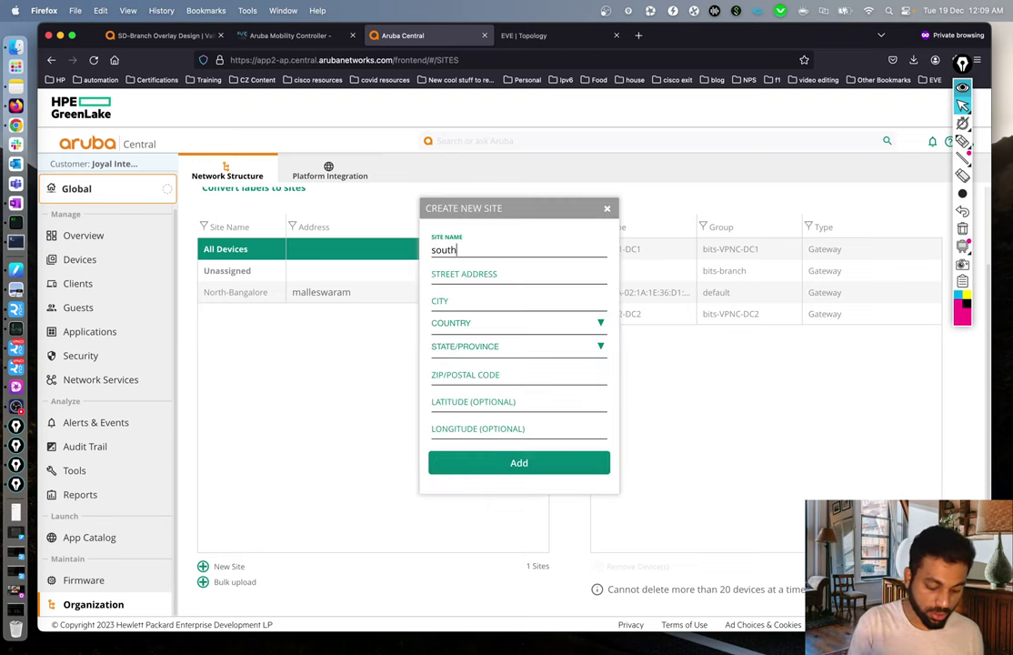
text(-bangalore)
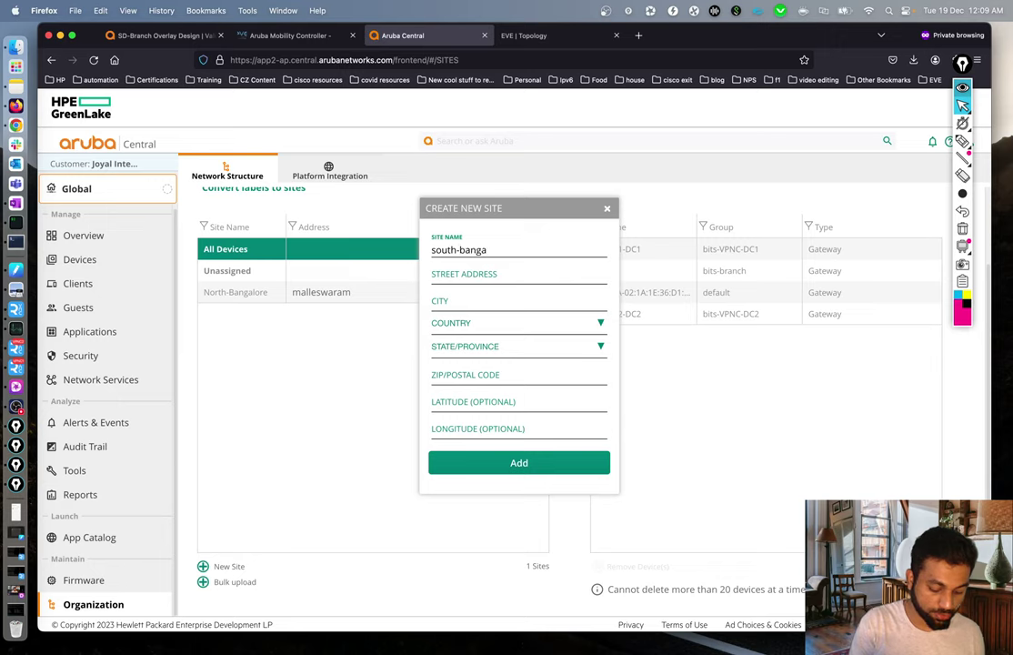
click(496, 274)
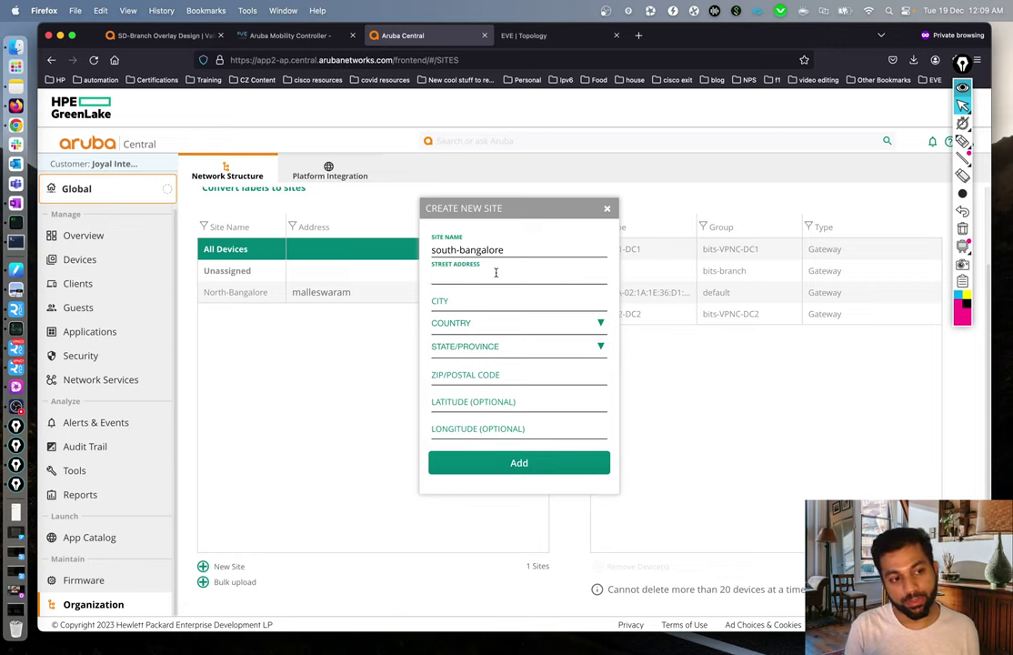
text(sarjapur)
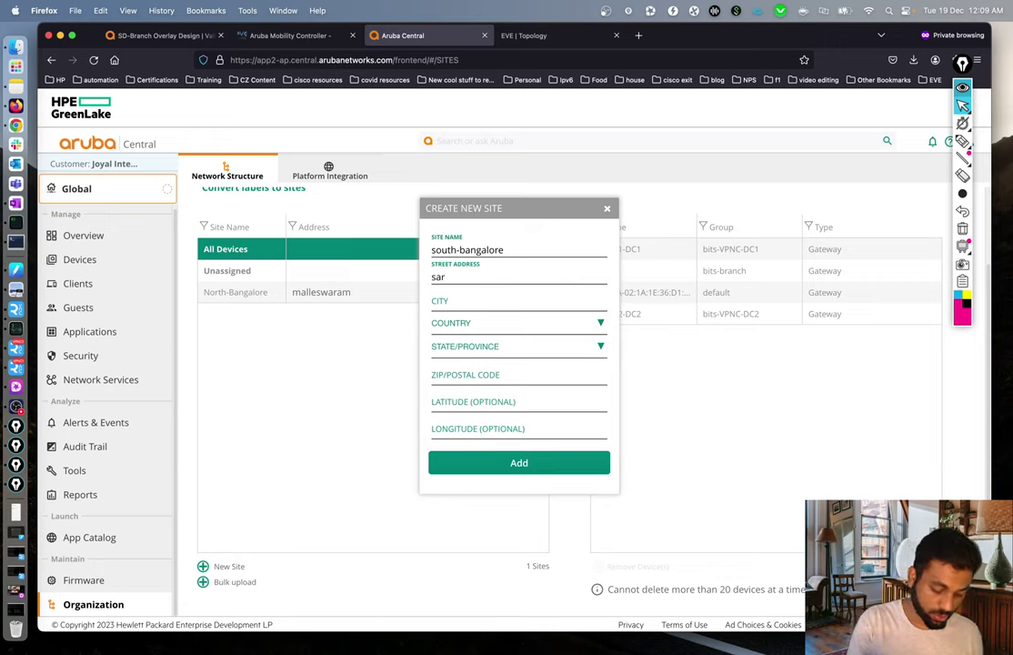
click(491, 302)
text(Bangalore)
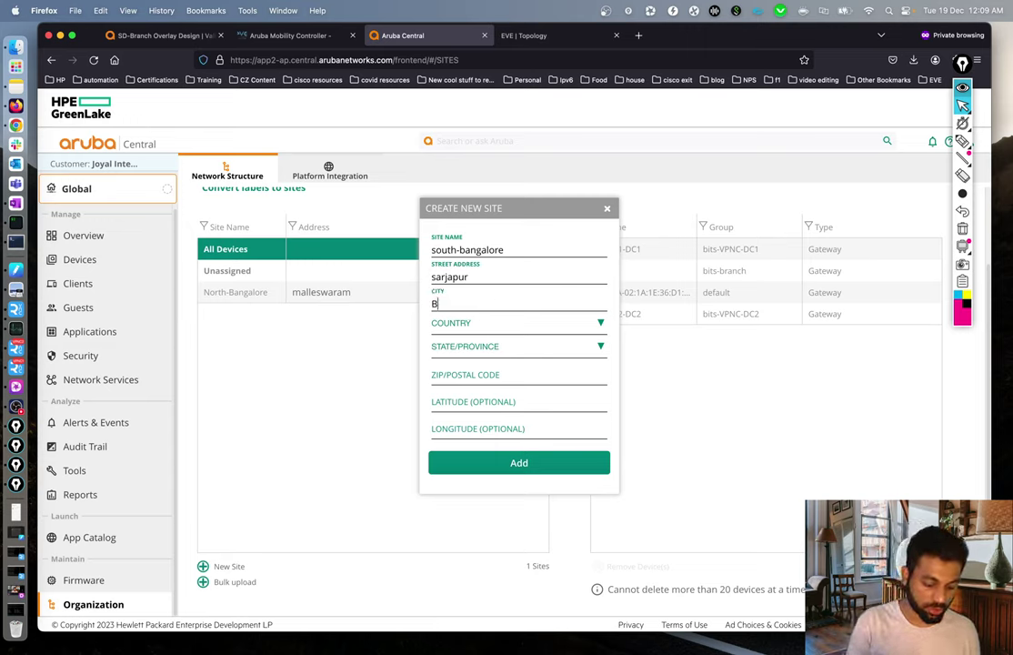
Step: Set the south-bangalore site's country to India and its state to Karnataka
click(487, 323)
text(ind)
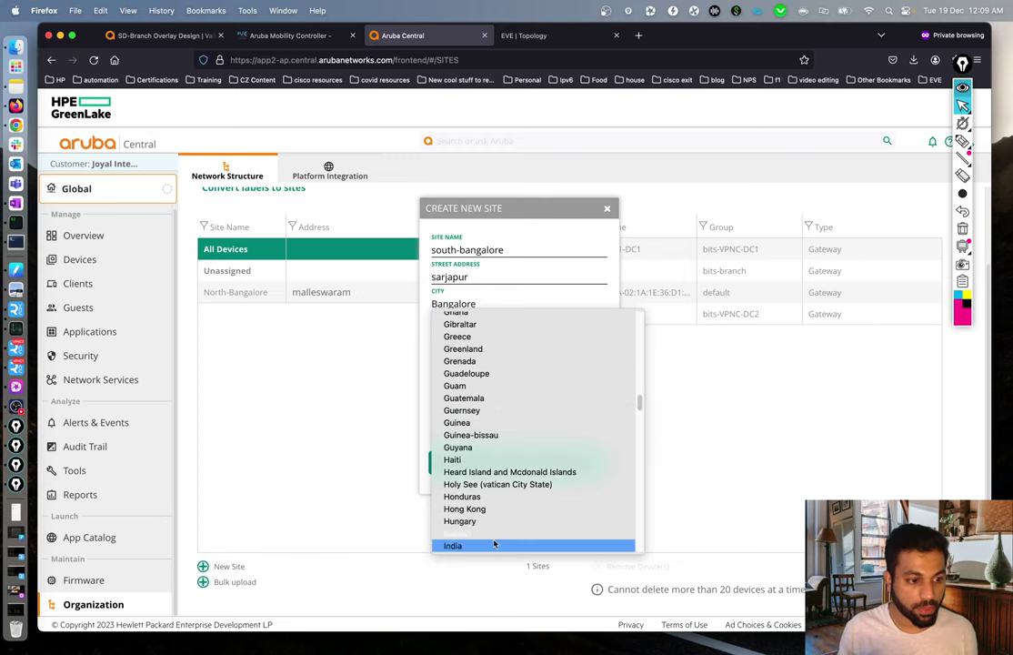
click(496, 545)
click(506, 346)
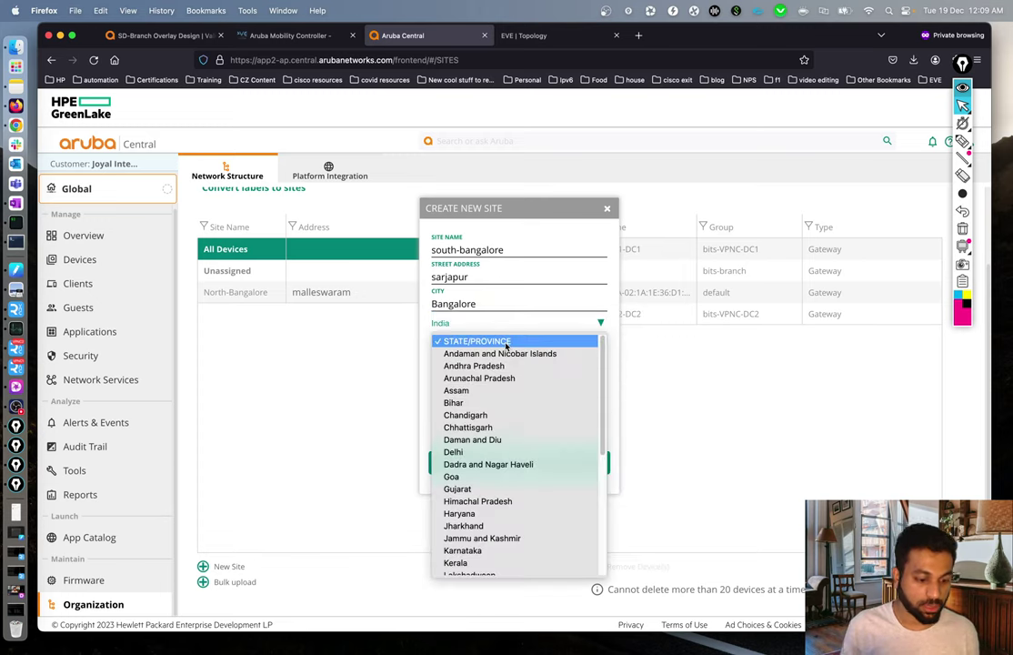
click(480, 550)
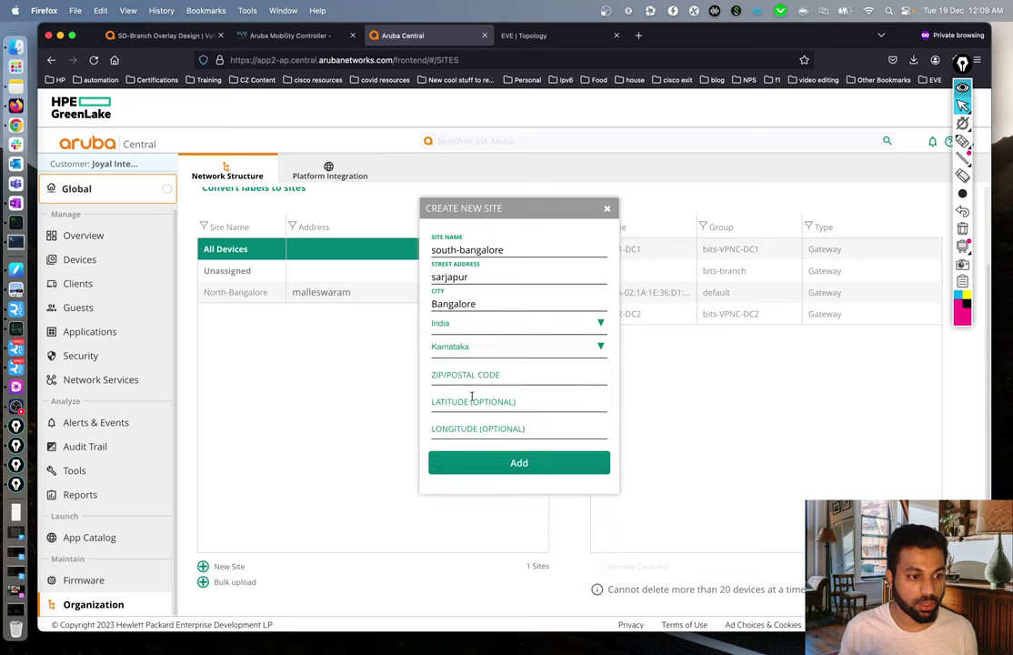
Step: Fill in the postal code of the south-bangalore site and add the site
click(472, 377)
text(56)
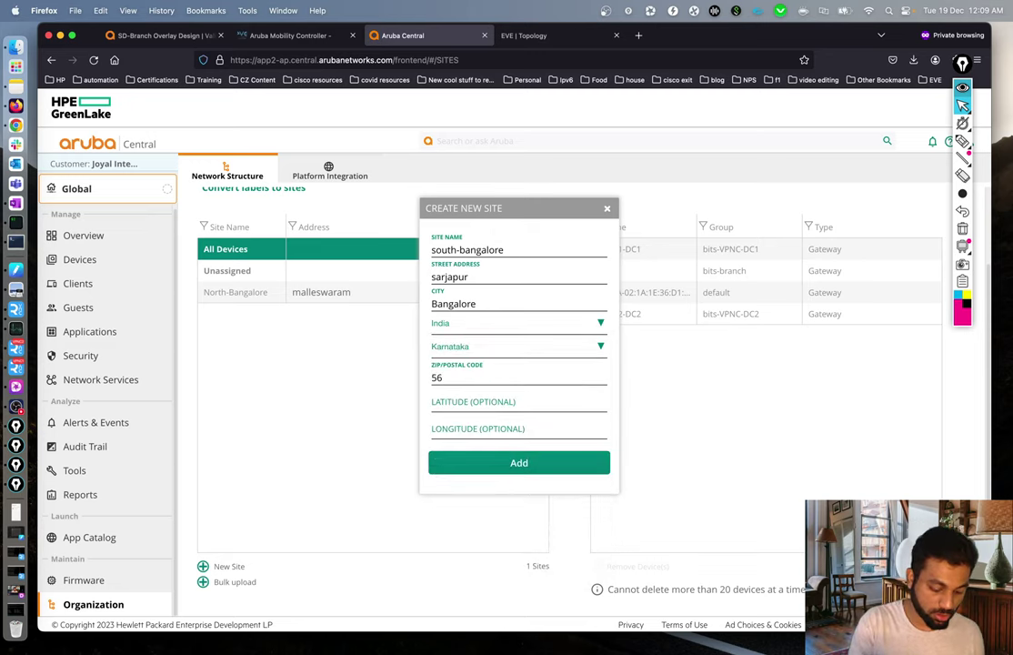
text(0103)
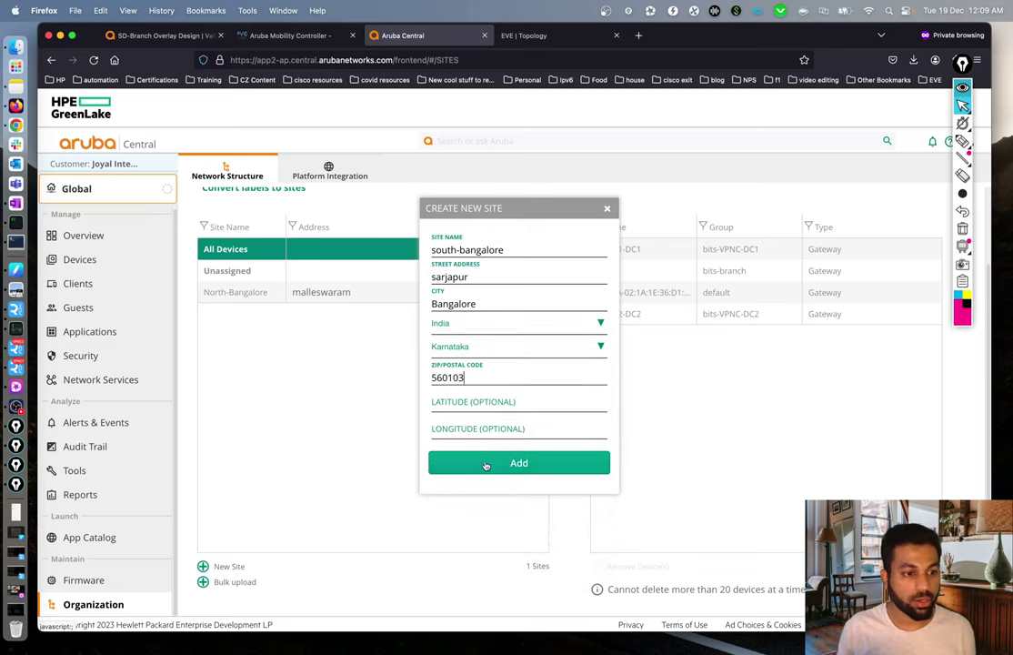
key(Return)
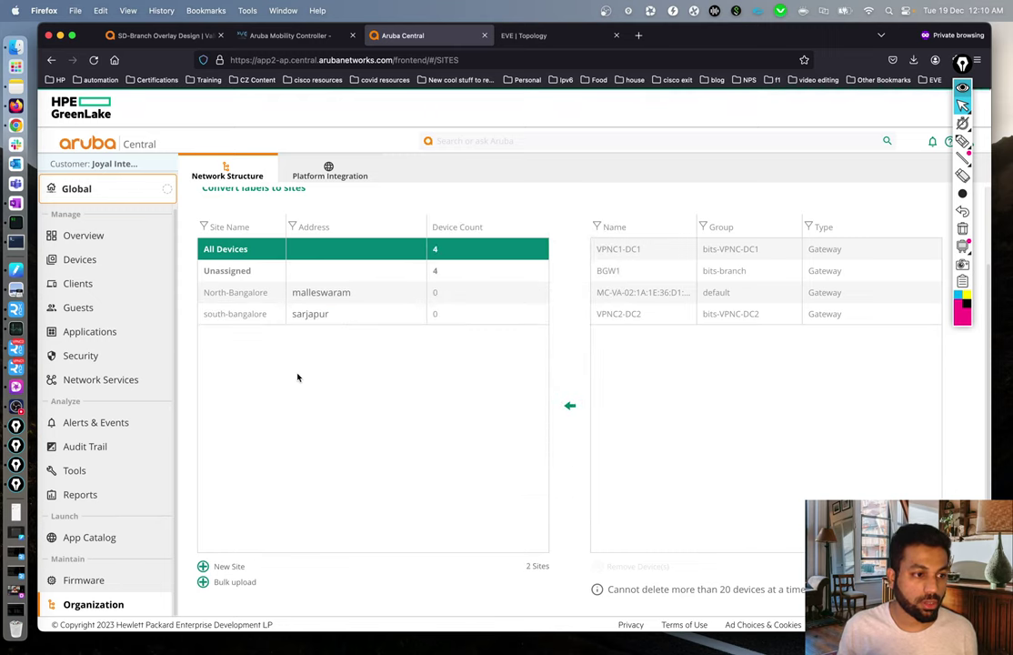
Step: Start a third new site named central-bangalore, fill in its street address and set the city to Bangalore
click(227, 566)
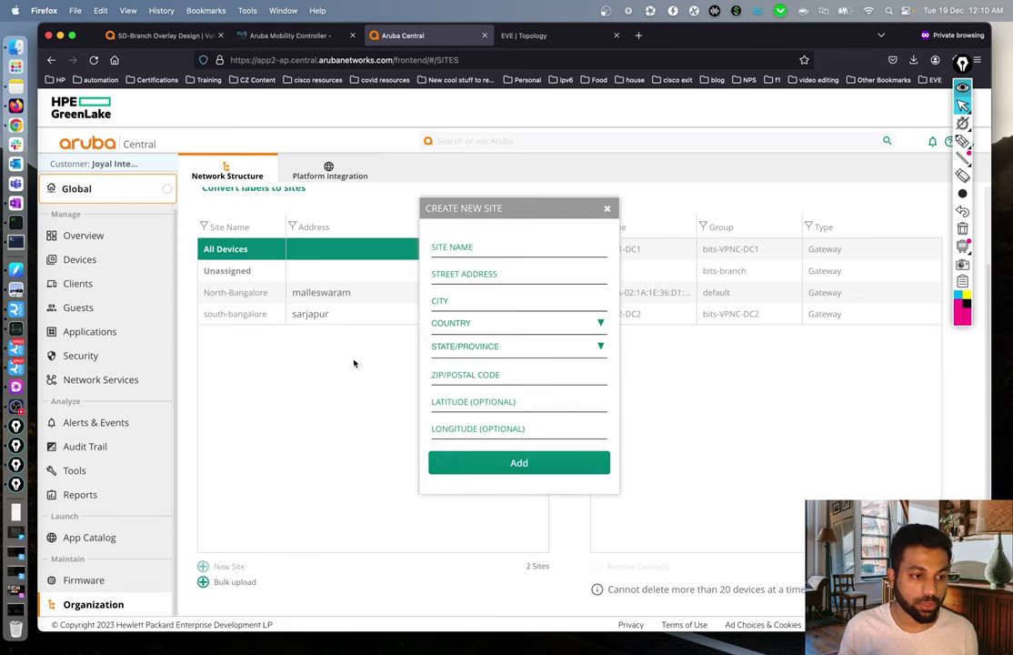
click(489, 249)
text(cent)
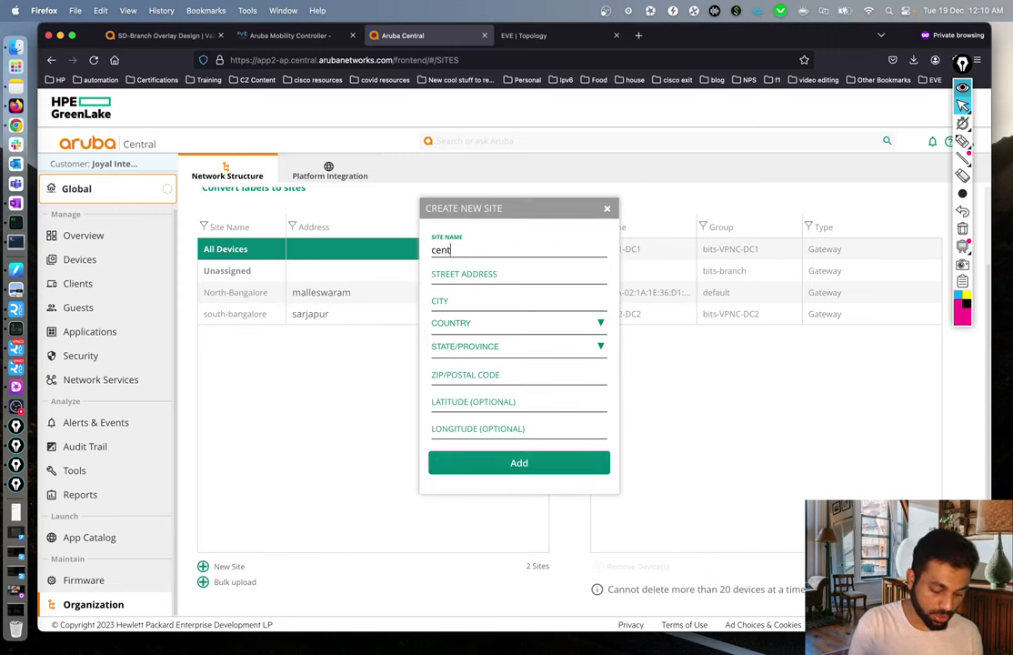
text(ral-bangalore)
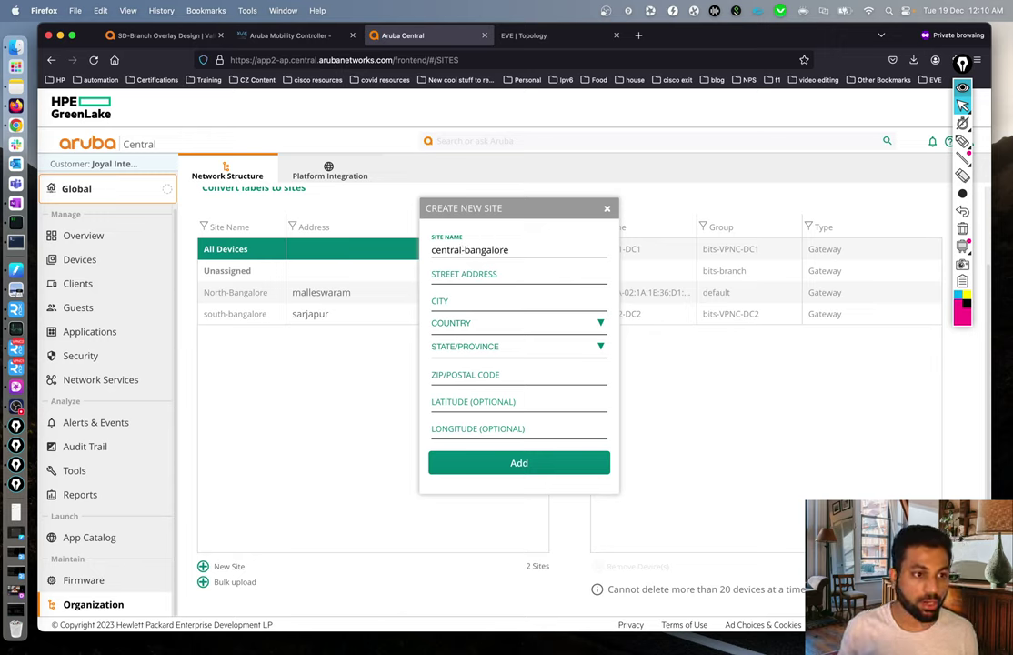
click(497, 276)
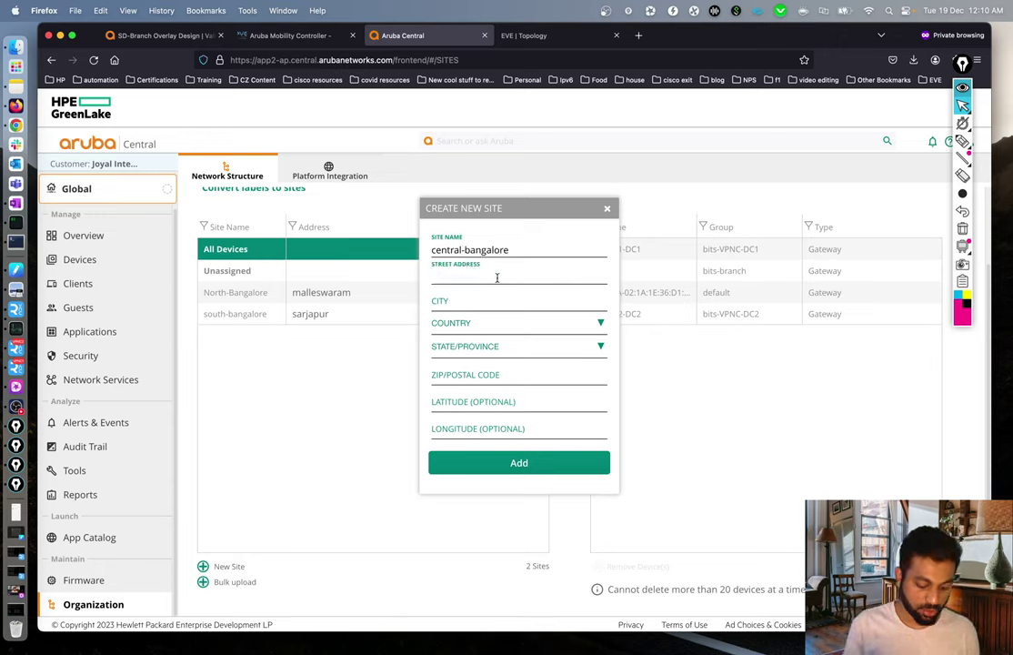
text(MG road)
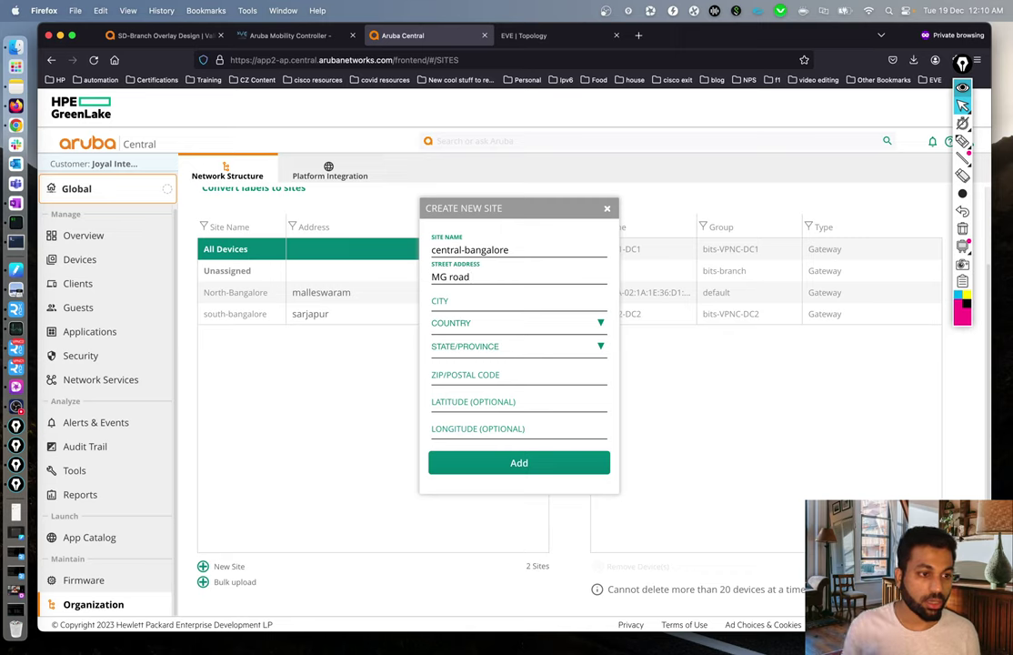
click(489, 302)
text(Bangalore)
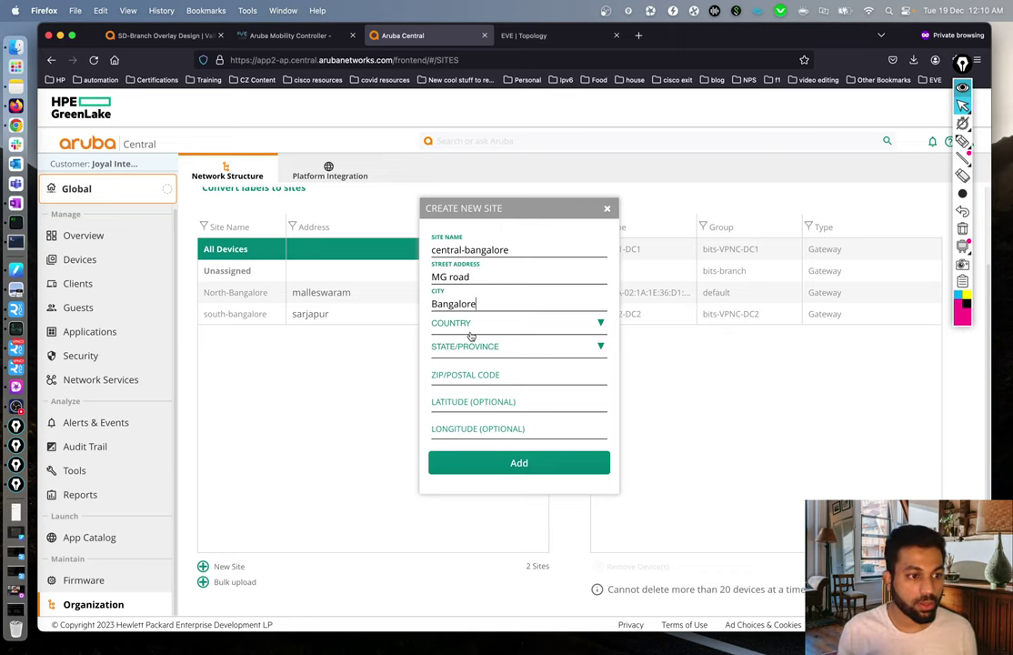
Step: Set the central-bangalore site's country to India and its state to Karnataka
click(471, 326)
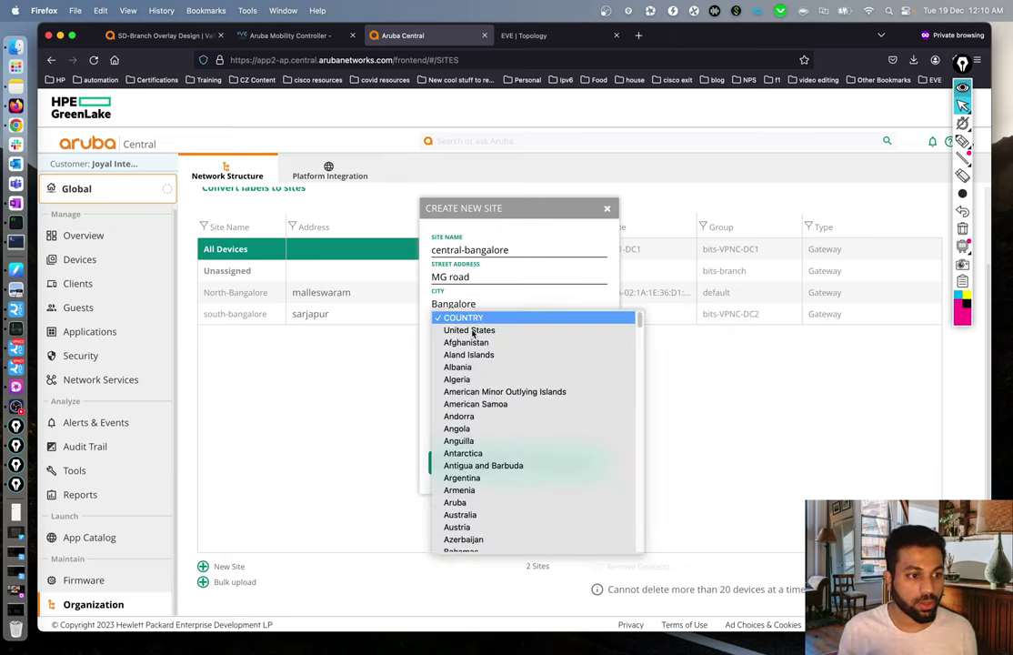
text(india)
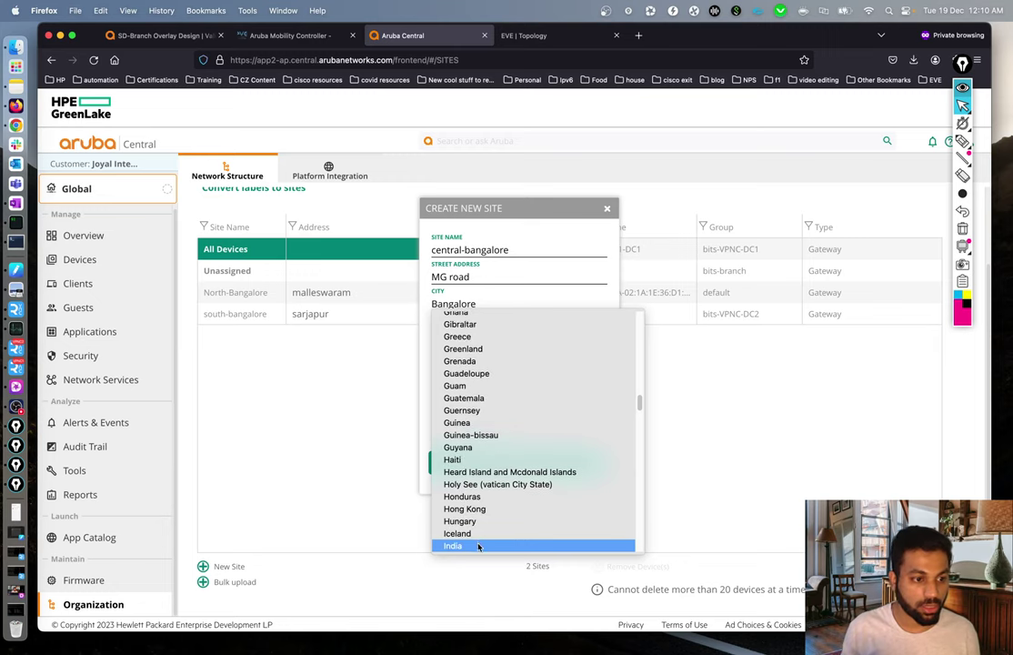
key(Return)
click(494, 346)
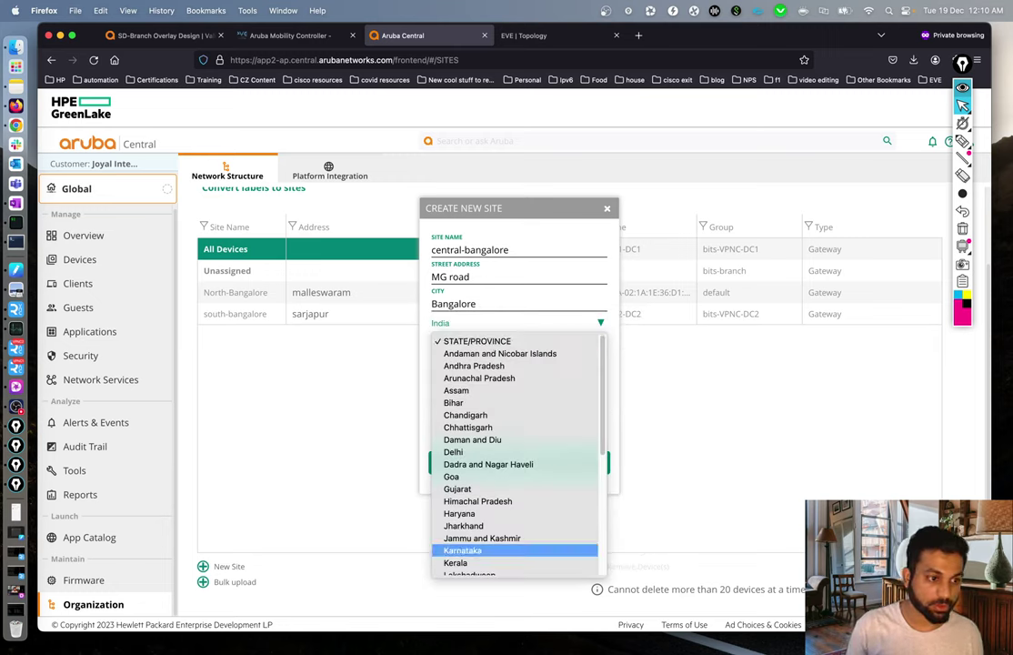
click(511, 550)
Step: Fill in the postal code of the central-bangalore site and add the site
click(486, 376)
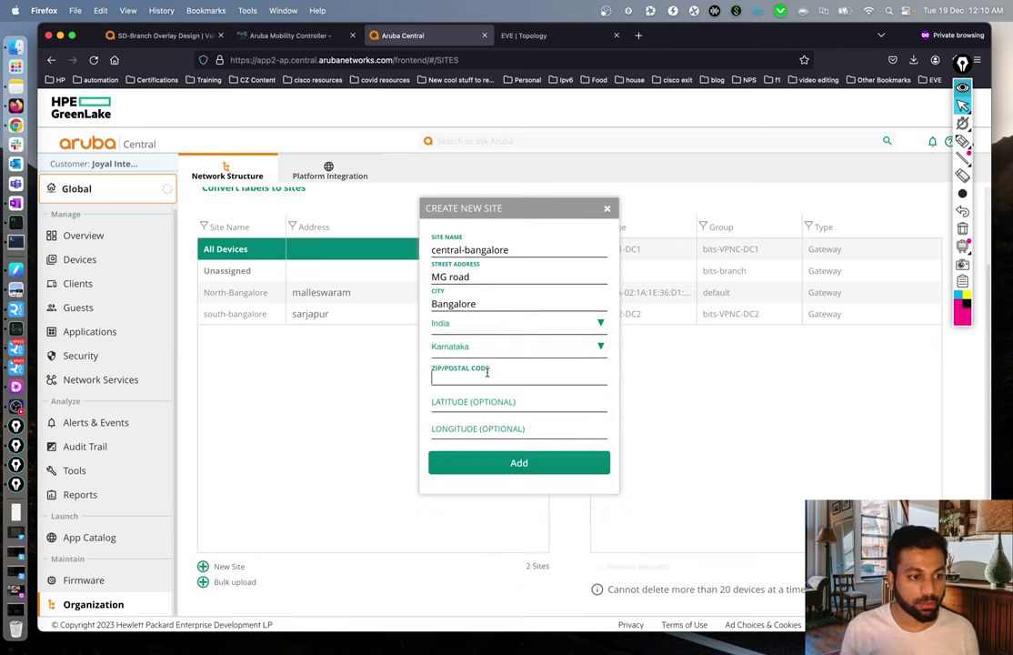
text(560001)
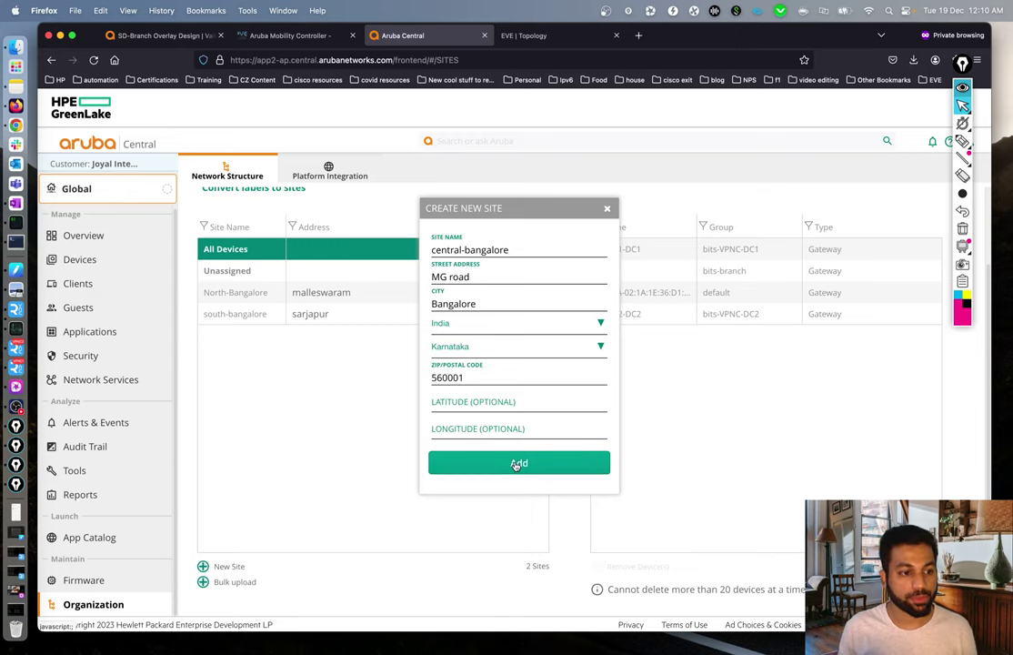
click(518, 464)
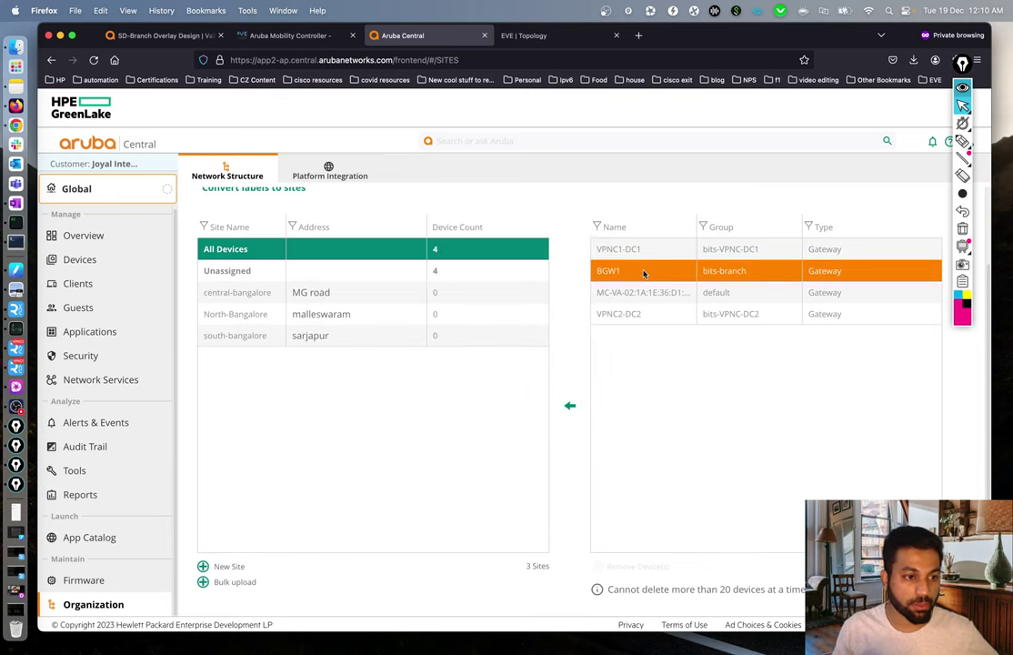
Step: Assign the BGW1 gateway to the central-bangalore site and confirm the move
drag(643, 273, 475, 292)
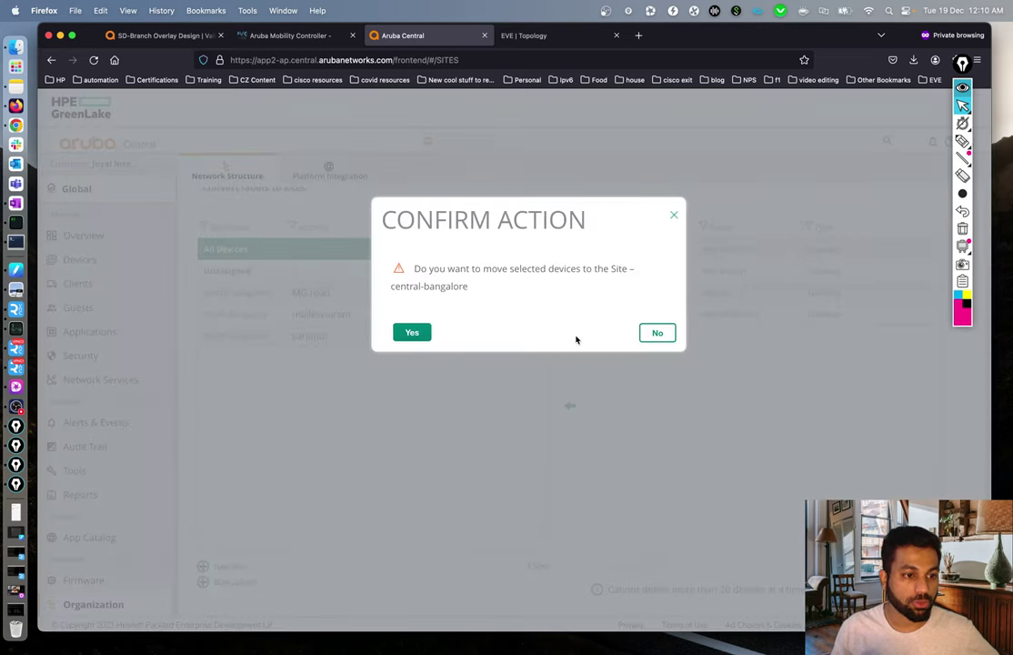
click(411, 332)
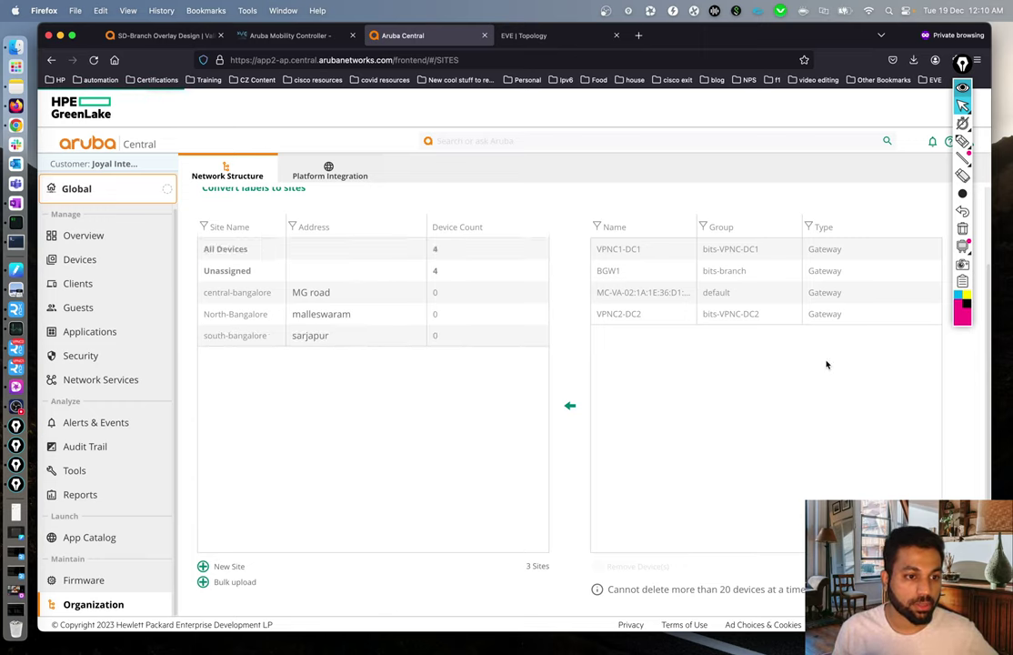
Step: List all devices again, assign the VPNC1-DC1 gateway to the North-Bangalore site and confirm the move
click(287, 315)
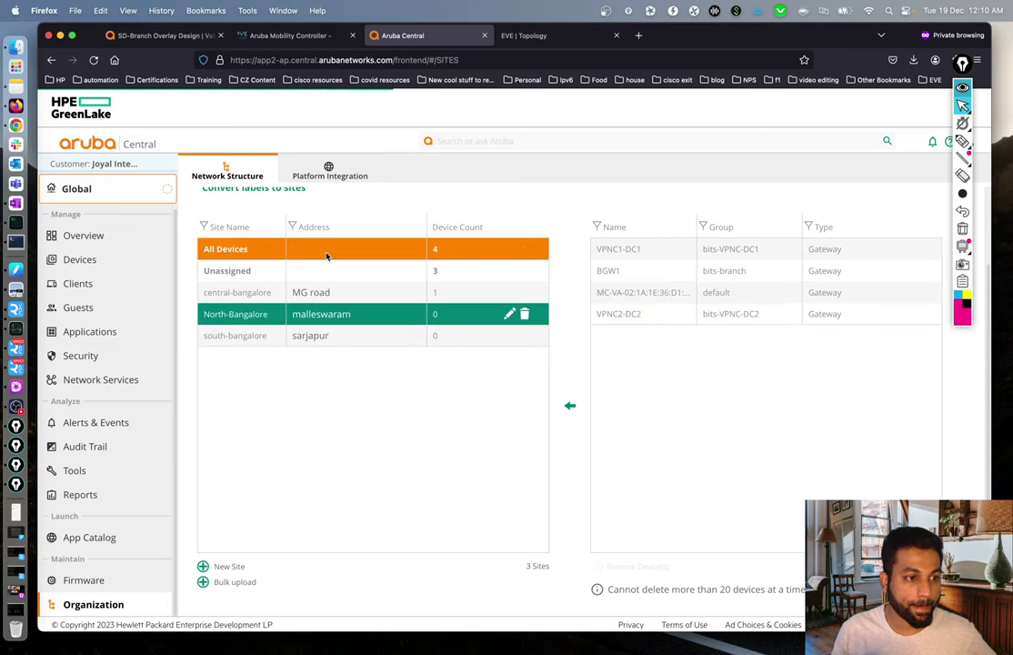
click(296, 250)
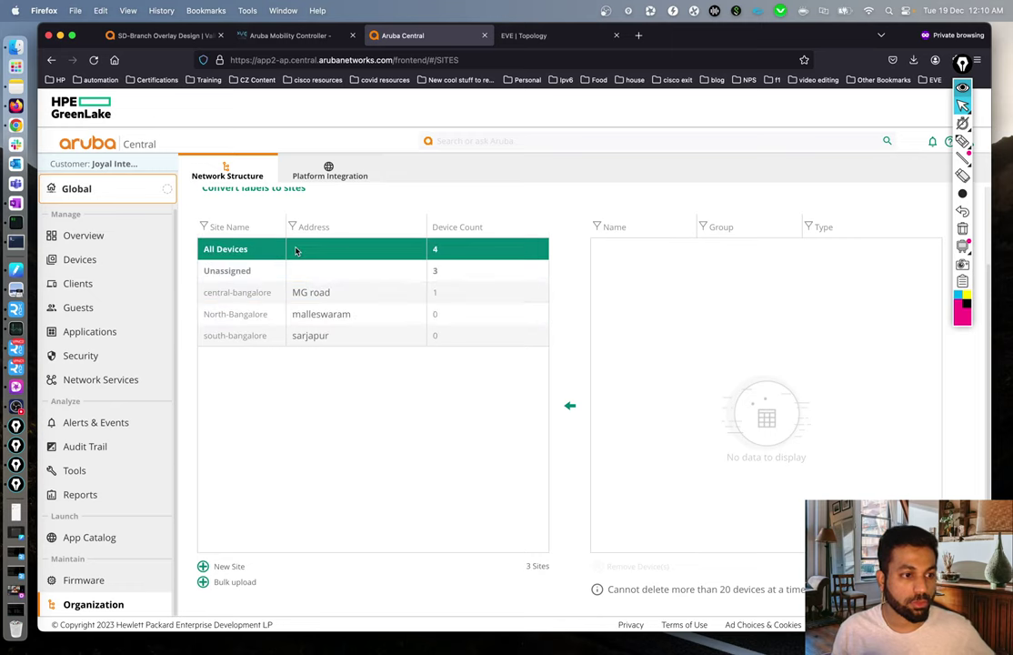
click(239, 252)
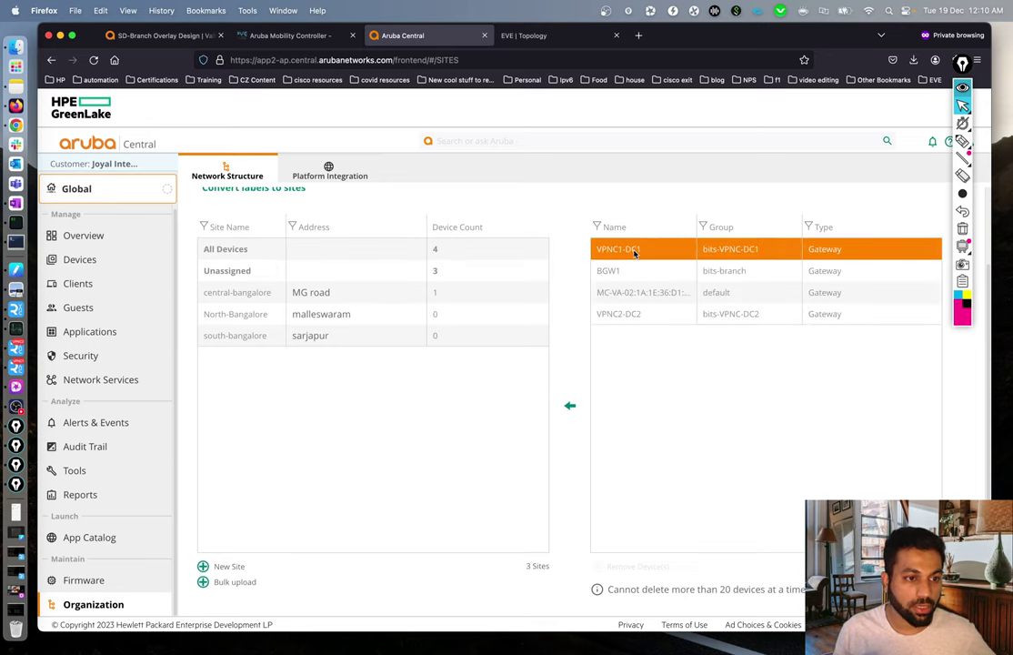
drag(635, 253, 294, 315)
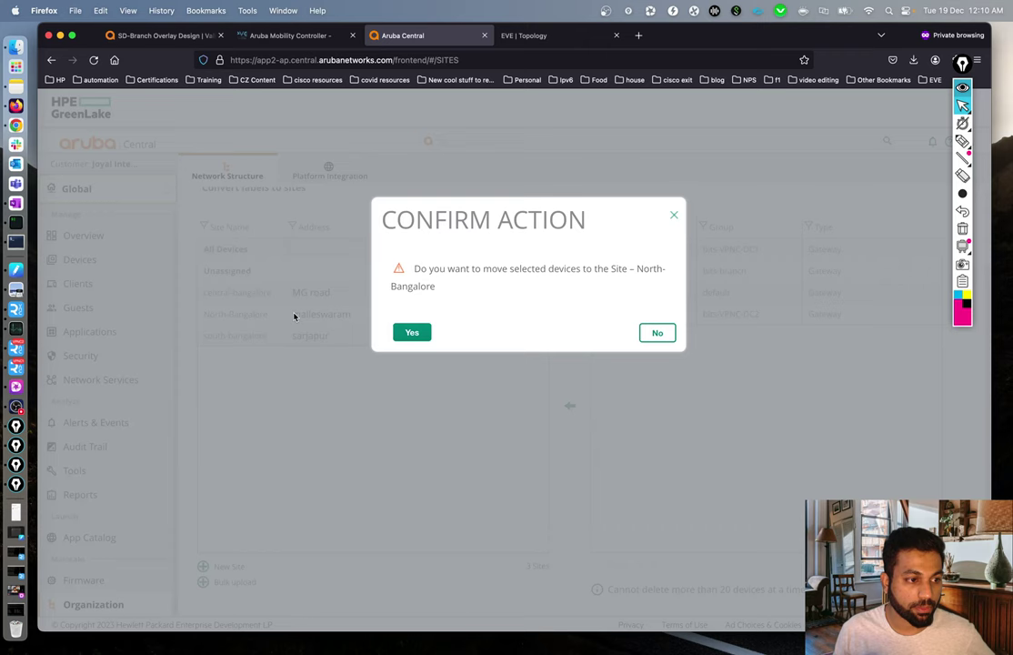
click(411, 332)
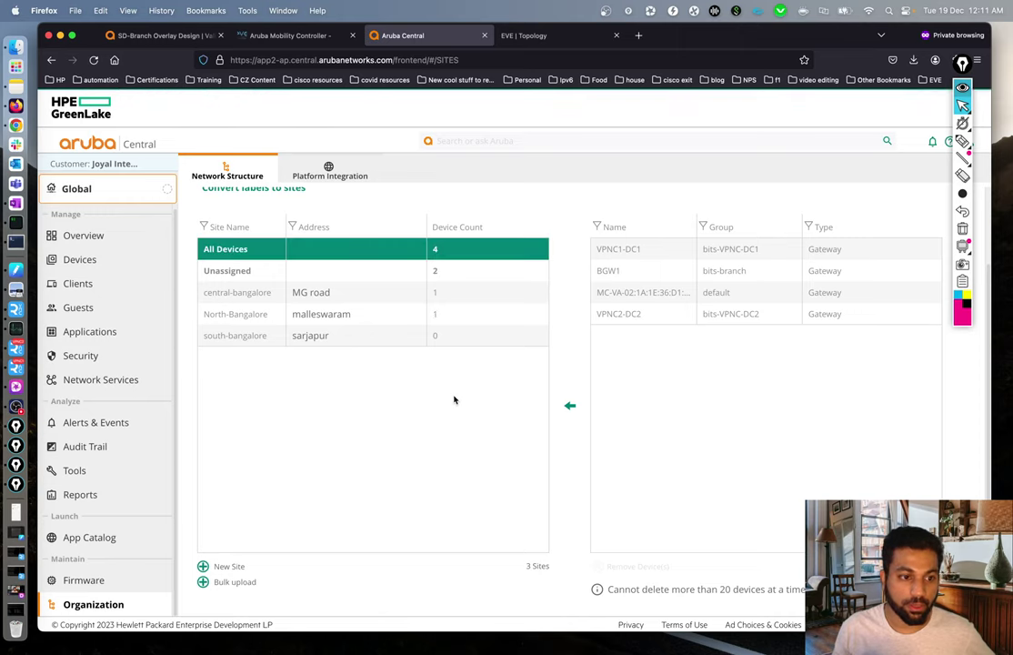
Step: Assign the VPNC2-DC2 gateway to the south-bangalore site and confirm the move
click(629, 316)
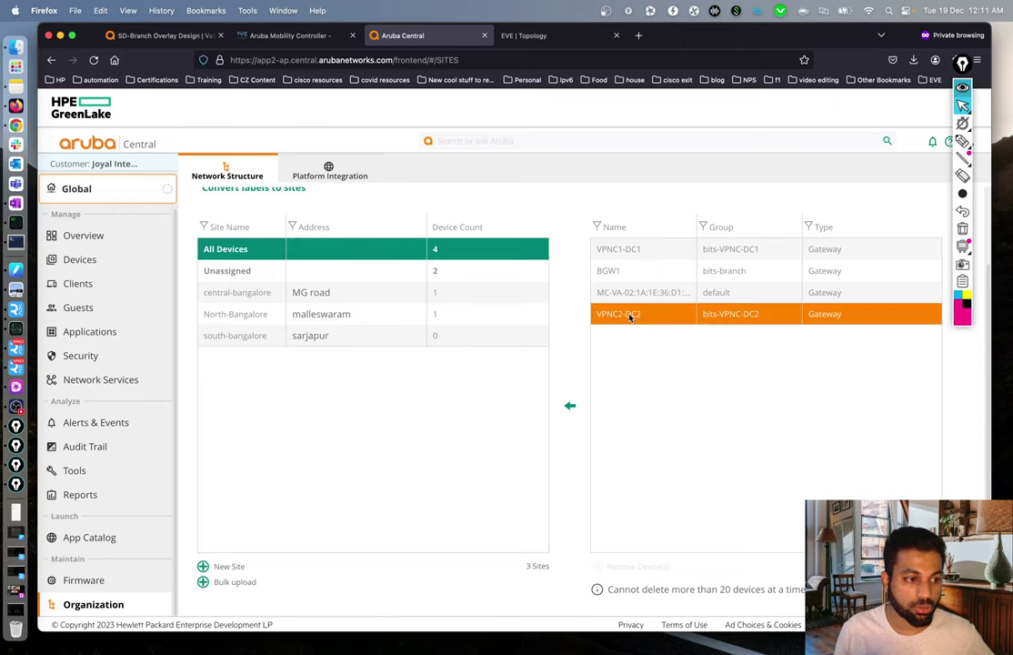
drag(630, 316, 364, 336)
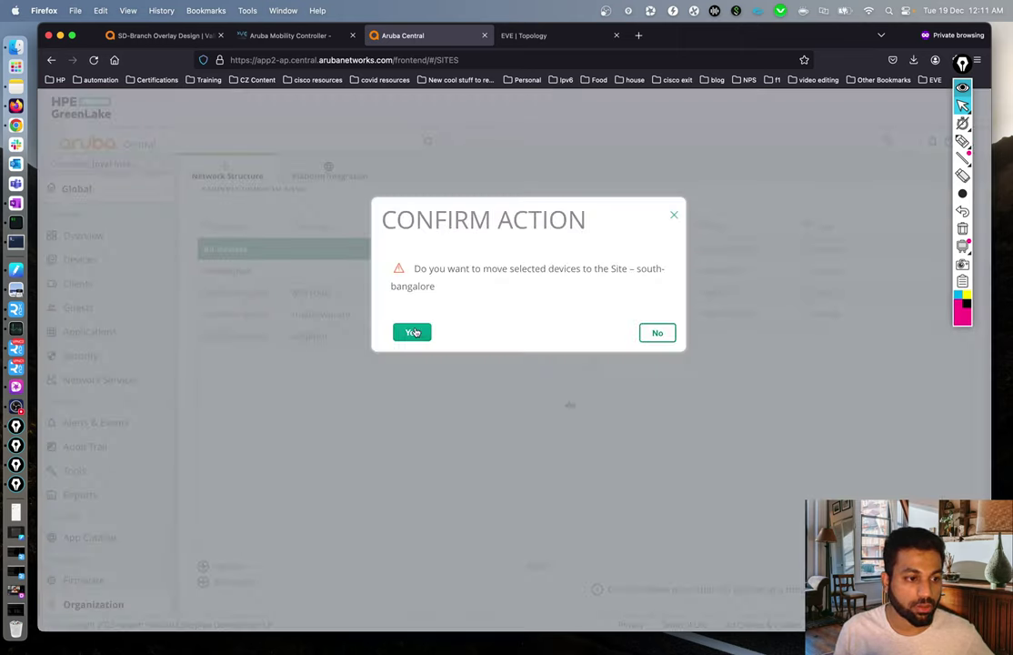
click(412, 332)
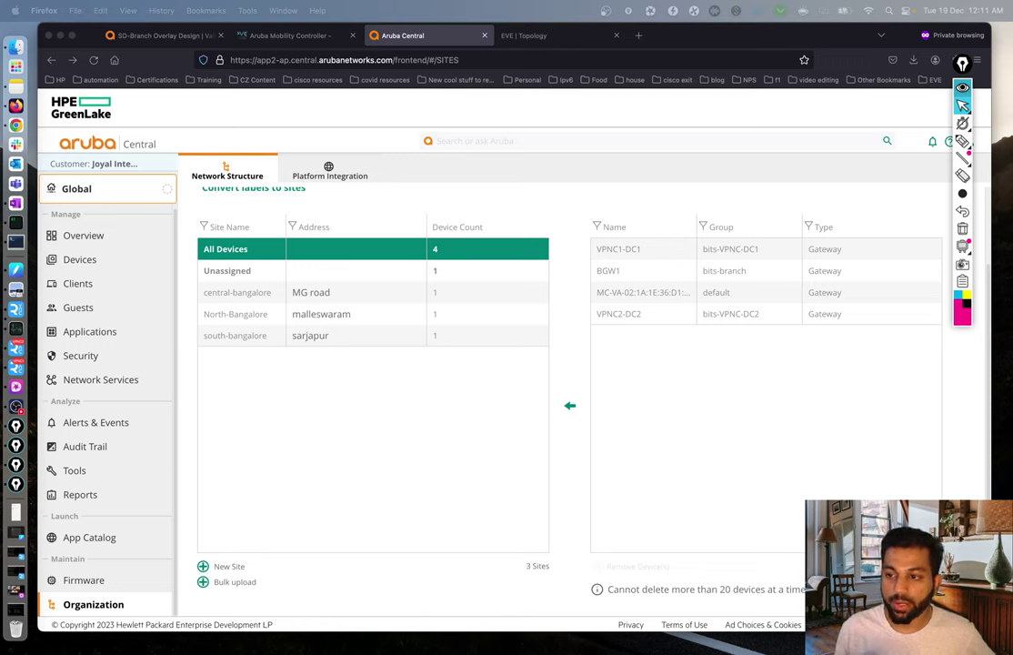
Step: Check which sites are offered alongside the groups in the Global context filter
click(96, 181)
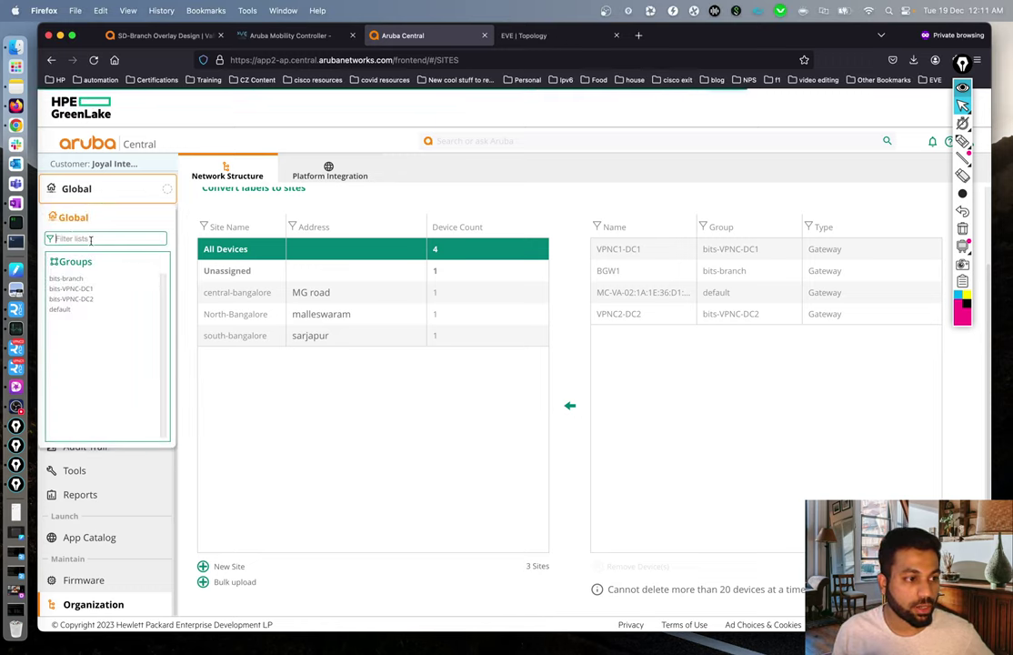
click(91, 239)
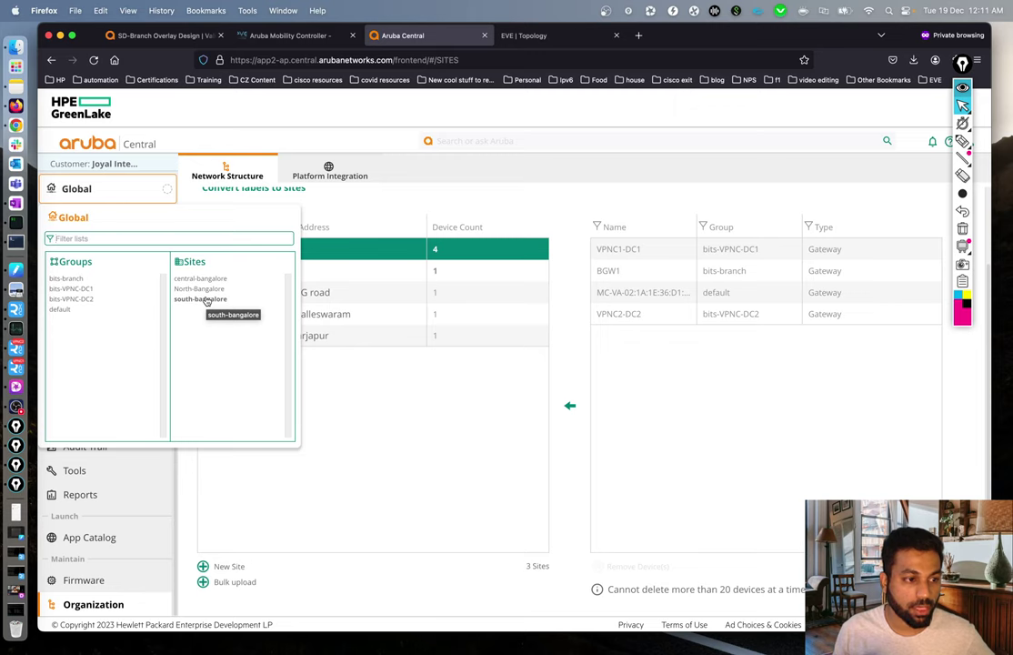
click(442, 457)
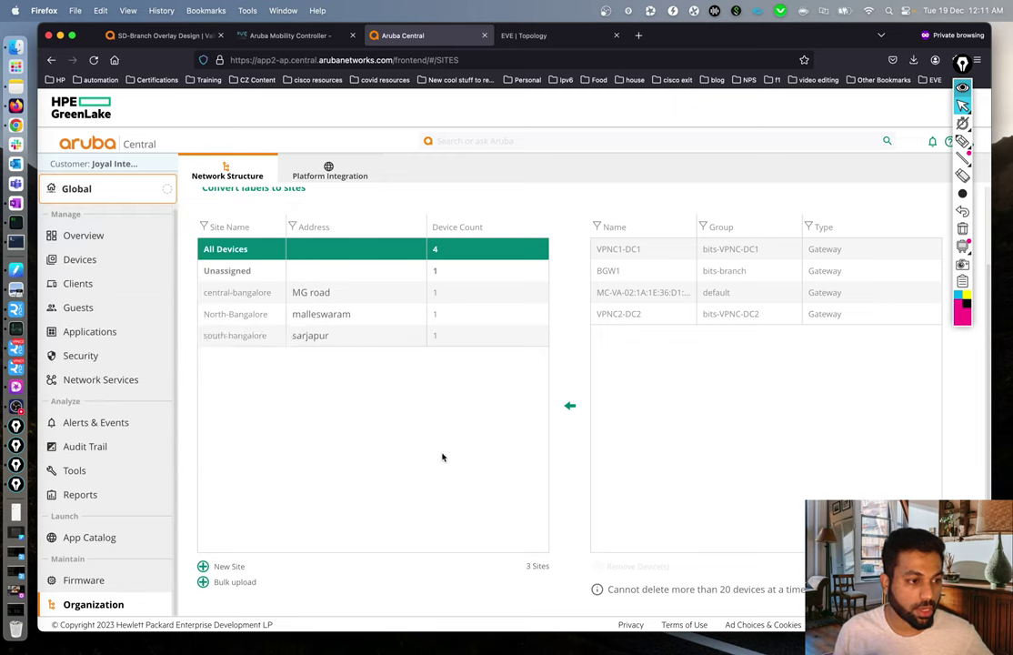
Step: Rename the North-Bangalore site as North-Bangalore-DC and widen the site name column to fit it
click(510, 315)
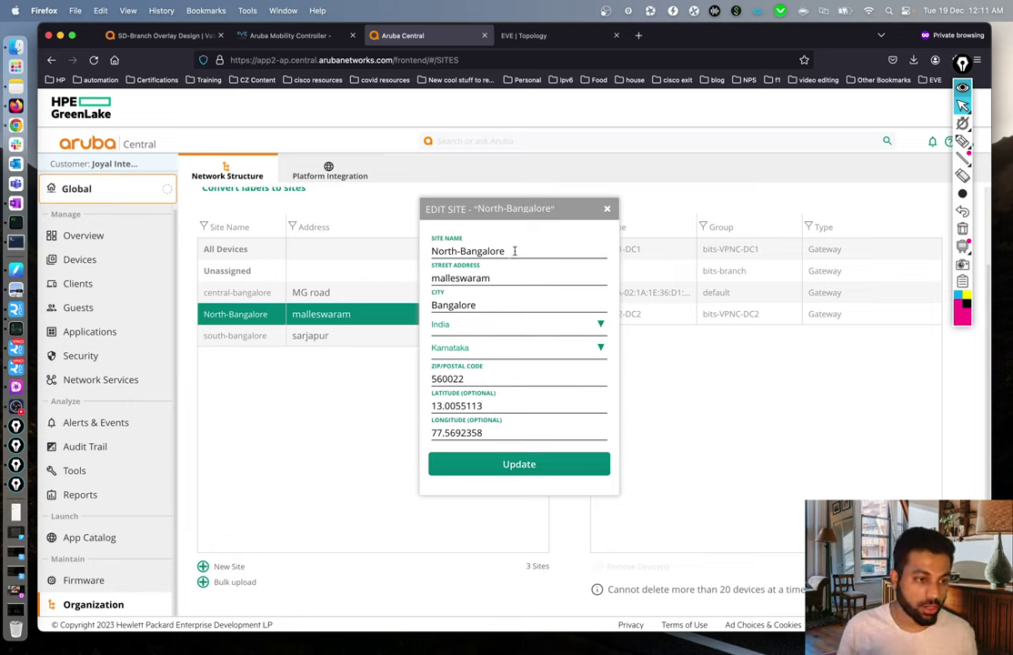
text(-Dc)
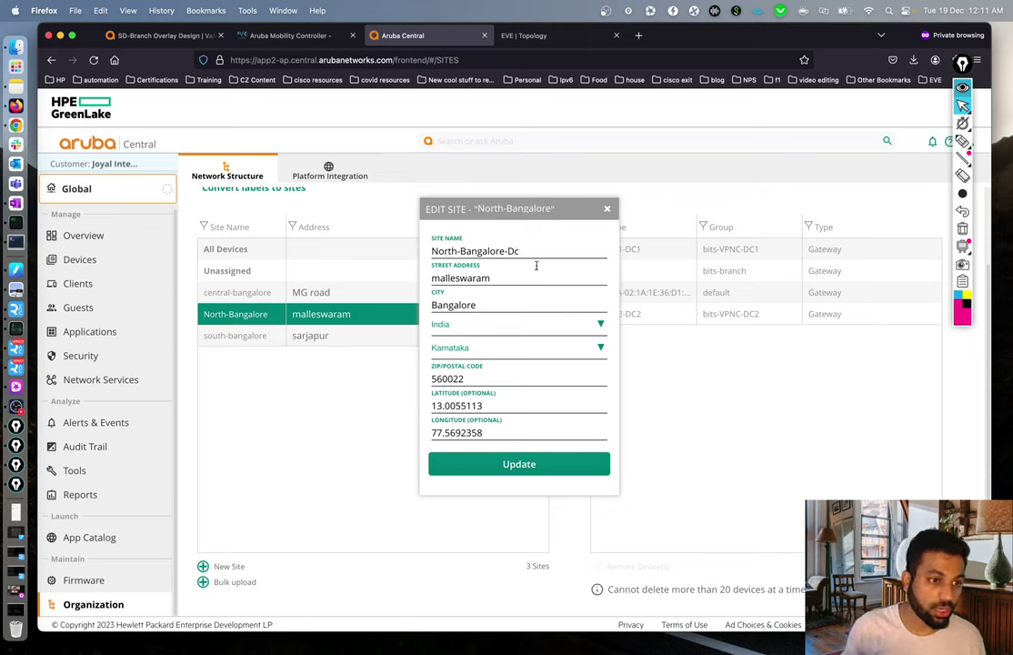
key(BackSpace)
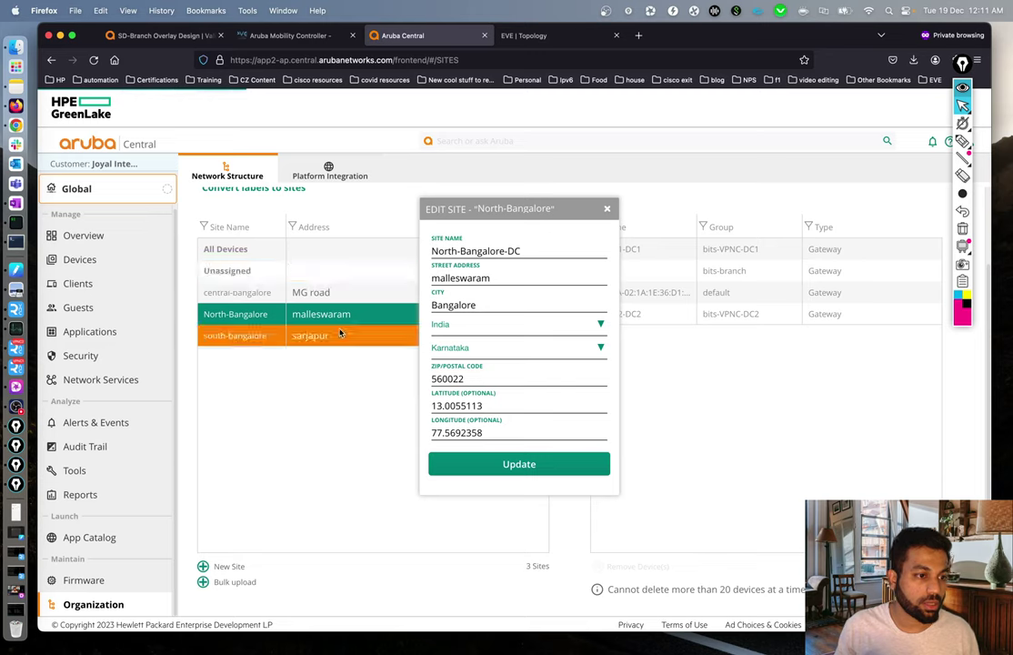
key(Escape)
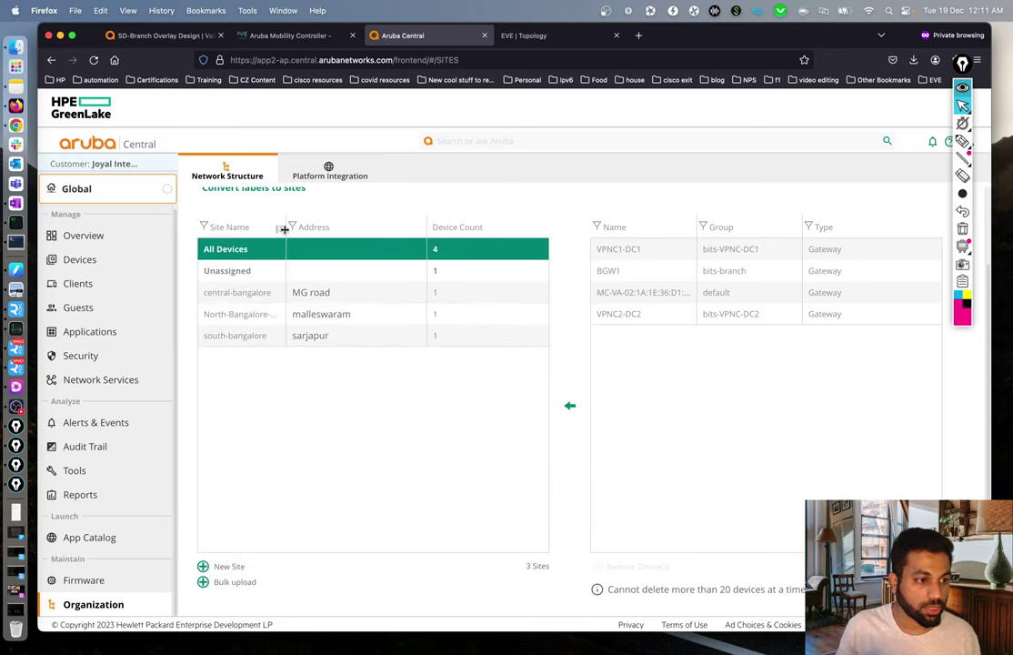
drag(285, 227, 319, 228)
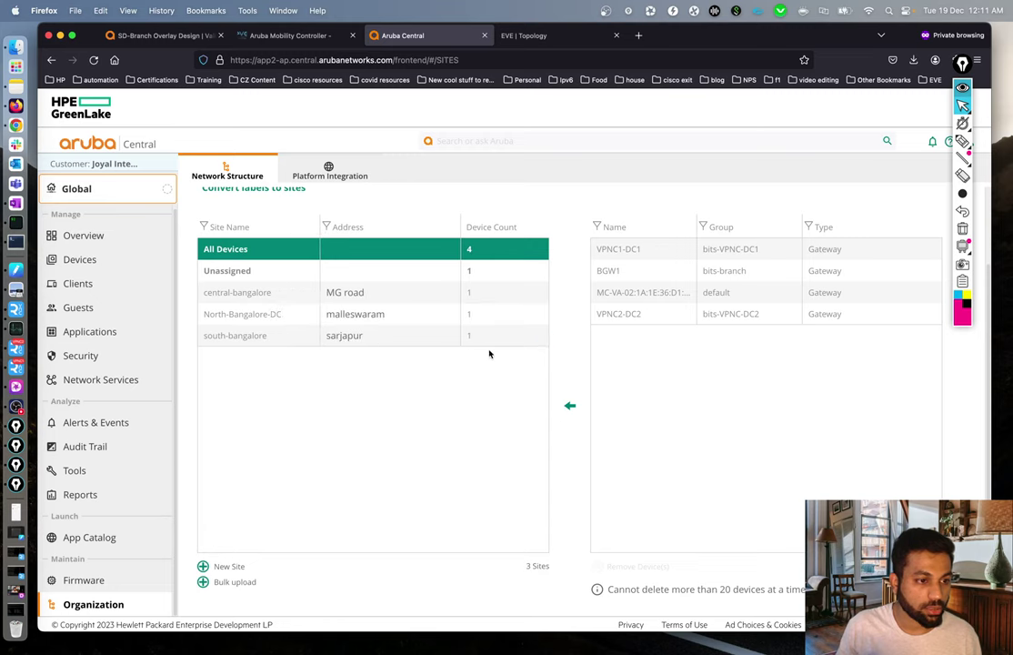
Step: Rename the south-bangalore site as south-bangalore-DC and save the update
click(543, 336)
click(515, 245)
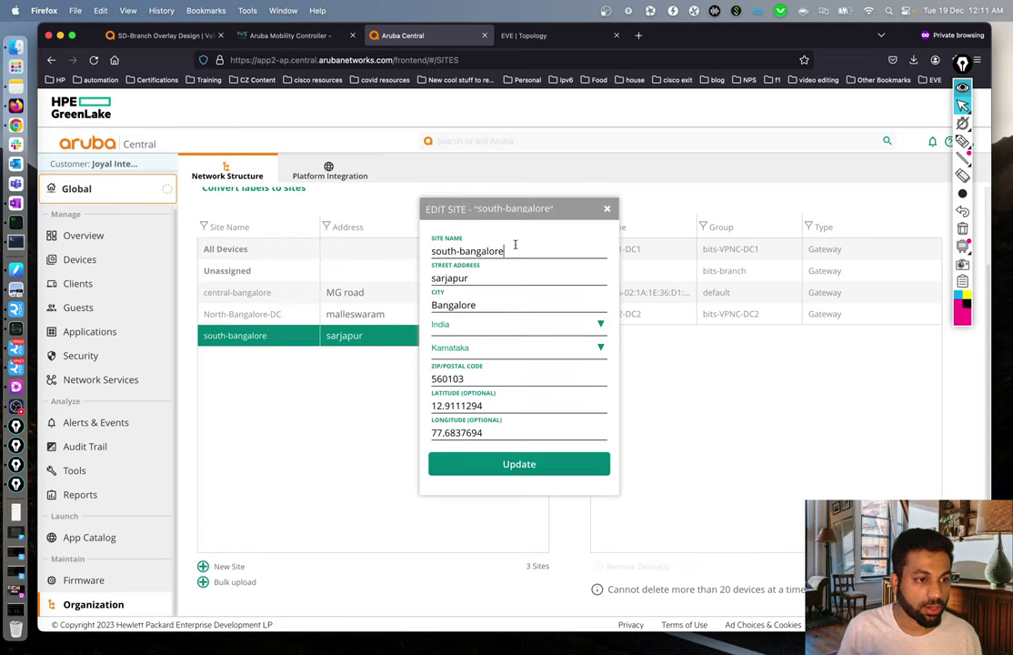
text(-Dc)
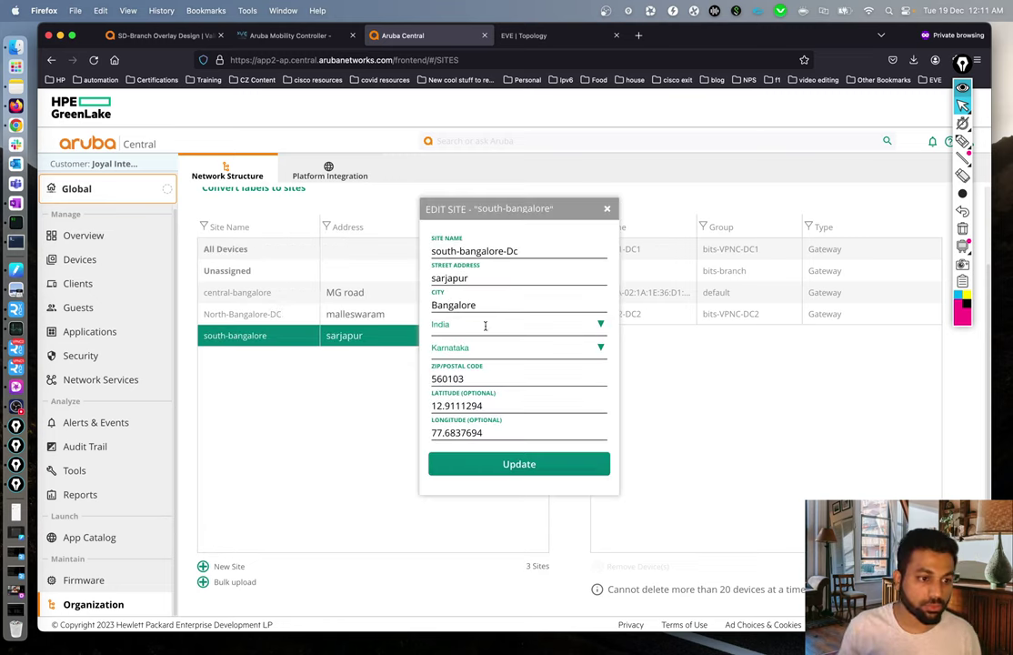
key(BackSpace)
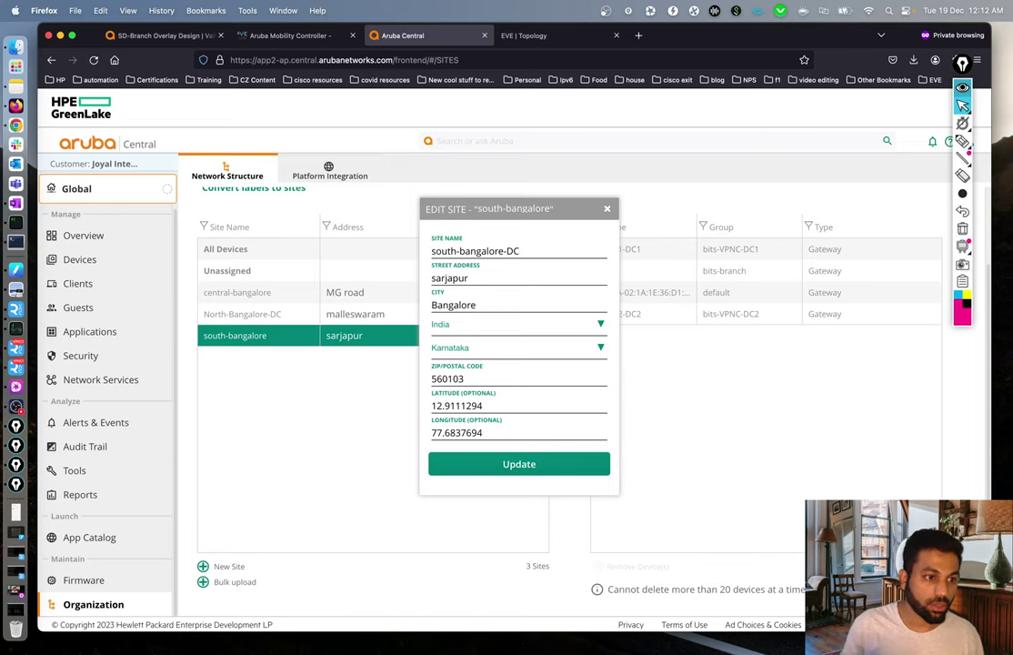
text(C)
click(557, 468)
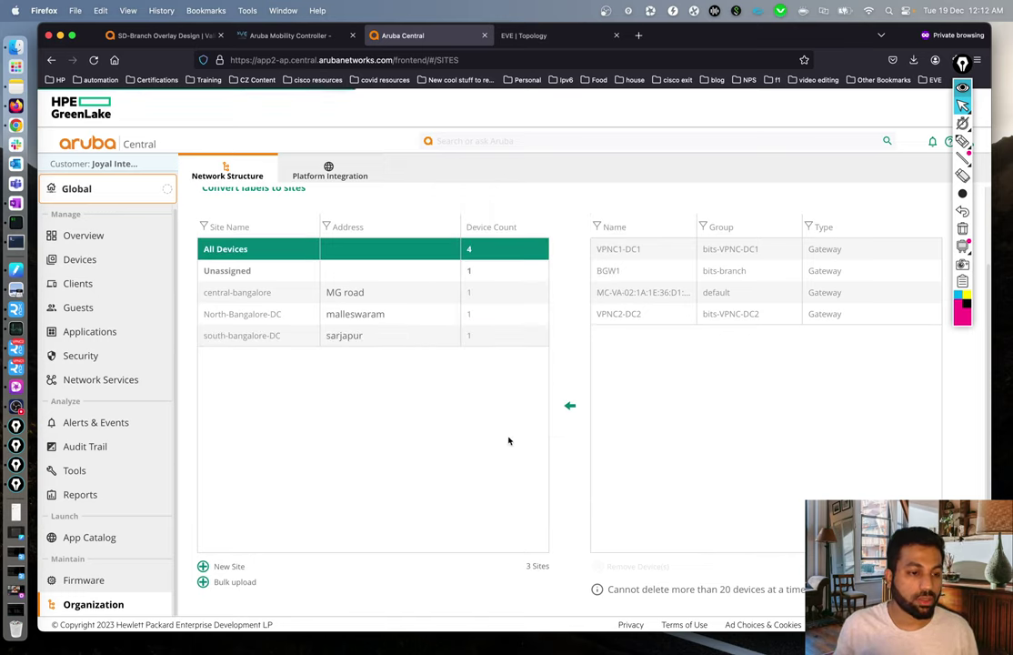
Step: Rename the central-bangalore site as Store and save the update
click(544, 296)
drag(520, 251, 399, 242)
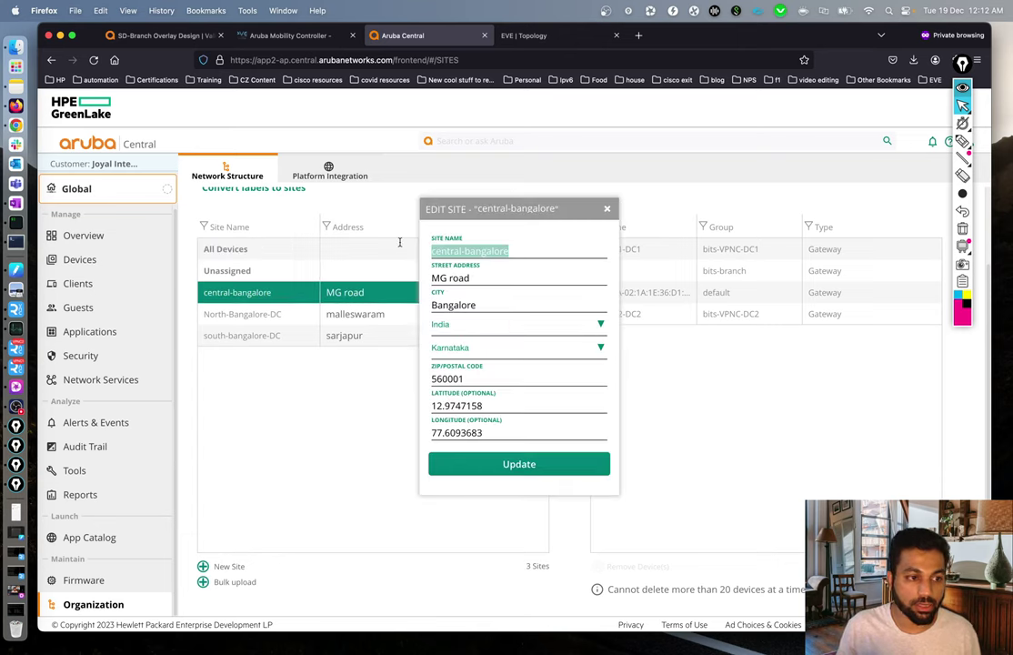
text(Store)
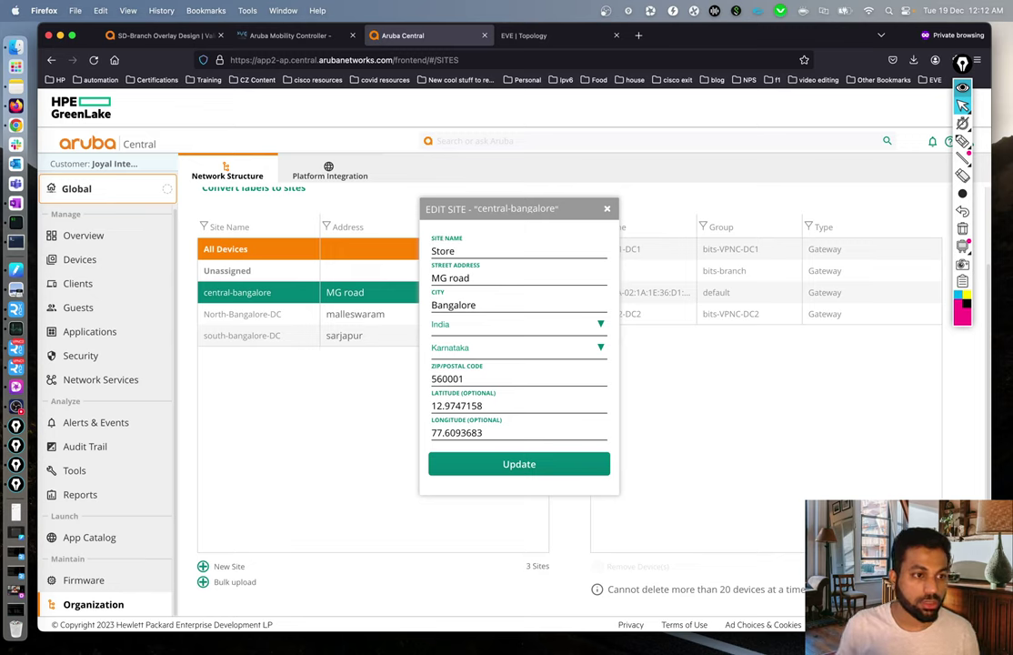
click(513, 464)
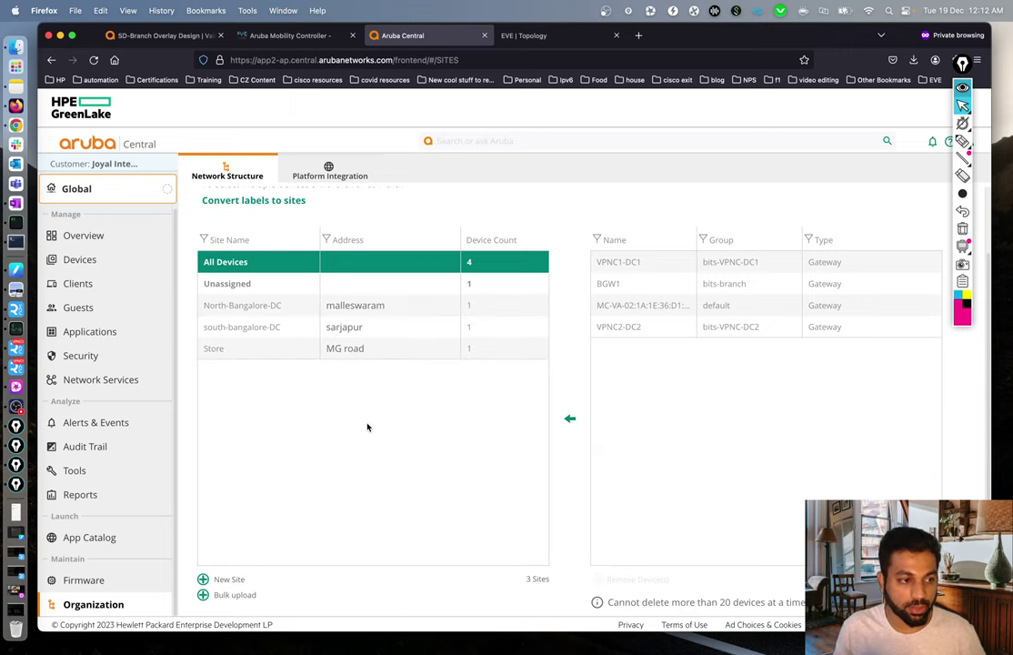
Step: Switch the context to the Store site and open its topology
click(108, 192)
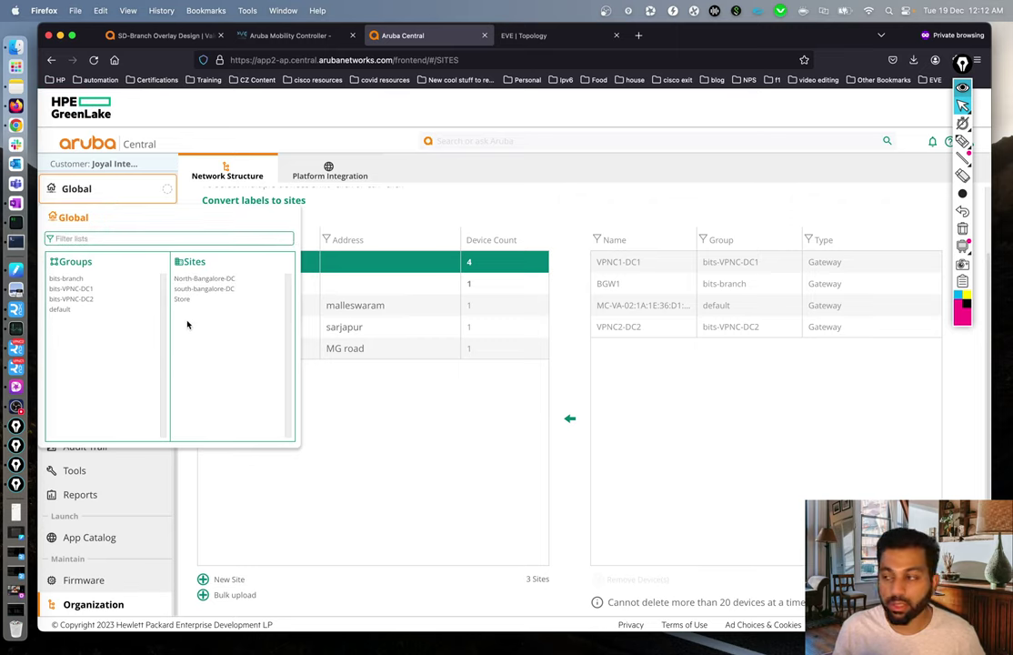
click(183, 299)
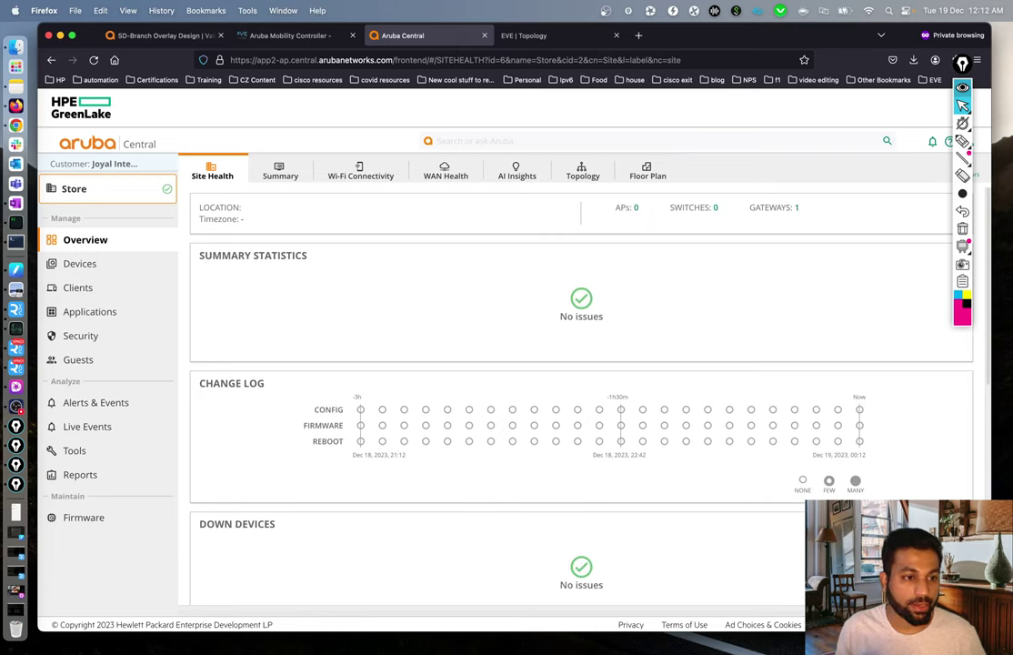
click(592, 173)
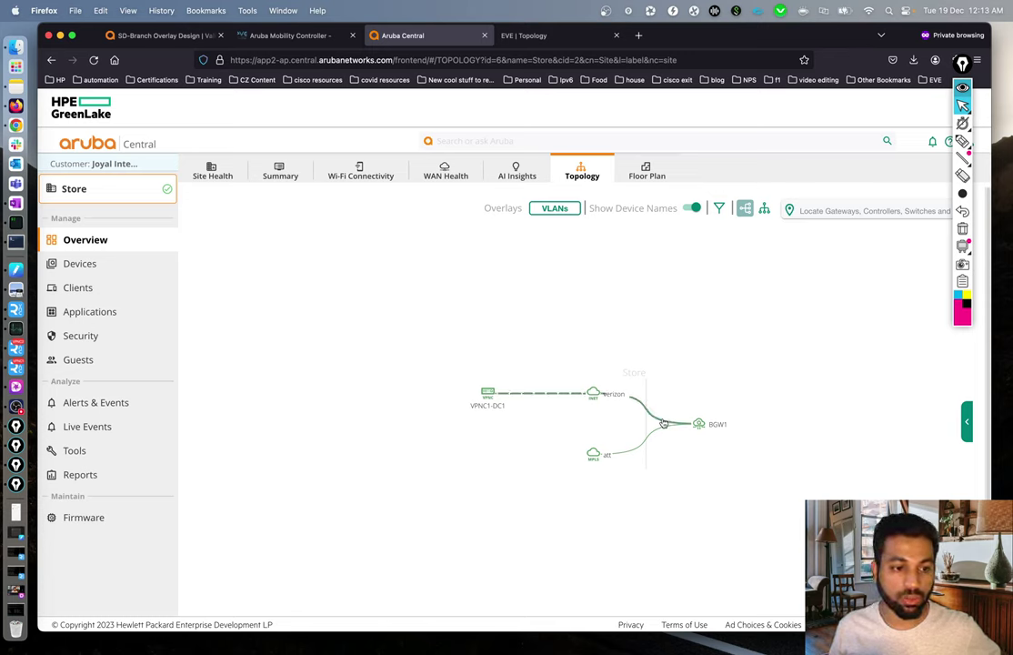
Step: Examine the details and tunnels of BGW1's verizon internet uplink in the Store topology
click(663, 423)
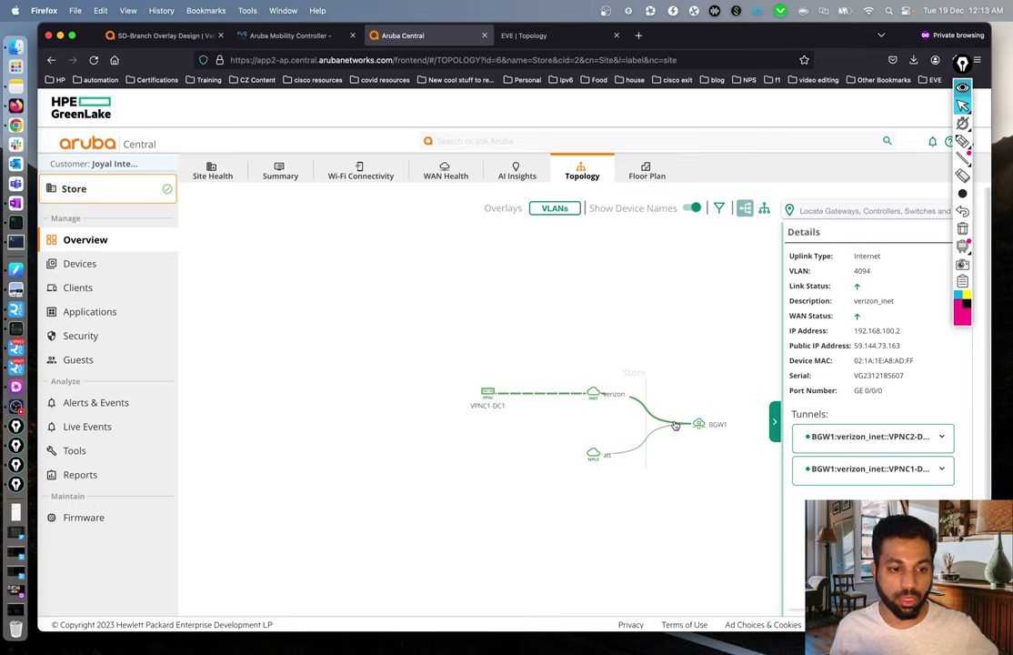
mouse_move(675, 425)
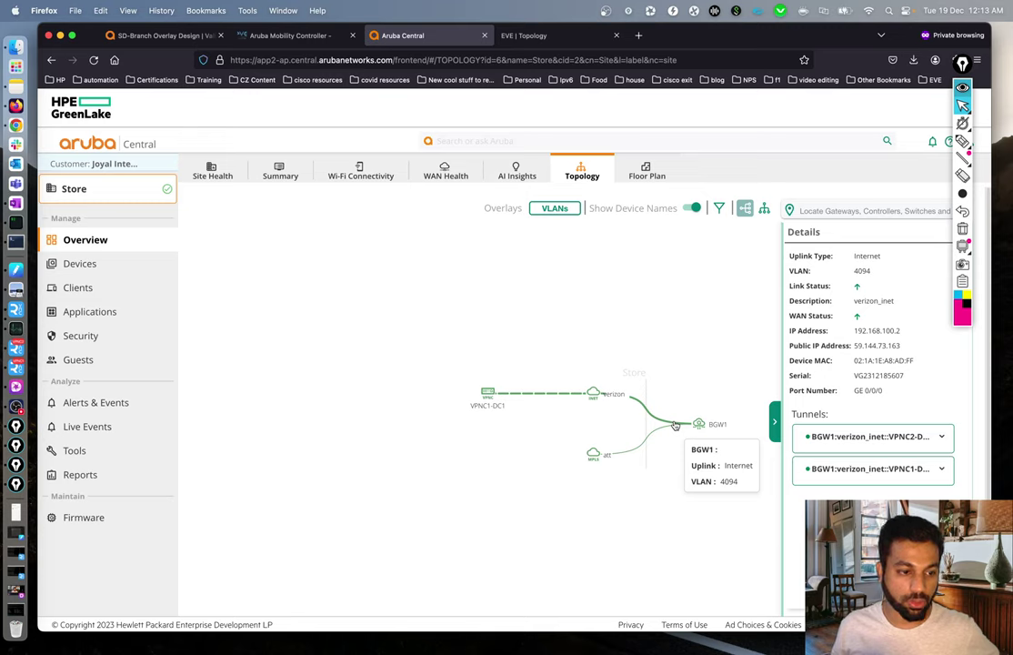
click(942, 438)
click(523, 444)
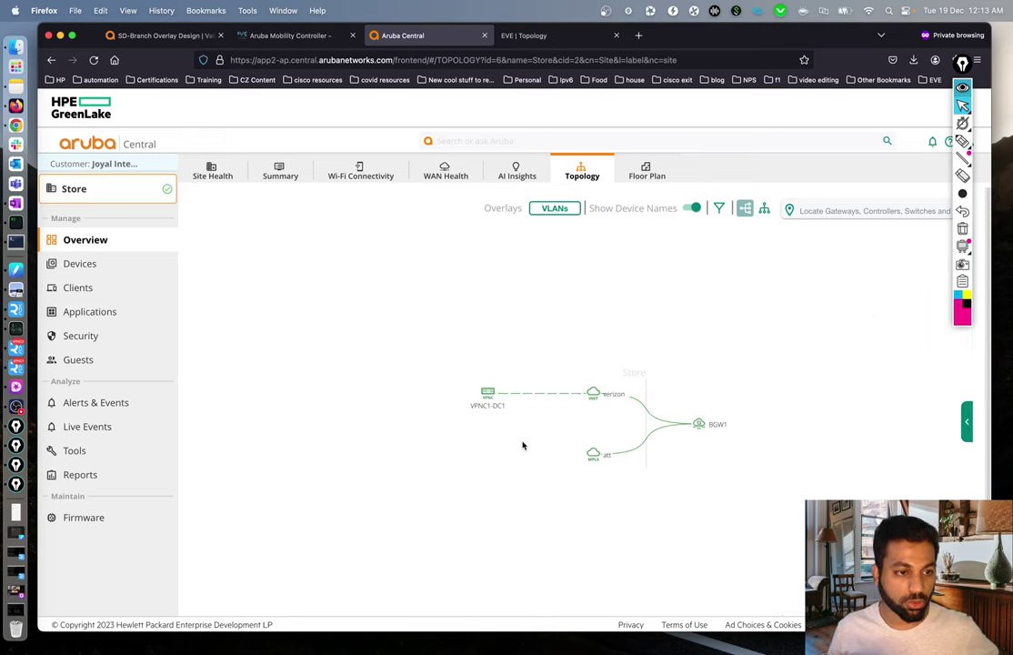
Step: Reload the Store site's topology and reposition the VPNC2-DC2 and VPNC1-DC1 nodes higher in the diagram
click(643, 171)
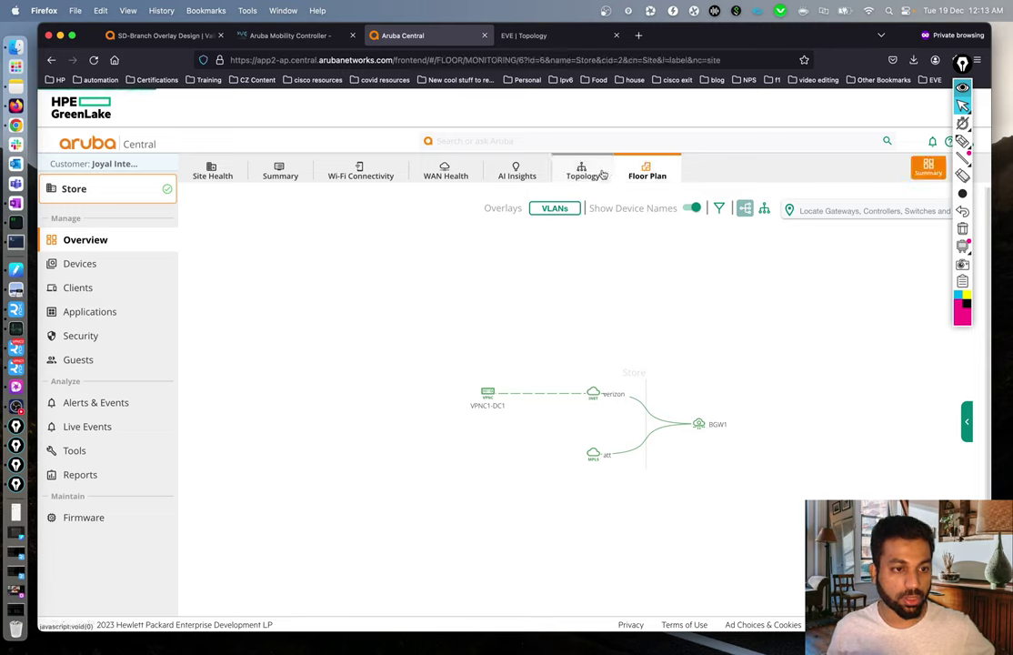
click(589, 174)
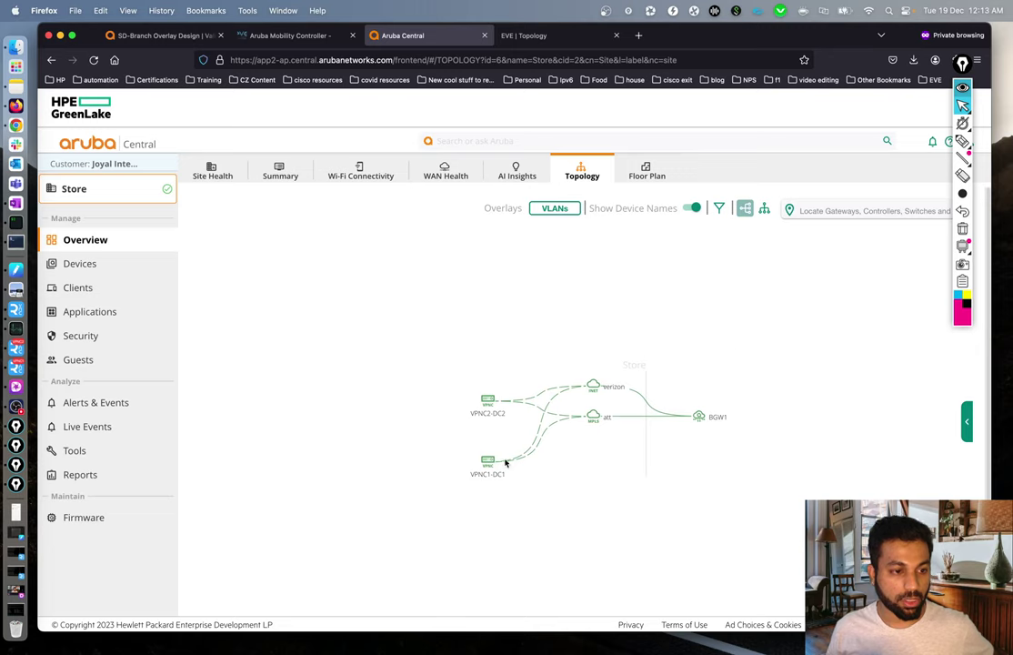
drag(492, 400, 489, 362)
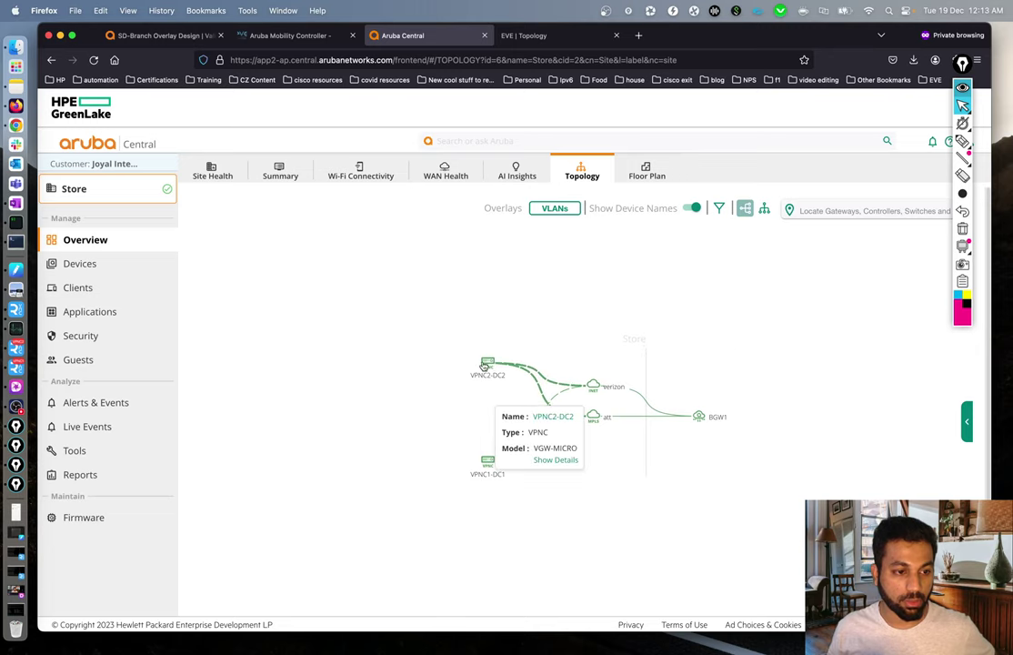
drag(485, 468, 486, 447)
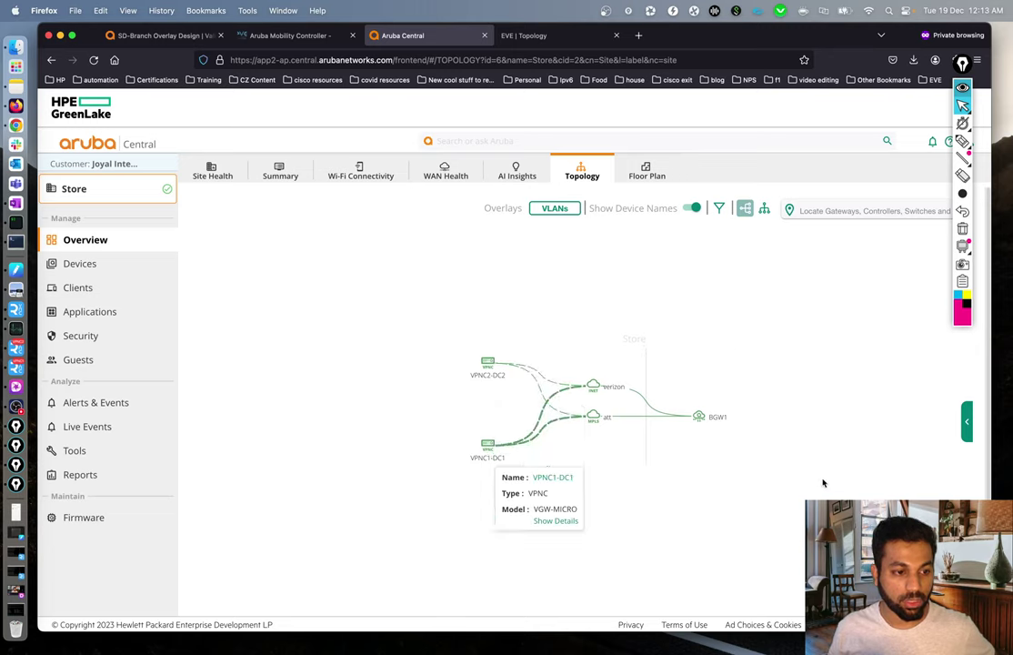
Step: Move the BGW1 node slightly higher in the Store topology diagram
drag(698, 415, 697, 400)
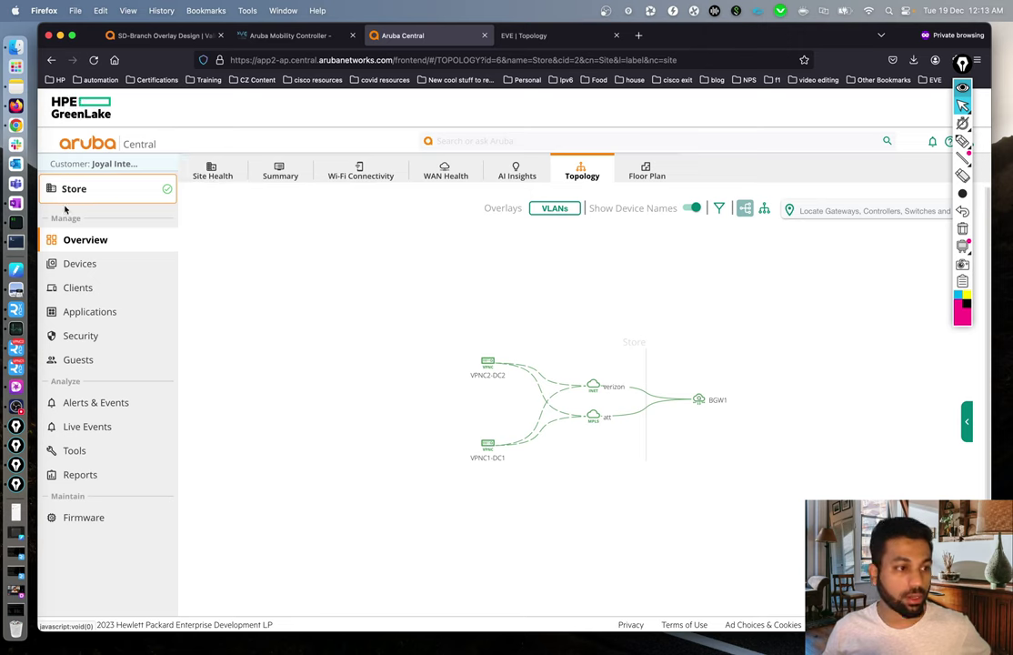
Step: Switch the context to Global and view the summaries of the North-Bangalore-DC, south-bangalore-DC and Store sites on the network health map
click(104, 190)
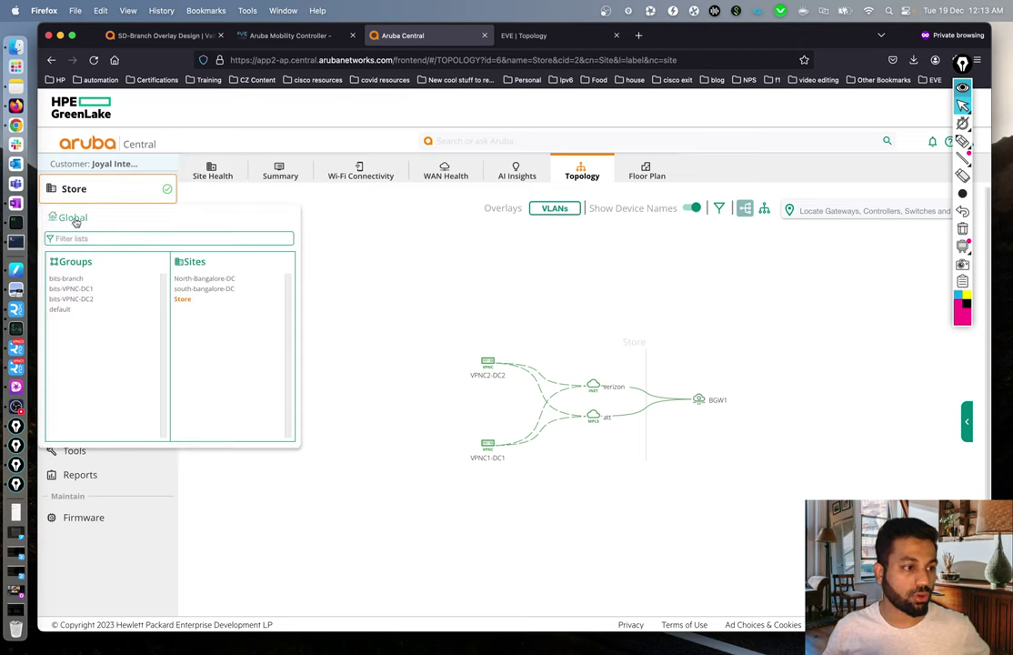
click(73, 217)
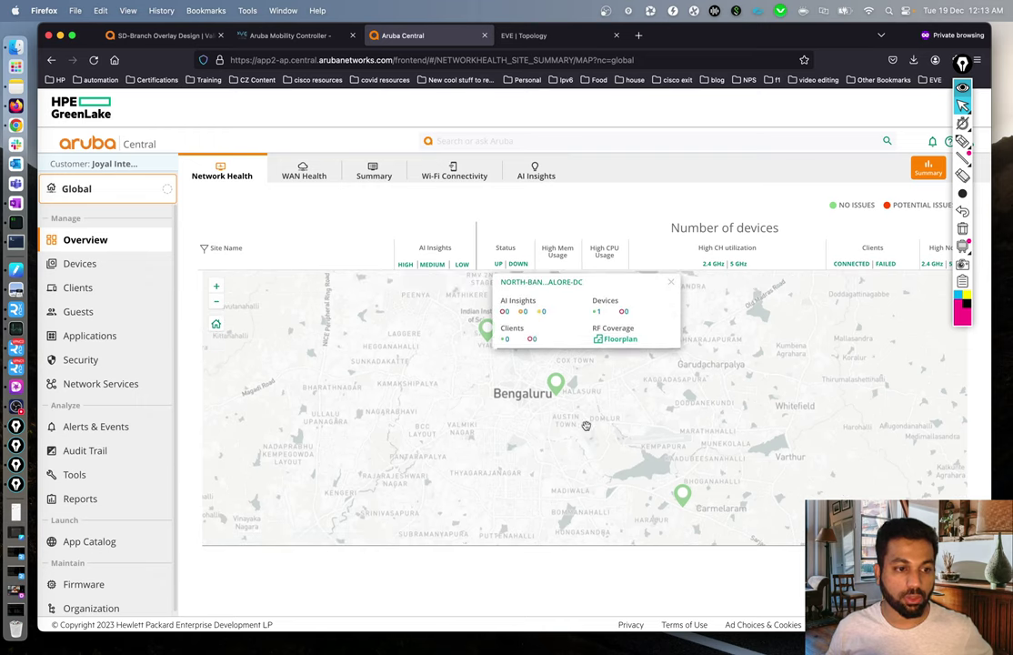
mouse_move(729, 500)
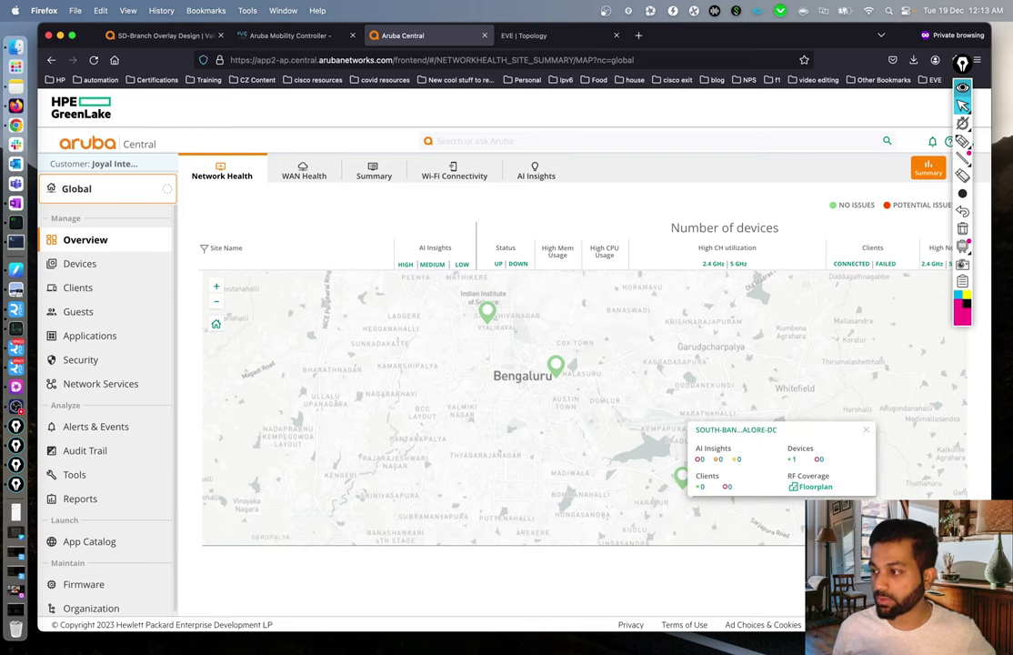
mouse_move(488, 334)
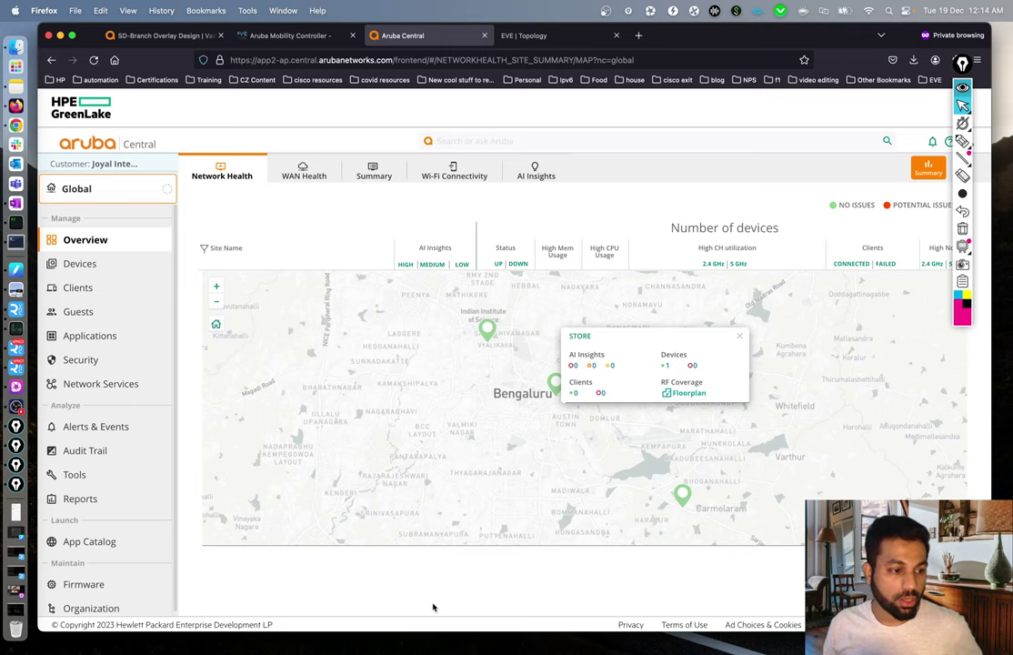
Step: Open the SD-WAN overlay tunnel topology under Network Services and examine the bits-branch spoke group's control connections
click(127, 385)
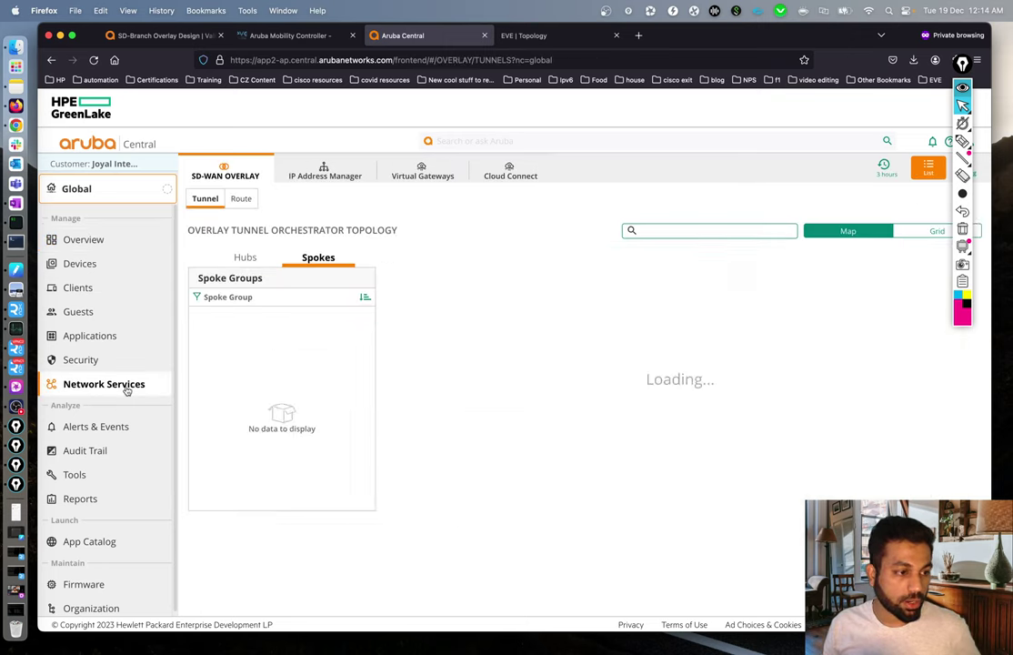
scroll(313, 409, down, 5)
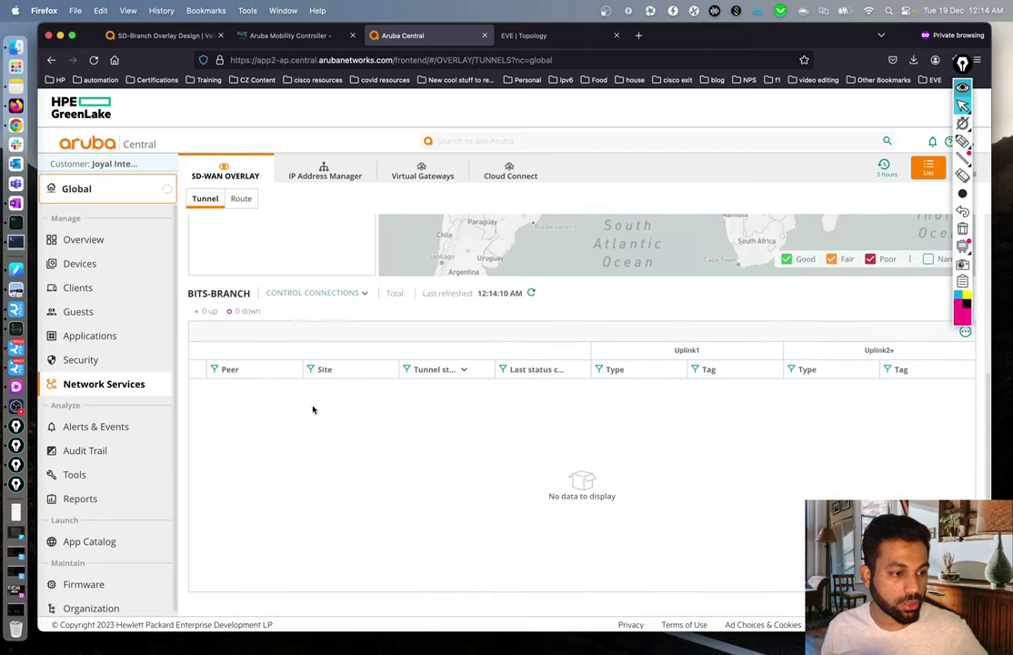
scroll(275, 357, up, 5)
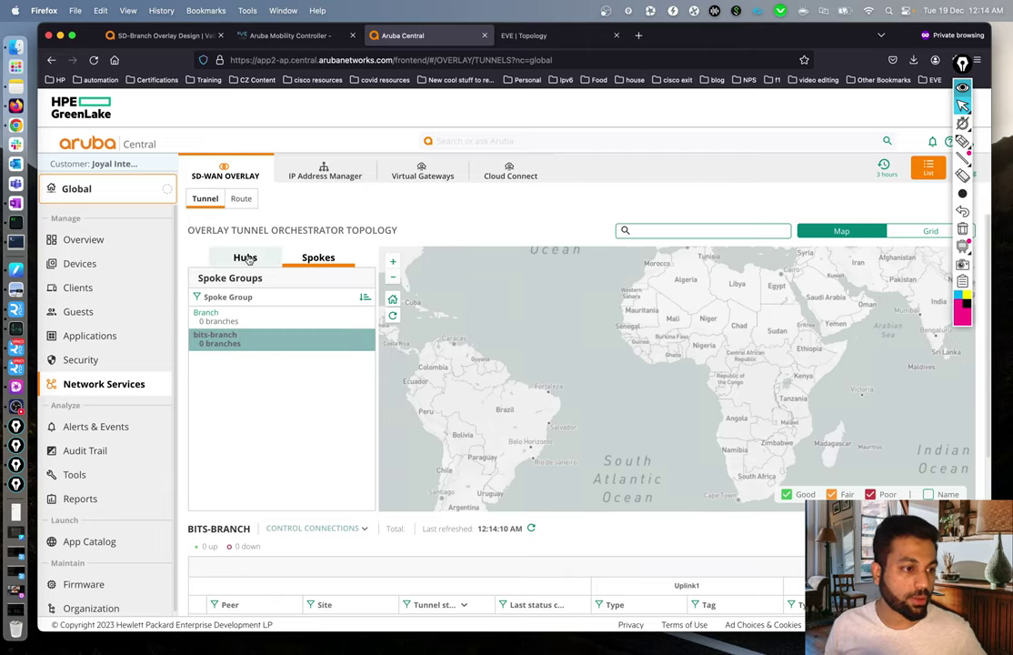
click(247, 259)
click(341, 262)
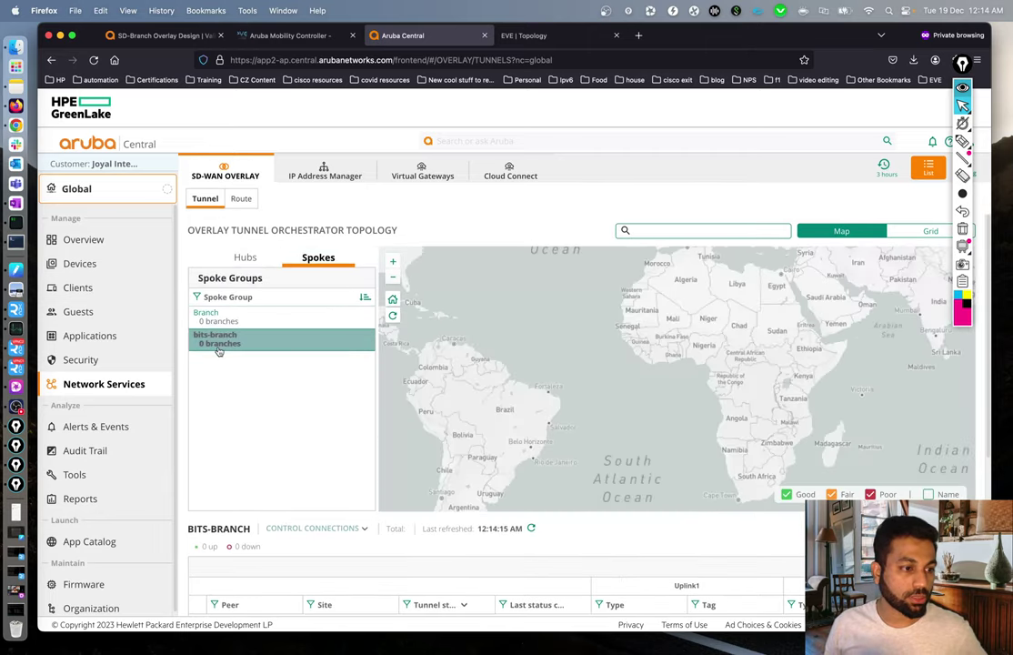
scroll(629, 540, down, 3)
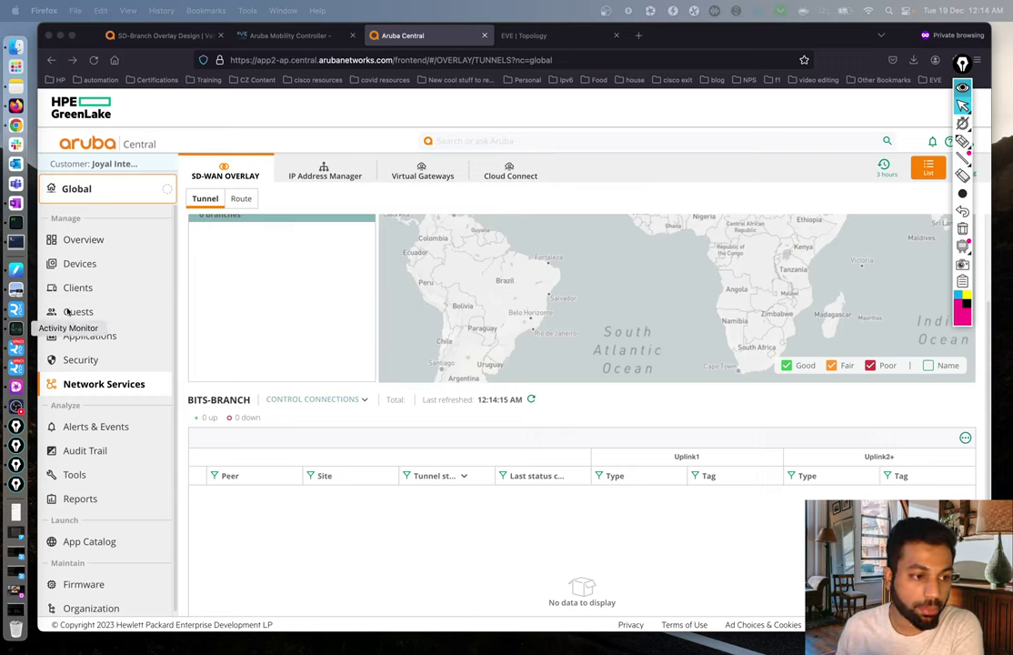
click(298, 301)
scroll(298, 299, up, 3)
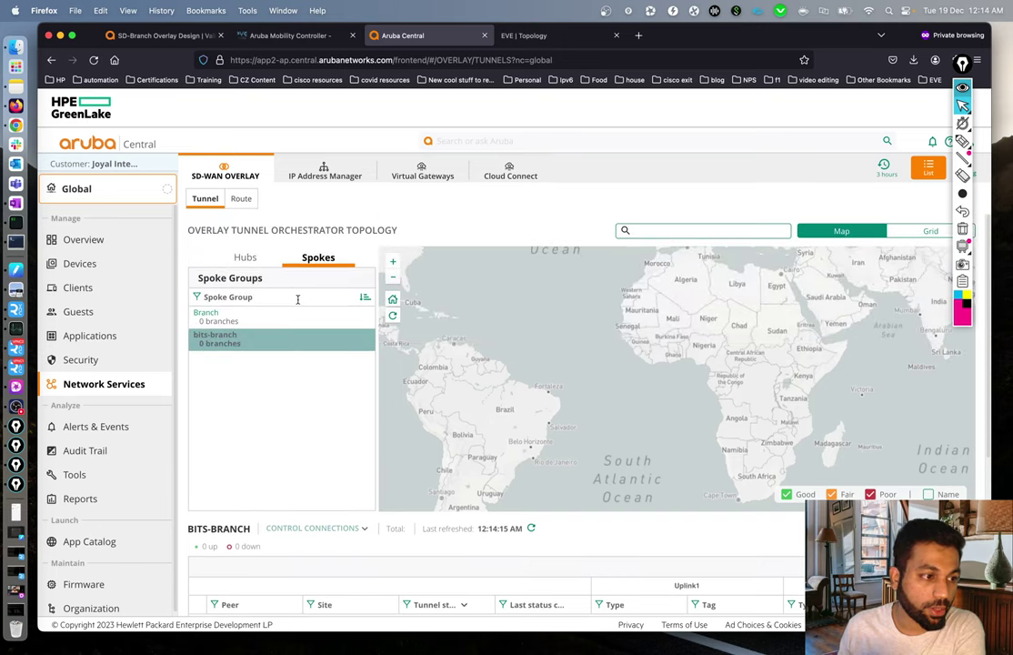
Step: Inspect the control connections of the bits-VPNC-DC2 and bits-VPNC-DC1 hub groups, including the tunnel details of VPNC2-DC2
click(239, 260)
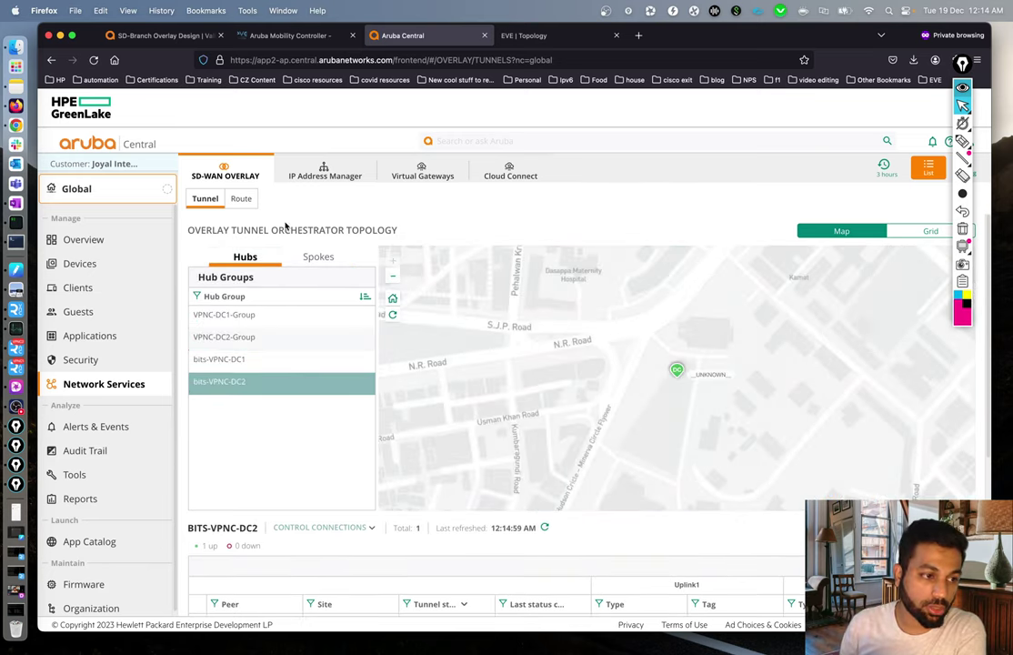
scroll(249, 352, down, 3)
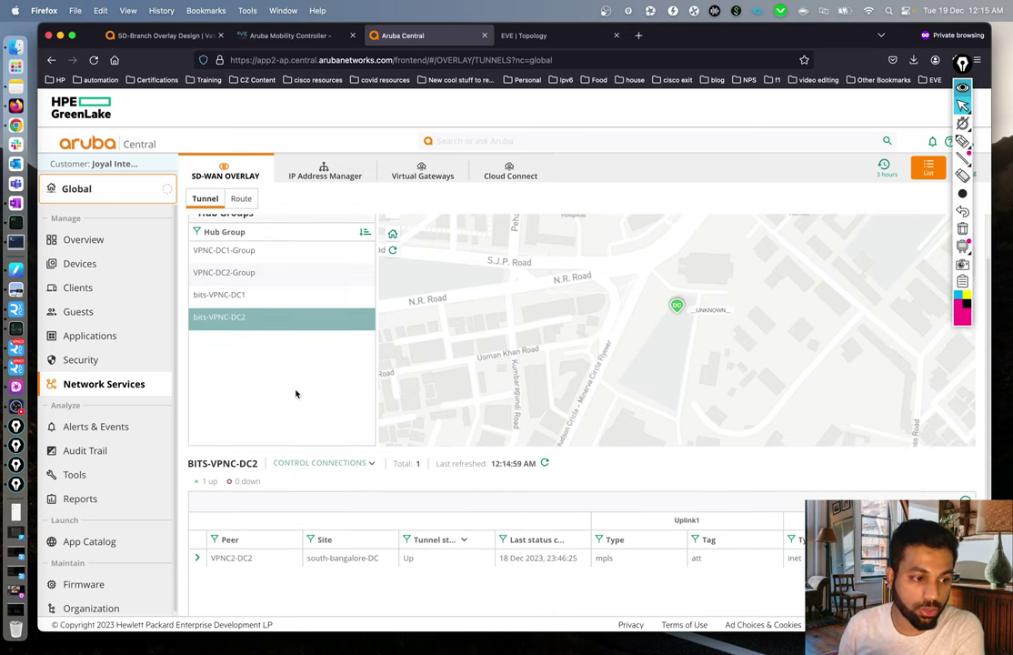
click(196, 558)
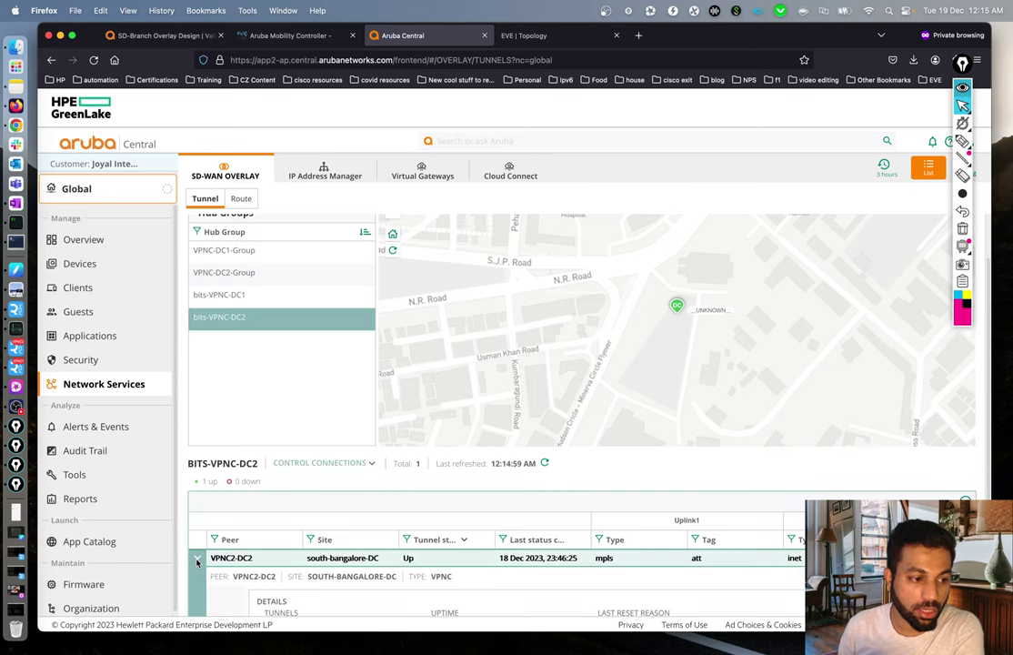
scroll(289, 509, up, 3)
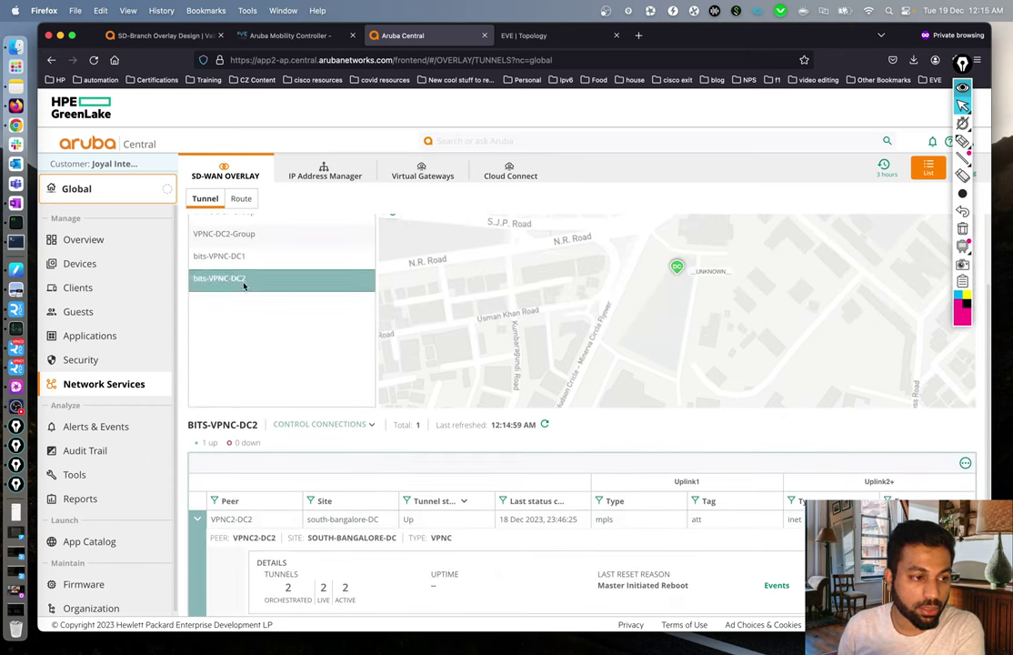
click(242, 258)
scroll(271, 402, down, 3)
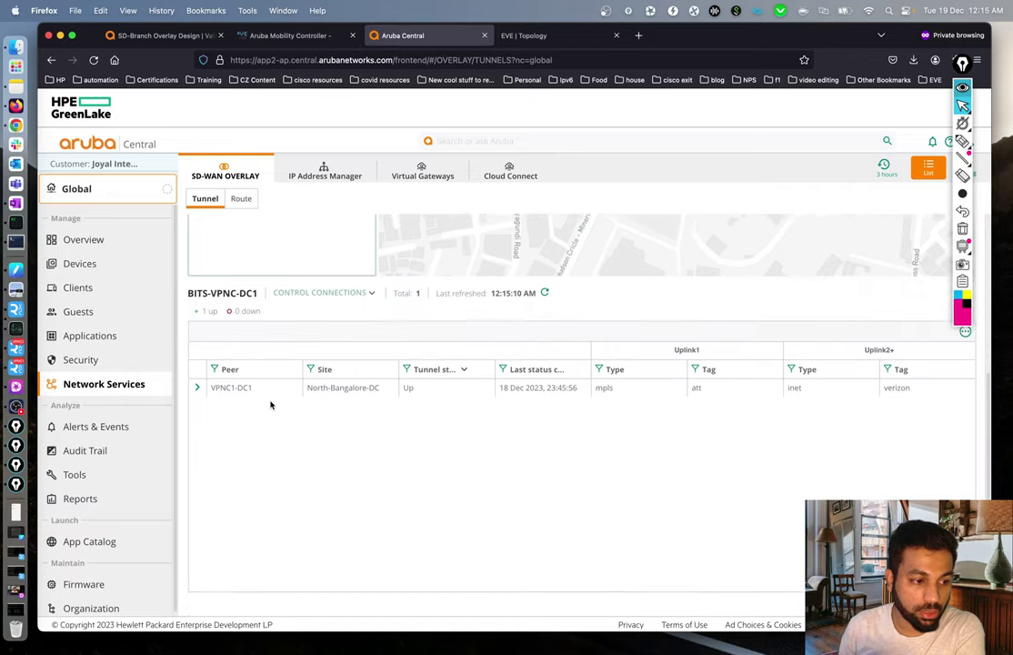
scroll(259, 340, up, 3)
Step: Recheck the bits-branch spoke group's control connections and return to the hub groups
click(318, 245)
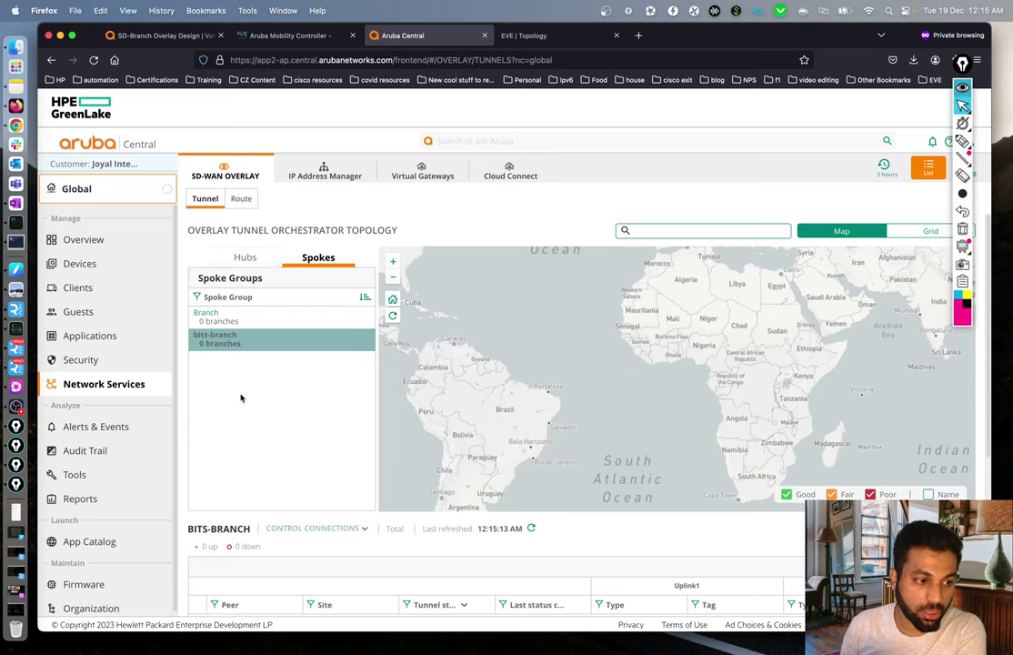
scroll(244, 405, down, 5)
scroll(245, 407, up, 1)
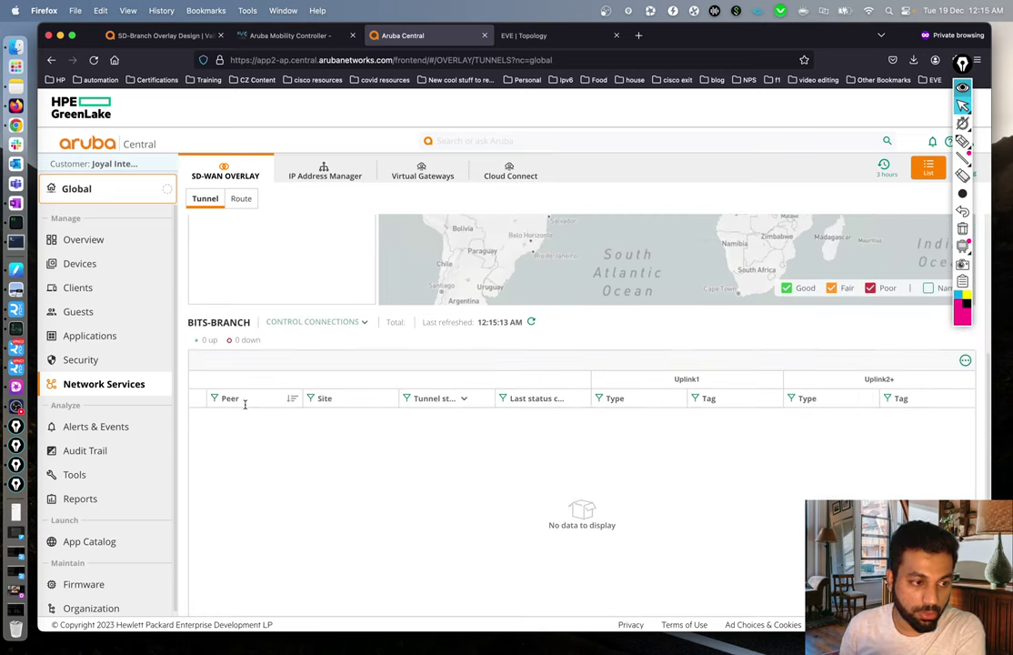
scroll(244, 405, up, 3)
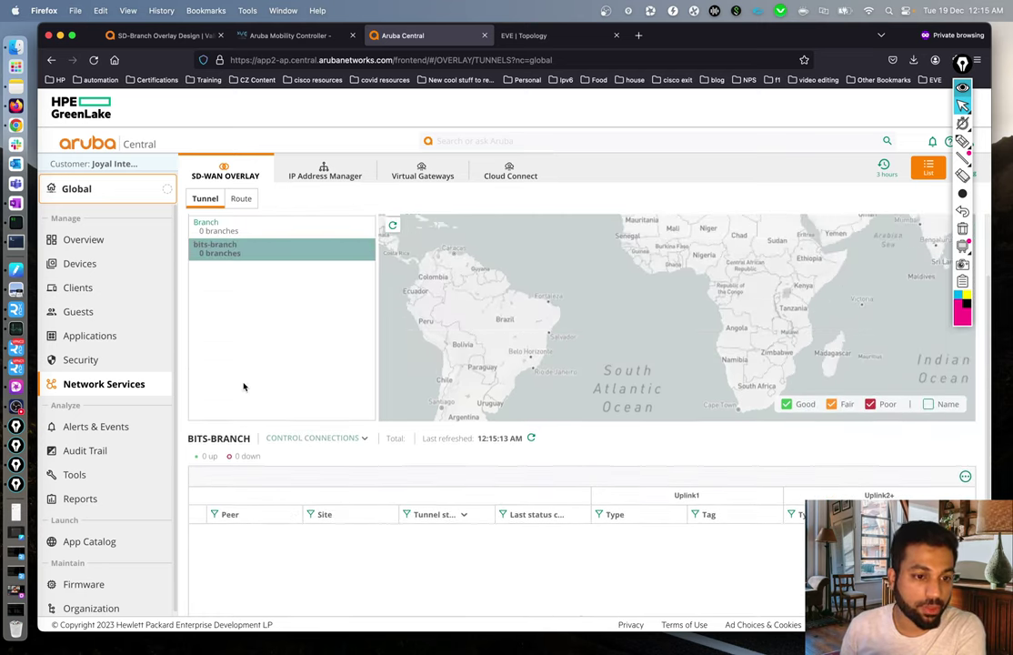
scroll(260, 364, down, 3)
scroll(264, 409, up, 5)
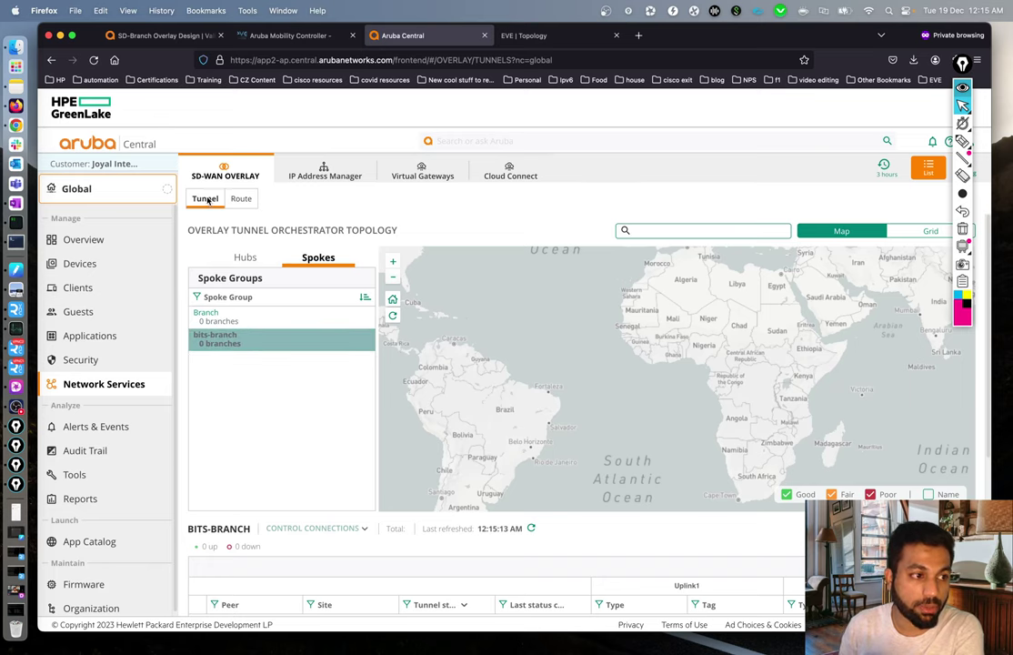
click(247, 258)
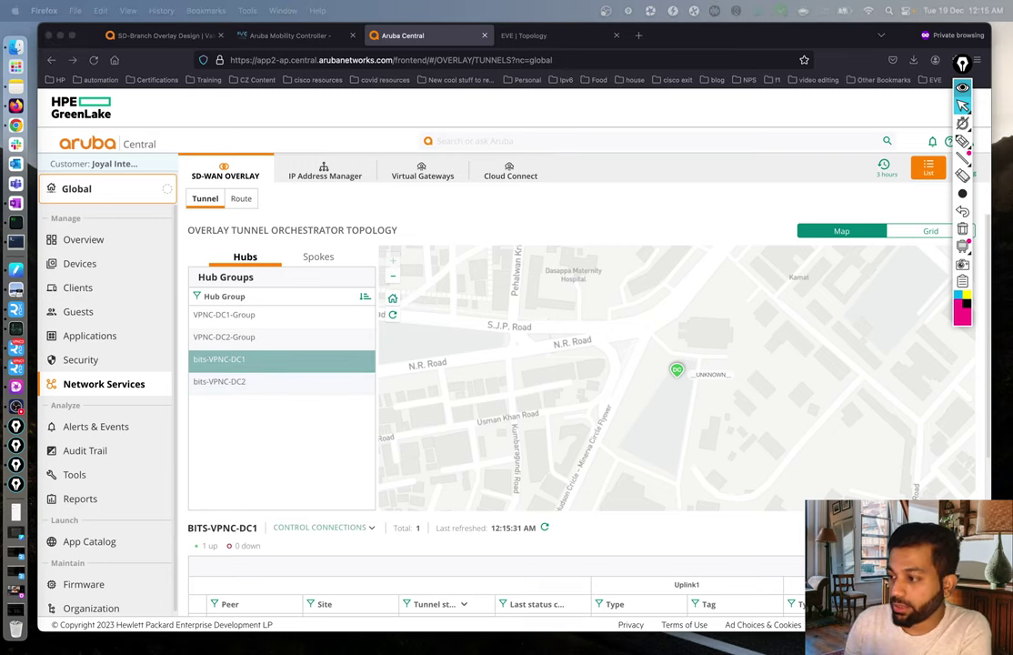
Step: Switch to the EVE topology and draw pink check marks with Epic Pen beside the uplinks of BGW1, DC1-VPNC1 and DC2-VPNC1
click(540, 37)
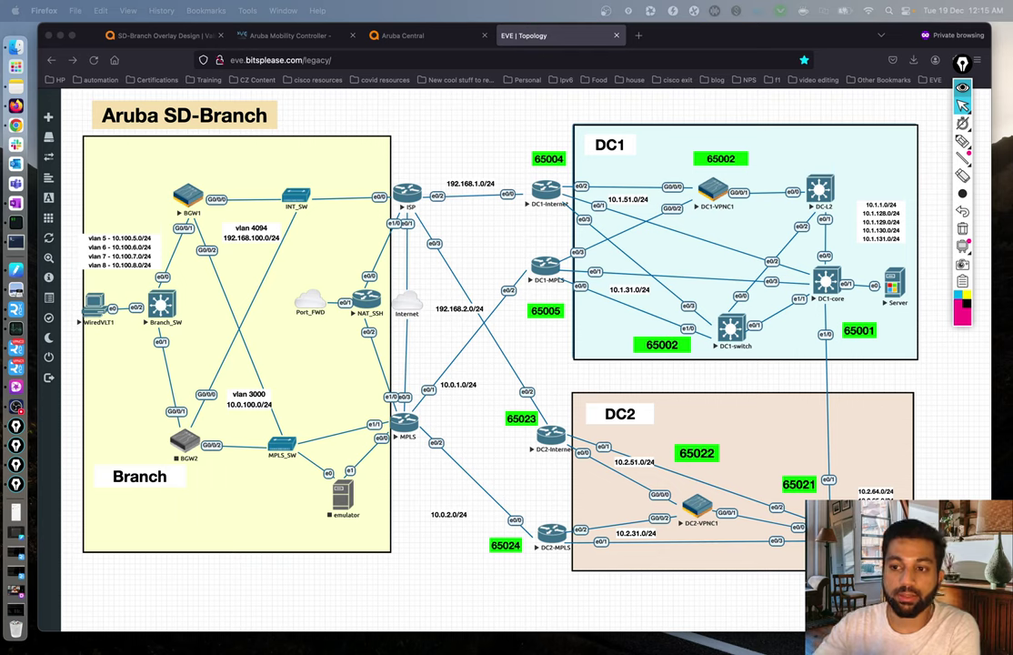
click(962, 141)
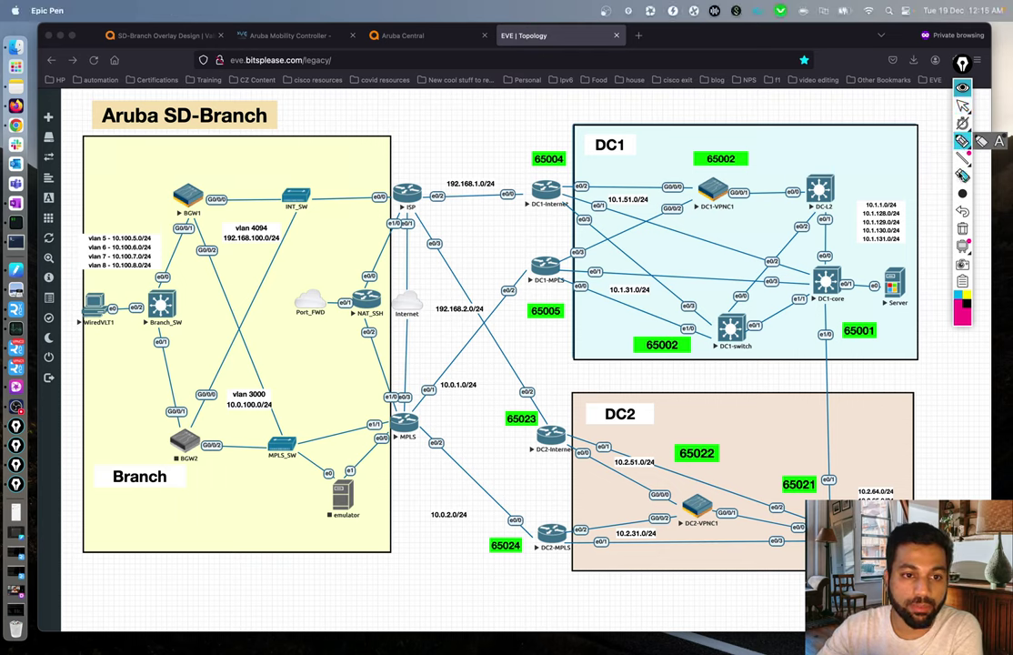
click(962, 193)
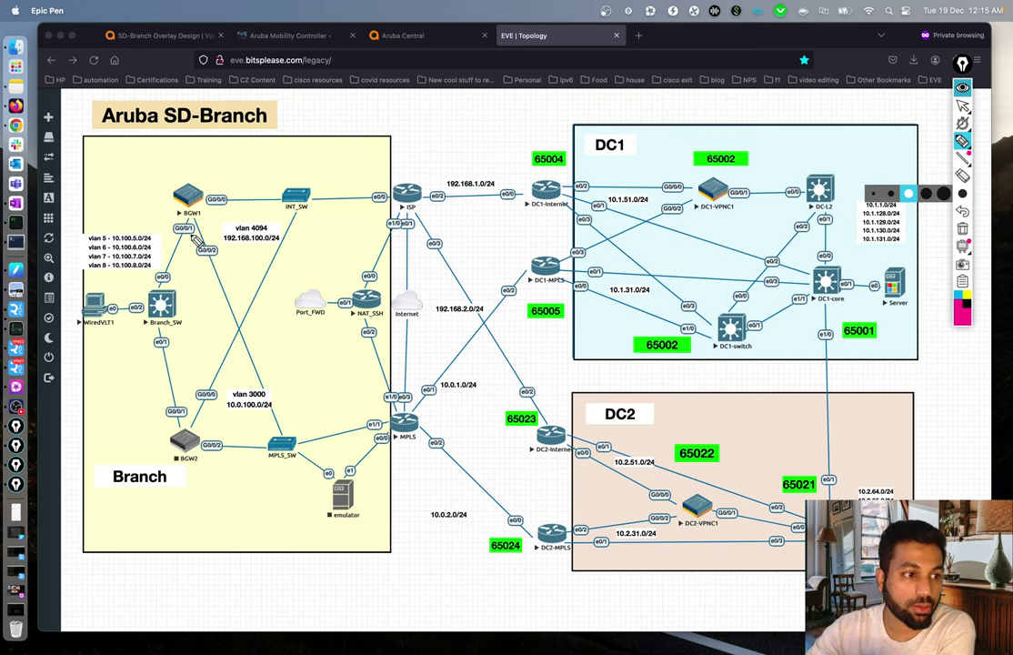
drag(241, 189, 268, 162)
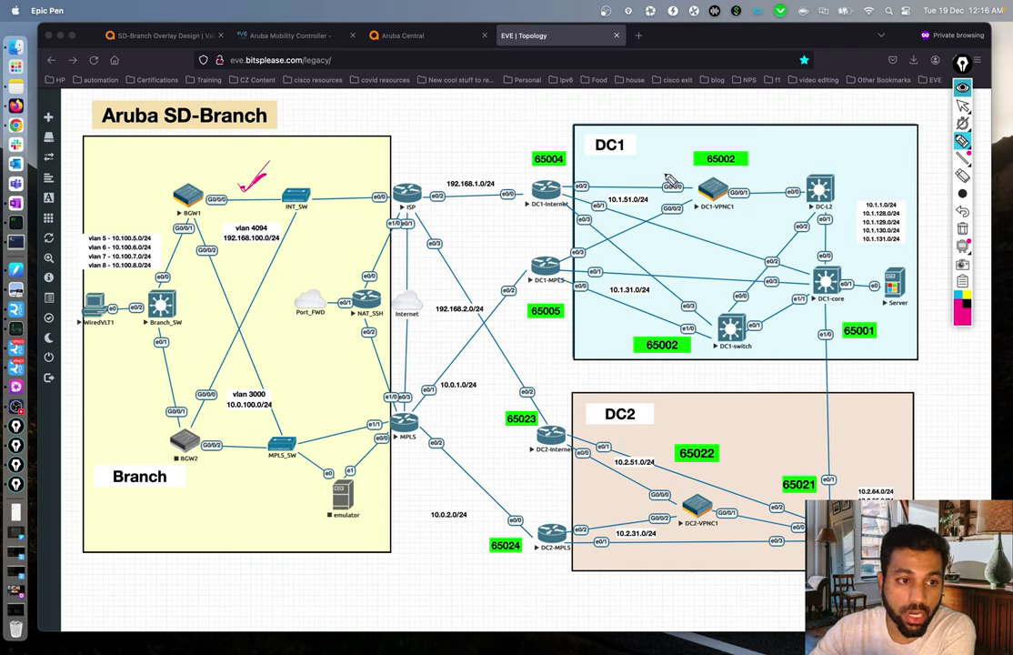
drag(653, 209, 691, 197)
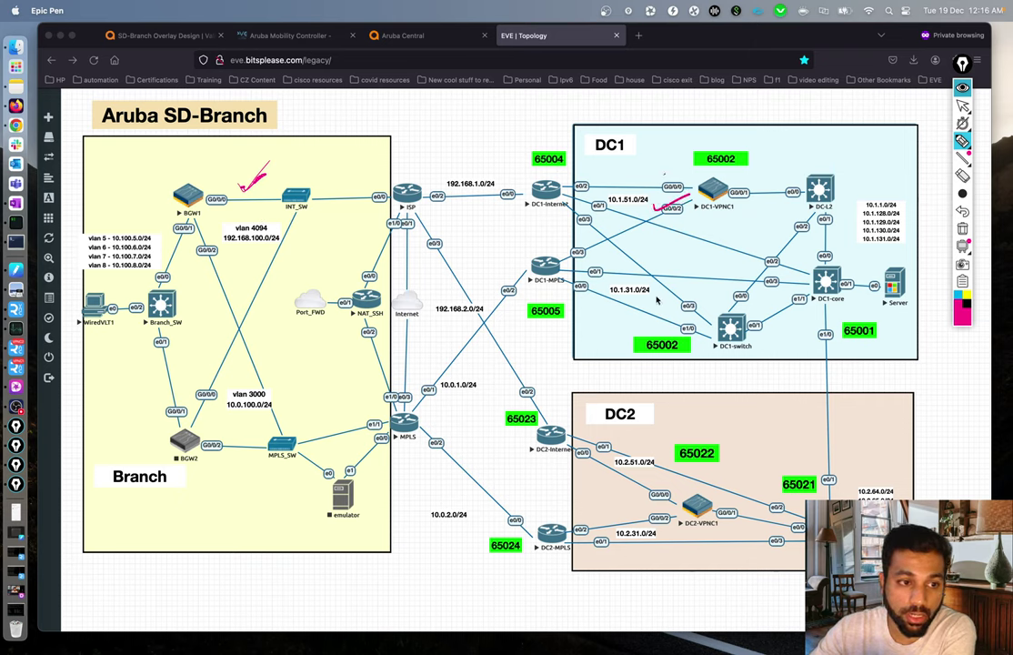
drag(633, 510, 663, 506)
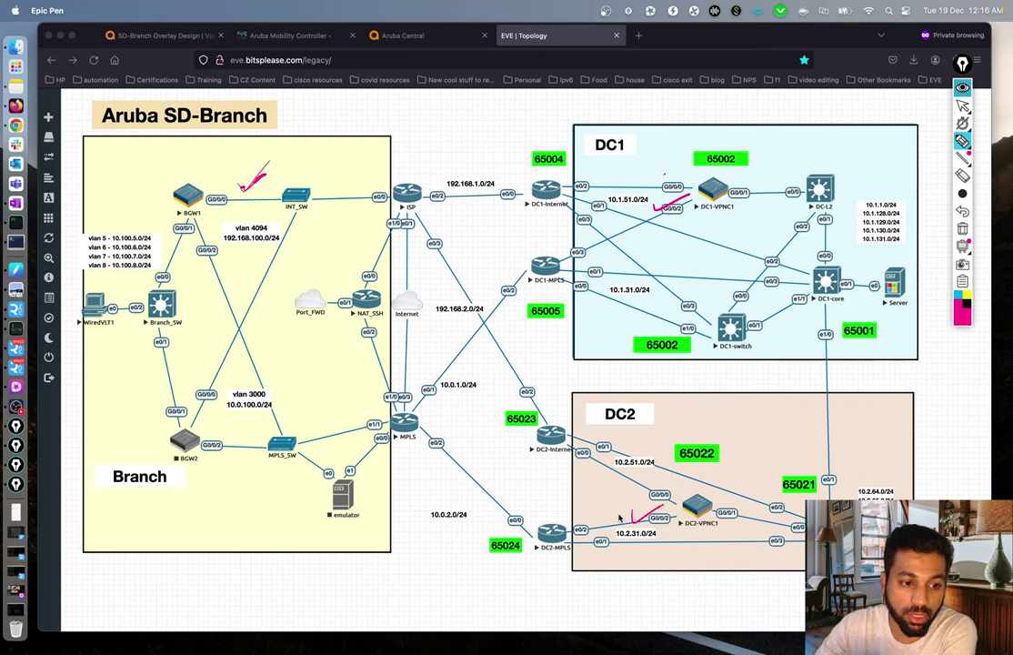